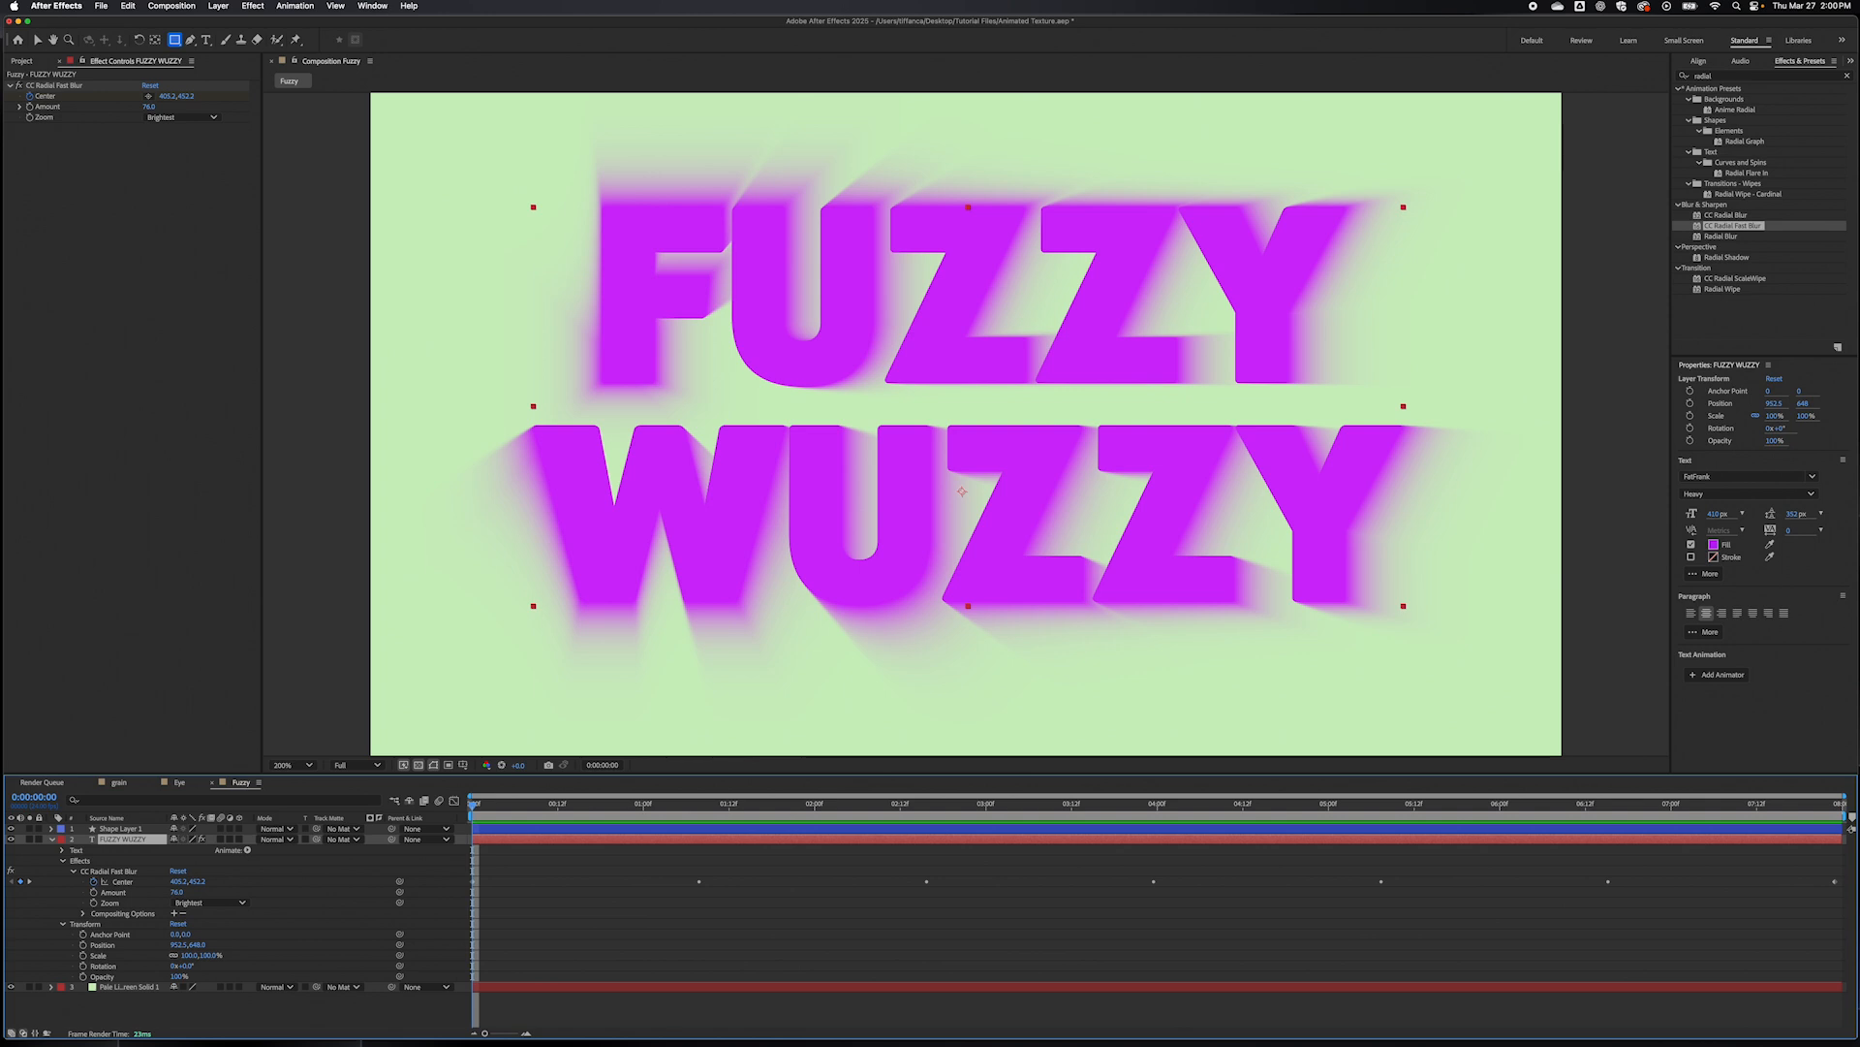
- Search the effects for "noise" and apply Noise Alpha to the FUZZY WUZZY text layer
{"action": "left_click", "coordinate": [1718, 73]}
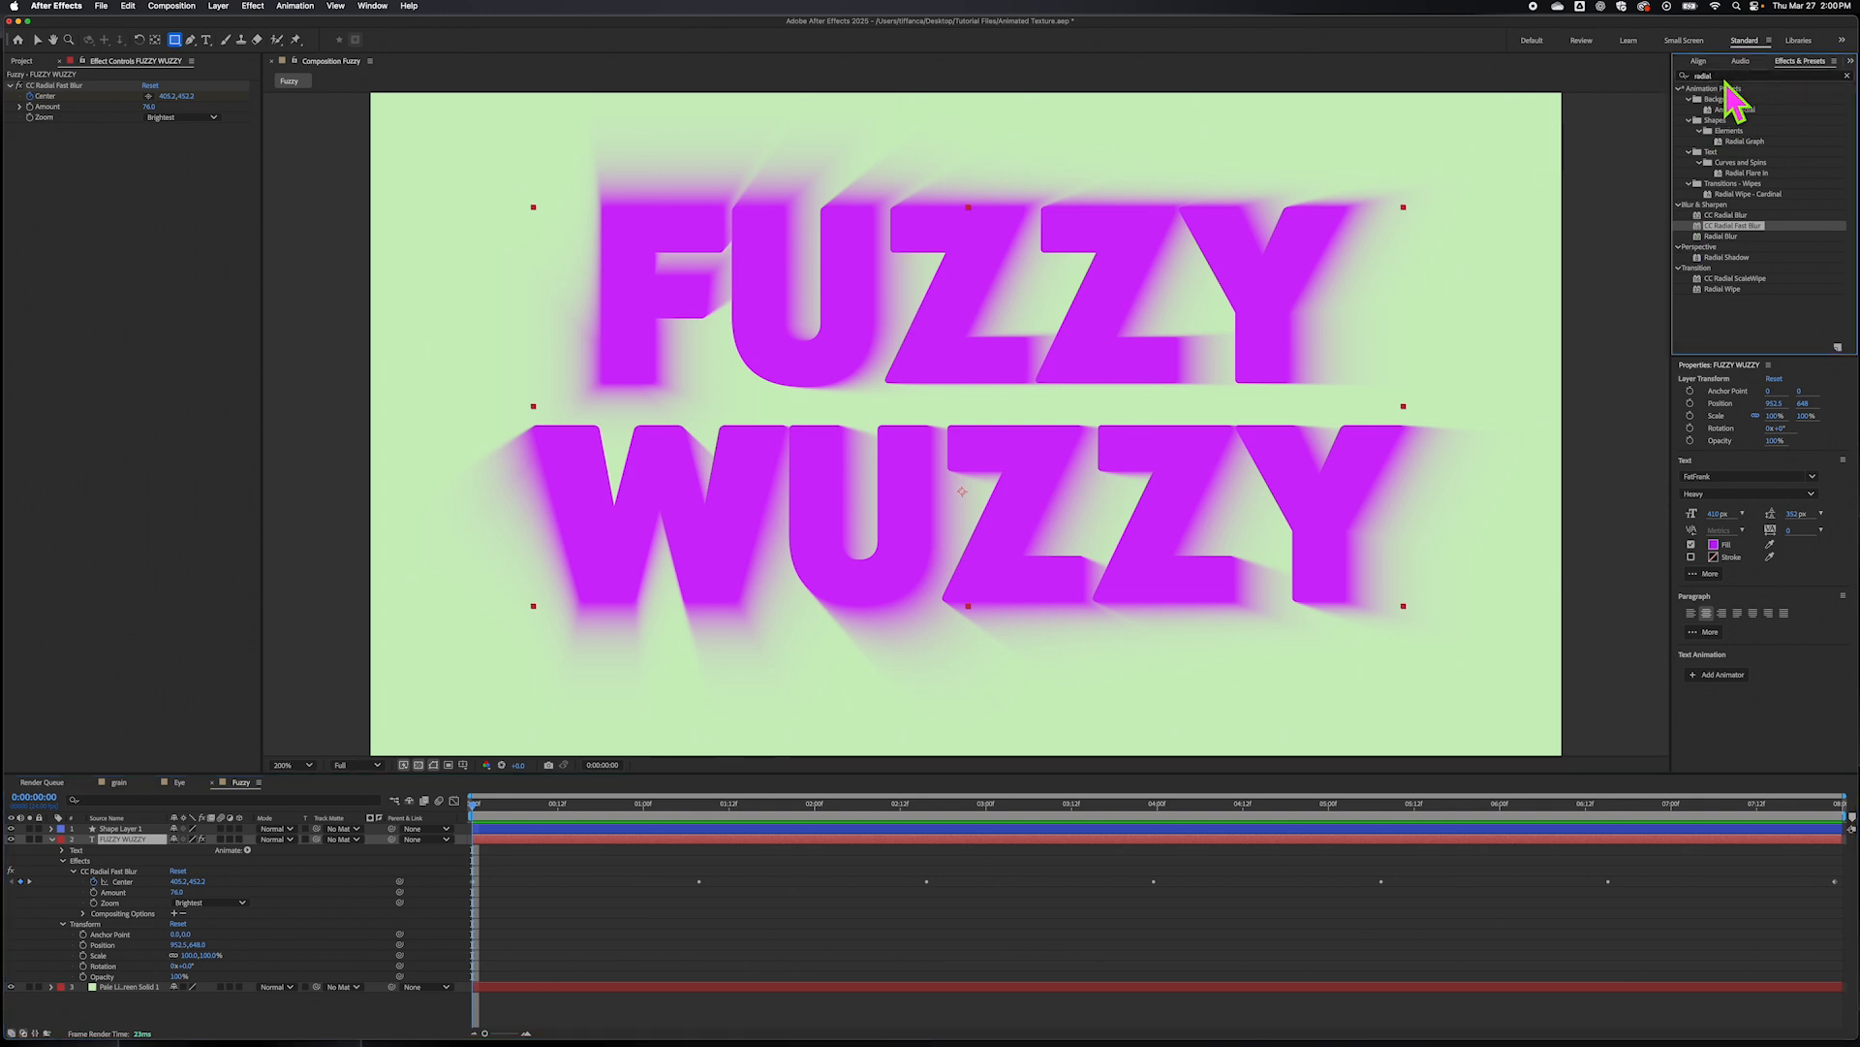
{"action": "left_click", "coordinate": [1724, 75]}
{"action": "key", "text": "BackSpace"}
{"action": "key", "text": "BackSpace"}
{"action": "key", "text": "BackSpace"}
{"action": "key", "text": "BackSpace"}
{"action": "key", "text": "BackSpace"}
{"action": "key", "text": "BackSpace"}
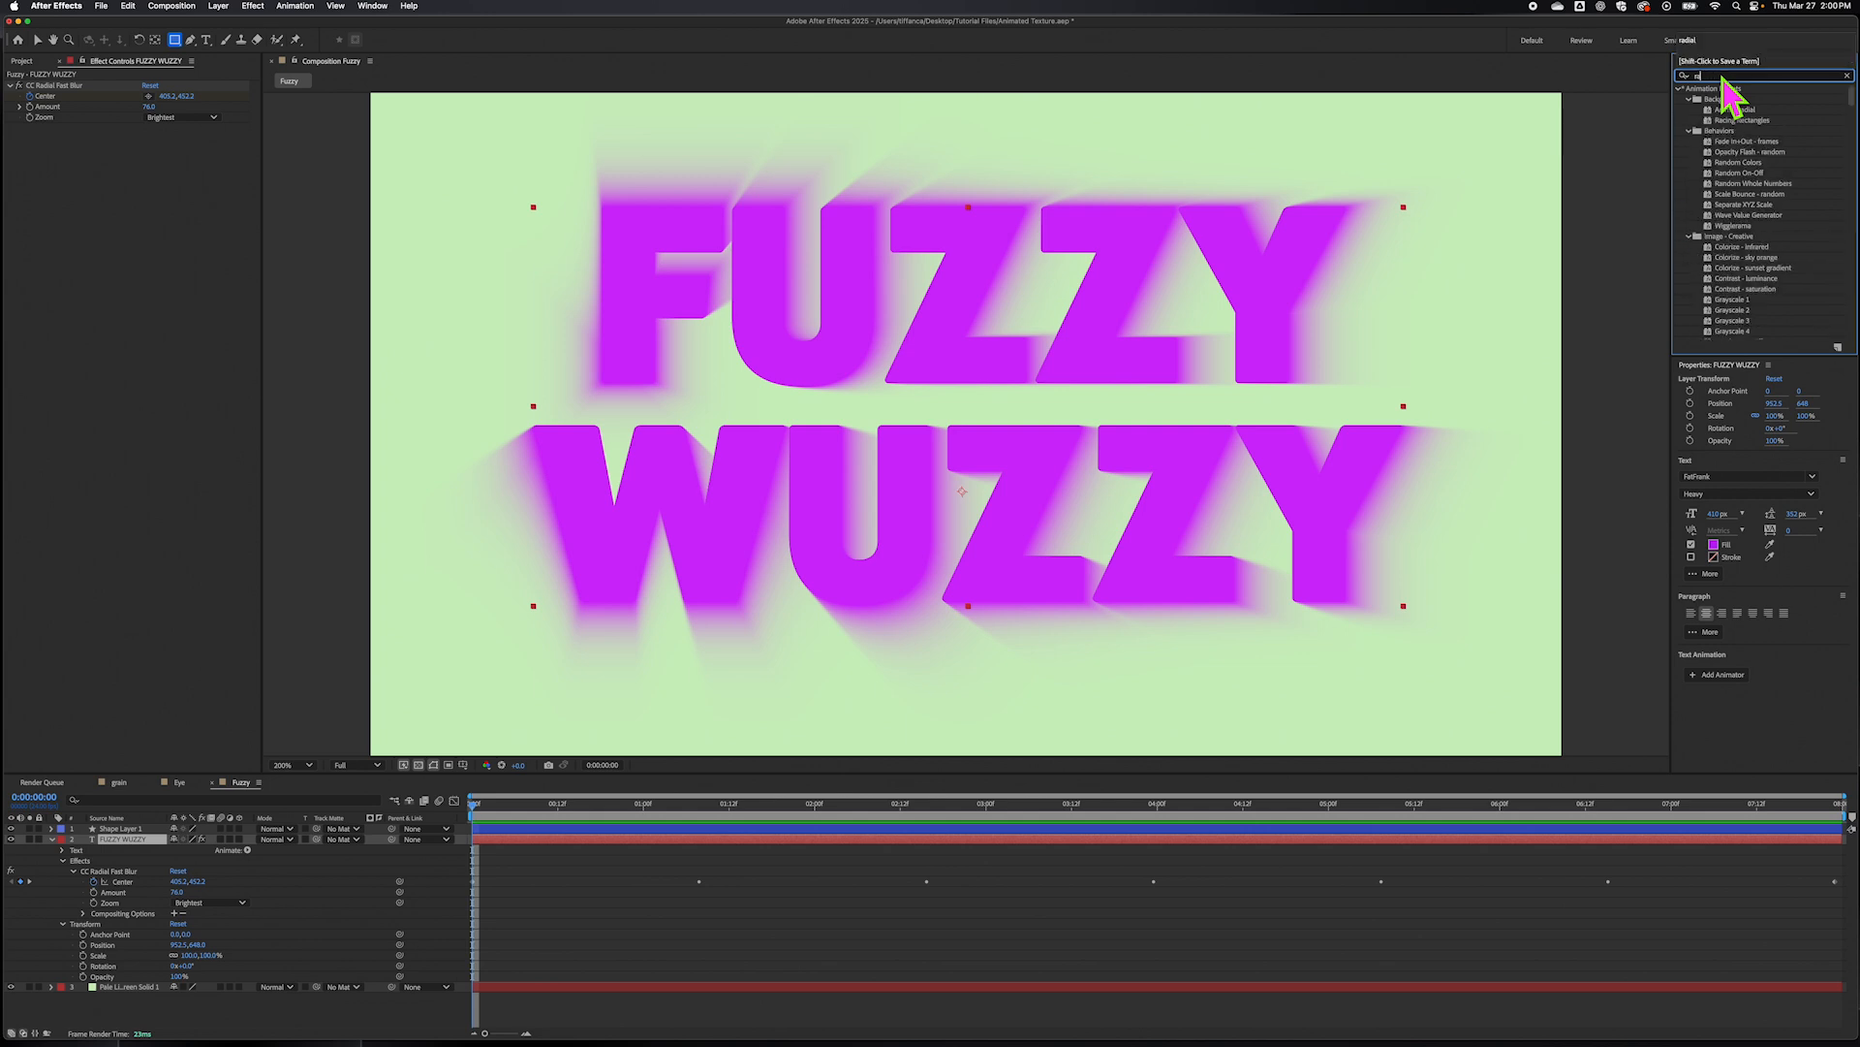
{"action": "type", "text": "noise"}
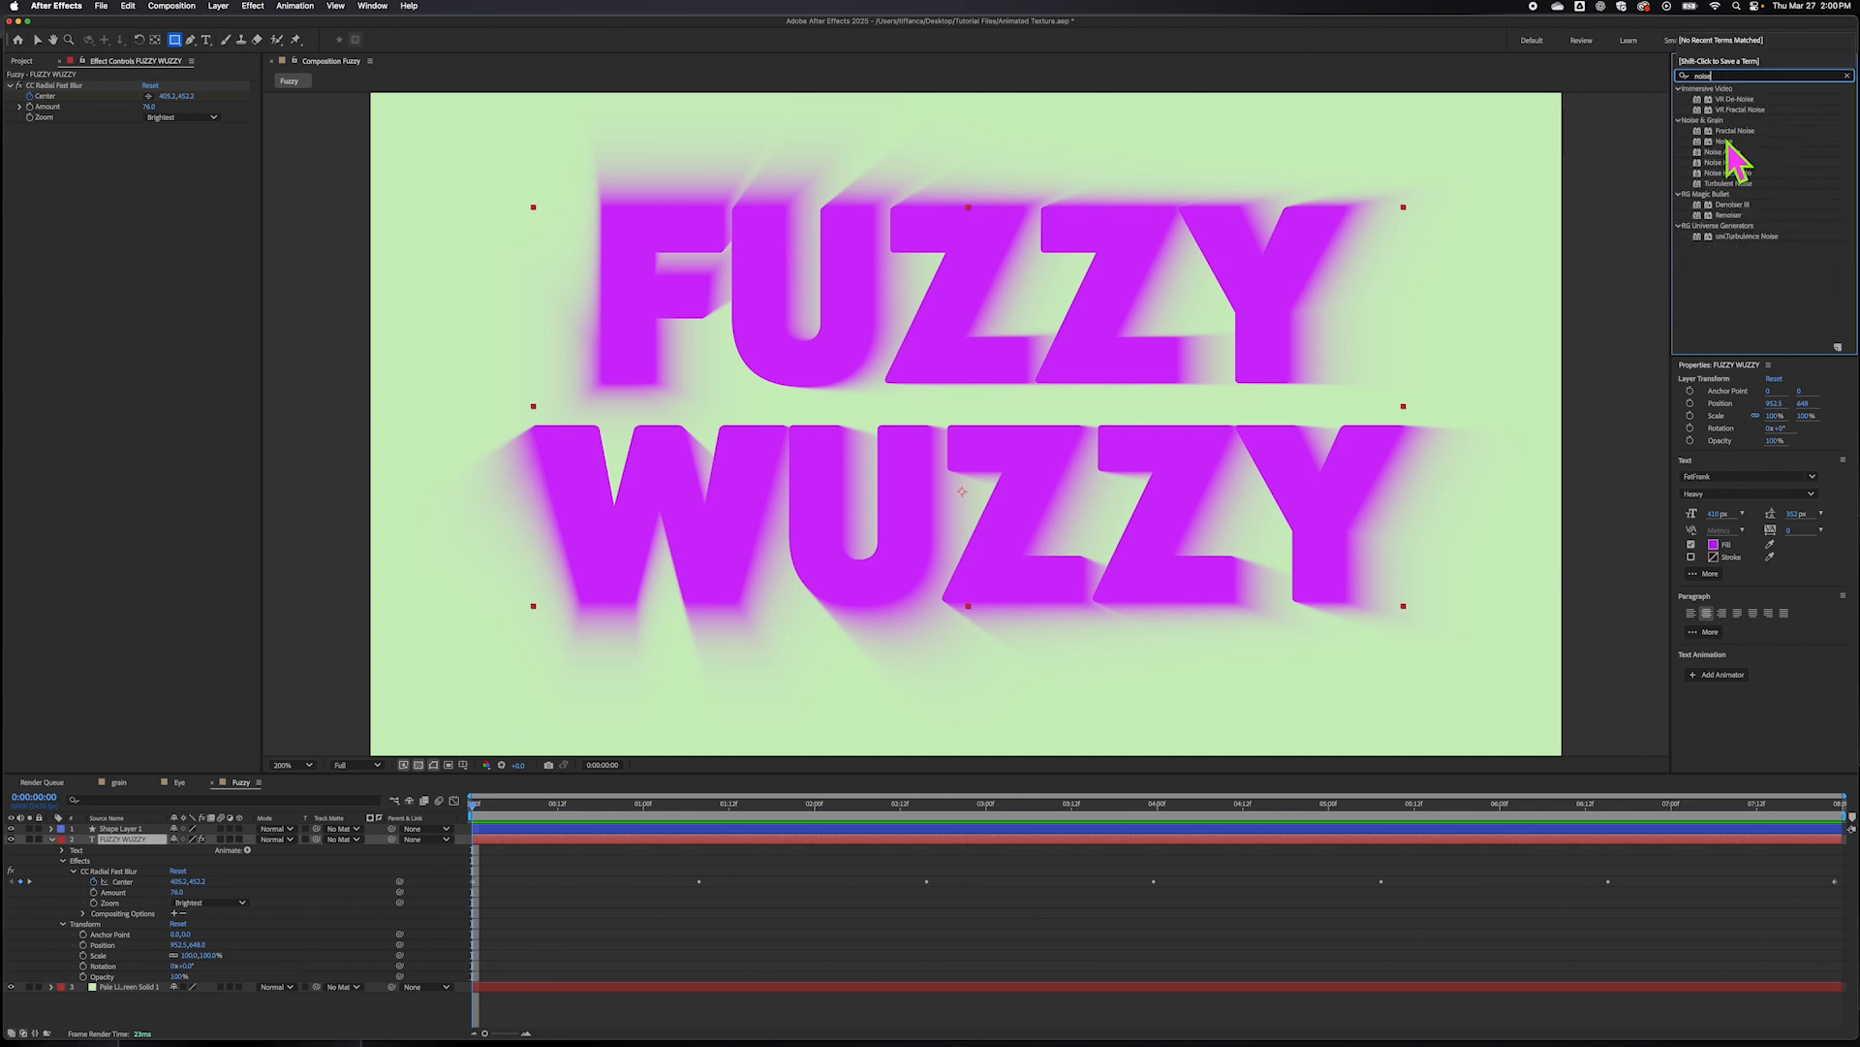
{"action": "left_click", "coordinate": [1734, 152]}
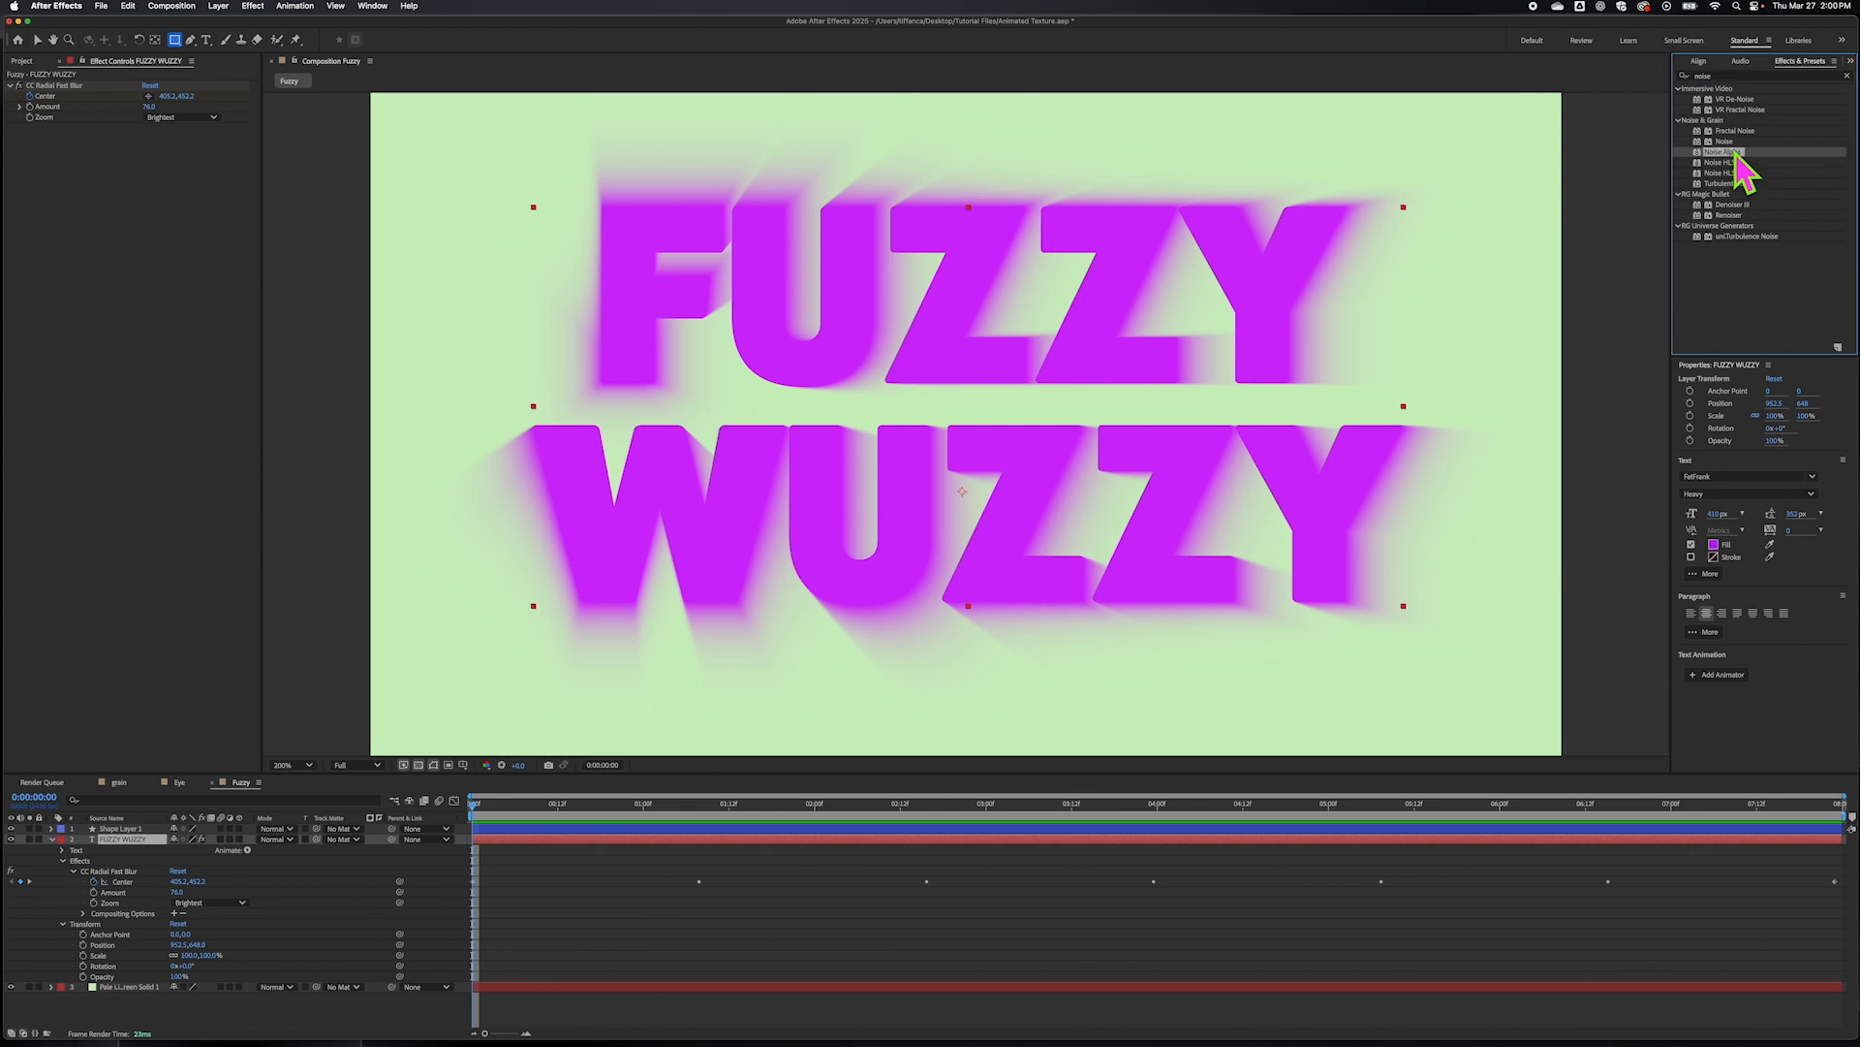
{"action": "left_click_drag", "start_coordinate": [1737, 155], "coordinate": [134, 844]}
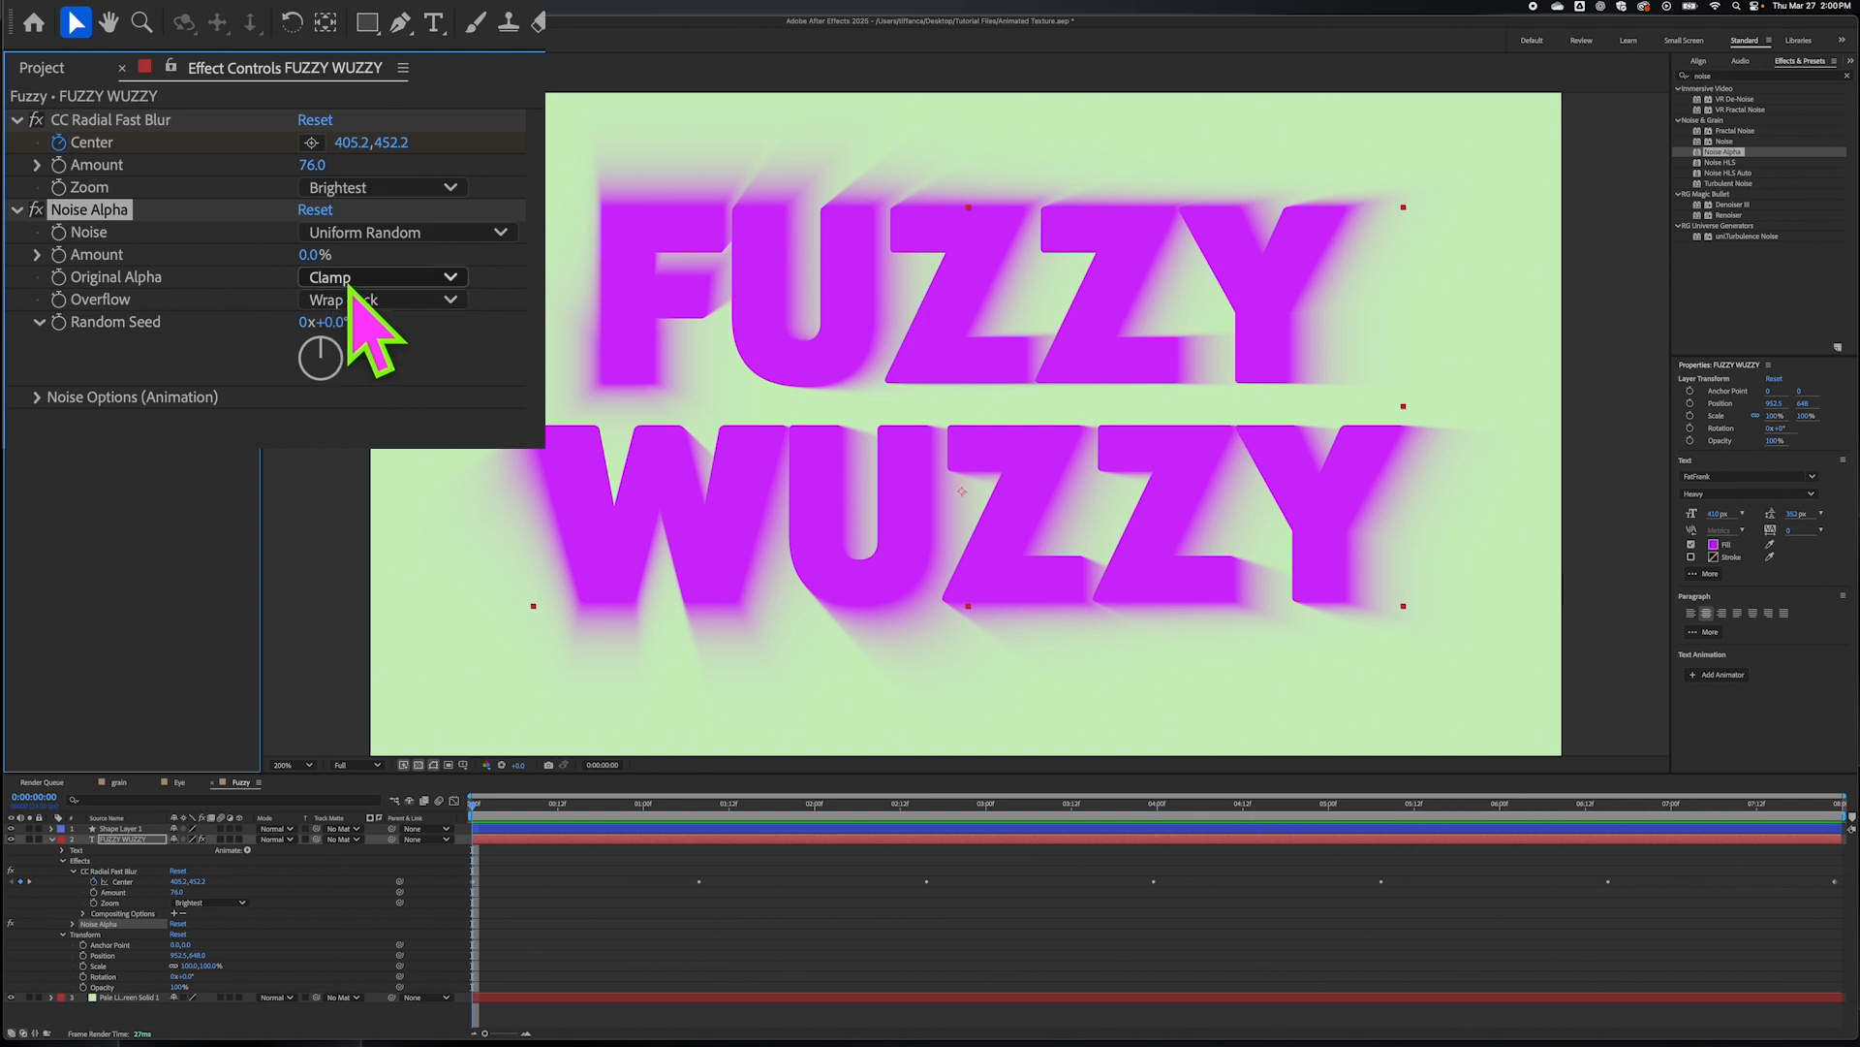
- Set the Noise Alpha amount to 82% and its Original Alpha option to Edges
{"action": "left_click_drag", "start_coordinate": [320, 255], "coordinate": [370, 280]}
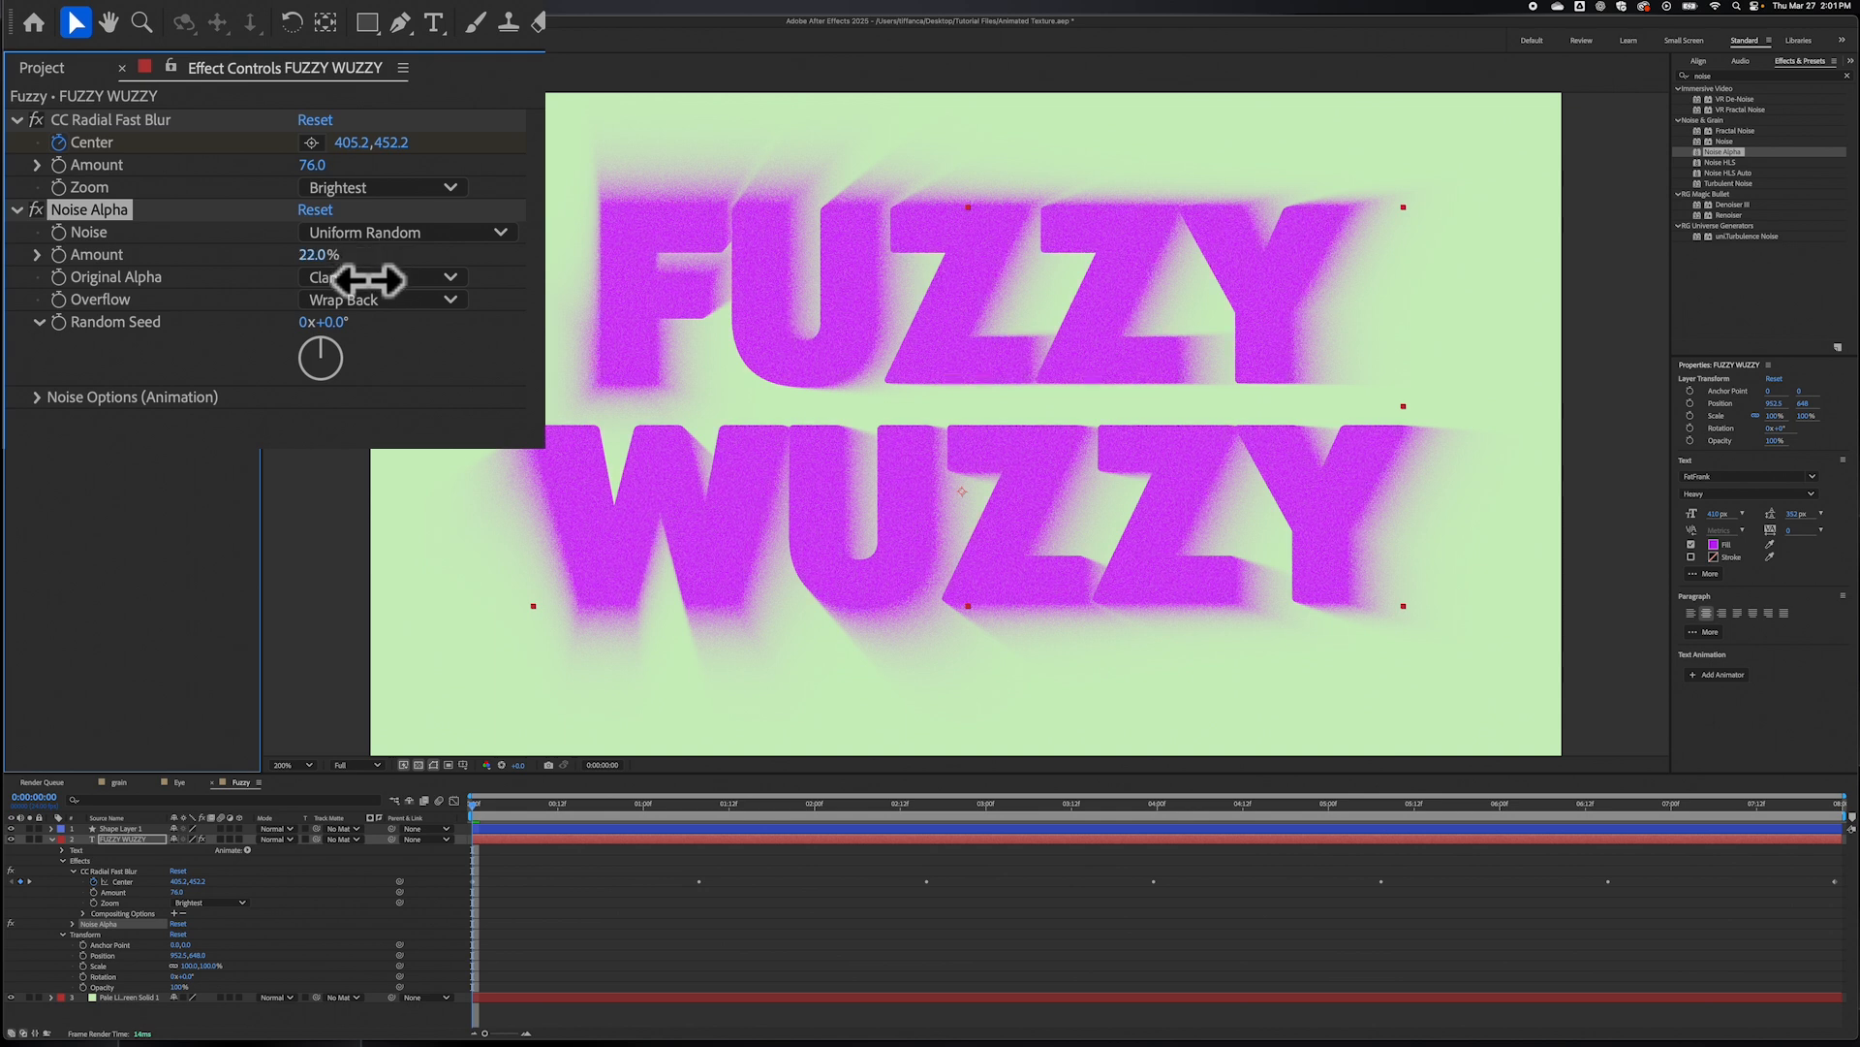
{"action": "left_click_drag", "start_coordinate": [370, 280], "coordinate": [454, 287]}
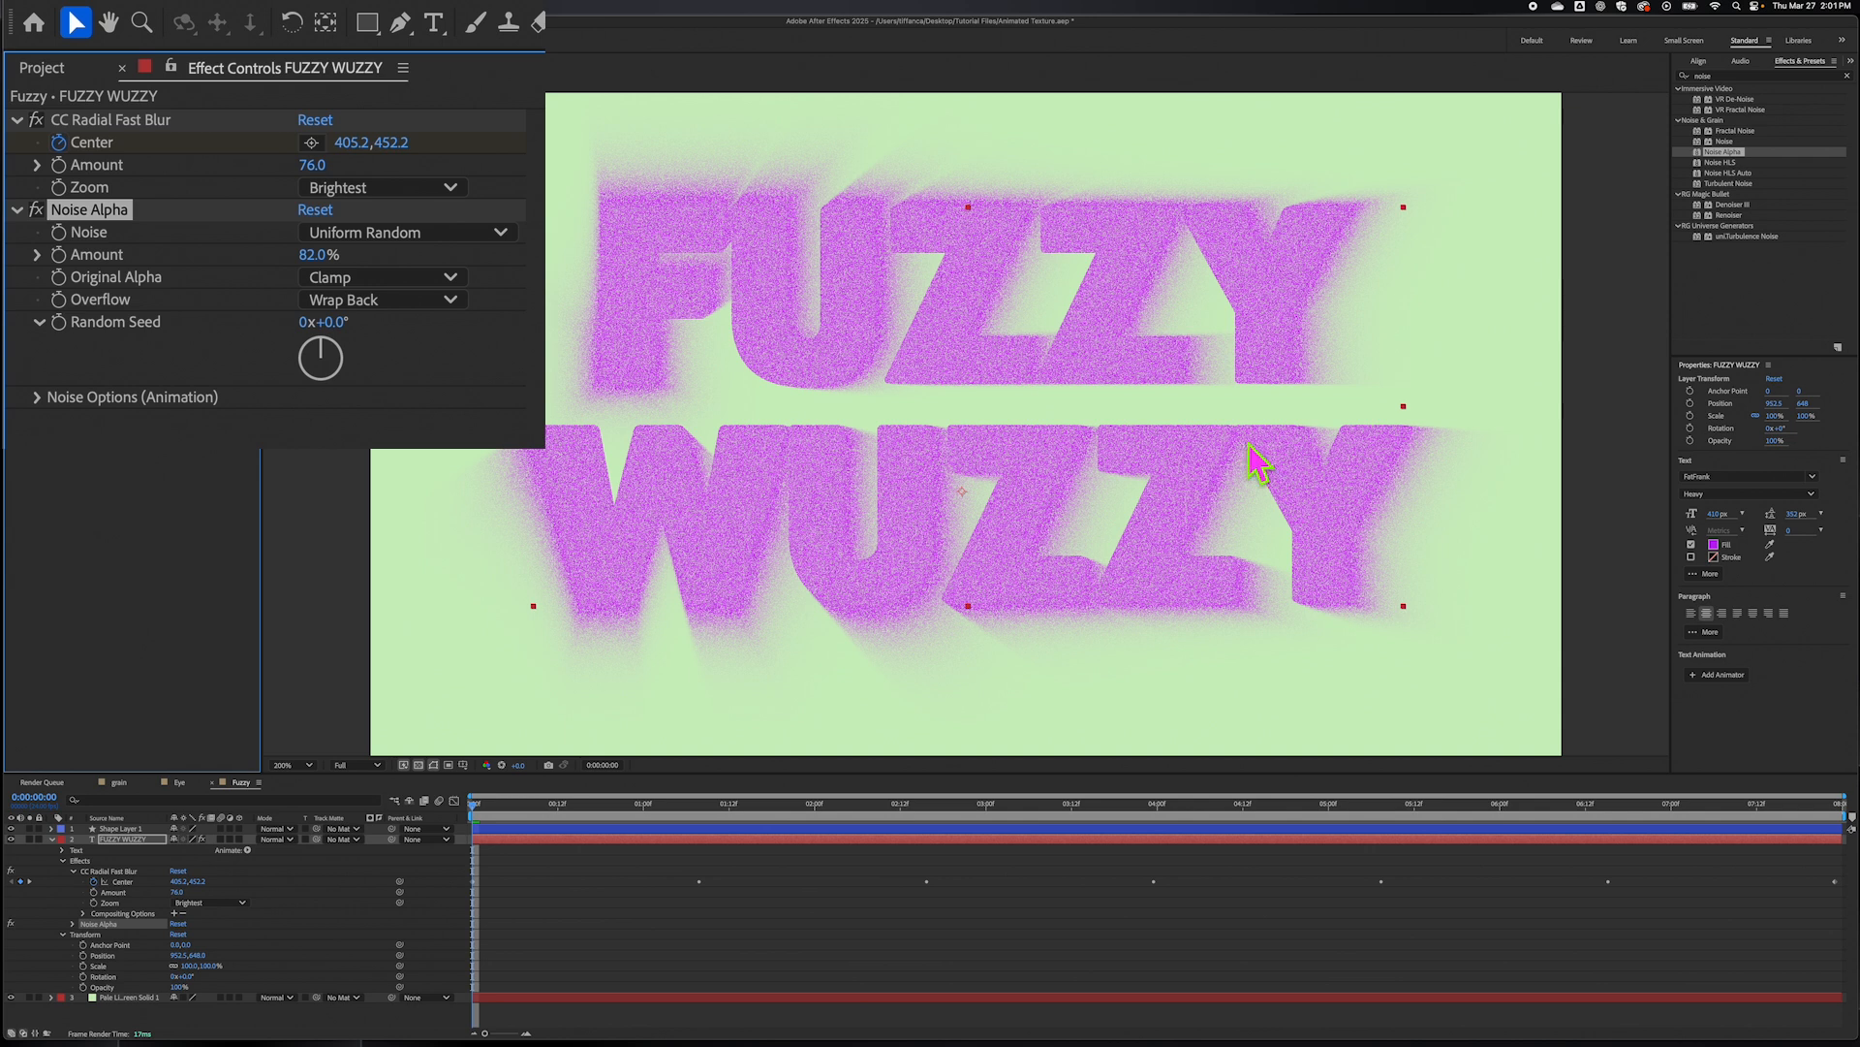
{"action": "left_click", "coordinate": [390, 279]}
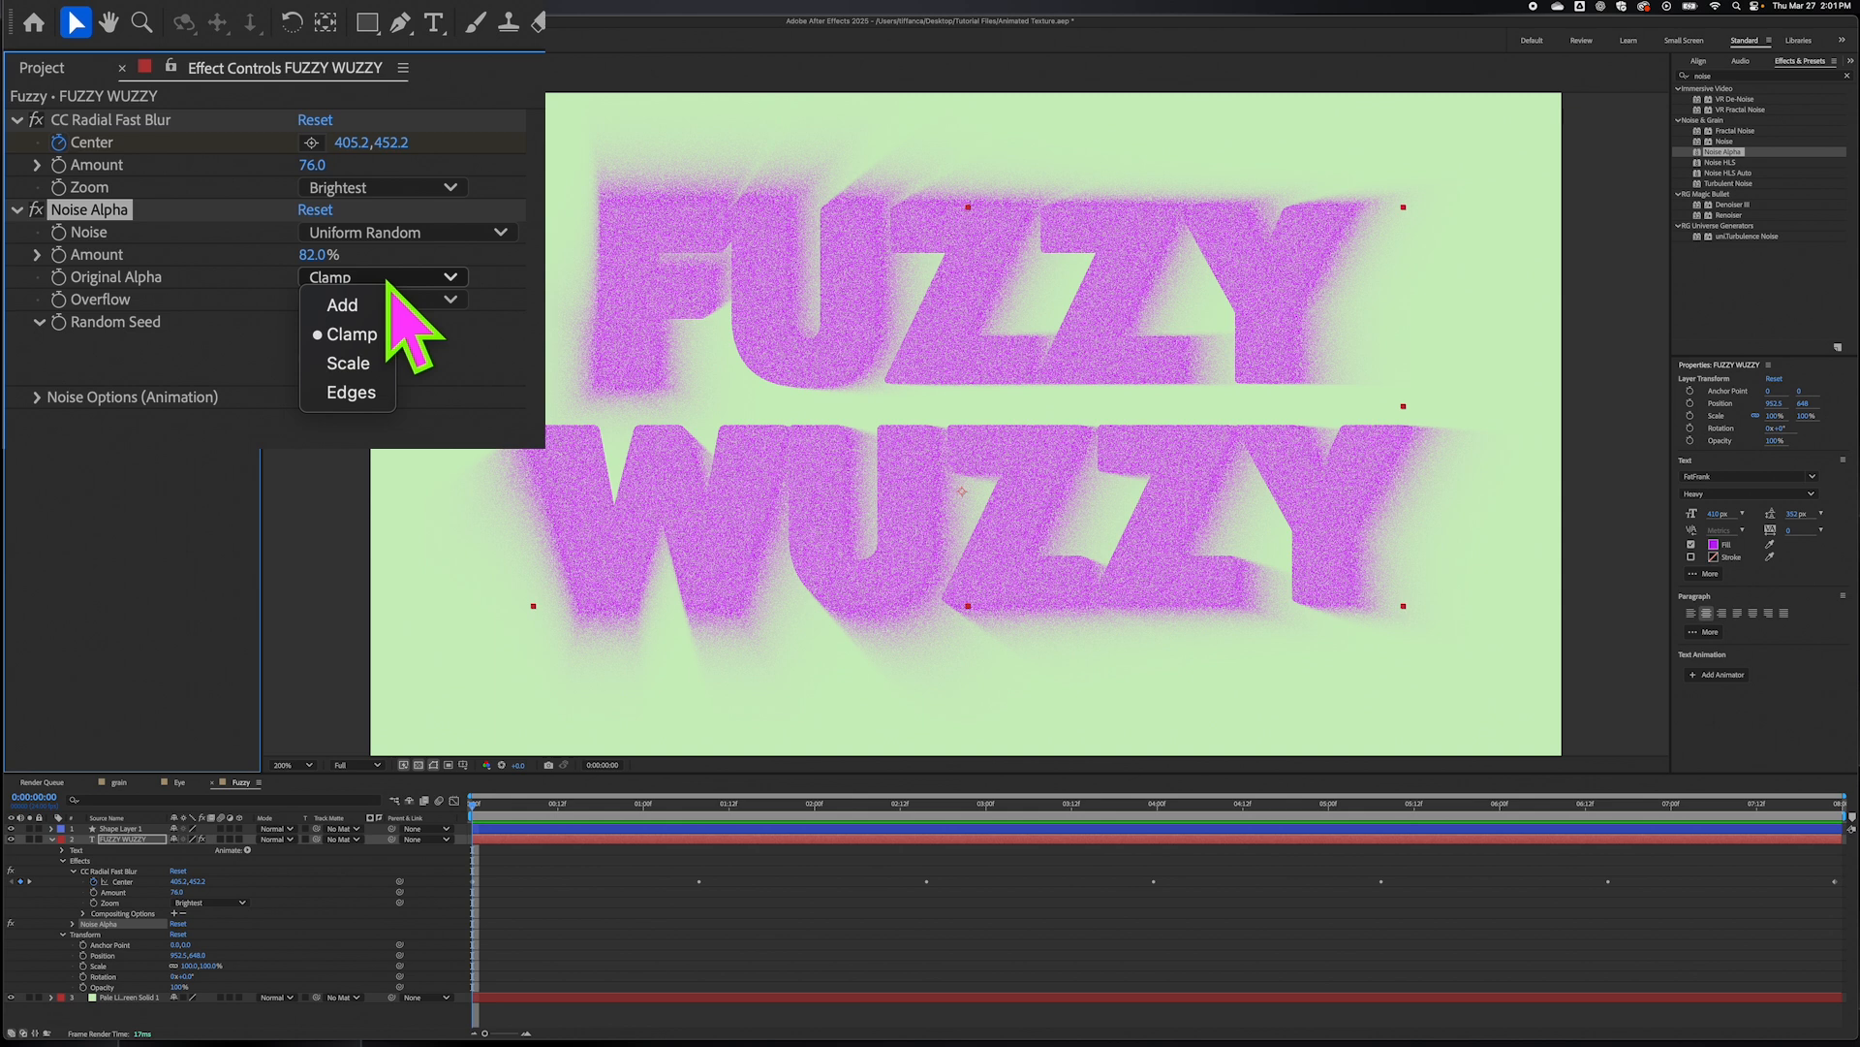
{"action": "left_click", "coordinate": [371, 392]}
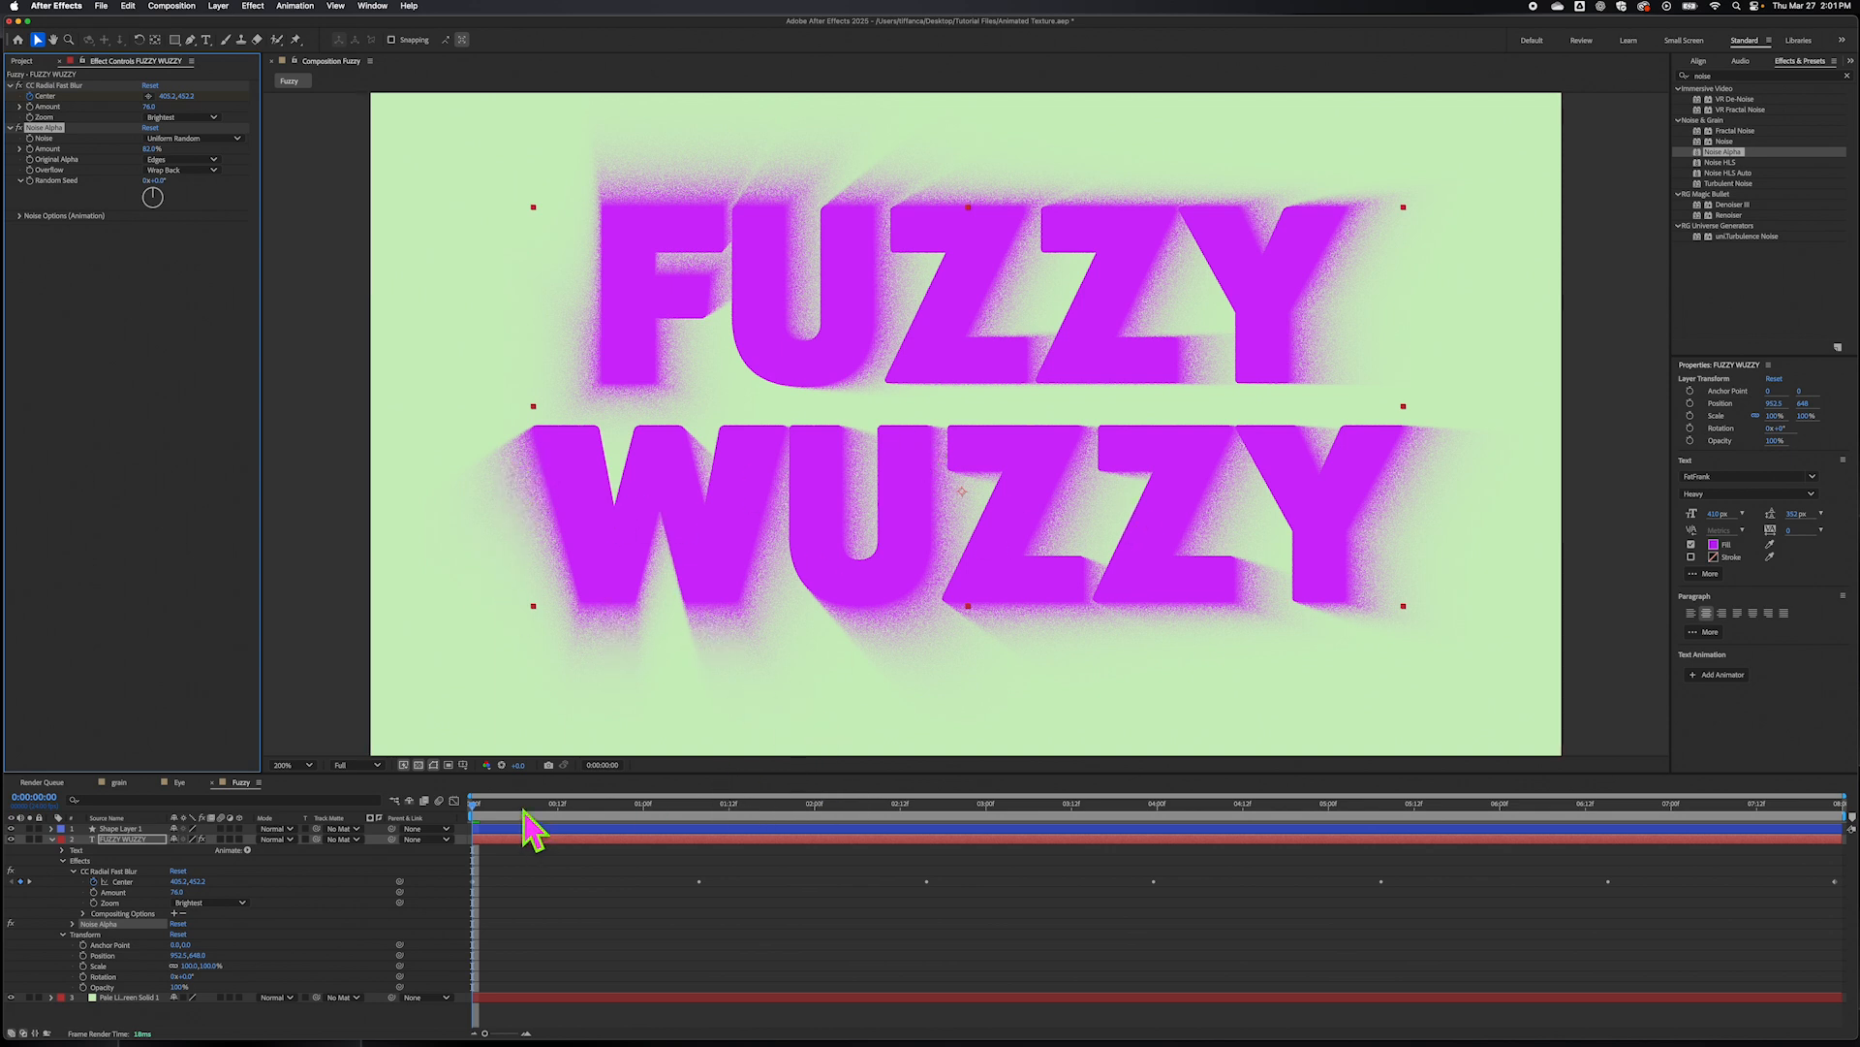
- Scrub through the first seconds of the composition to check the noise on the blurred text edges
{"action": "left_click_drag", "start_coordinate": [473, 806], "coordinate": [892, 805]}
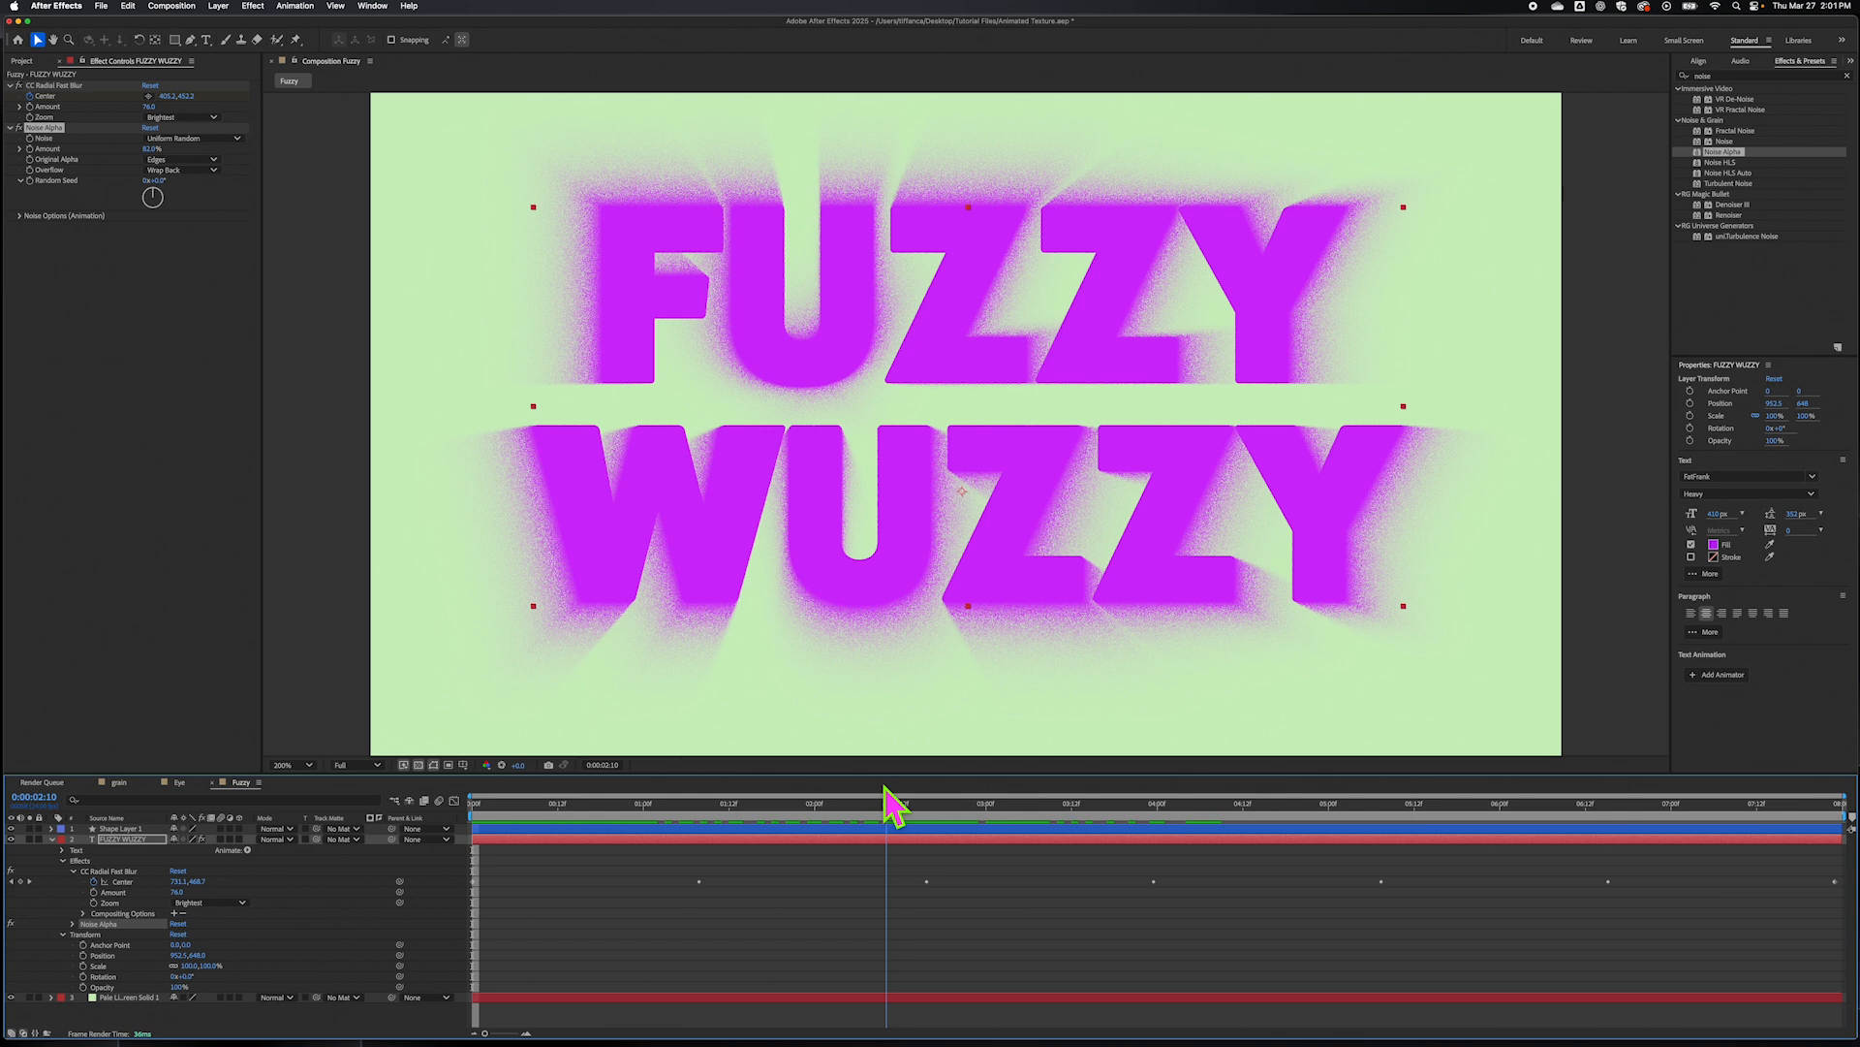
{"action": "left_click_drag", "start_coordinate": [886, 789], "coordinate": [774, 802]}
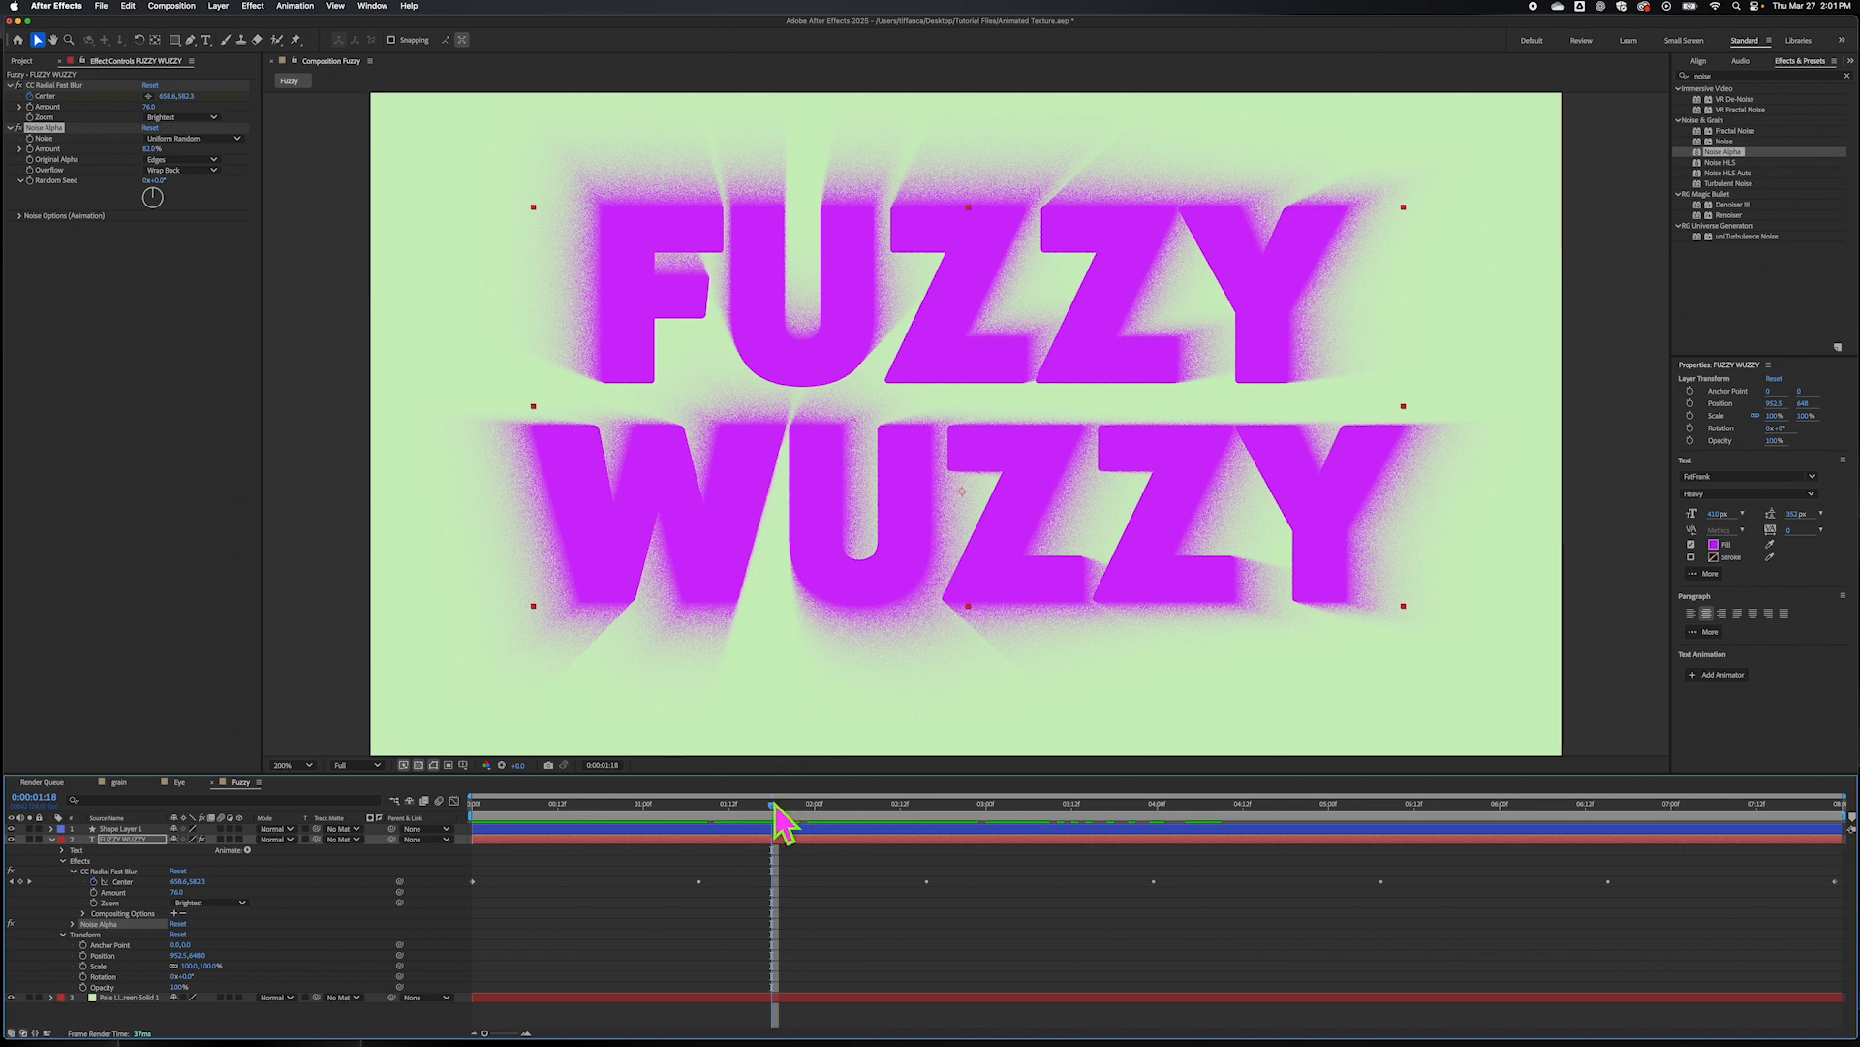
{"action": "left_click_drag", "start_coordinate": [774, 806], "coordinate": [665, 810]}
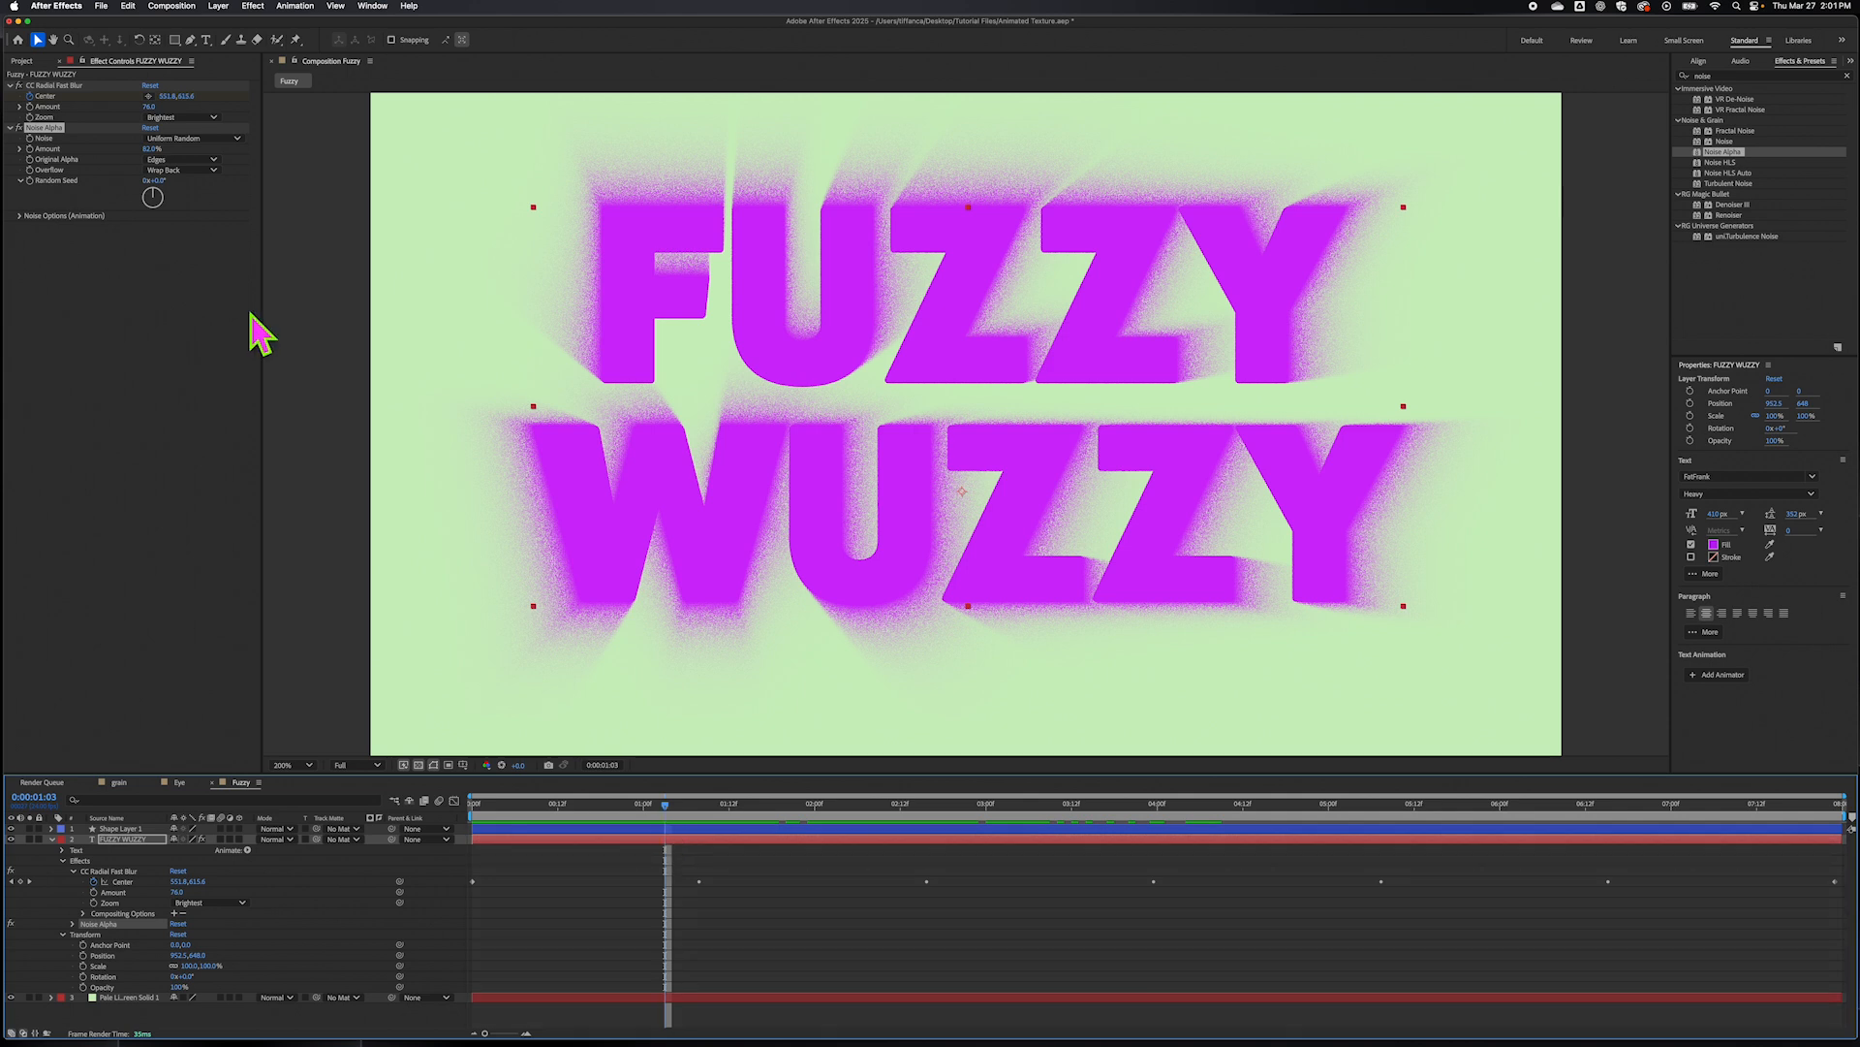
- Add a keyframe for the Noise Alpha Random Seed at the first frame of the composition
{"action": "left_click", "coordinate": [21, 219]}
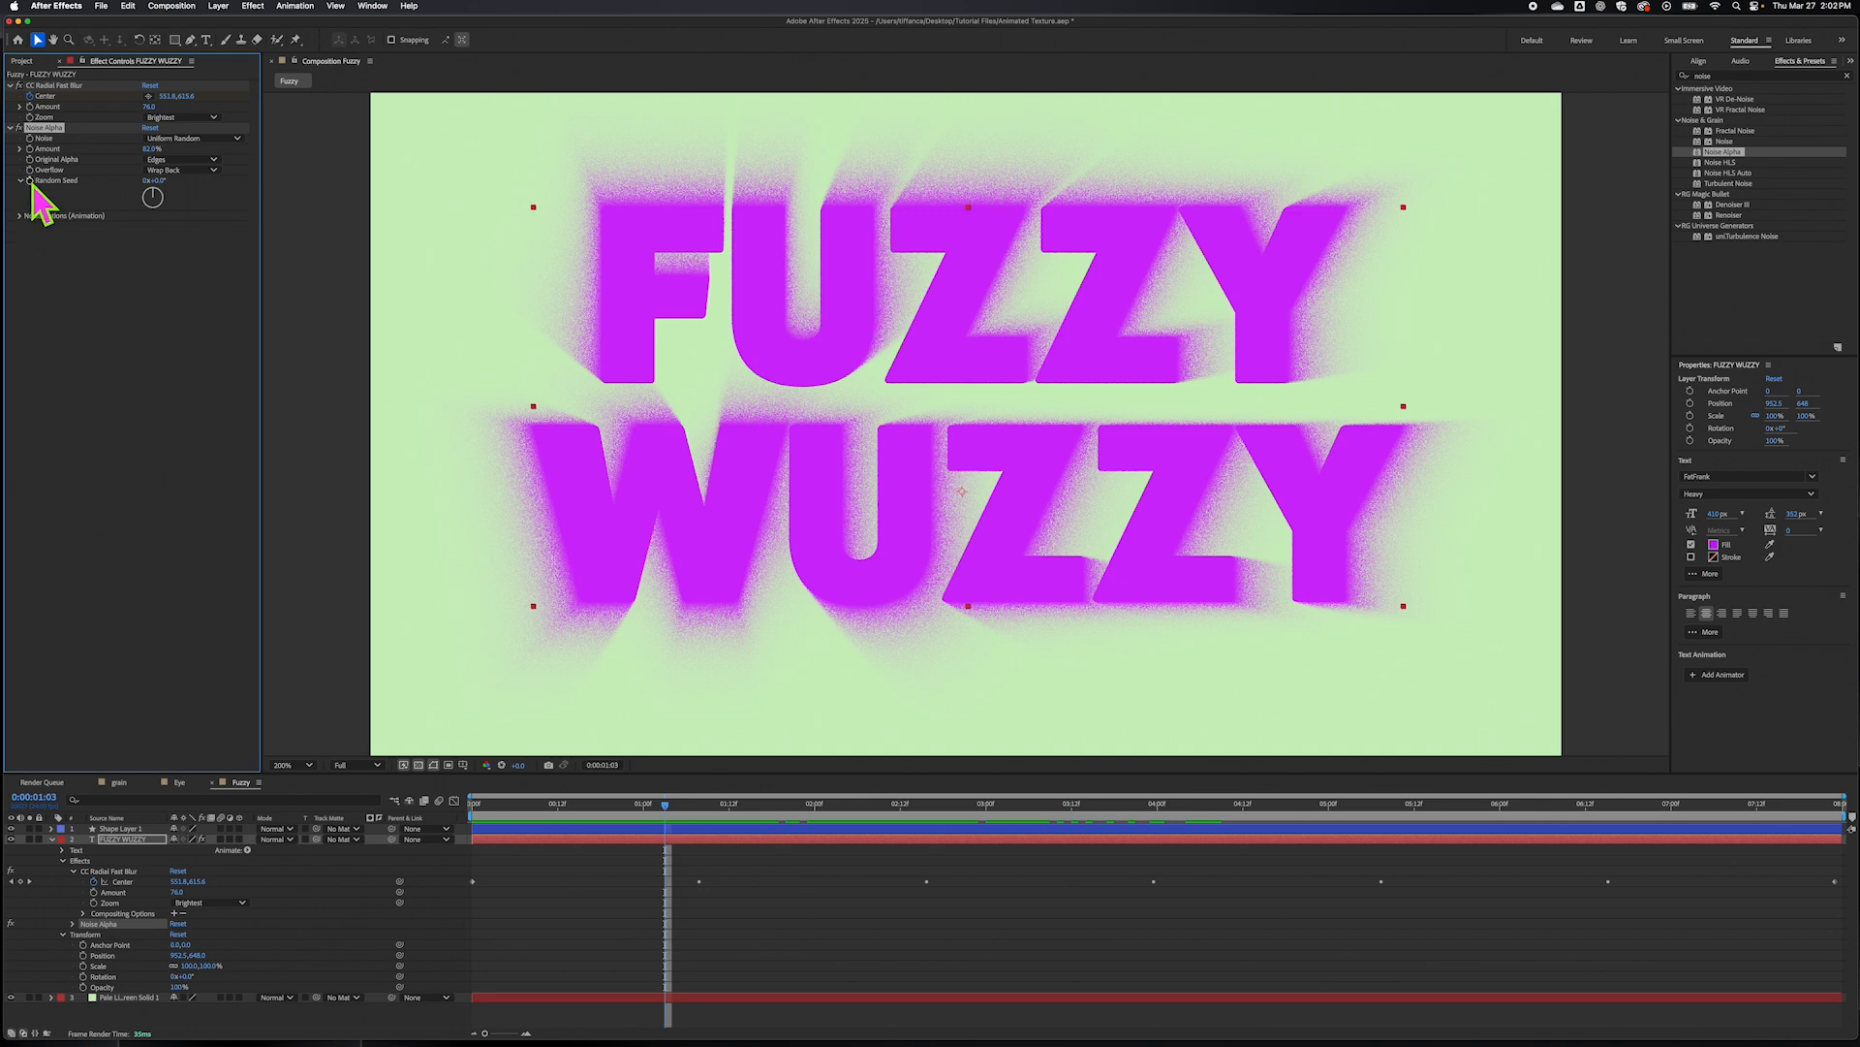
{"action": "left_click_drag", "start_coordinate": [664, 805], "coordinate": [472, 816]}
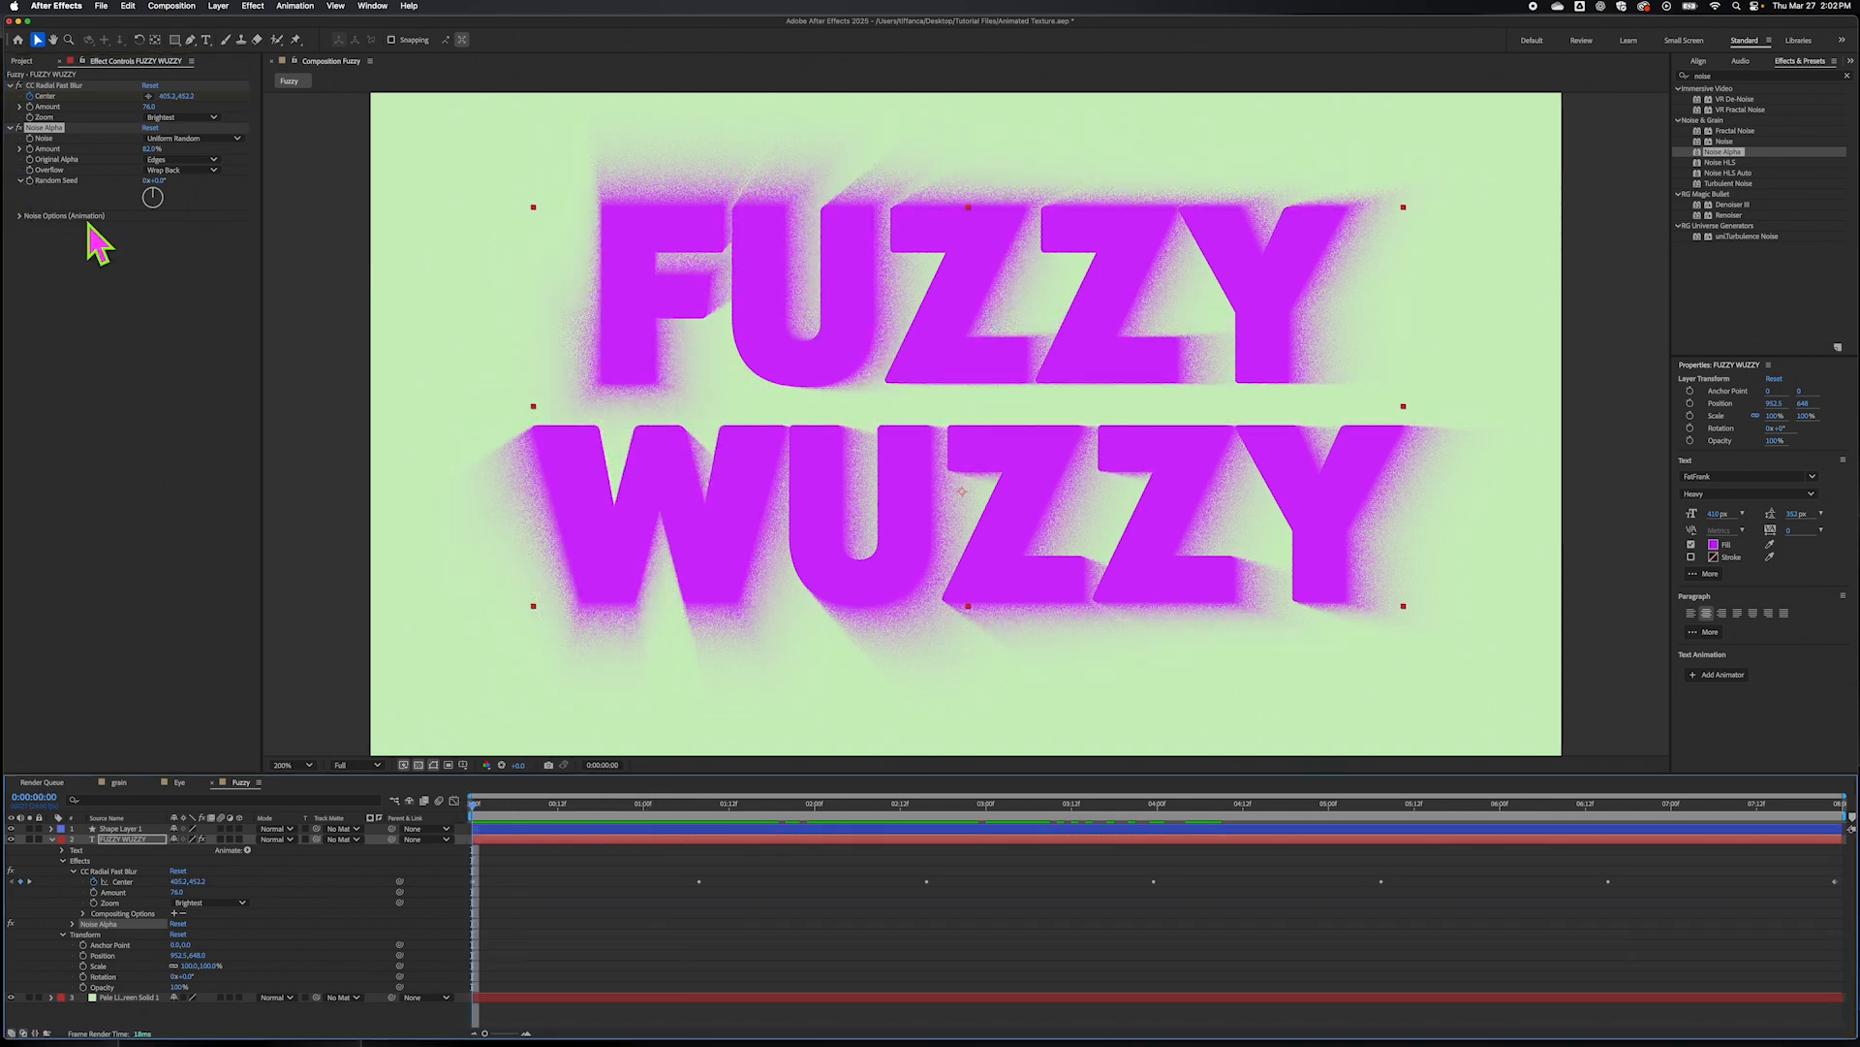
{"action": "left_click", "coordinate": [30, 182]}
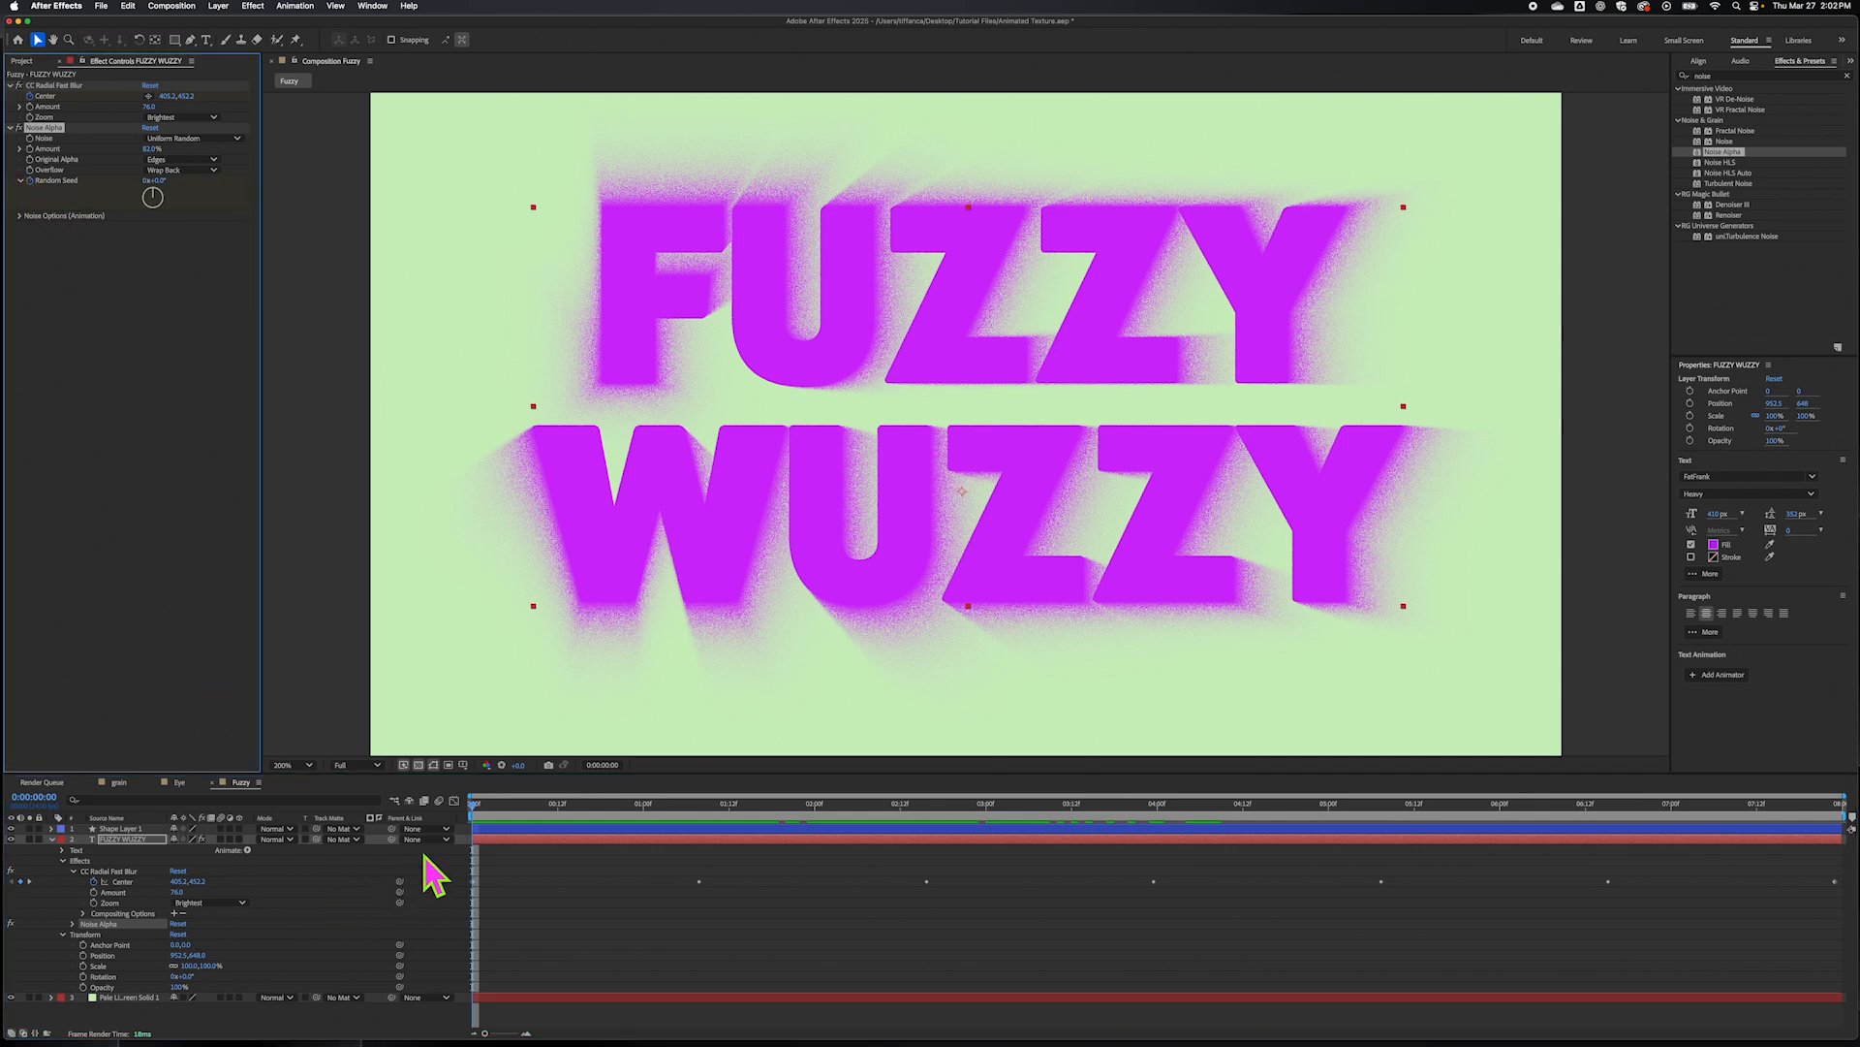
- Set the Random Seed to 12 revolutions at the composition's last frame to animate the noise
{"action": "left_click_drag", "start_coordinate": [467, 816], "coordinate": [994, 812]}
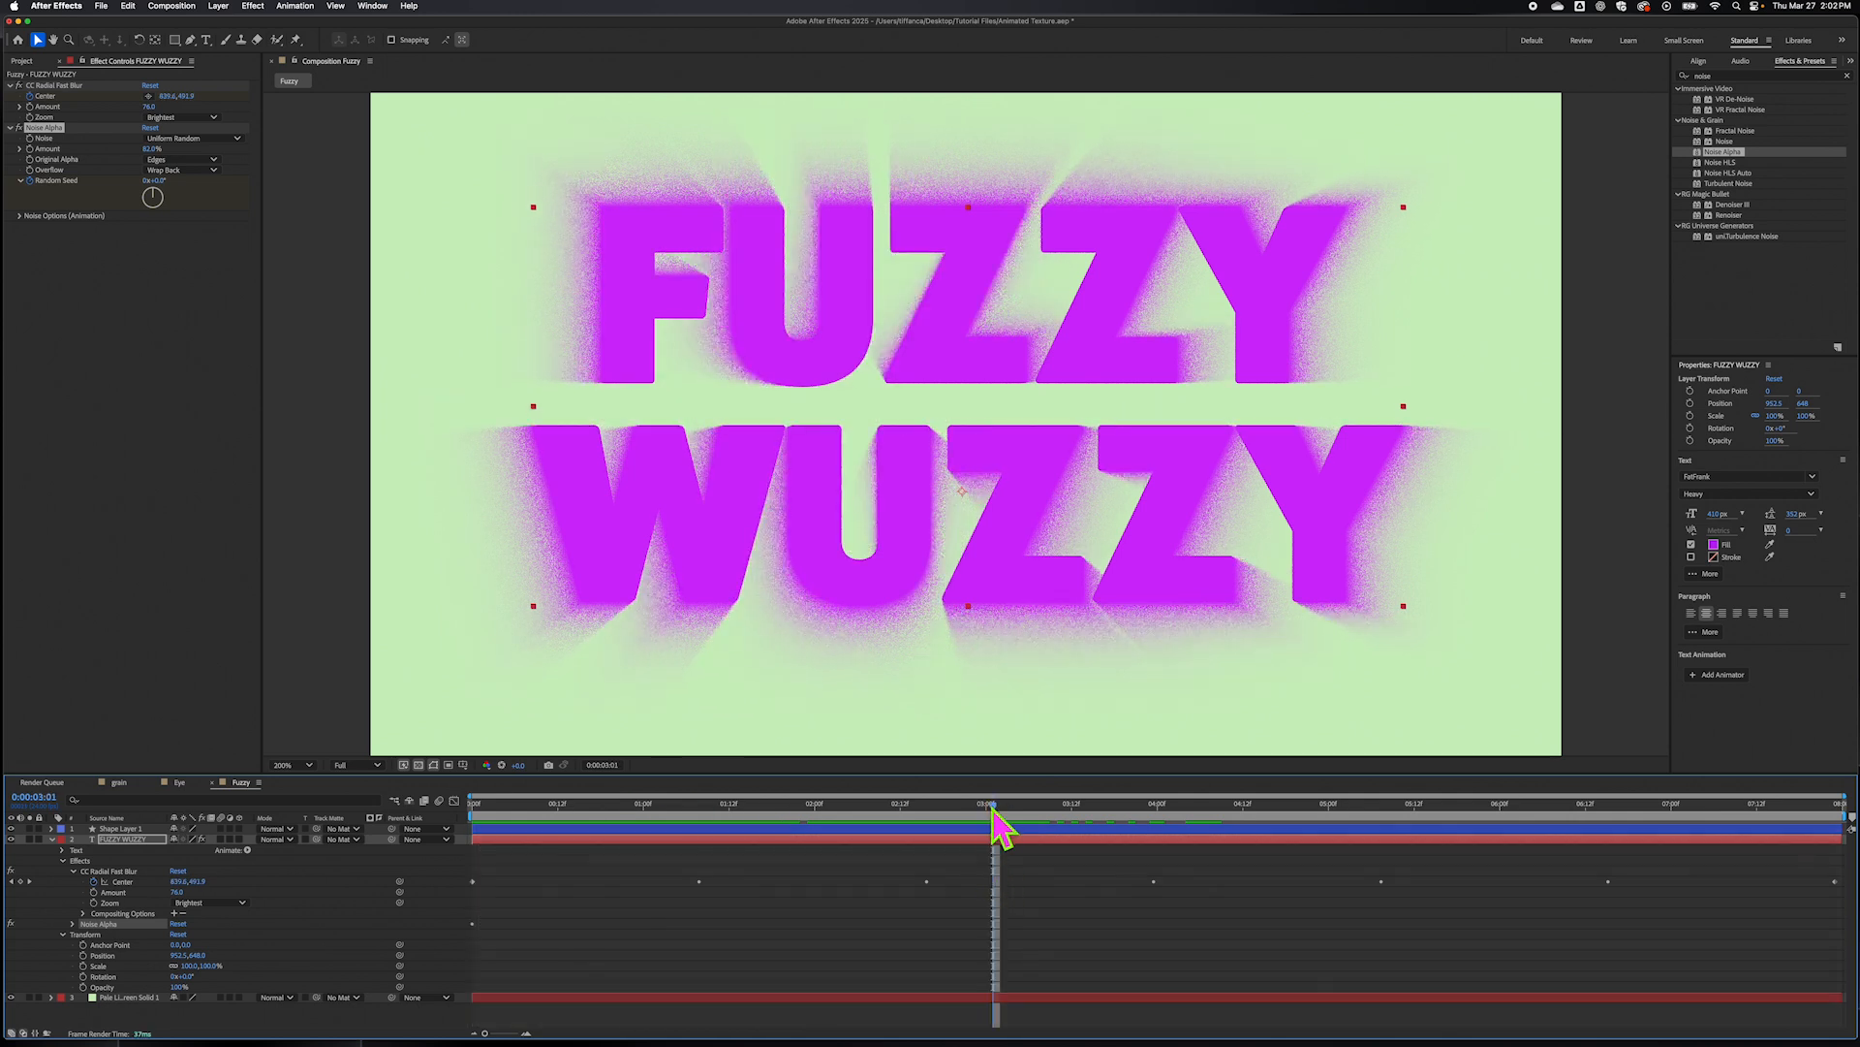
{"action": "key", "text": "End"}
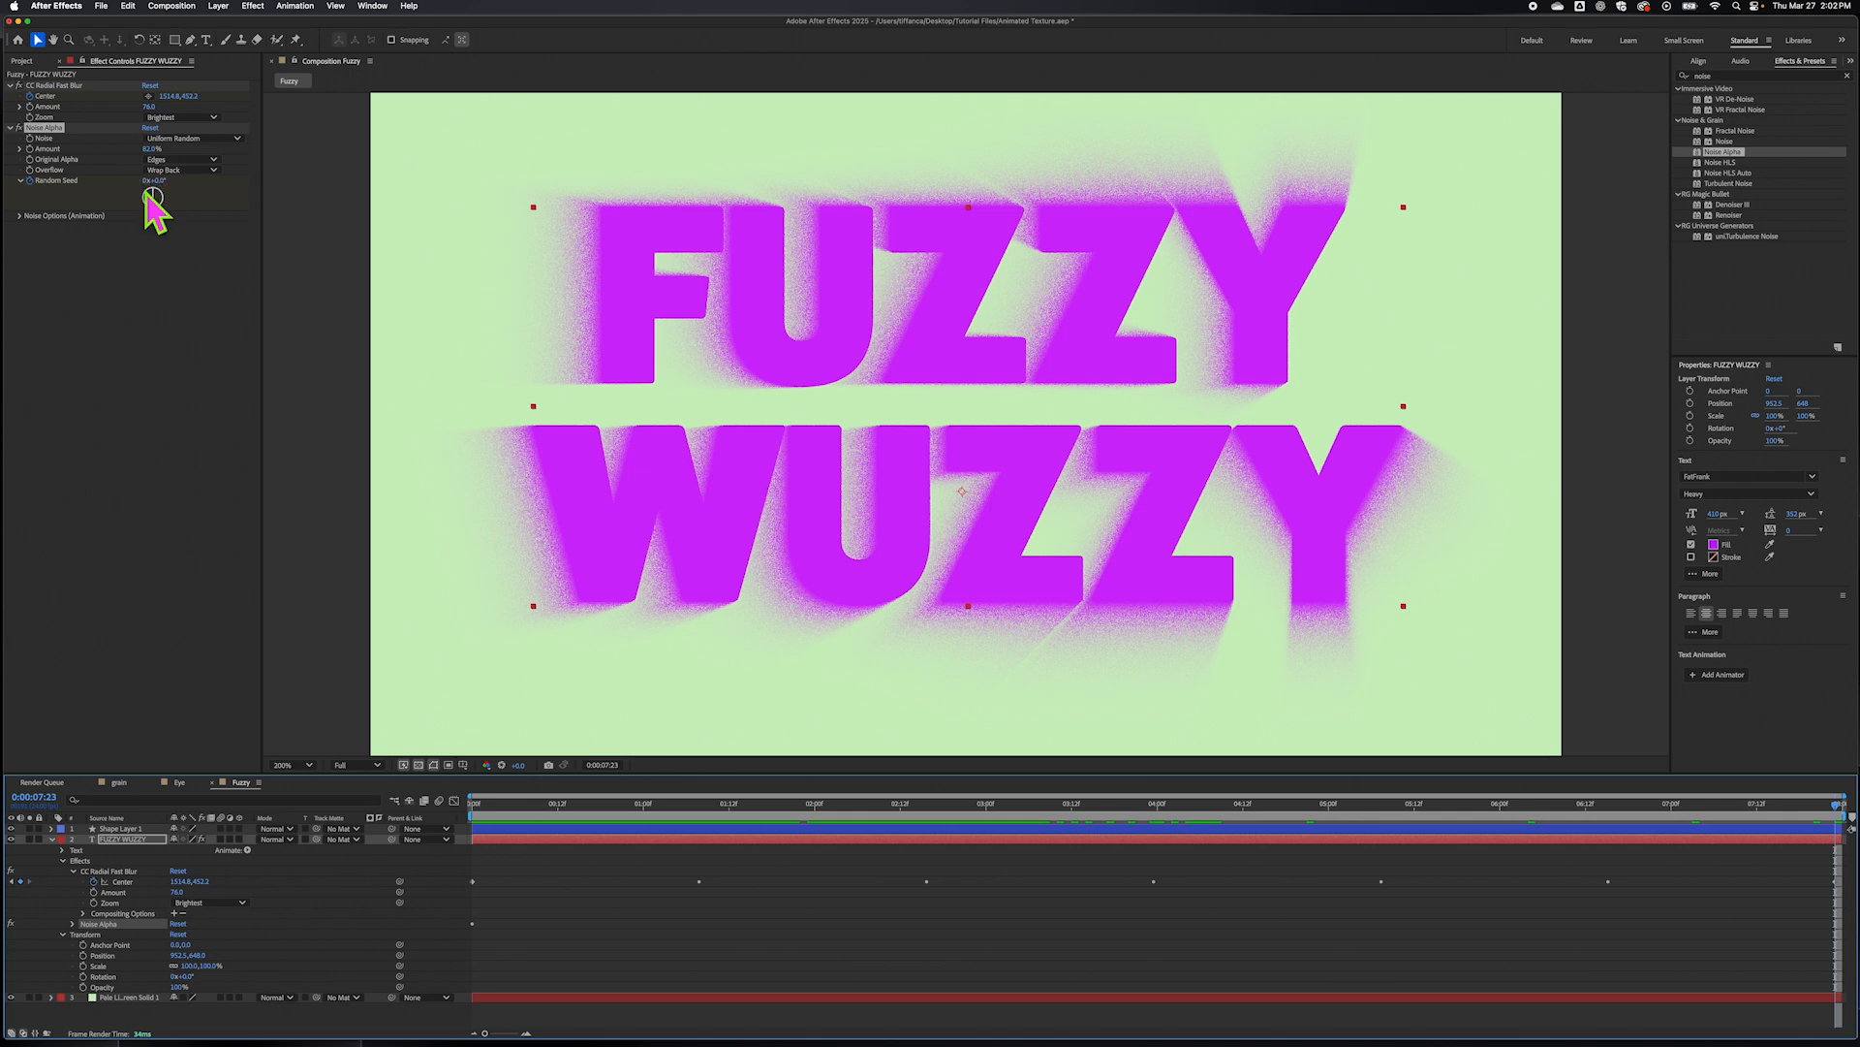
{"action": "left_click", "coordinate": [149, 182]}
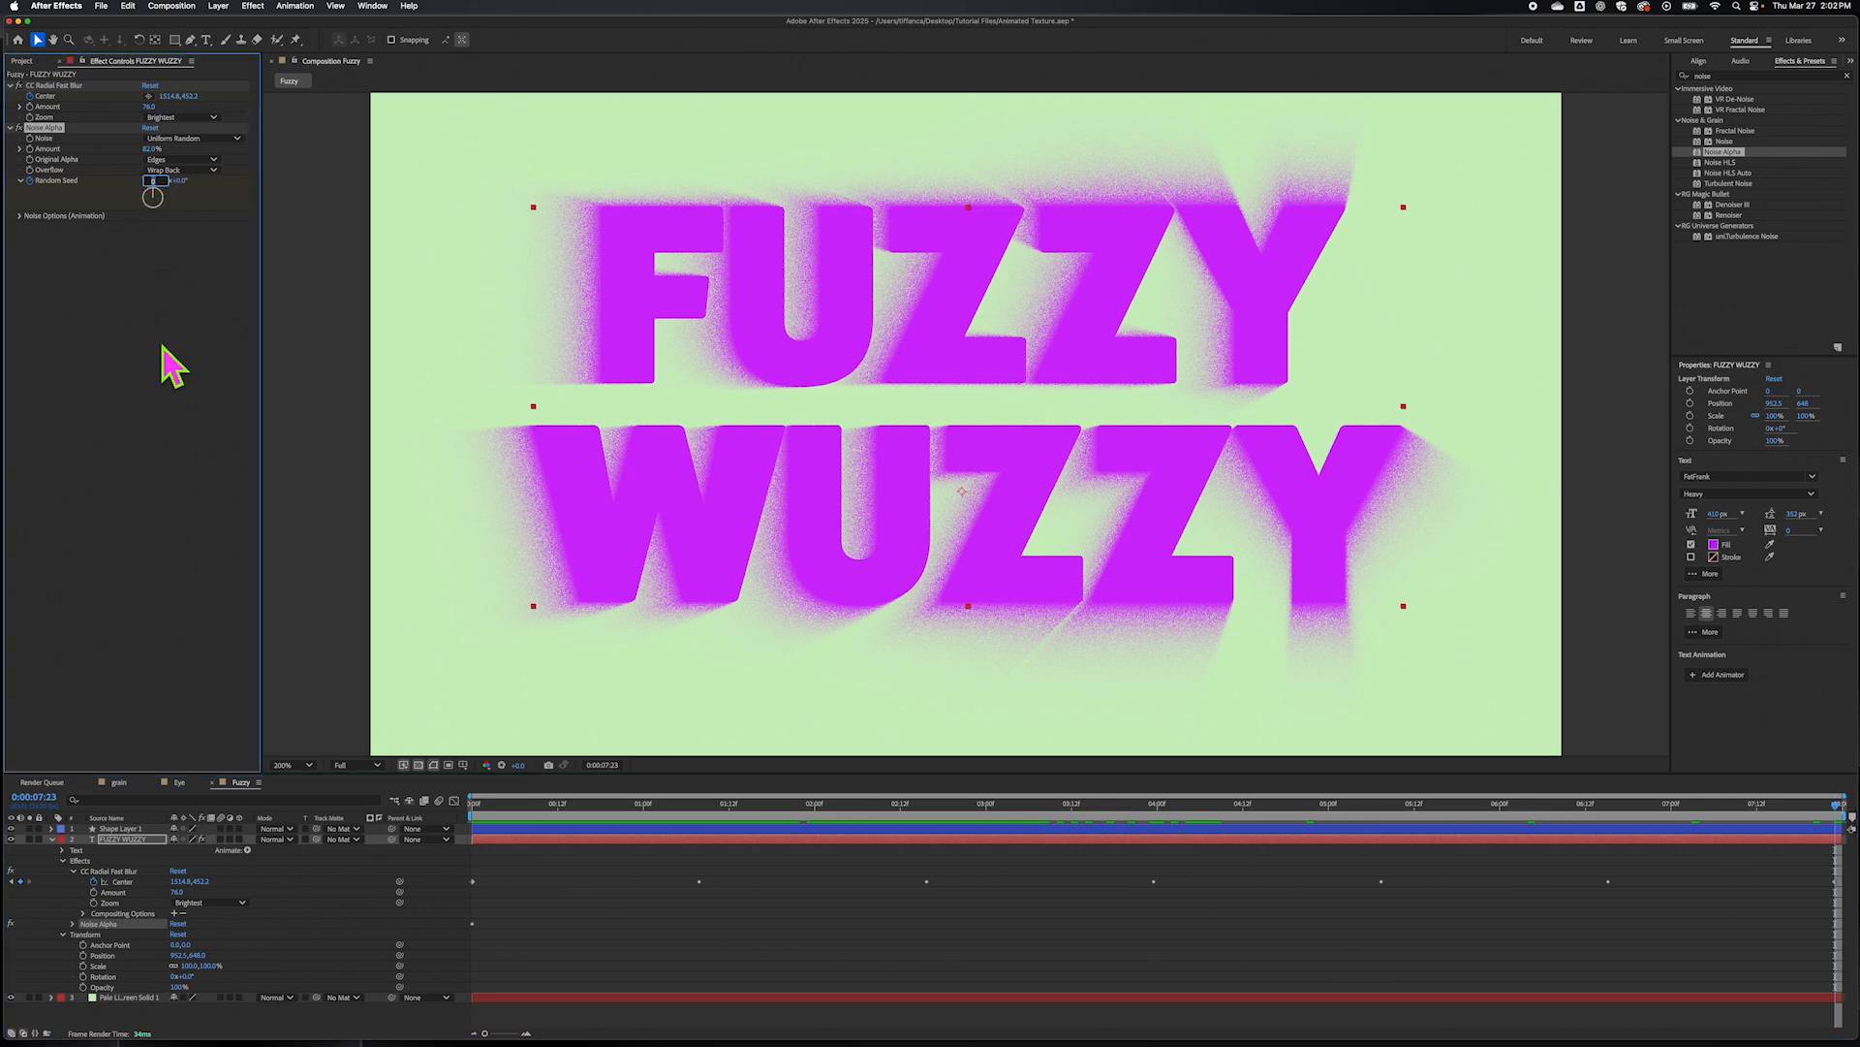
{"action": "type", "text": "12"}
{"action": "key", "text": "Return"}
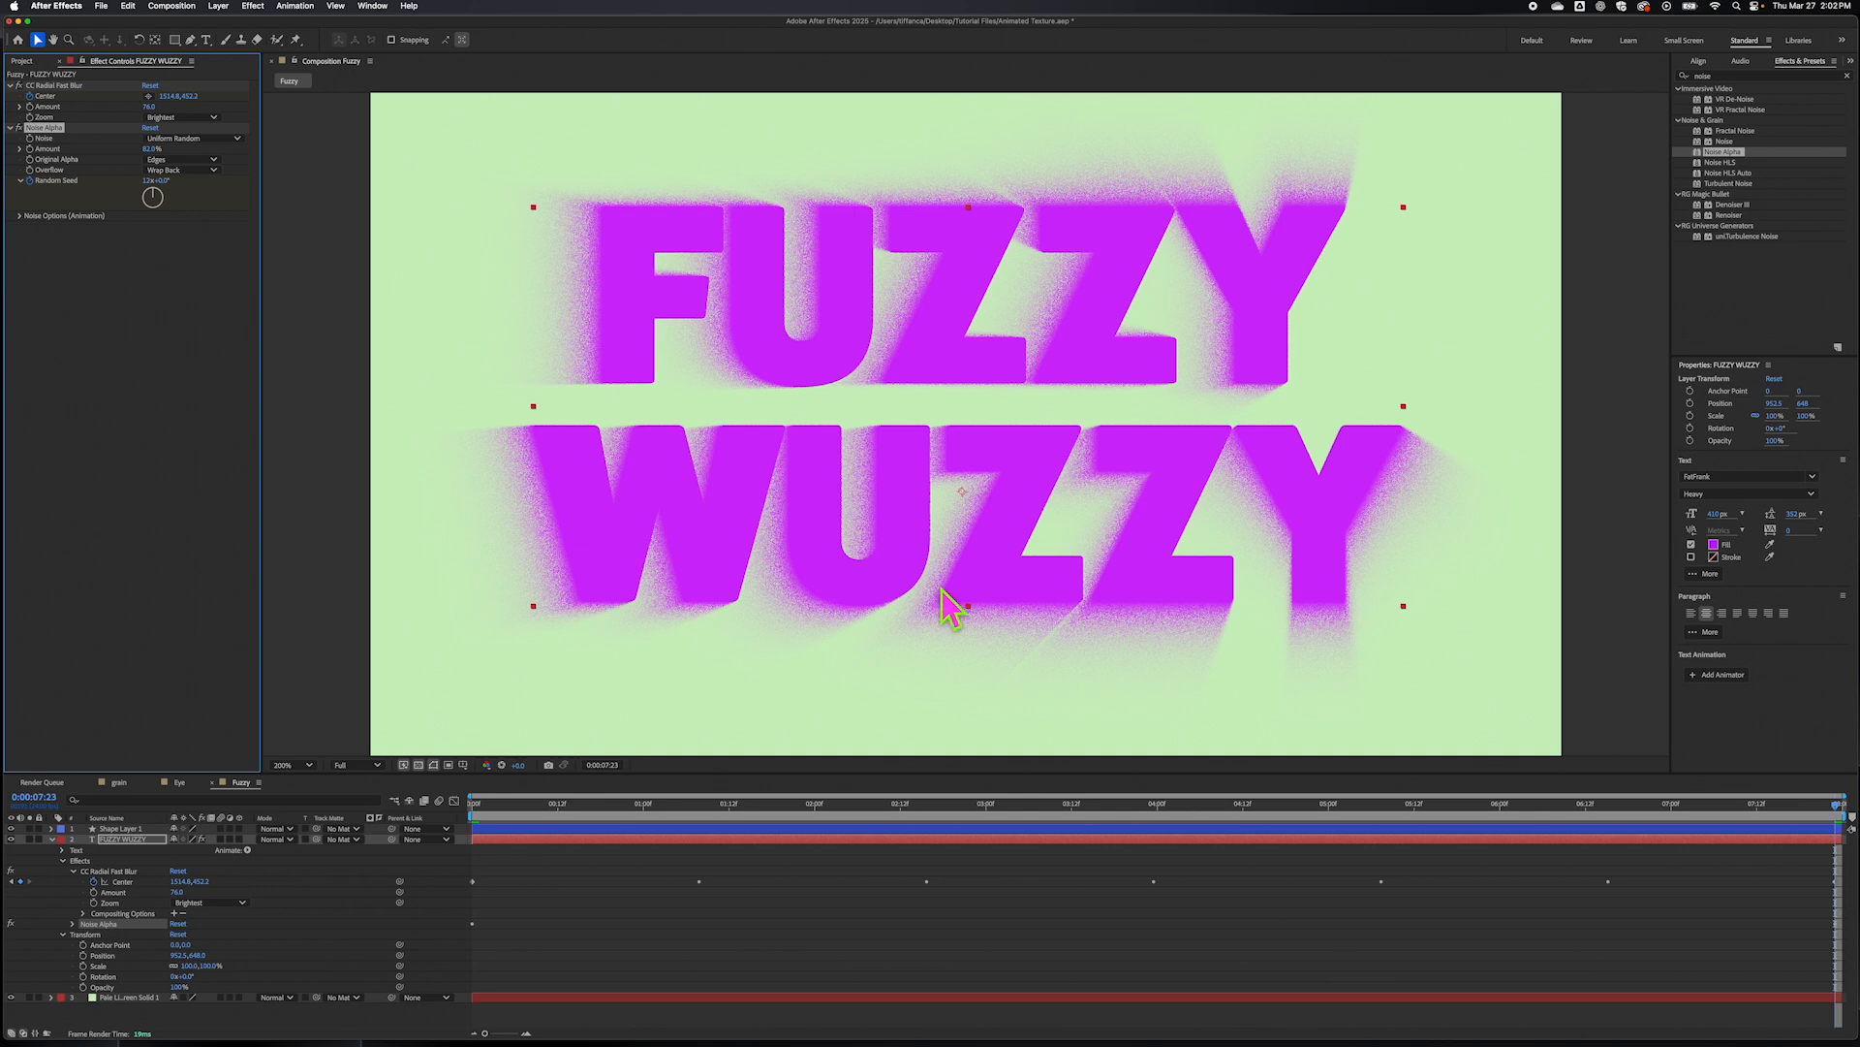
- Play back the composition from about 1:22 to check the animated noise
{"action": "left_click_drag", "start_coordinate": [1837, 806], "coordinate": [801, 809]}
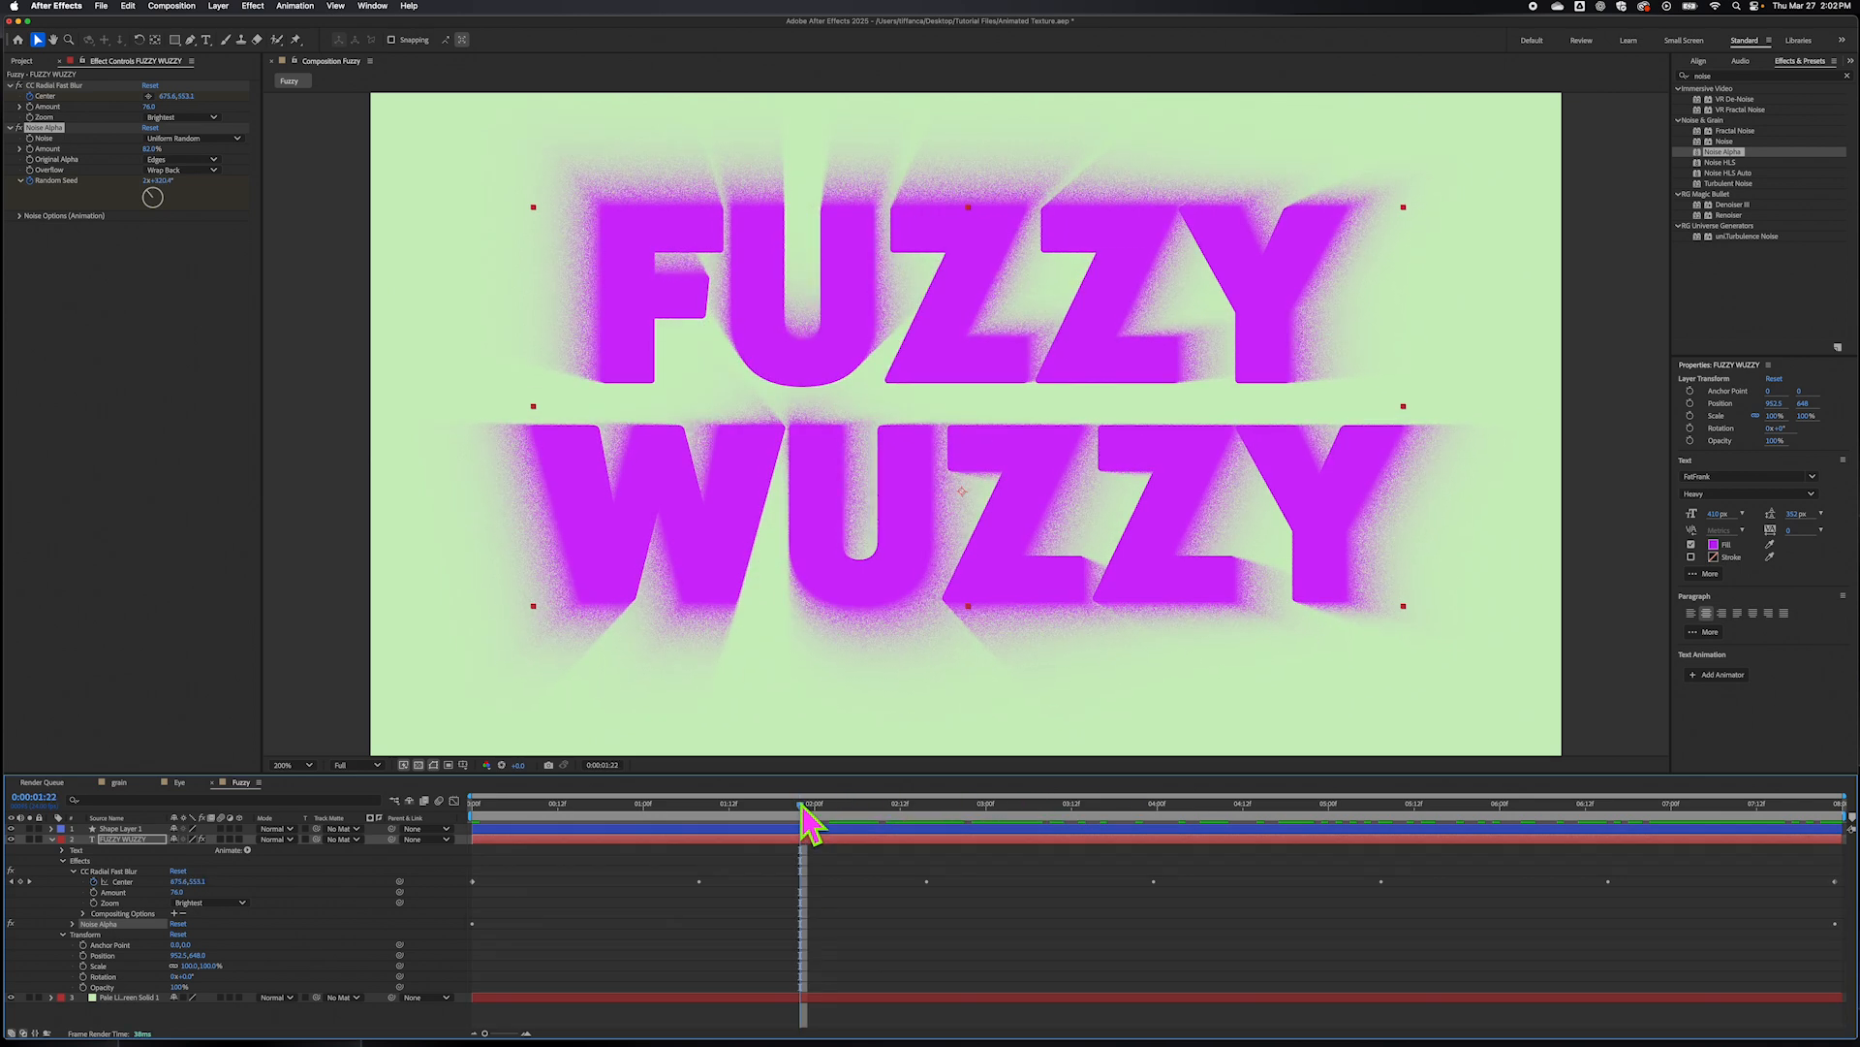
{"action": "key", "text": "space"}
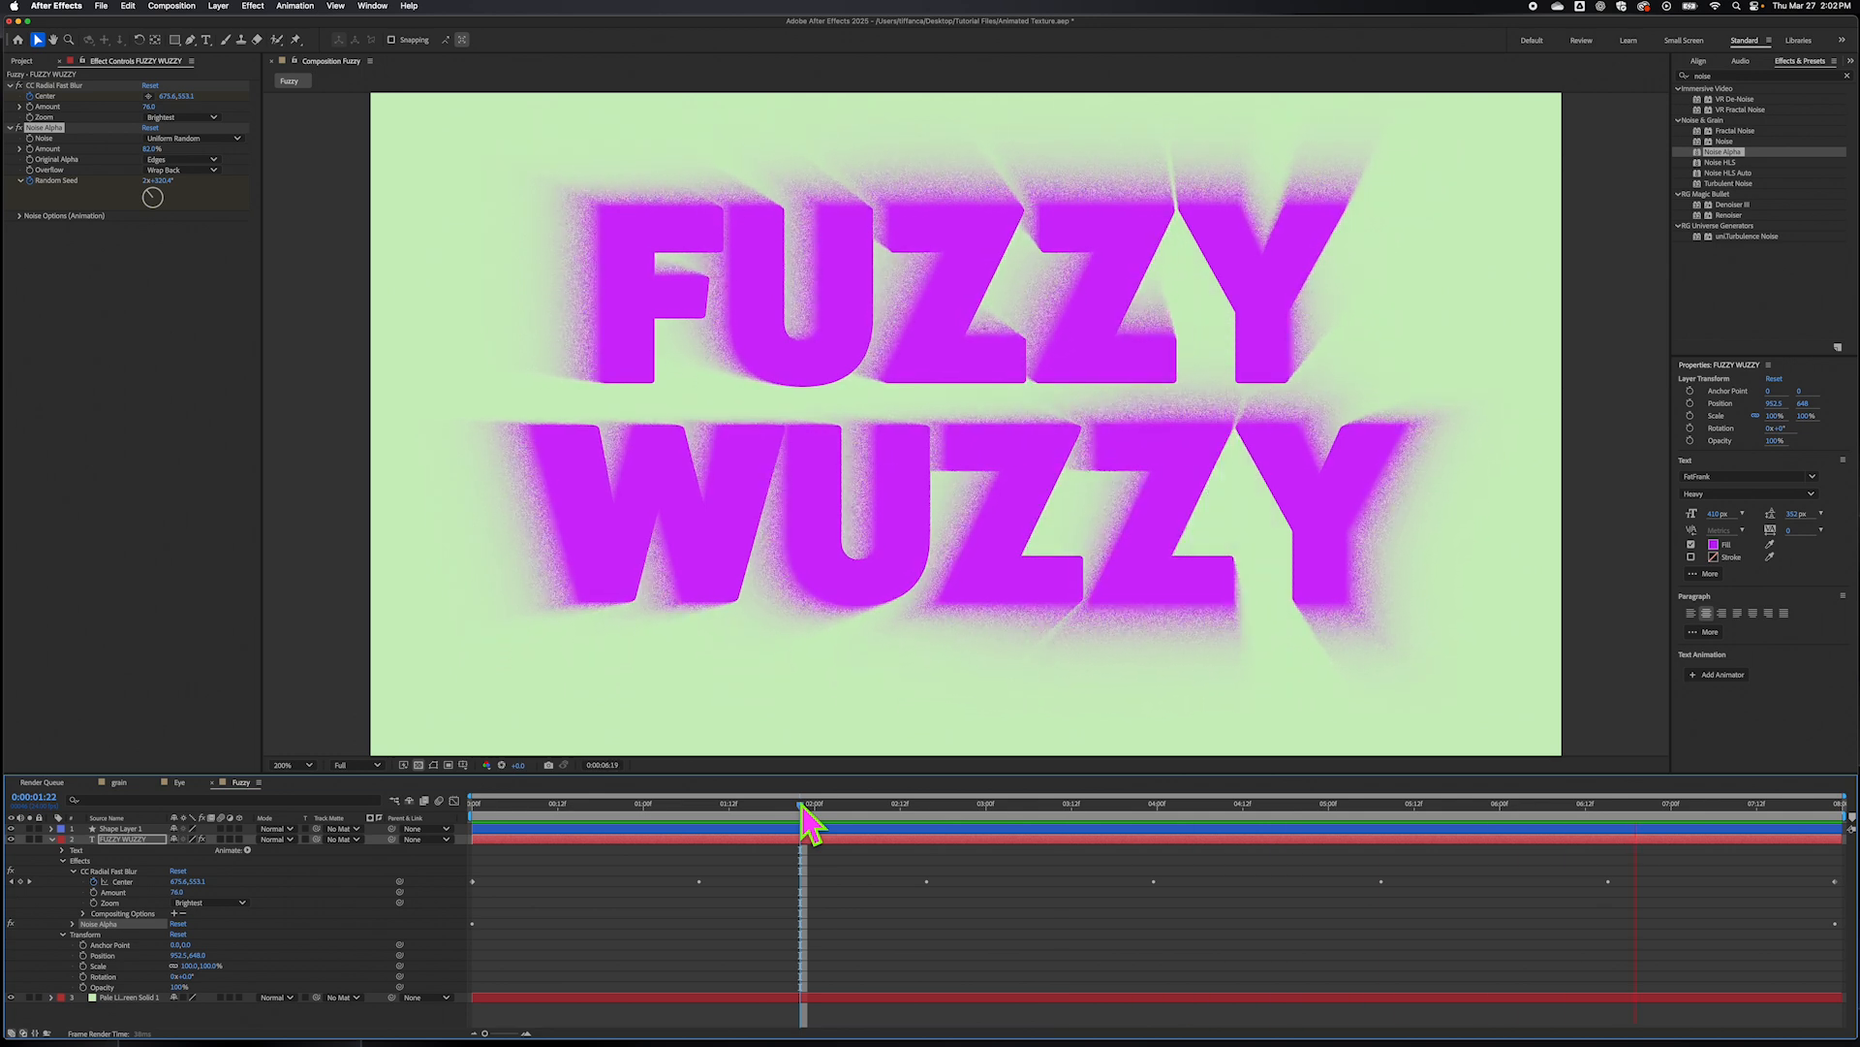
{"action": "key", "text": "space"}
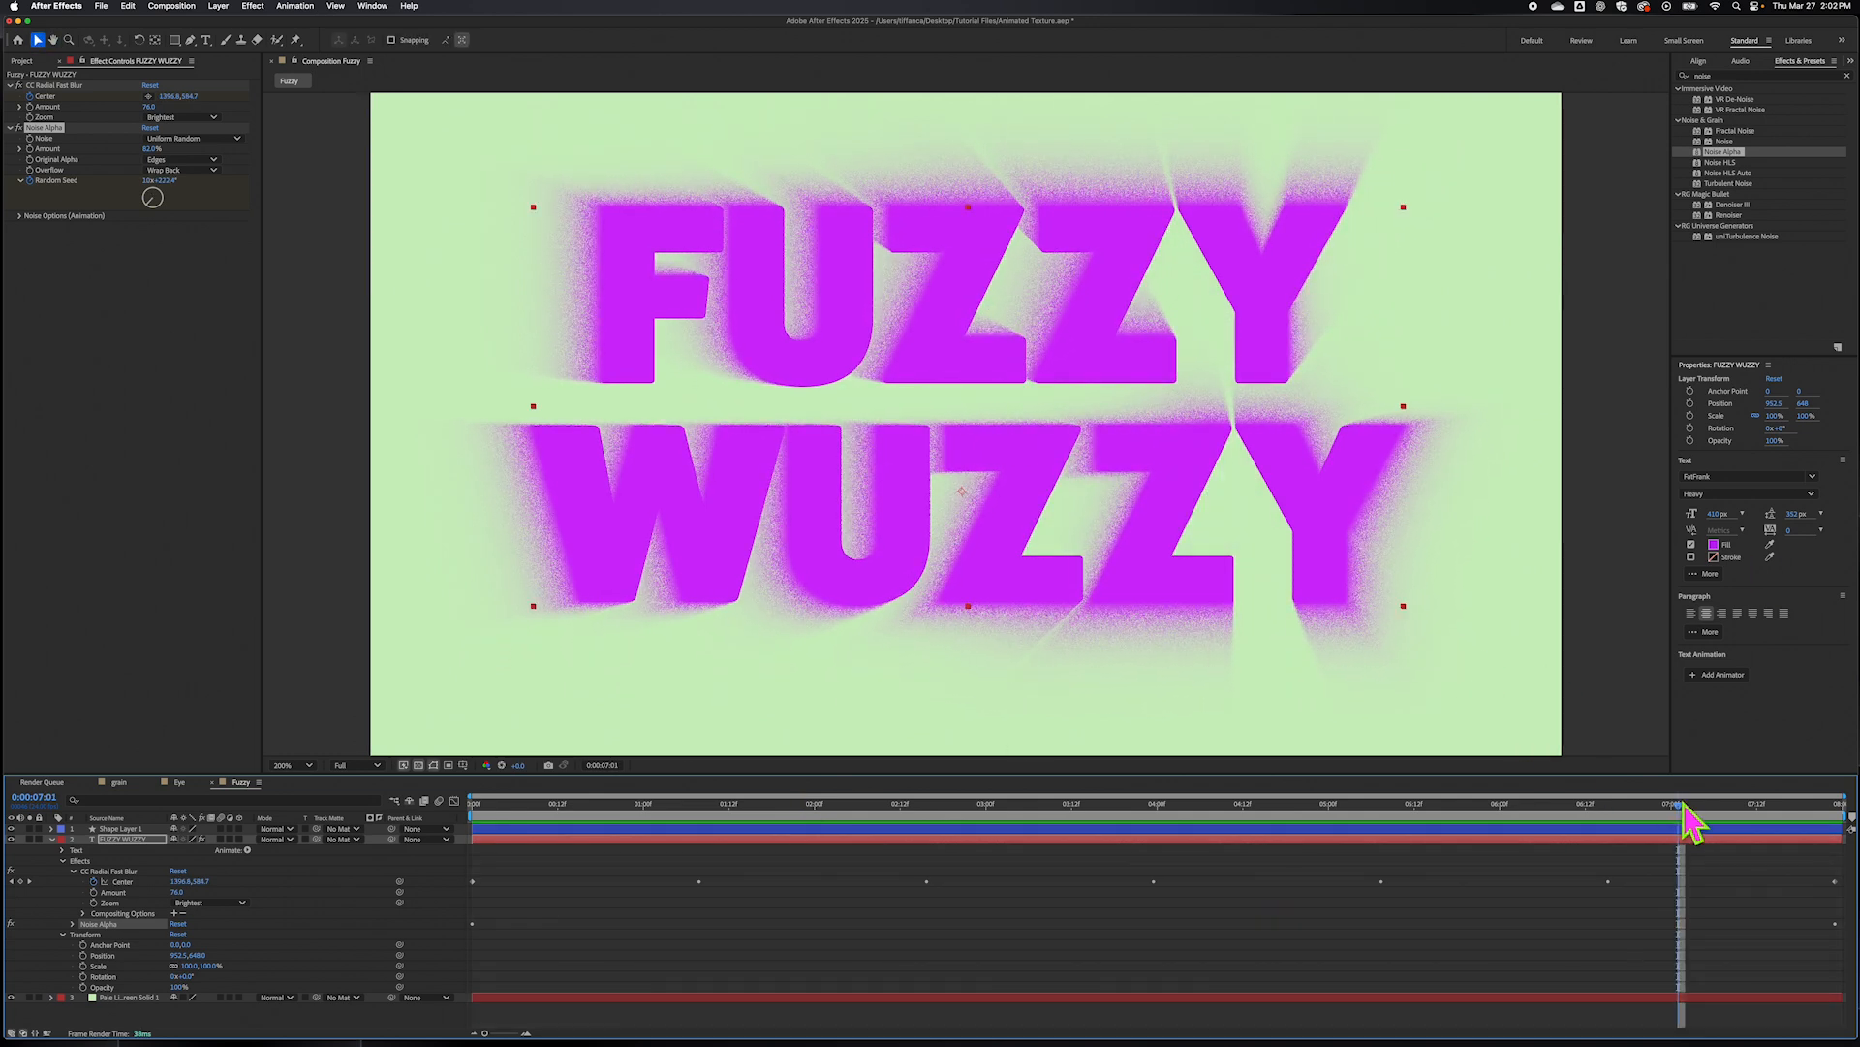
- Collapse the FUZZY WUZZY layer's properties at the first frame and save the project
{"action": "key", "text": "Home"}
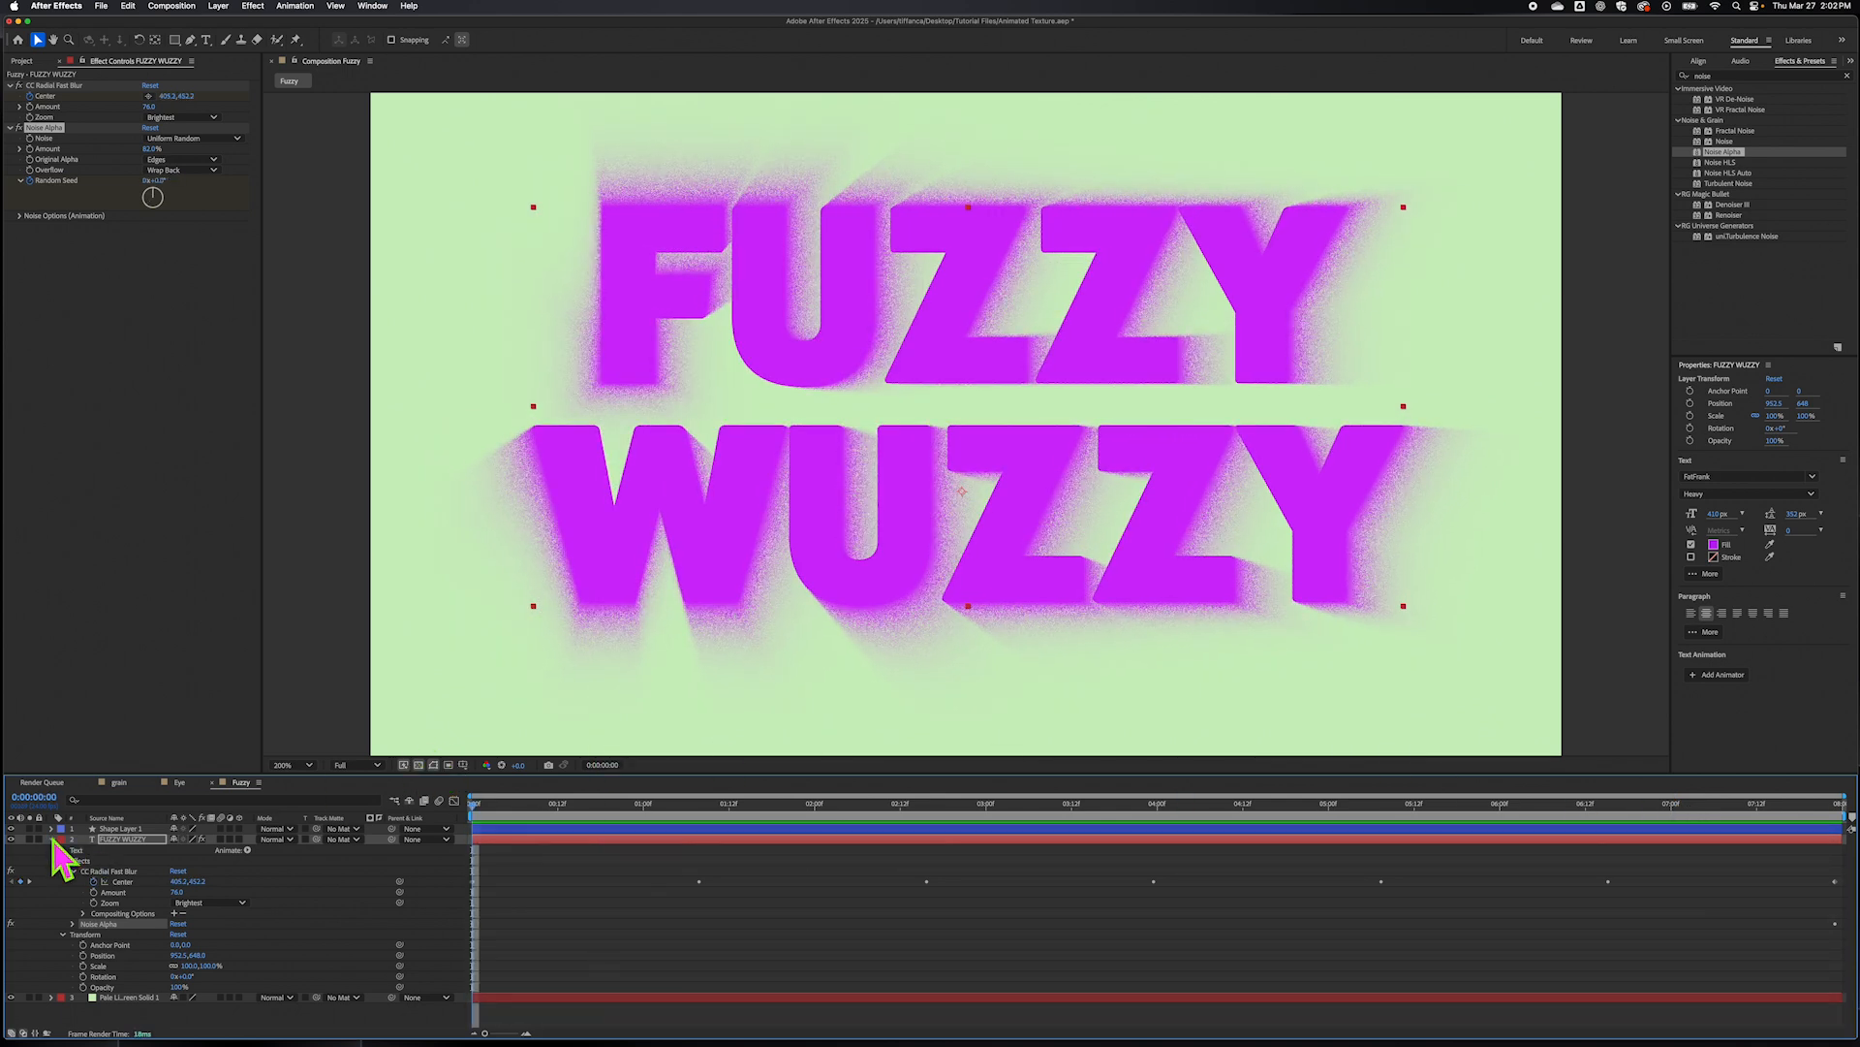
{"action": "left_click", "coordinate": [52, 839]}
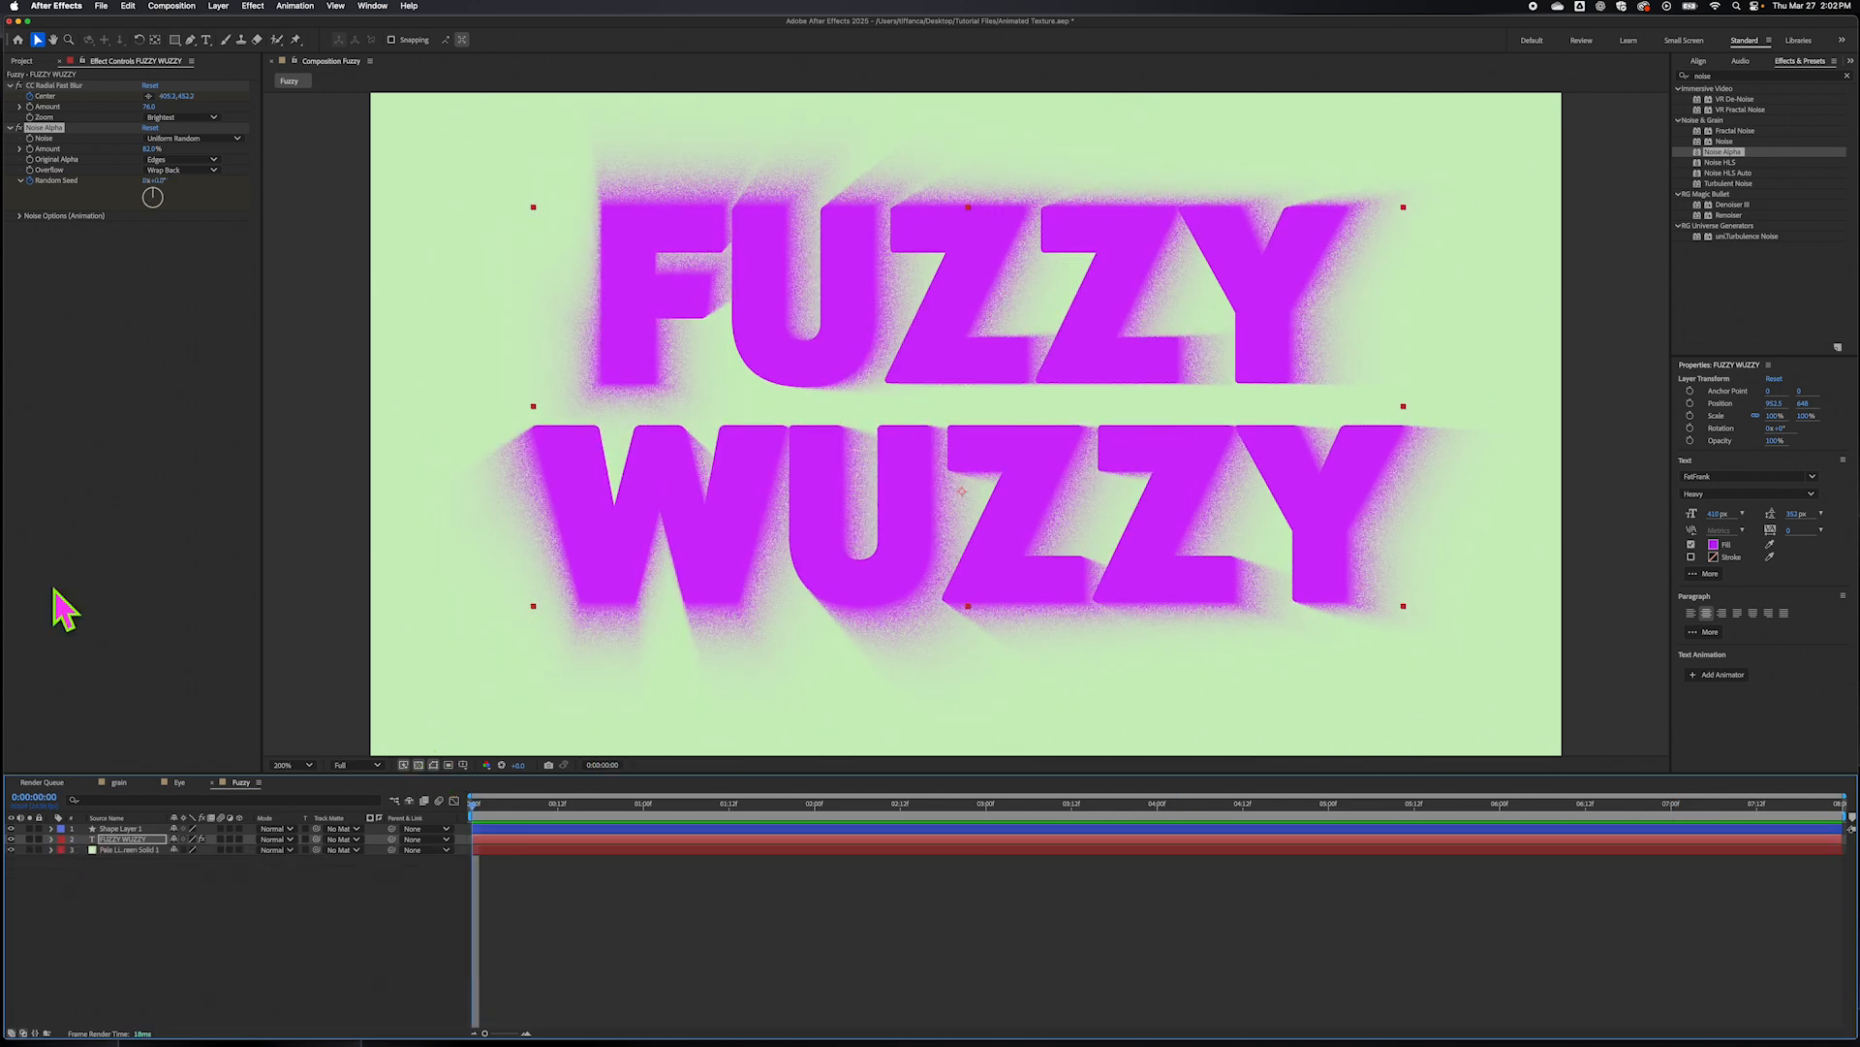
{"action": "left_click", "coordinate": [102, 6]}
{"action": "left_click", "coordinate": [145, 141]}
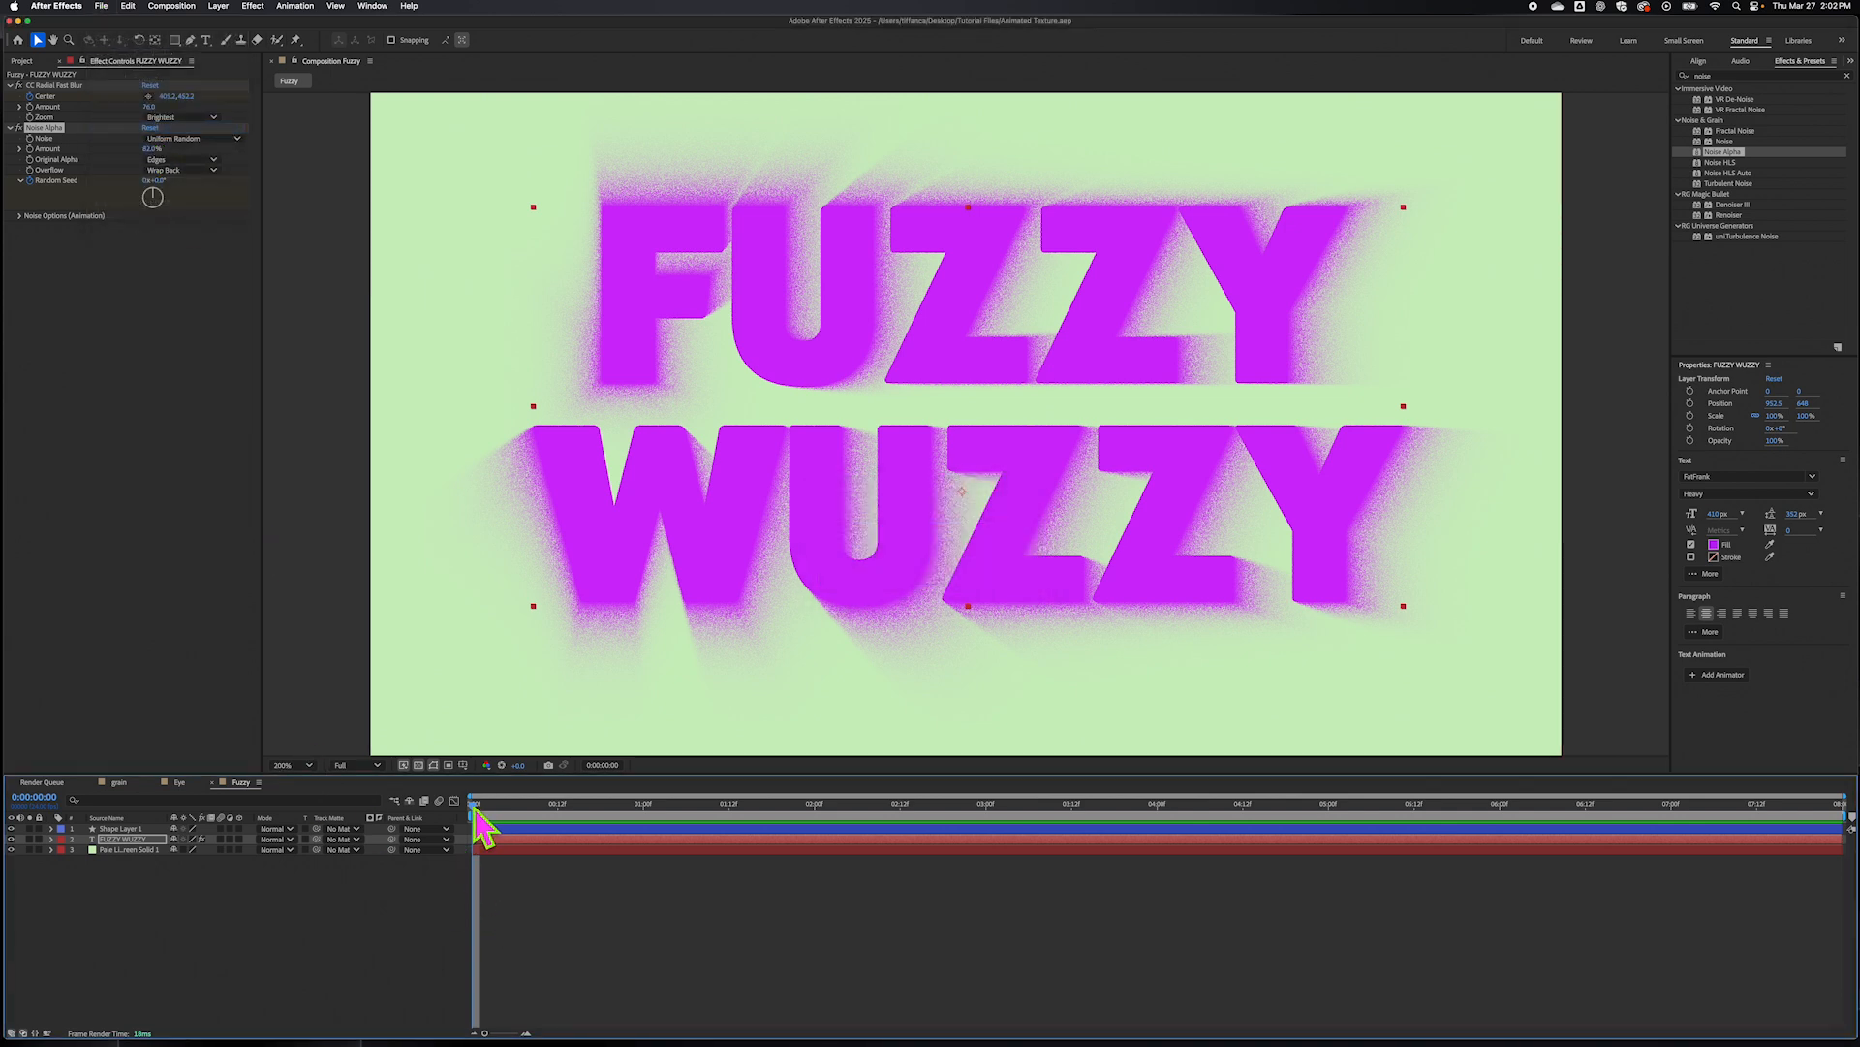
- Play the animation from near the start to review the moving grain, and deselect all layers
{"action": "key", "text": "space"}
{"action": "left_click_drag", "start_coordinate": [555, 853], "coordinate": [497, 872]}
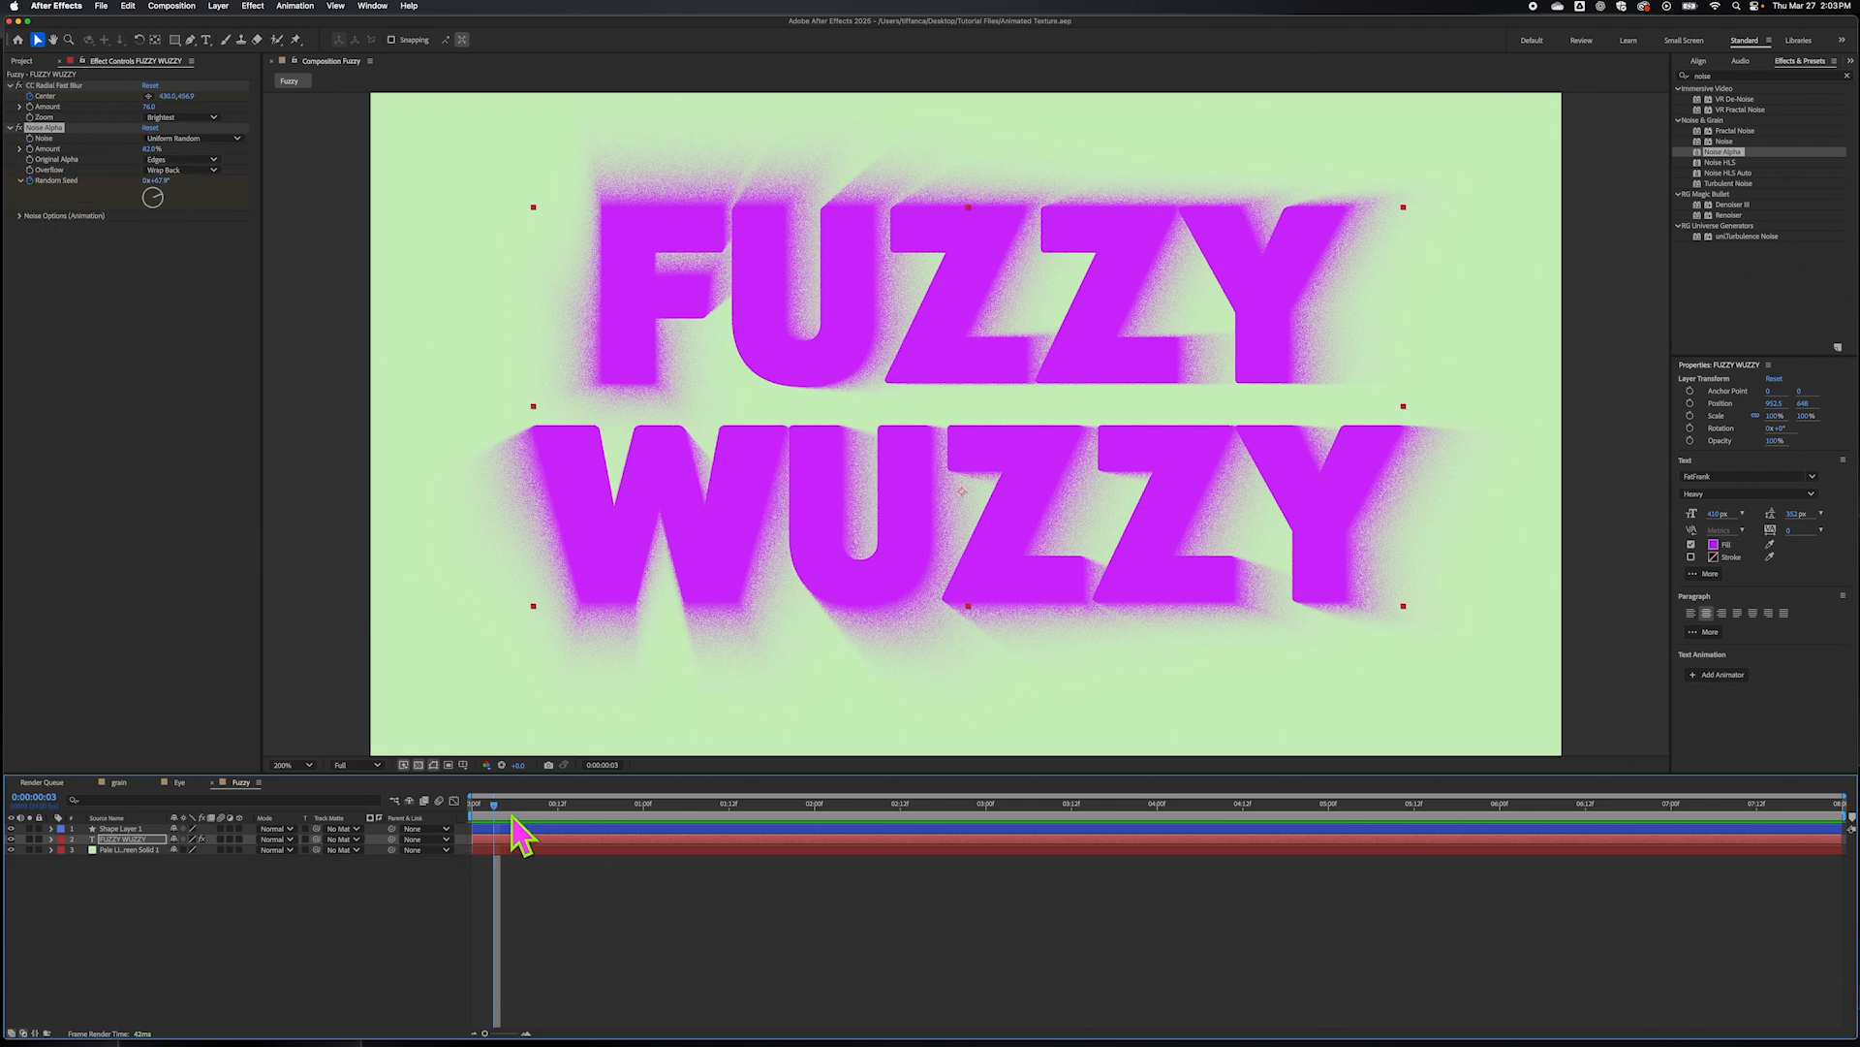
{"action": "key", "text": "space"}
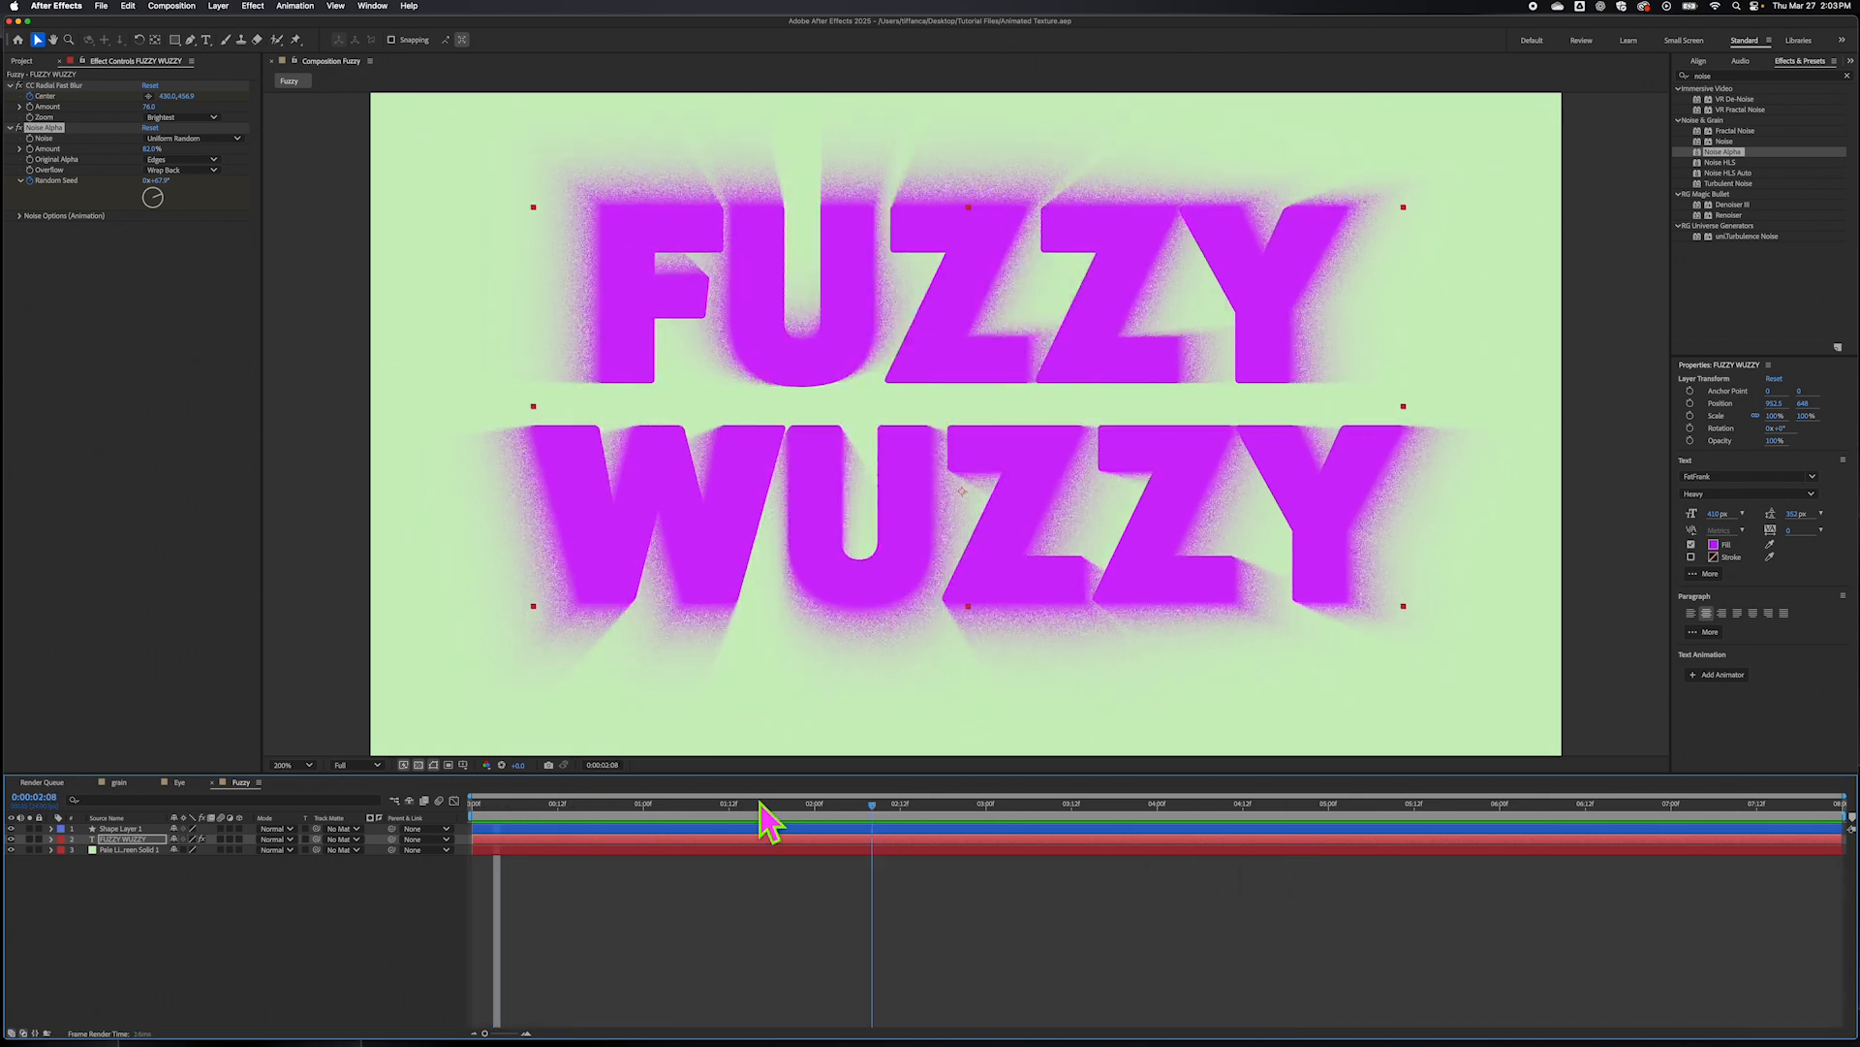
{"action": "key", "text": "space"}
{"action": "left_click", "coordinate": [194, 909]}
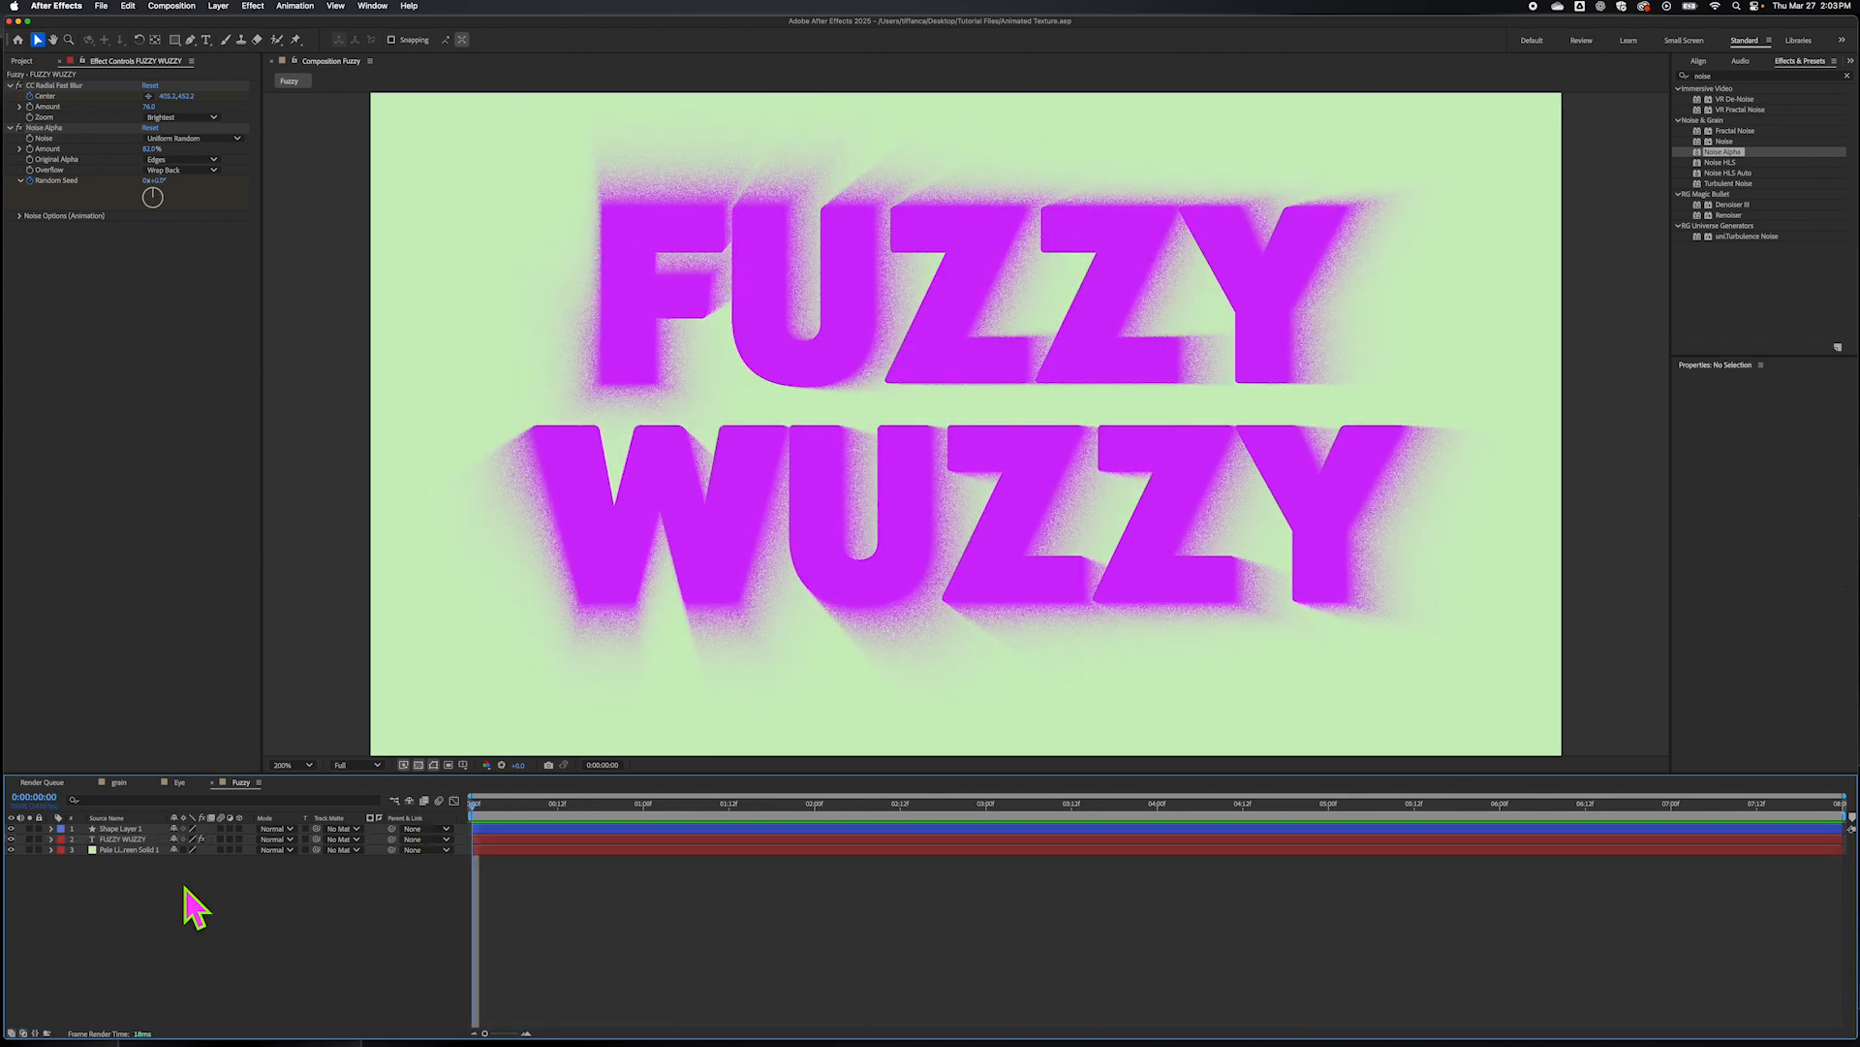
{"action": "left_click_drag", "start_coordinate": [474, 806], "coordinate": [428, 843]}
{"action": "left_click", "coordinate": [126, 399]}
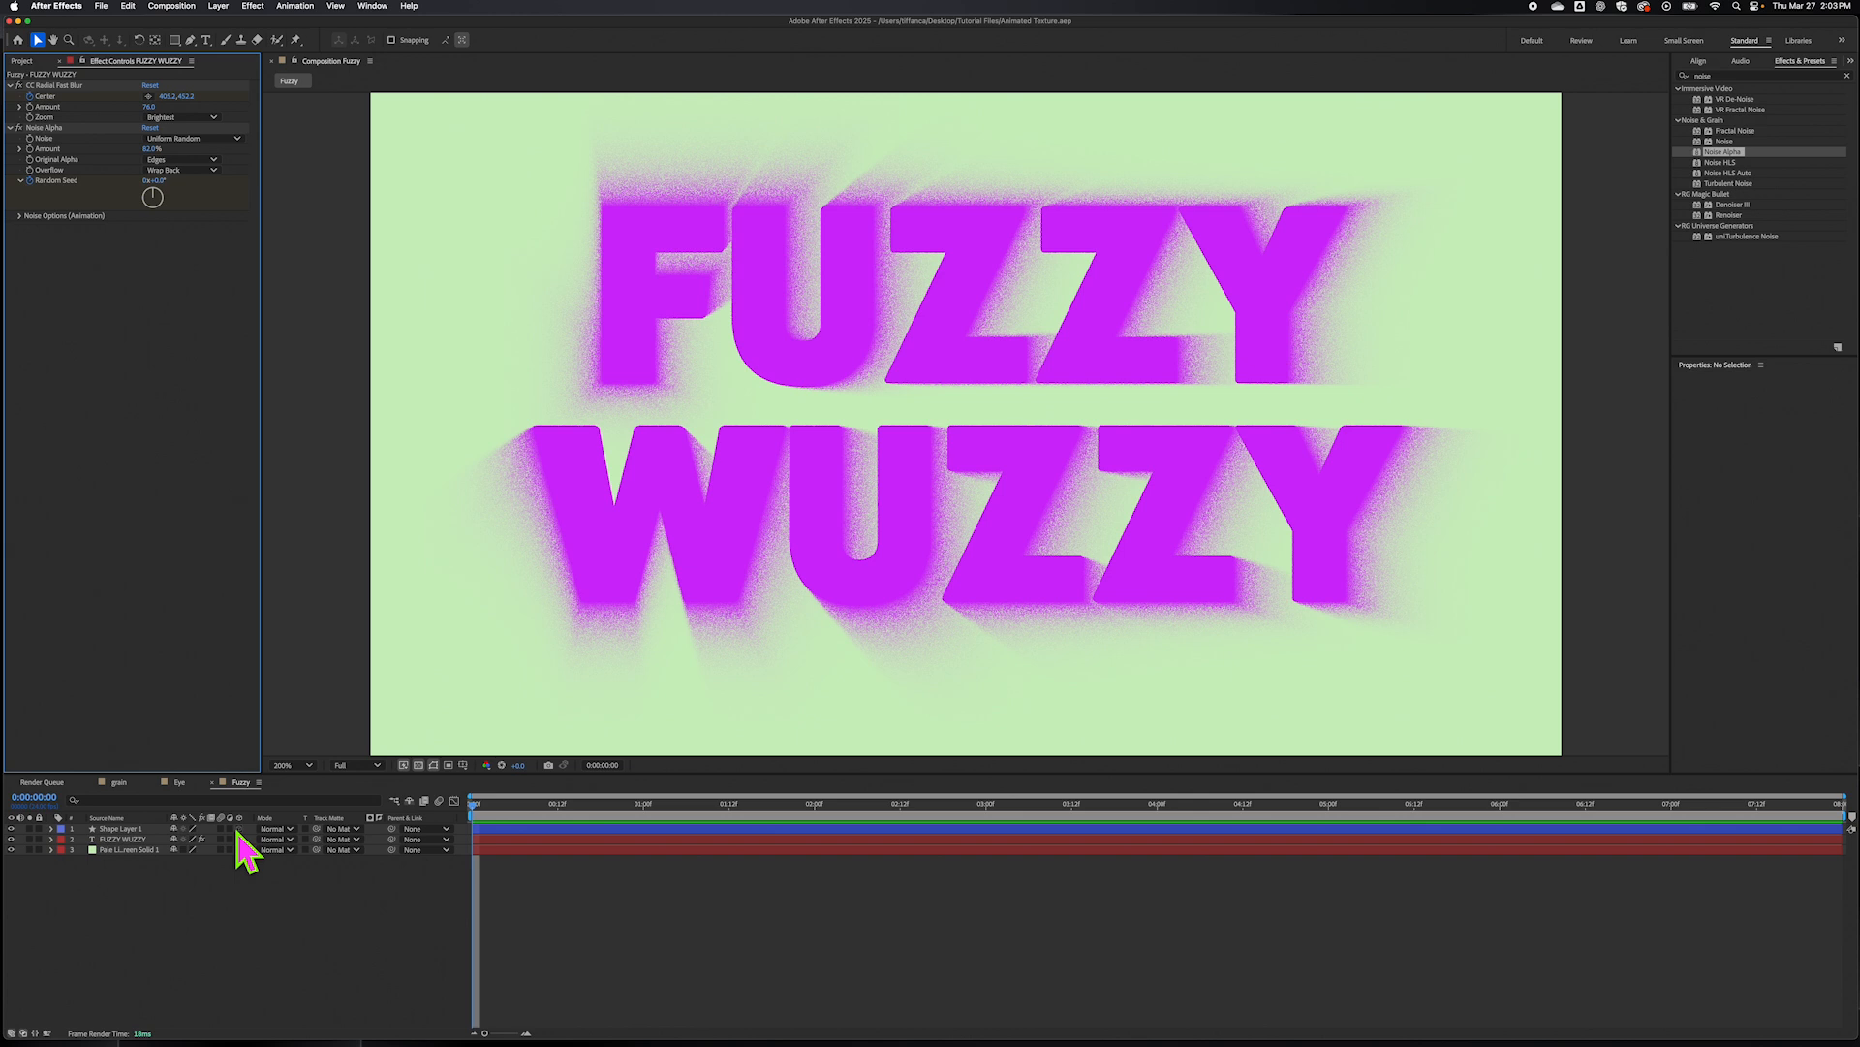
- Duplicate the FUZZY WUZZY text layer
{"action": "left_click", "coordinate": [137, 839]}
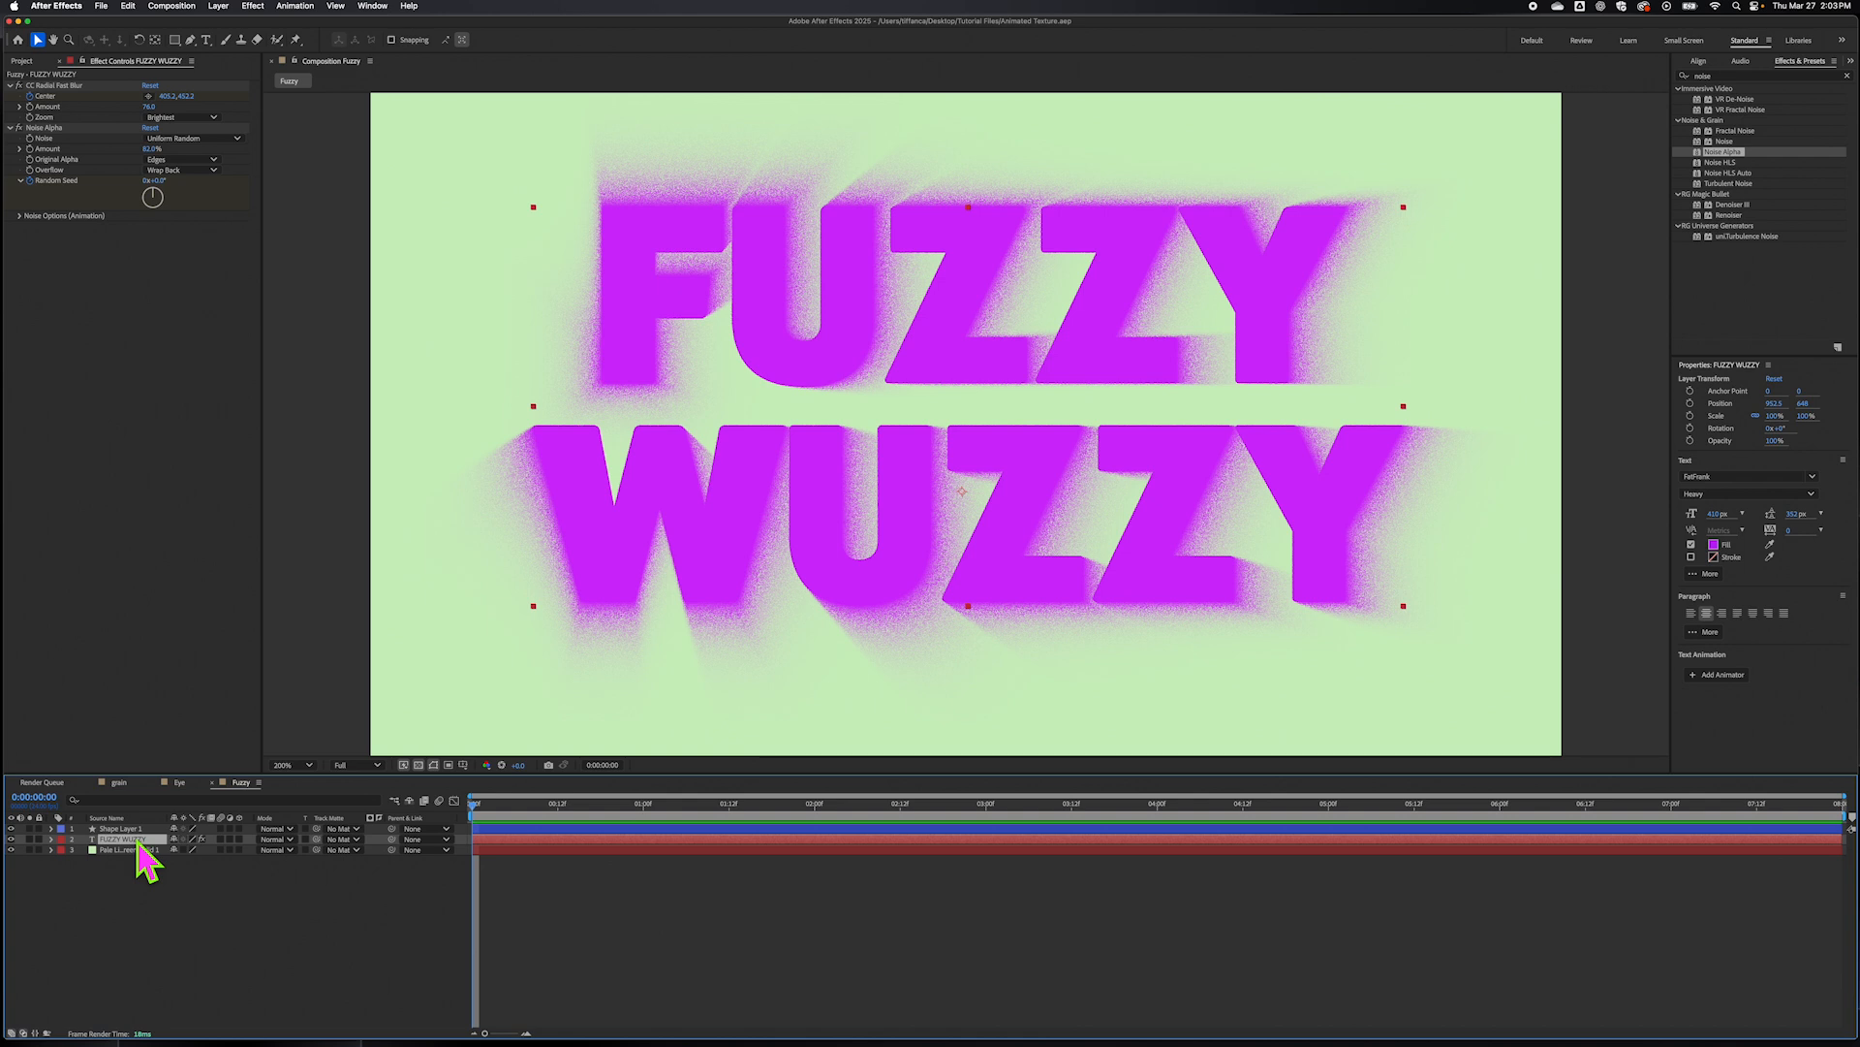
{"action": "left_click", "coordinate": [133, 873]}
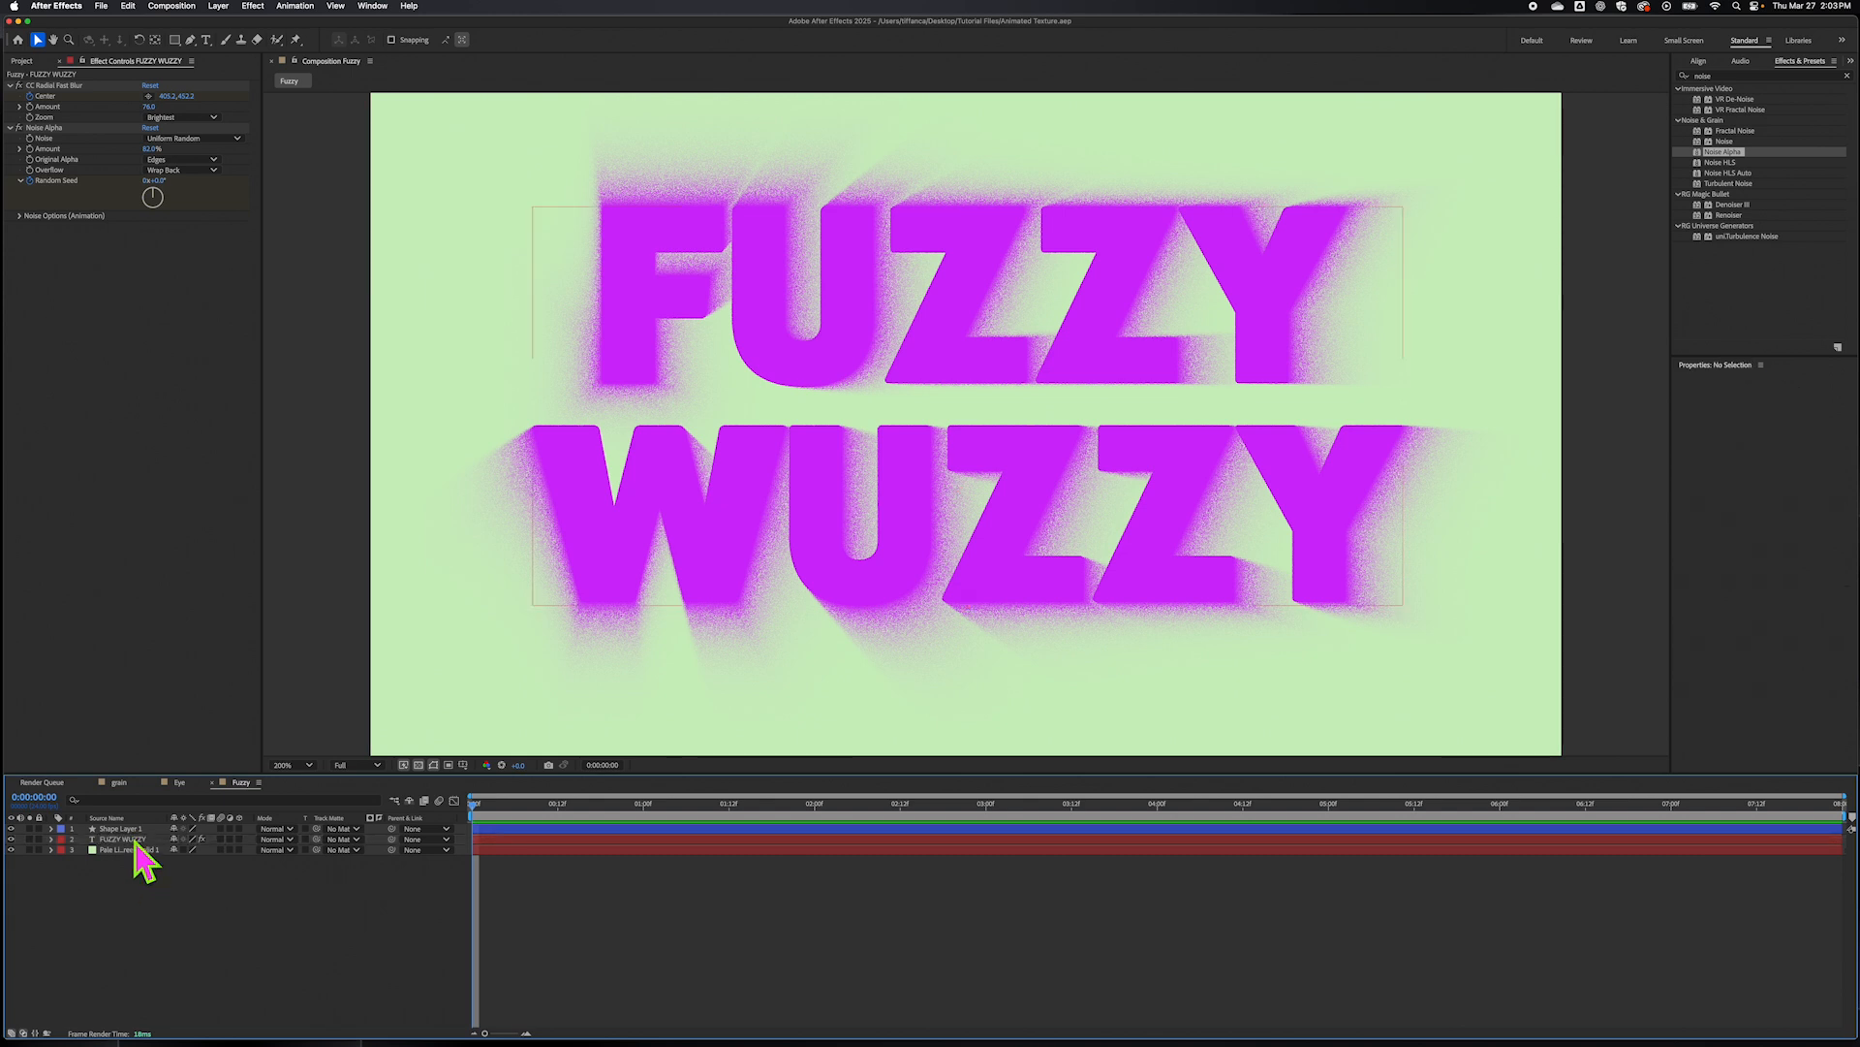
{"action": "left_click", "coordinate": [135, 839]}
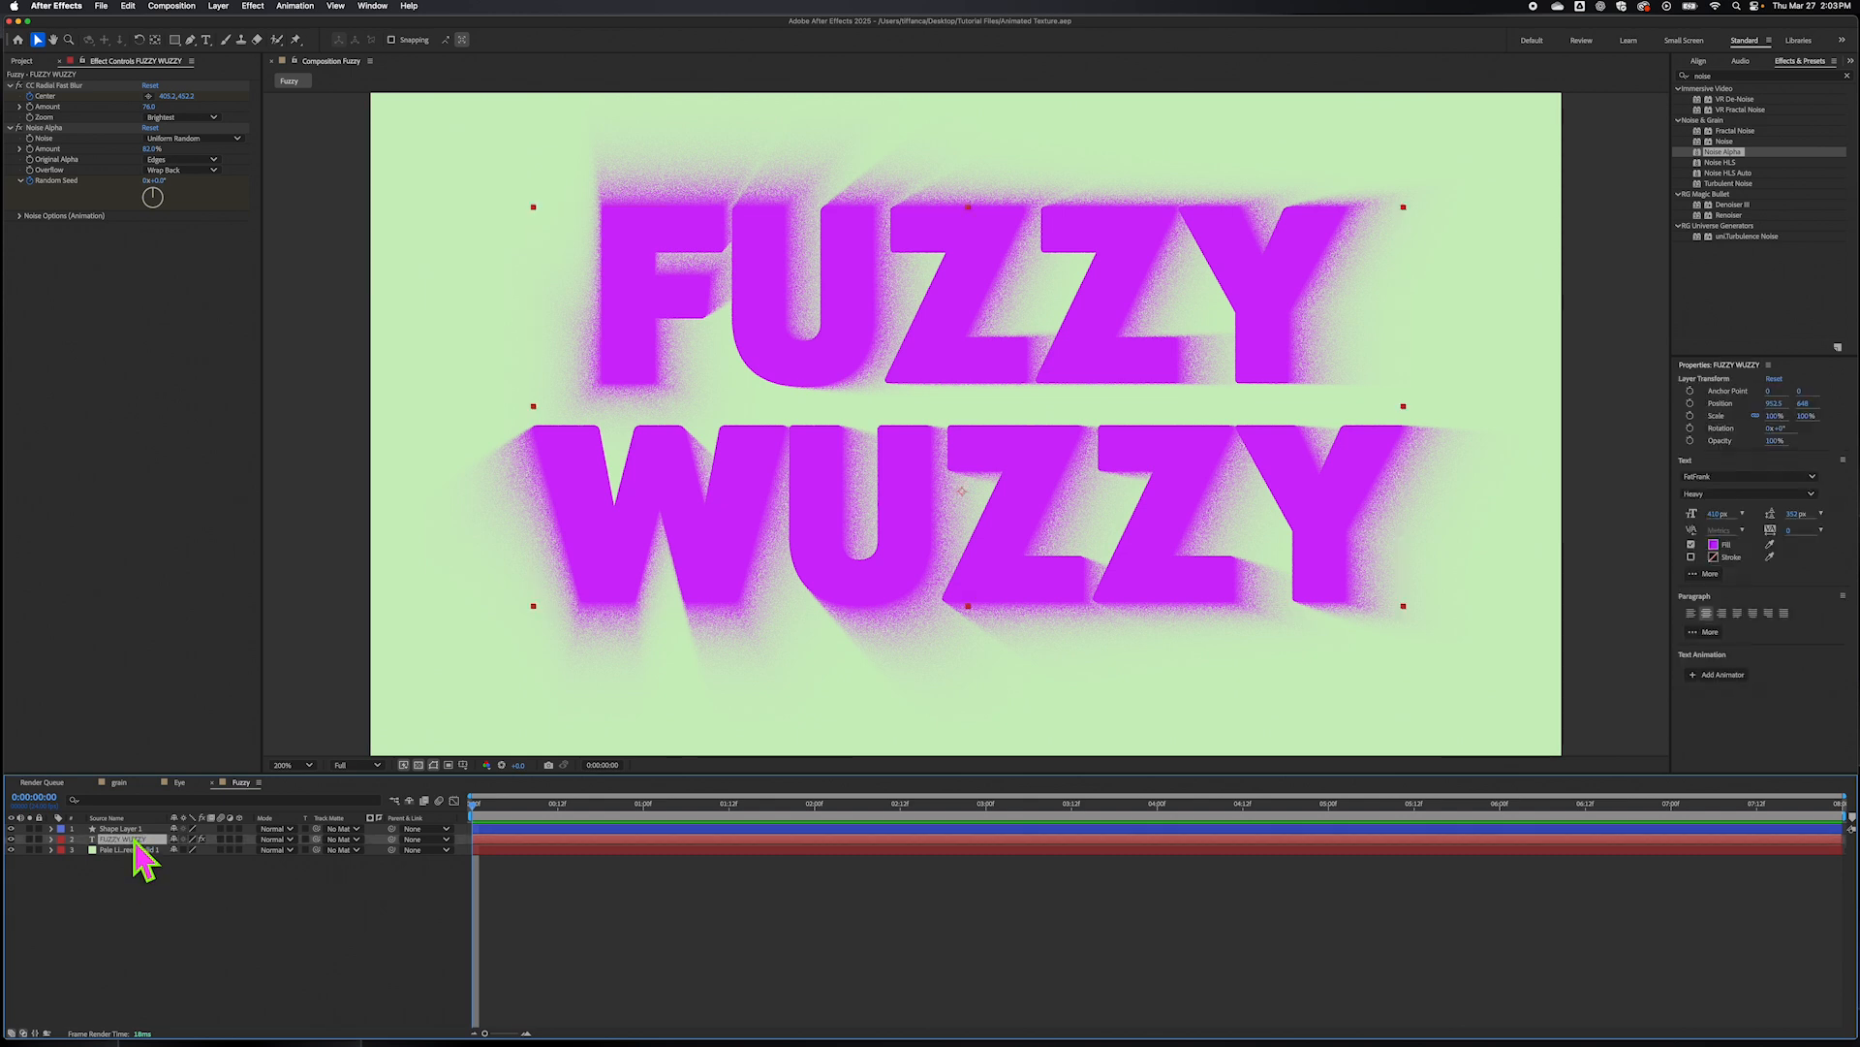
{"action": "key", "text": "super+d"}
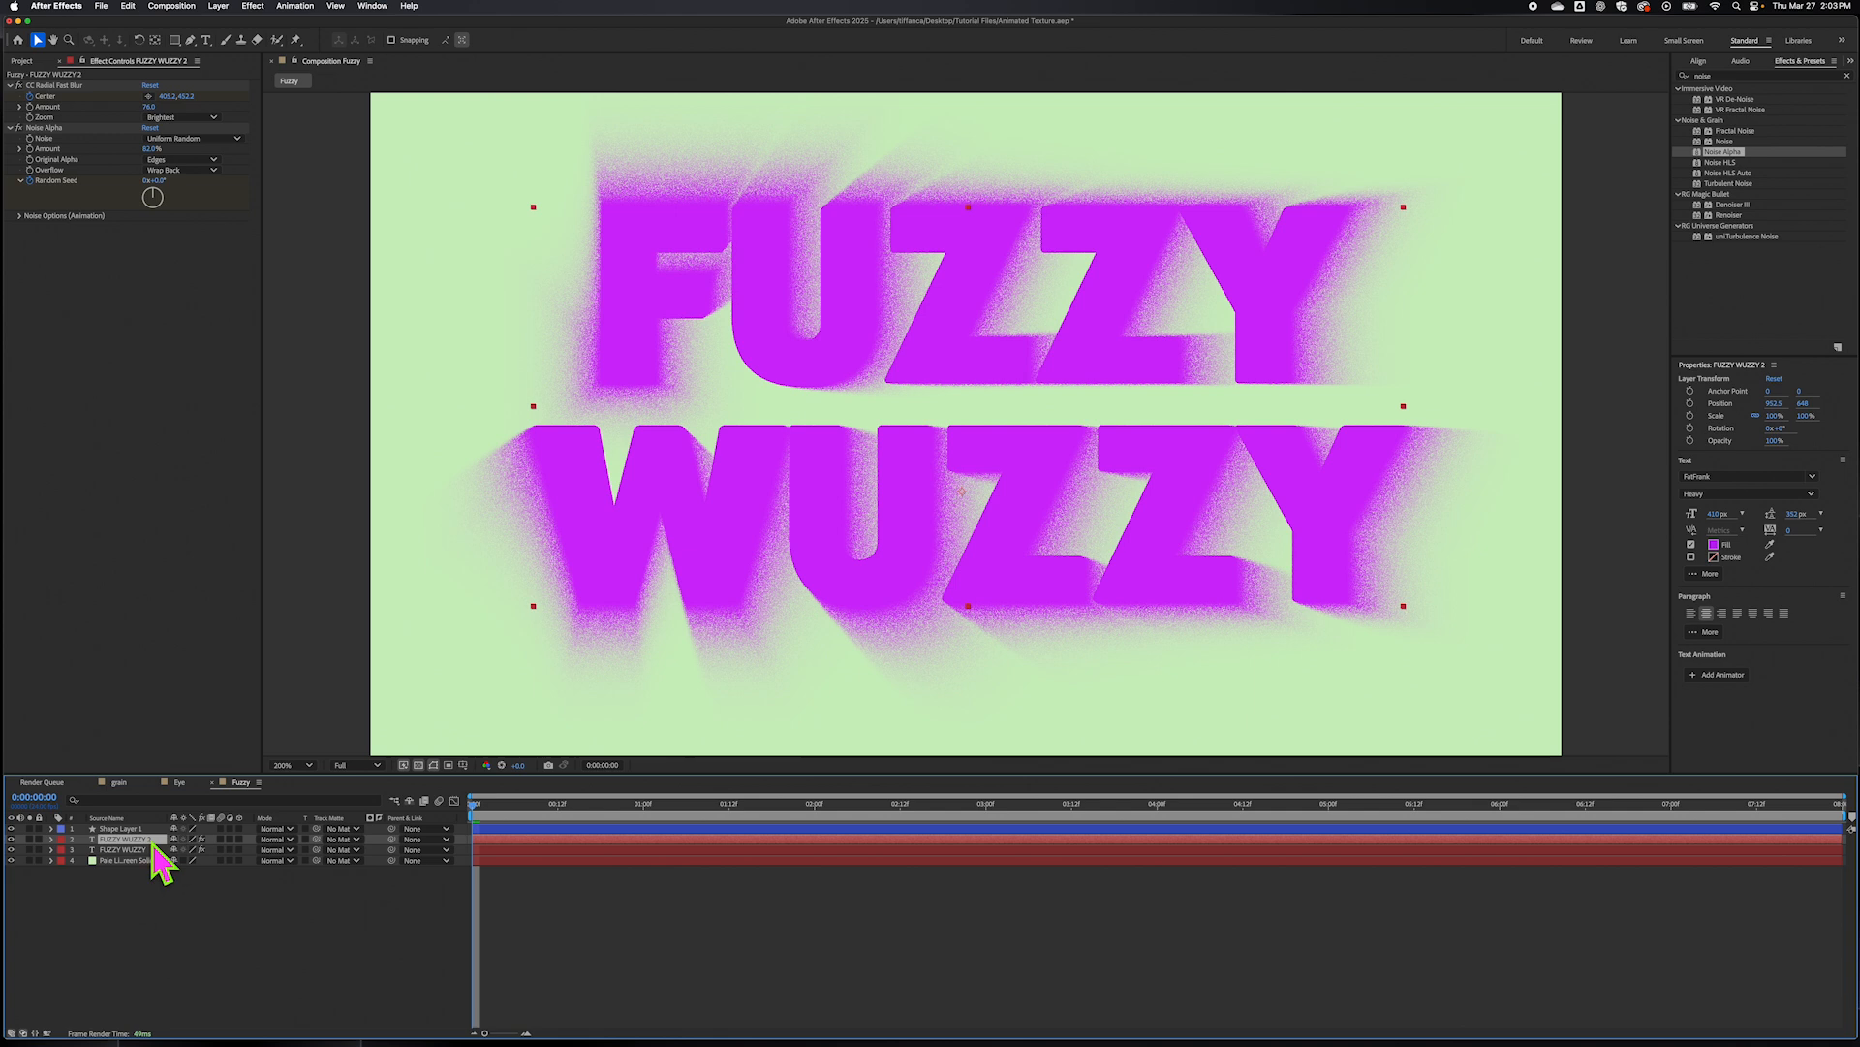
- Remove the CC Radial Fast Blur effect from the lower FUZZY WUZZY text layer
{"action": "mouse_move", "coordinate": [473, 810]}
{"action": "left_mouse_down"}
{"action": "mouse_move", "coordinate": [1346, 884]}
{"action": "mouse_move", "coordinate": [1130, 834]}
{"action": "mouse_move", "coordinate": [473, 810]}
{"action": "left_mouse_up"}
{"action": "left_click", "coordinate": [130, 850]}
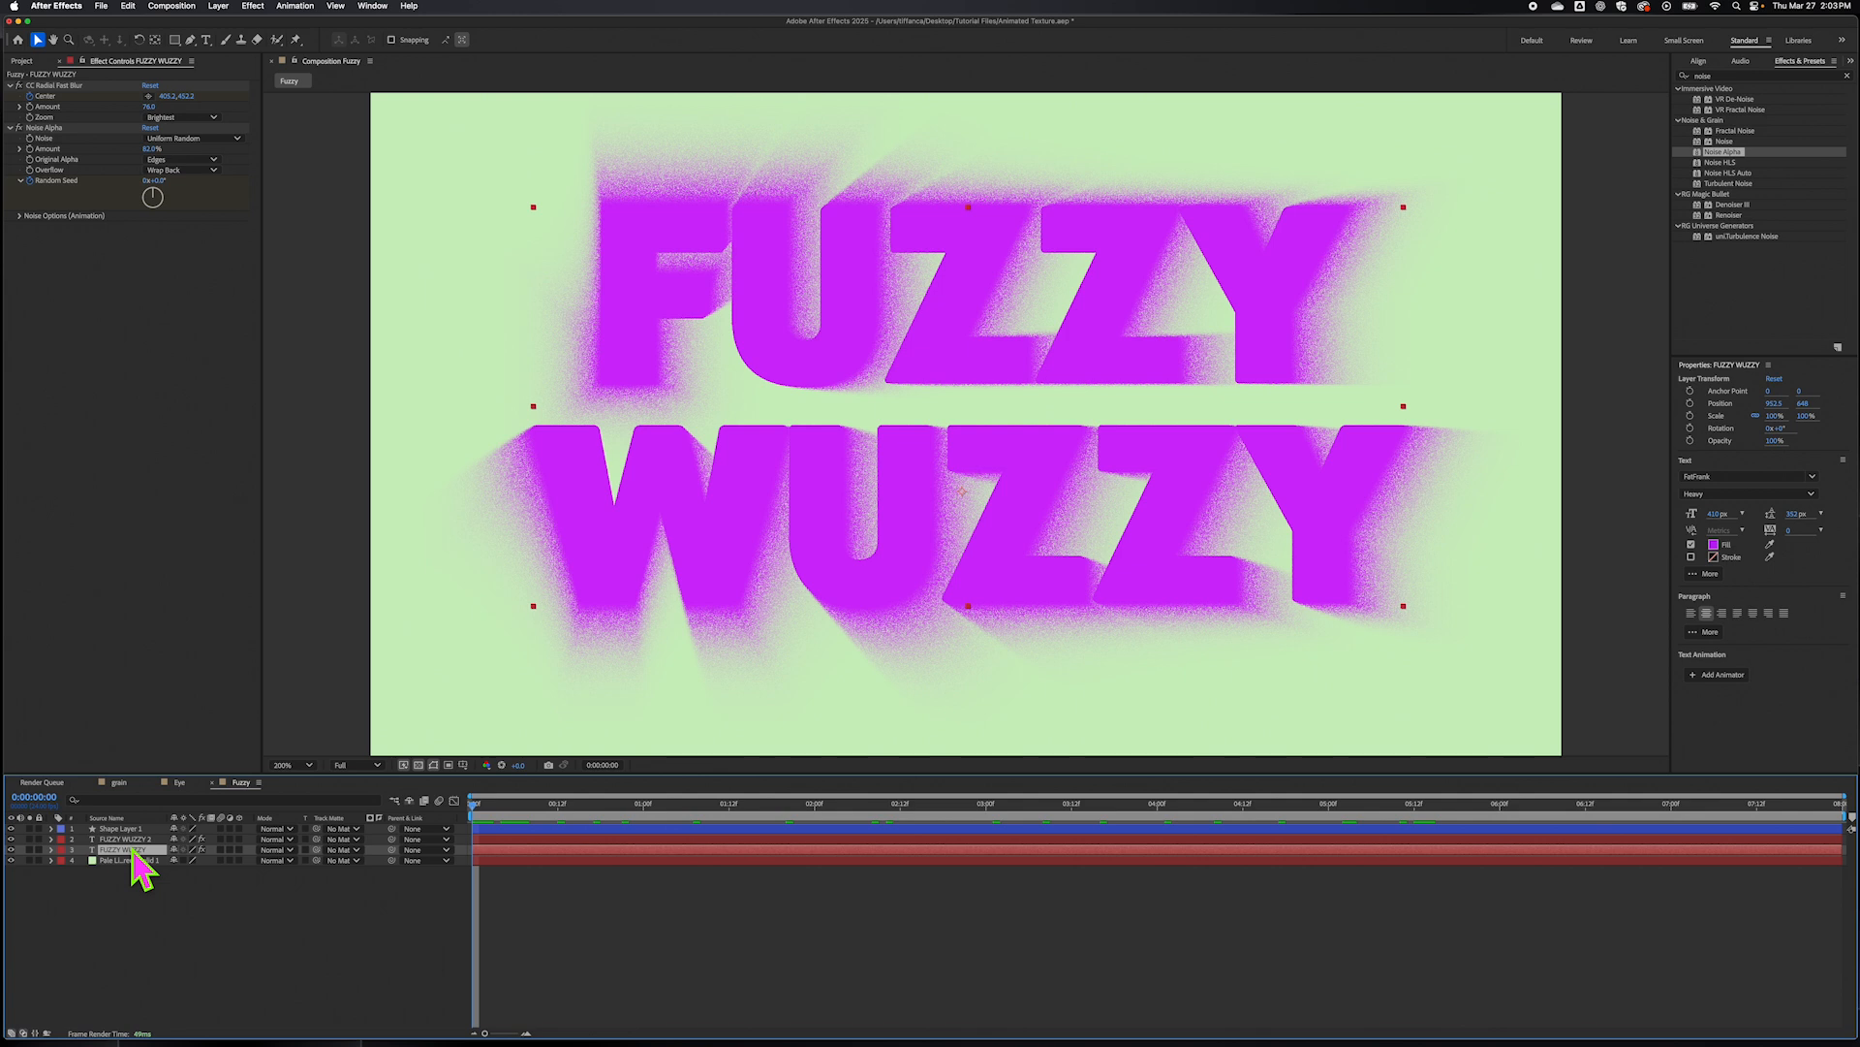
{"action": "left_click", "coordinate": [193, 378]}
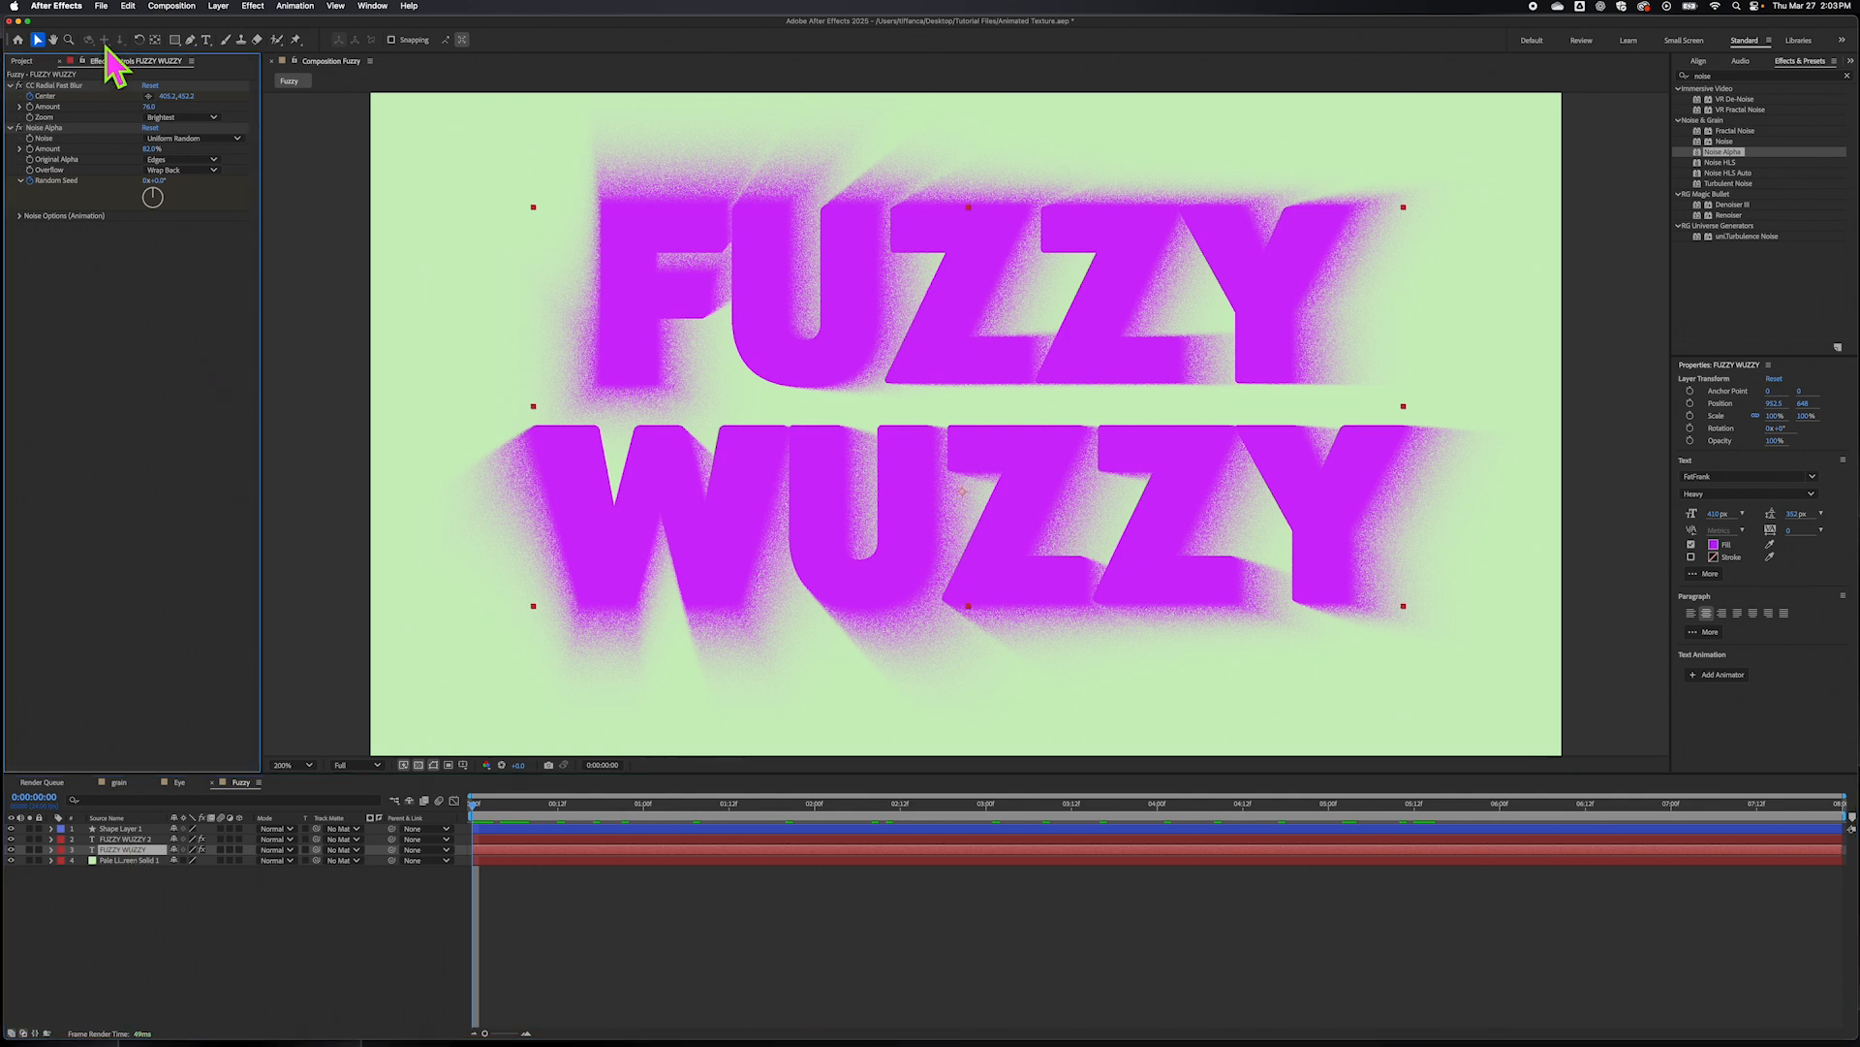
{"action": "left_click", "coordinate": [68, 88]}
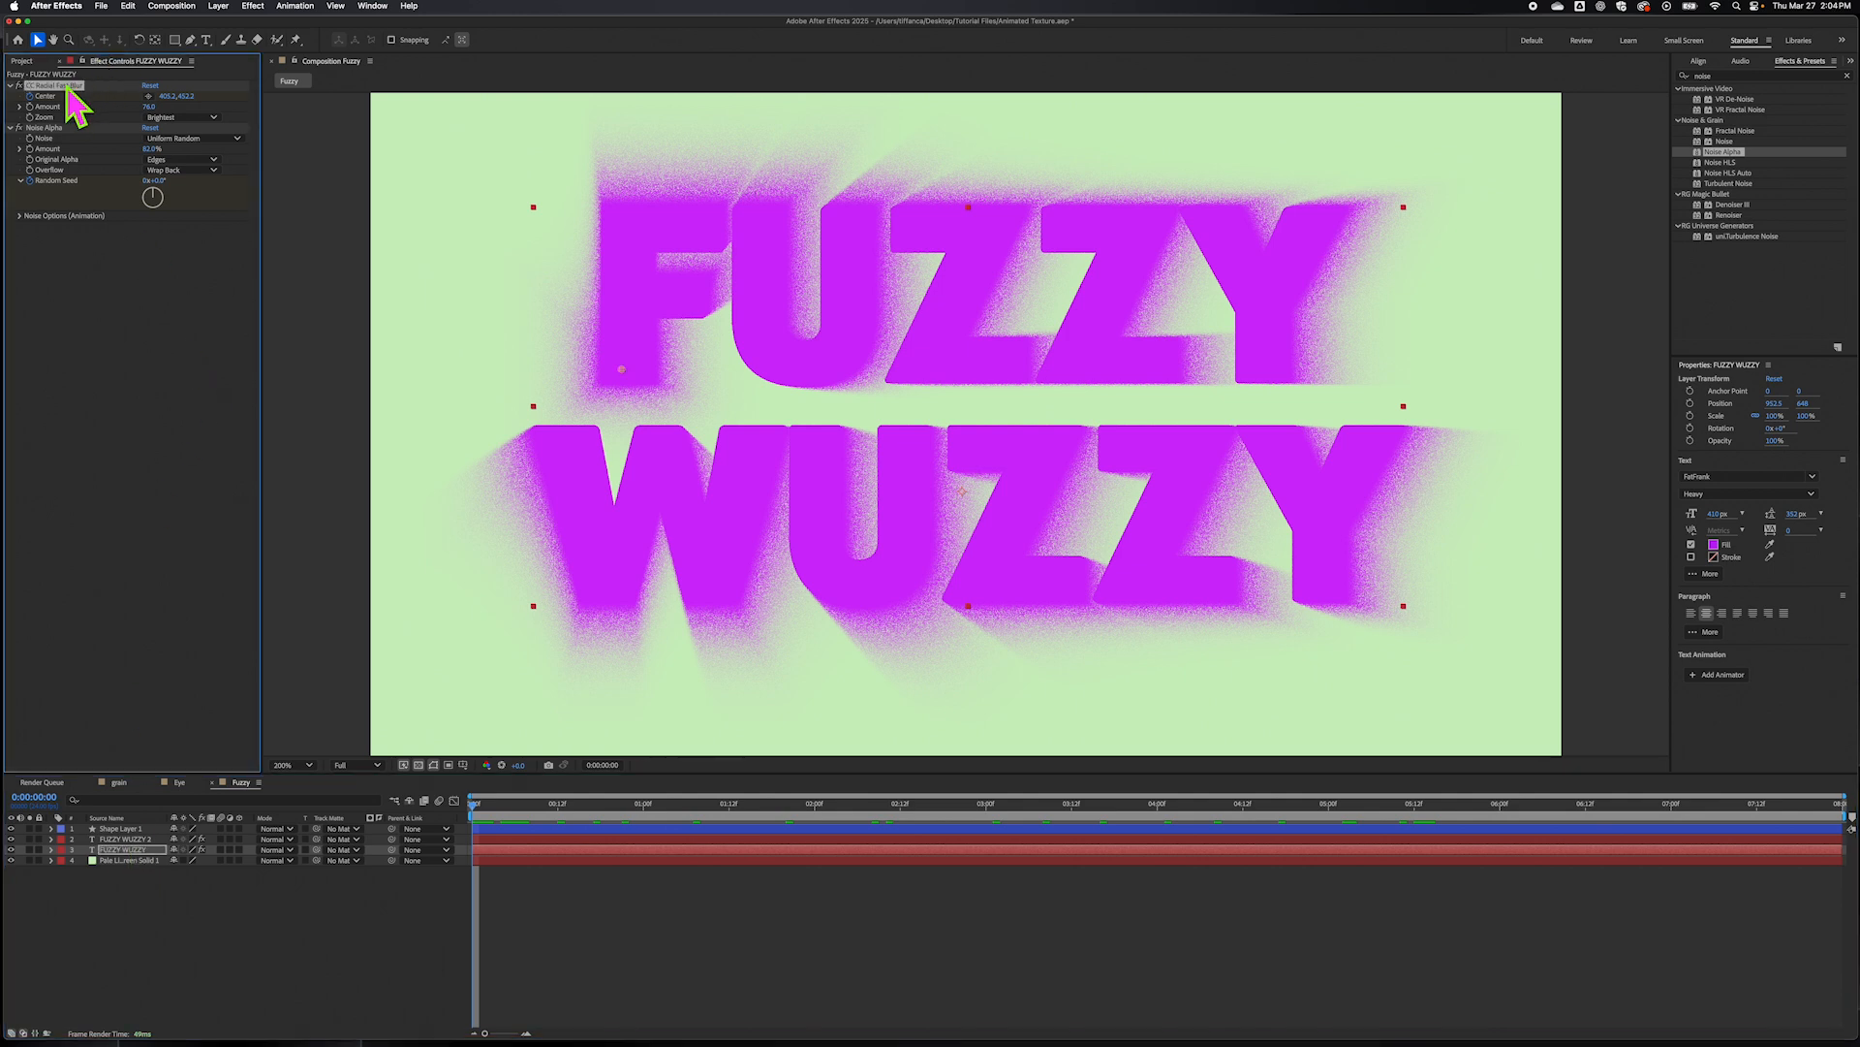
{"action": "key", "text": "Delete"}
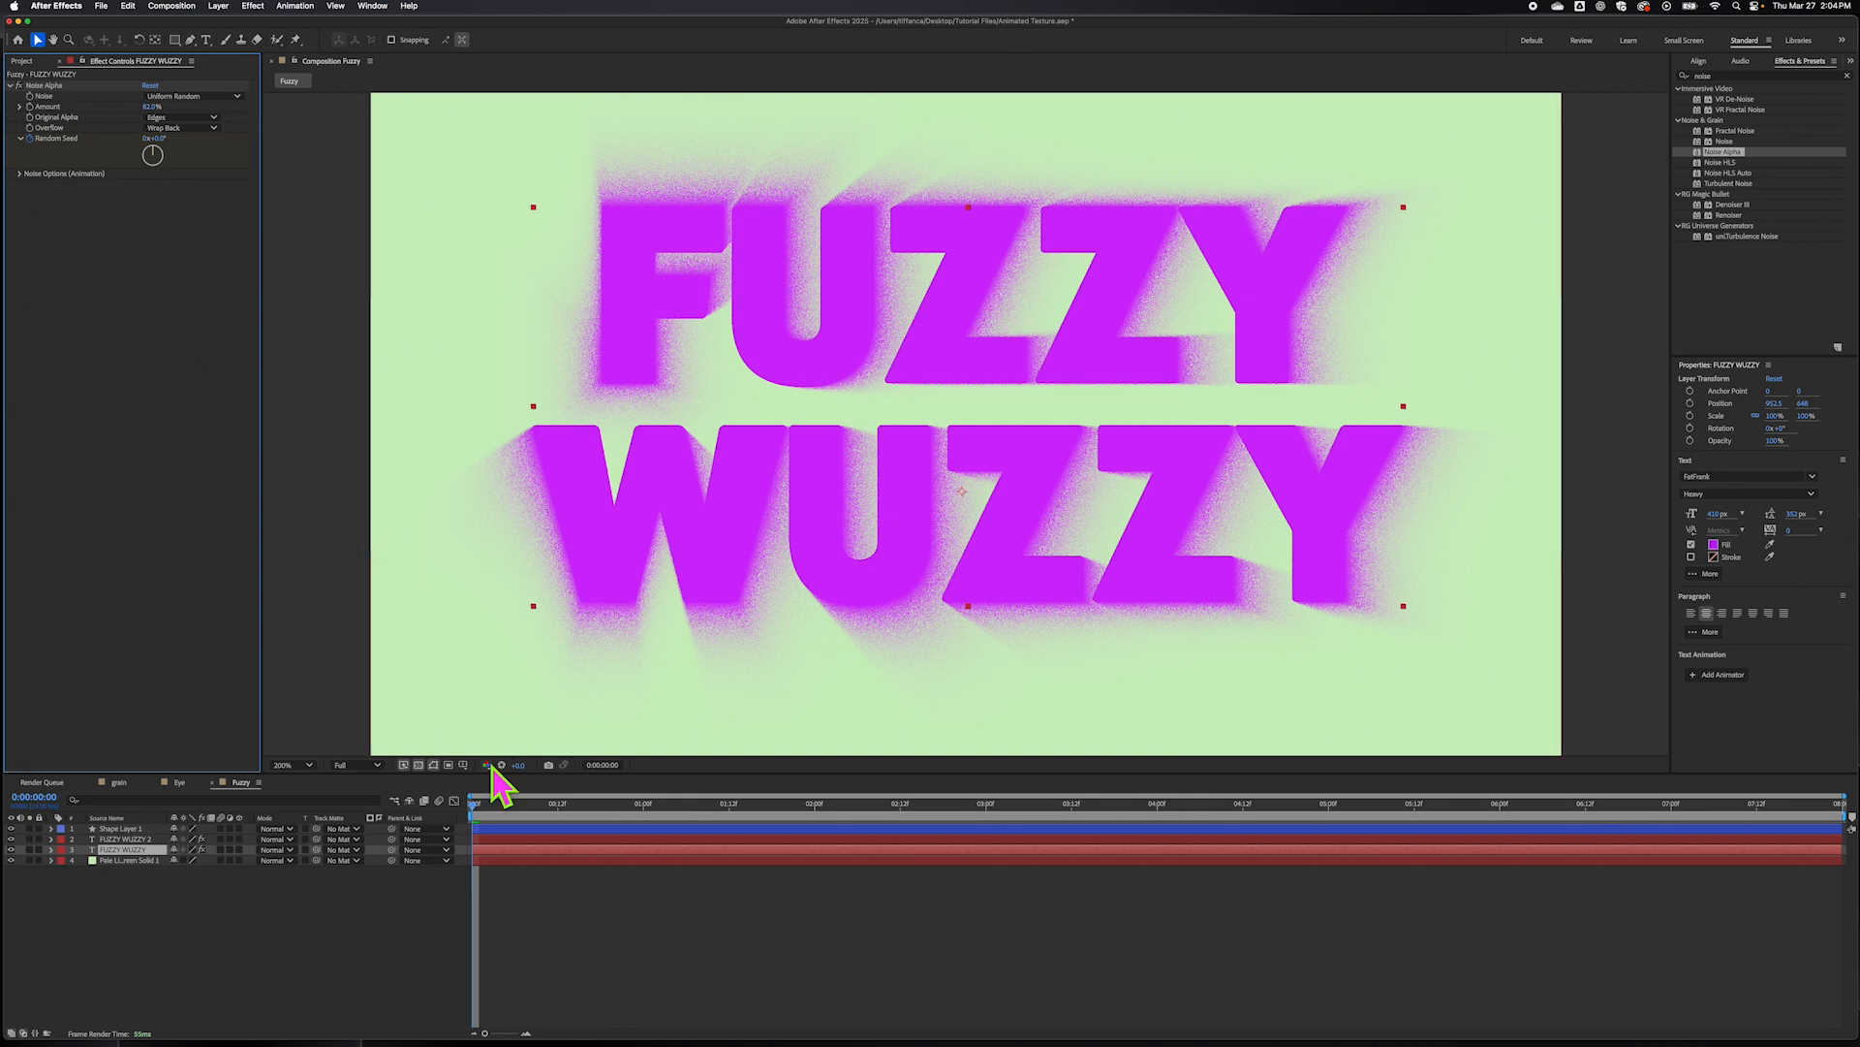
- Preview the animation and toggle the FUZZY WUZZY 2 layer's visibility to inspect the text underneath
{"action": "left_click_drag", "start_coordinate": [482, 818], "coordinate": [1066, 790]}
{"action": "key", "text": "space"}
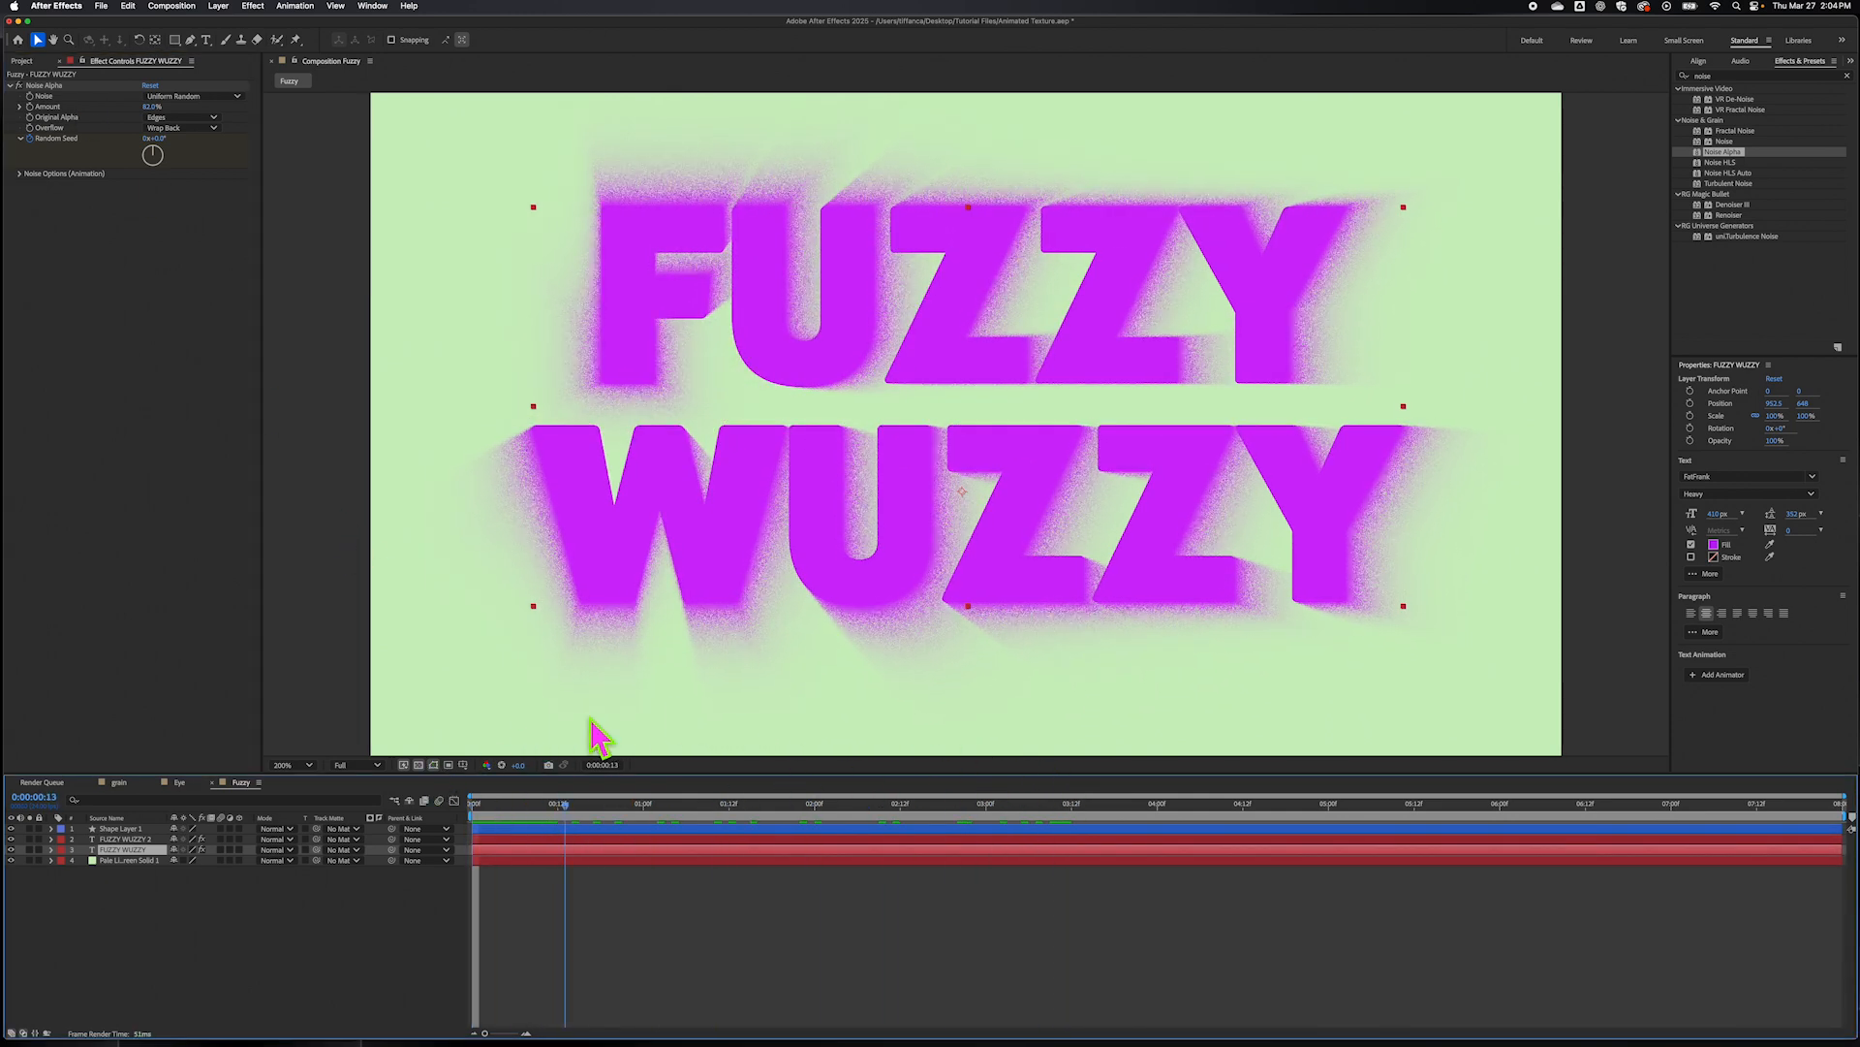
{"action": "key", "text": "space"}
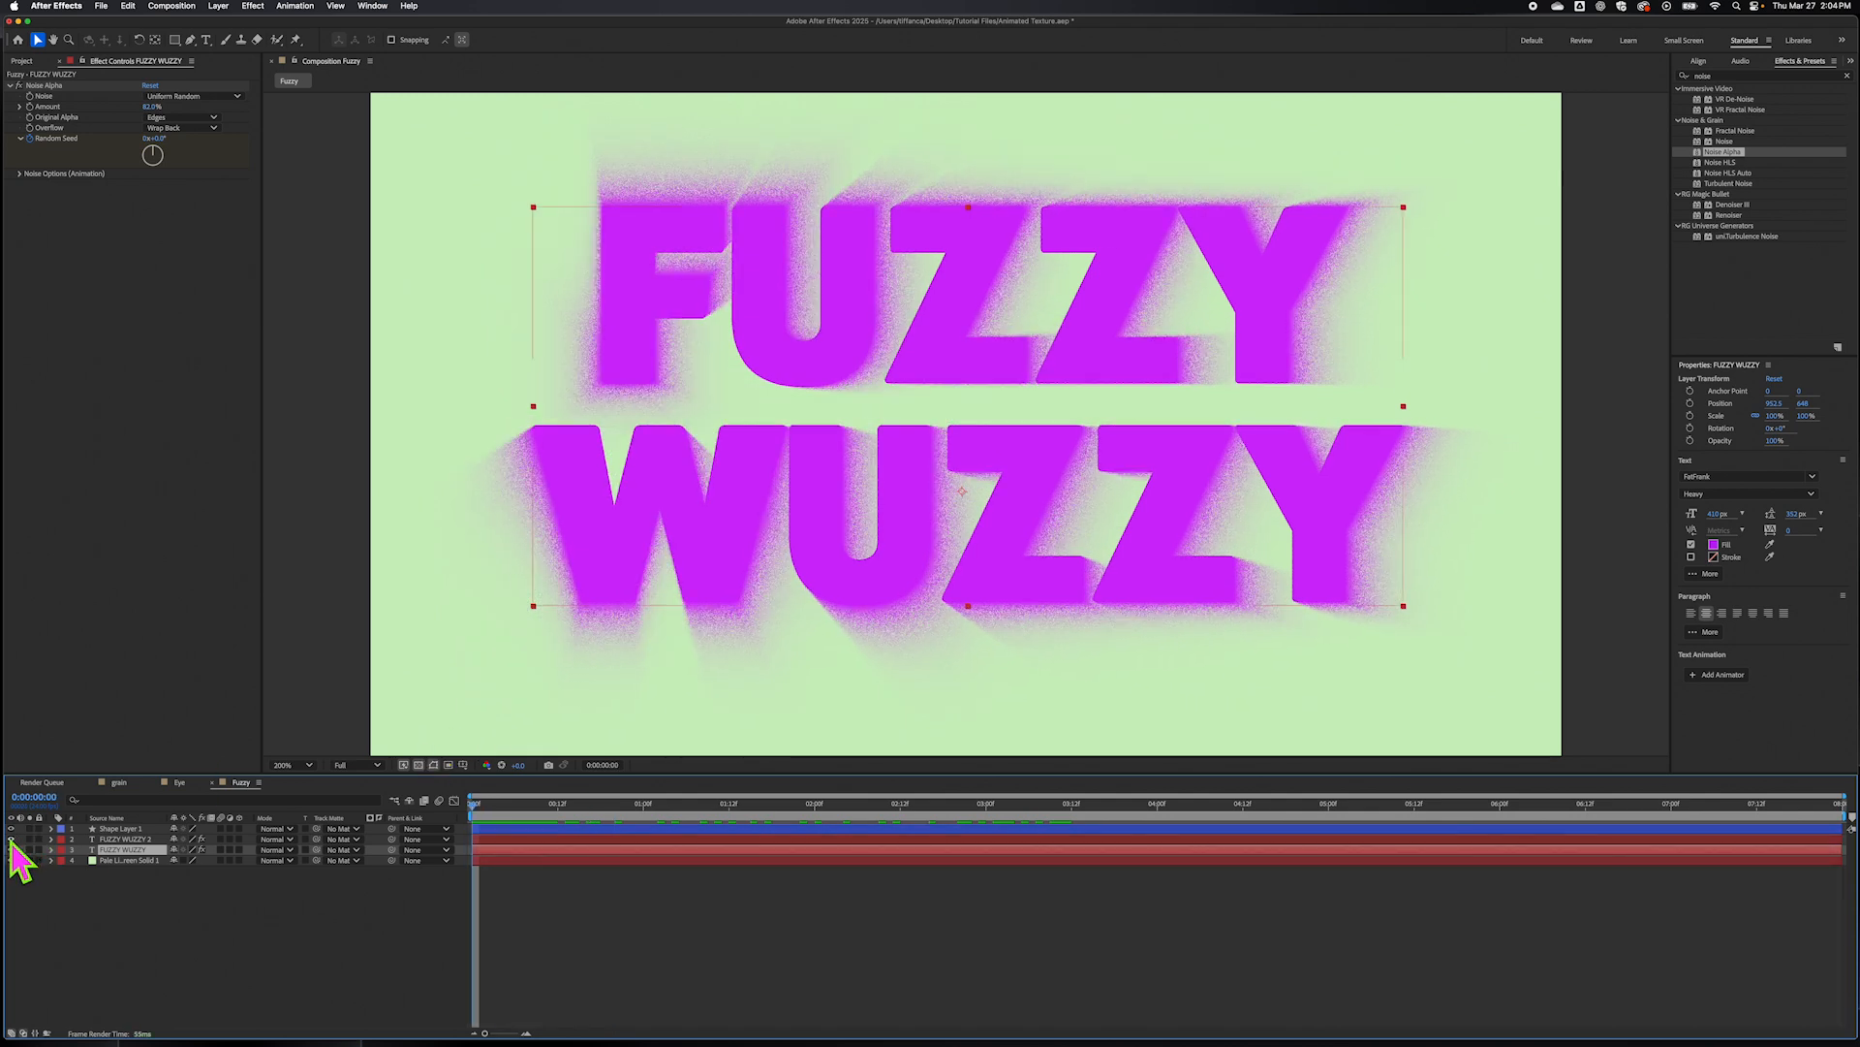
{"action": "left_click", "coordinate": [11, 839]}
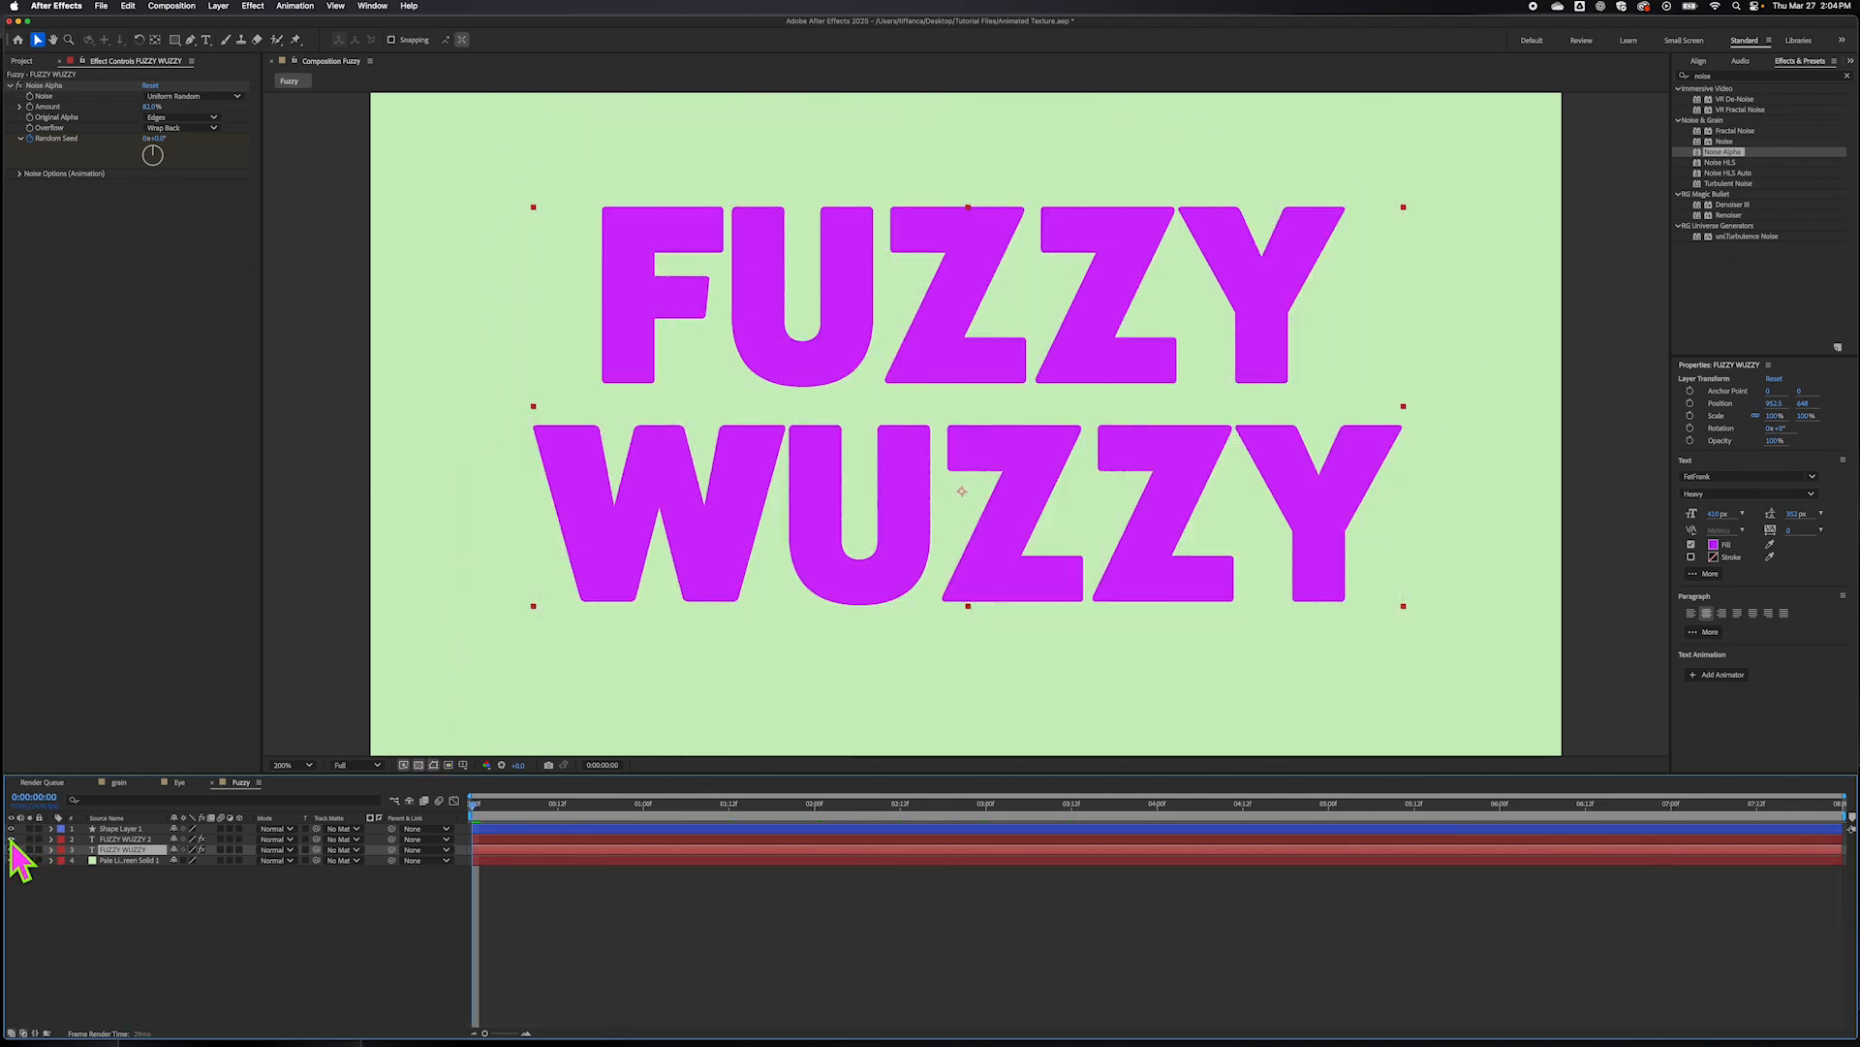
{"action": "left_click", "coordinate": [11, 839]}
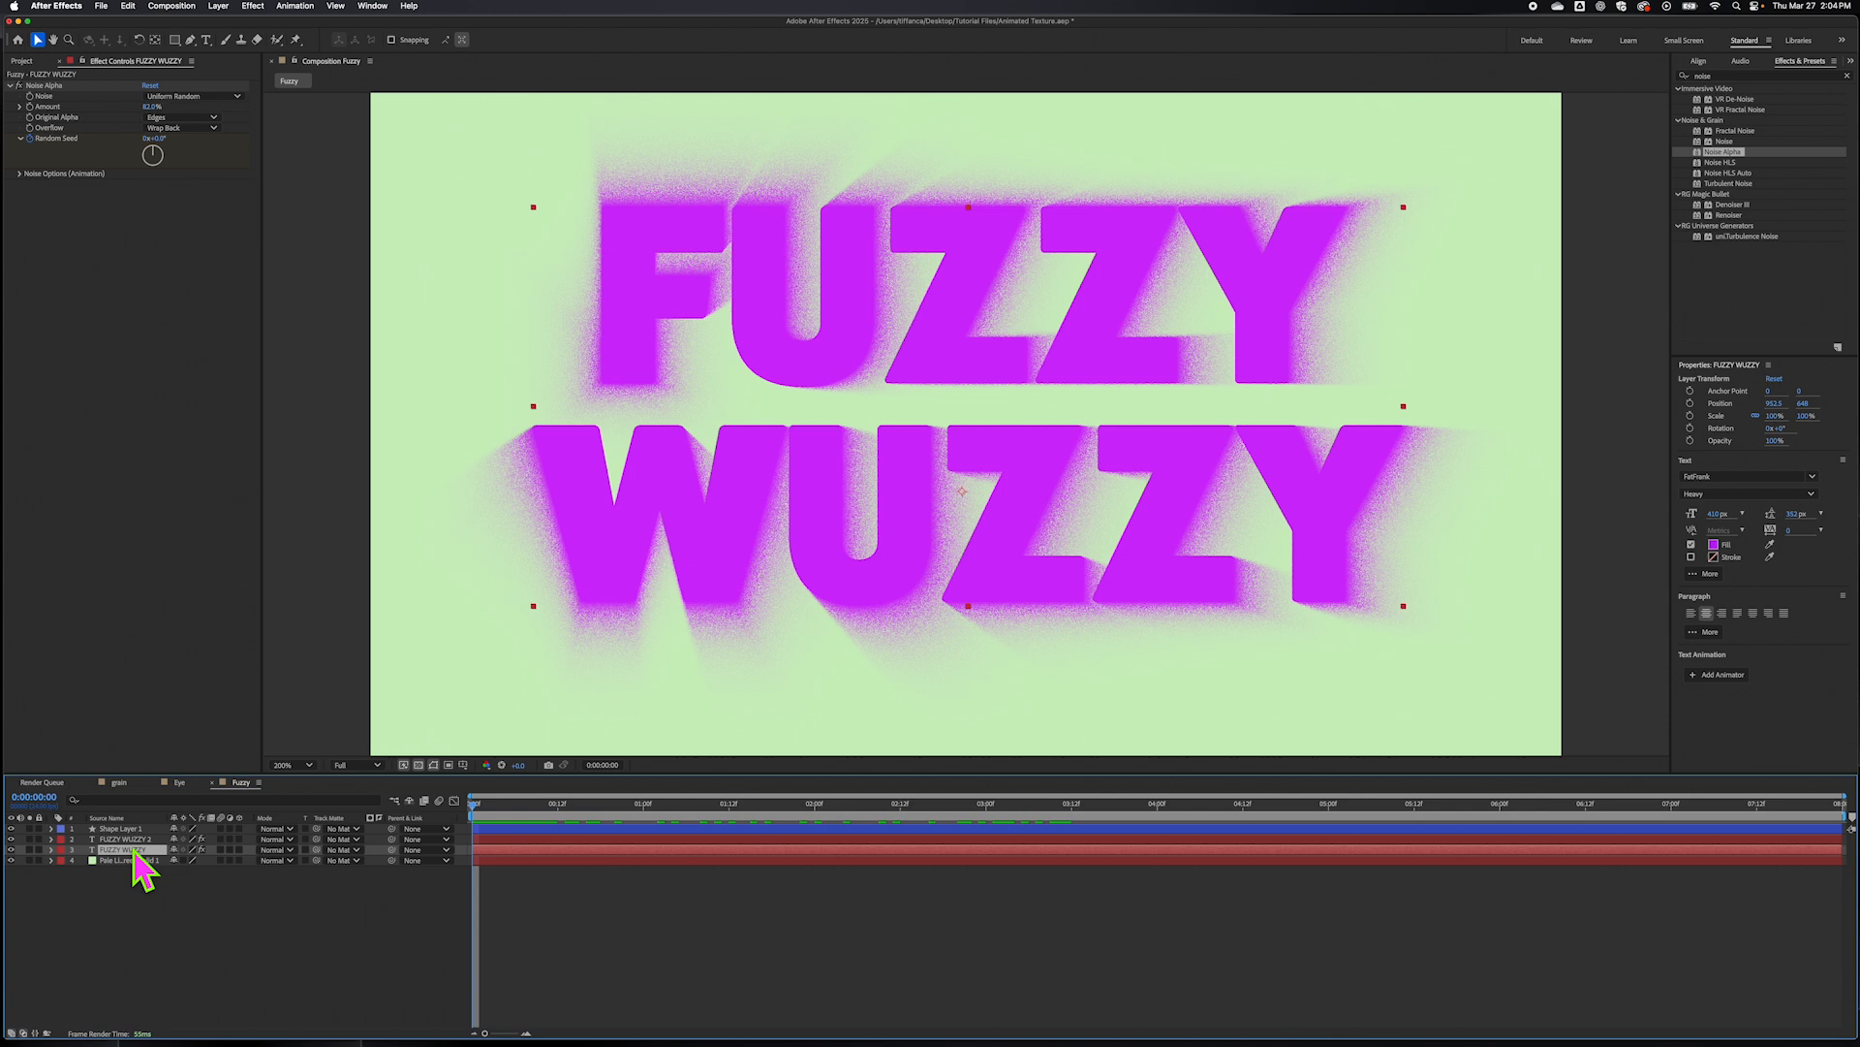
- Rename the lower text layer as FUZZY Bottom
{"action": "right_click", "coordinate": [138, 862]}
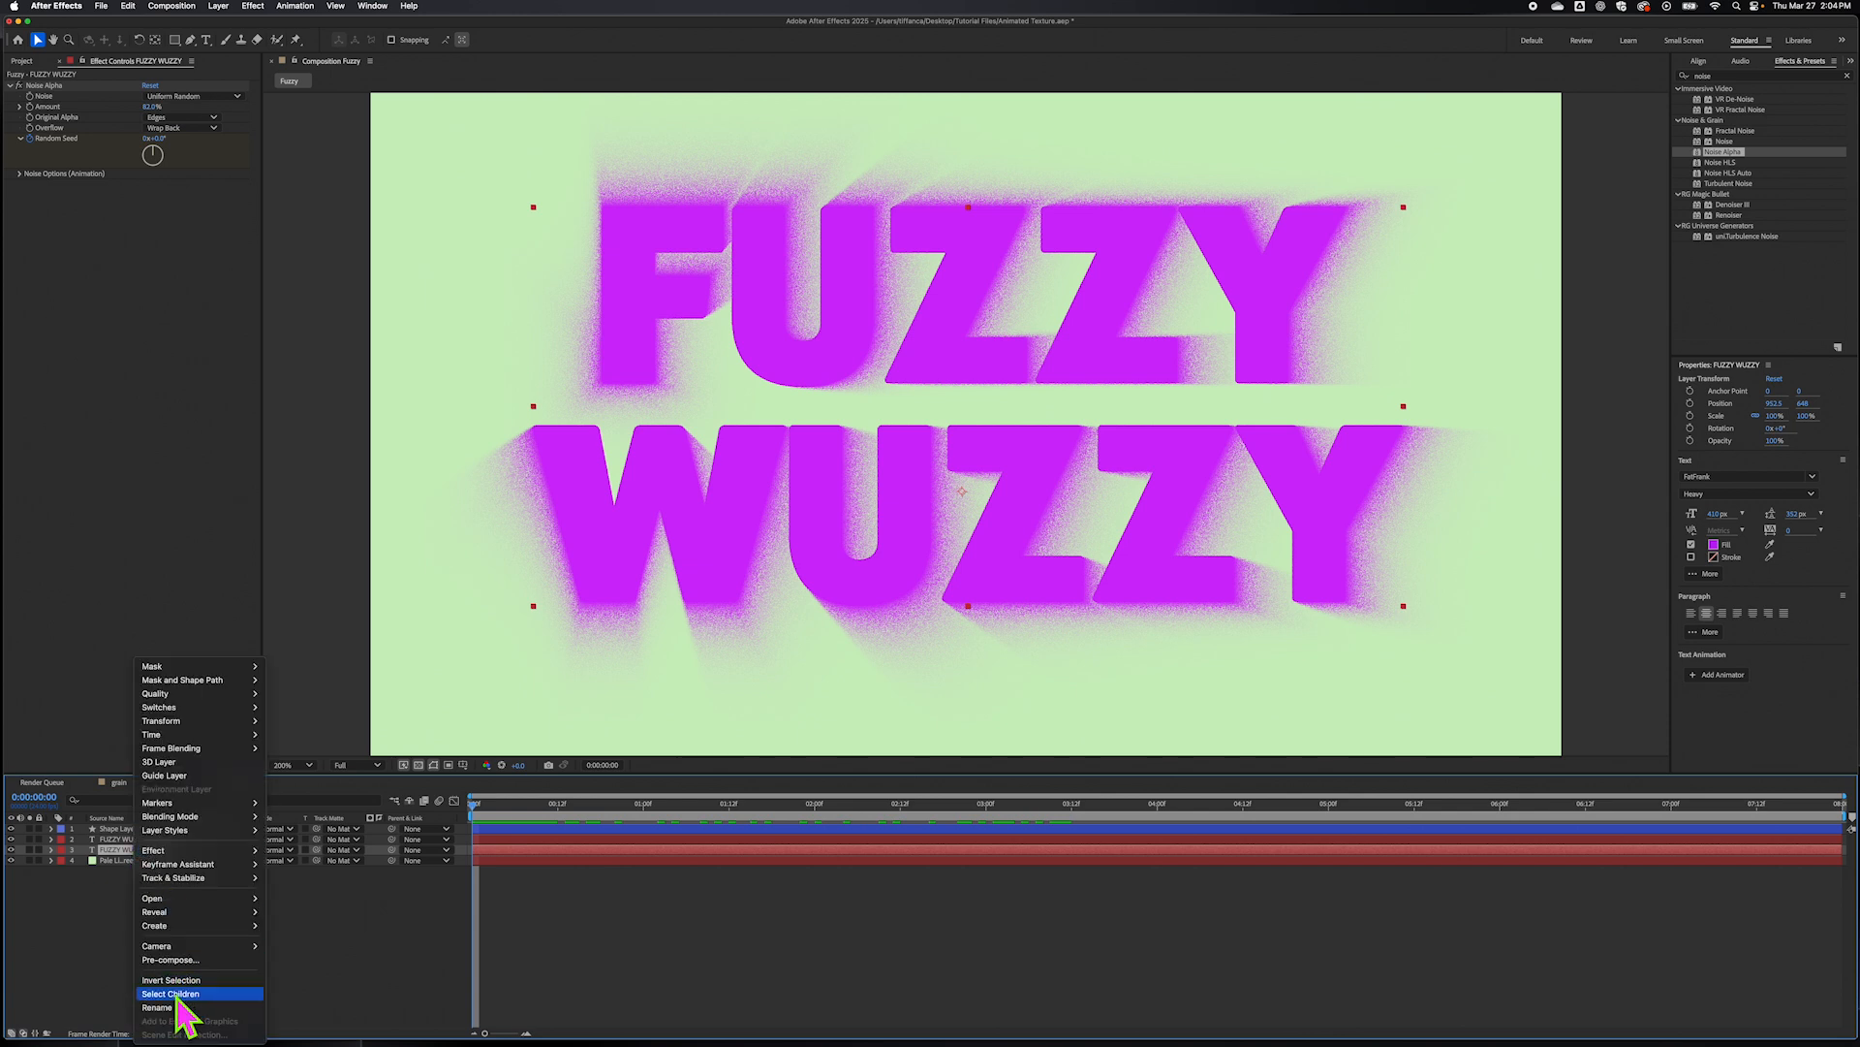
{"action": "left_click", "coordinate": [237, 1007]}
{"action": "key", "text": "Right"}
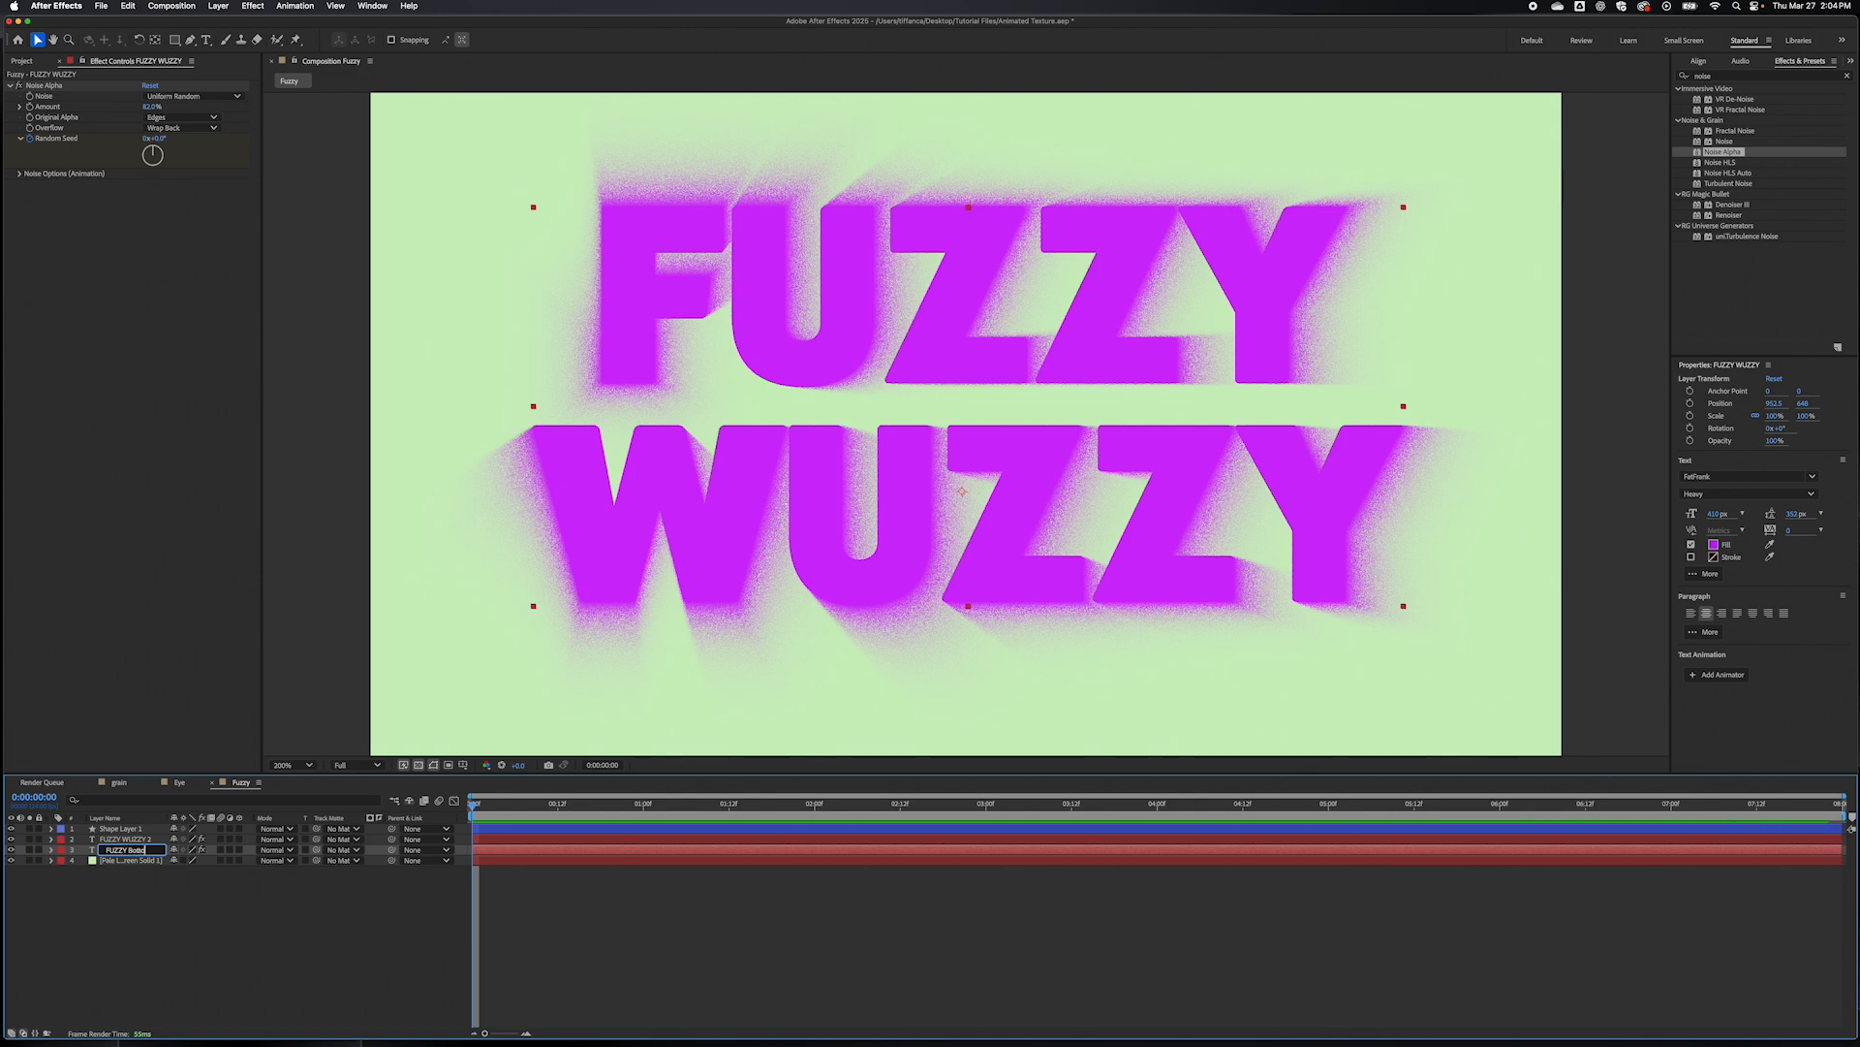
{"action": "type", "text": "Bottom"}
{"action": "left_click", "coordinate": [258, 932]}
- Apply Fast Box Blur to the FUZZY Bottom layer and set its Blur Radius to 12
{"action": "left_click", "coordinate": [145, 851]}
{"action": "left_click", "coordinate": [1717, 78]}
{"action": "key", "text": "BackSpace"}
{"action": "key", "text": "BackSpace"}
{"action": "key", "text": "BackSpace"}
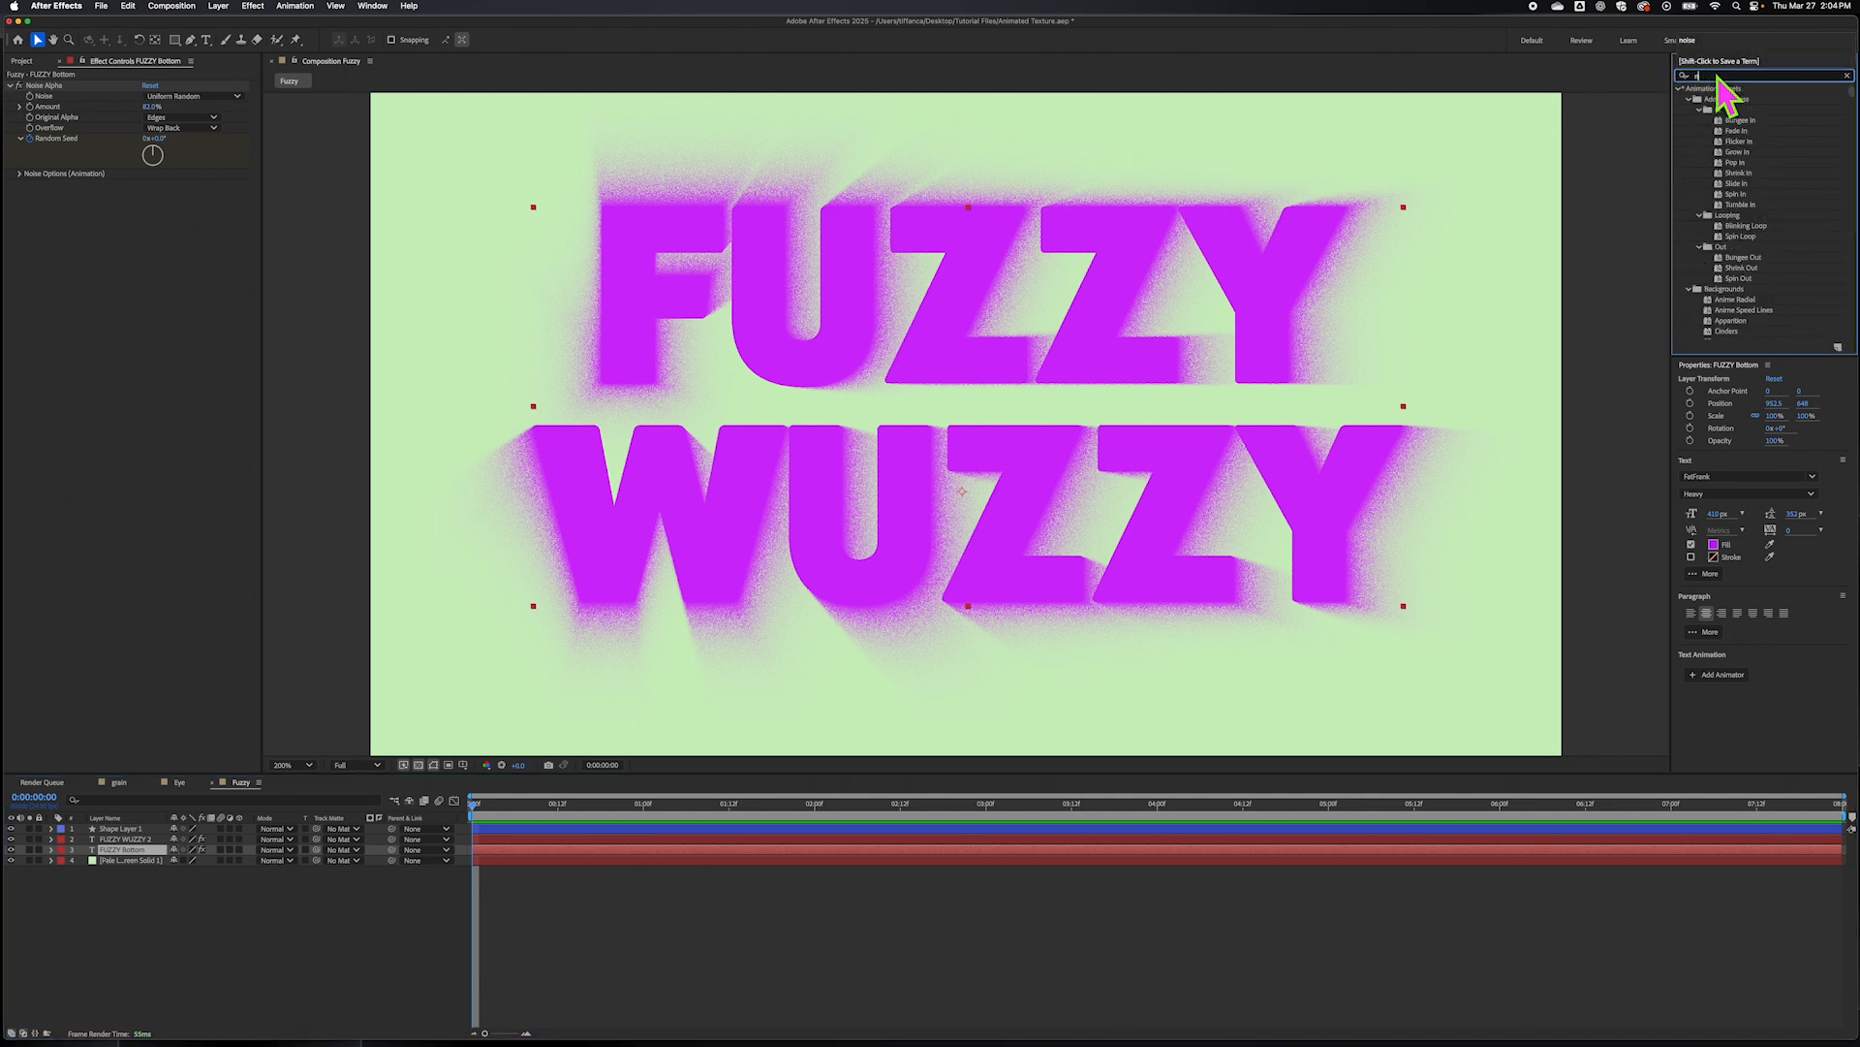
{"action": "type", "text": "blur"}
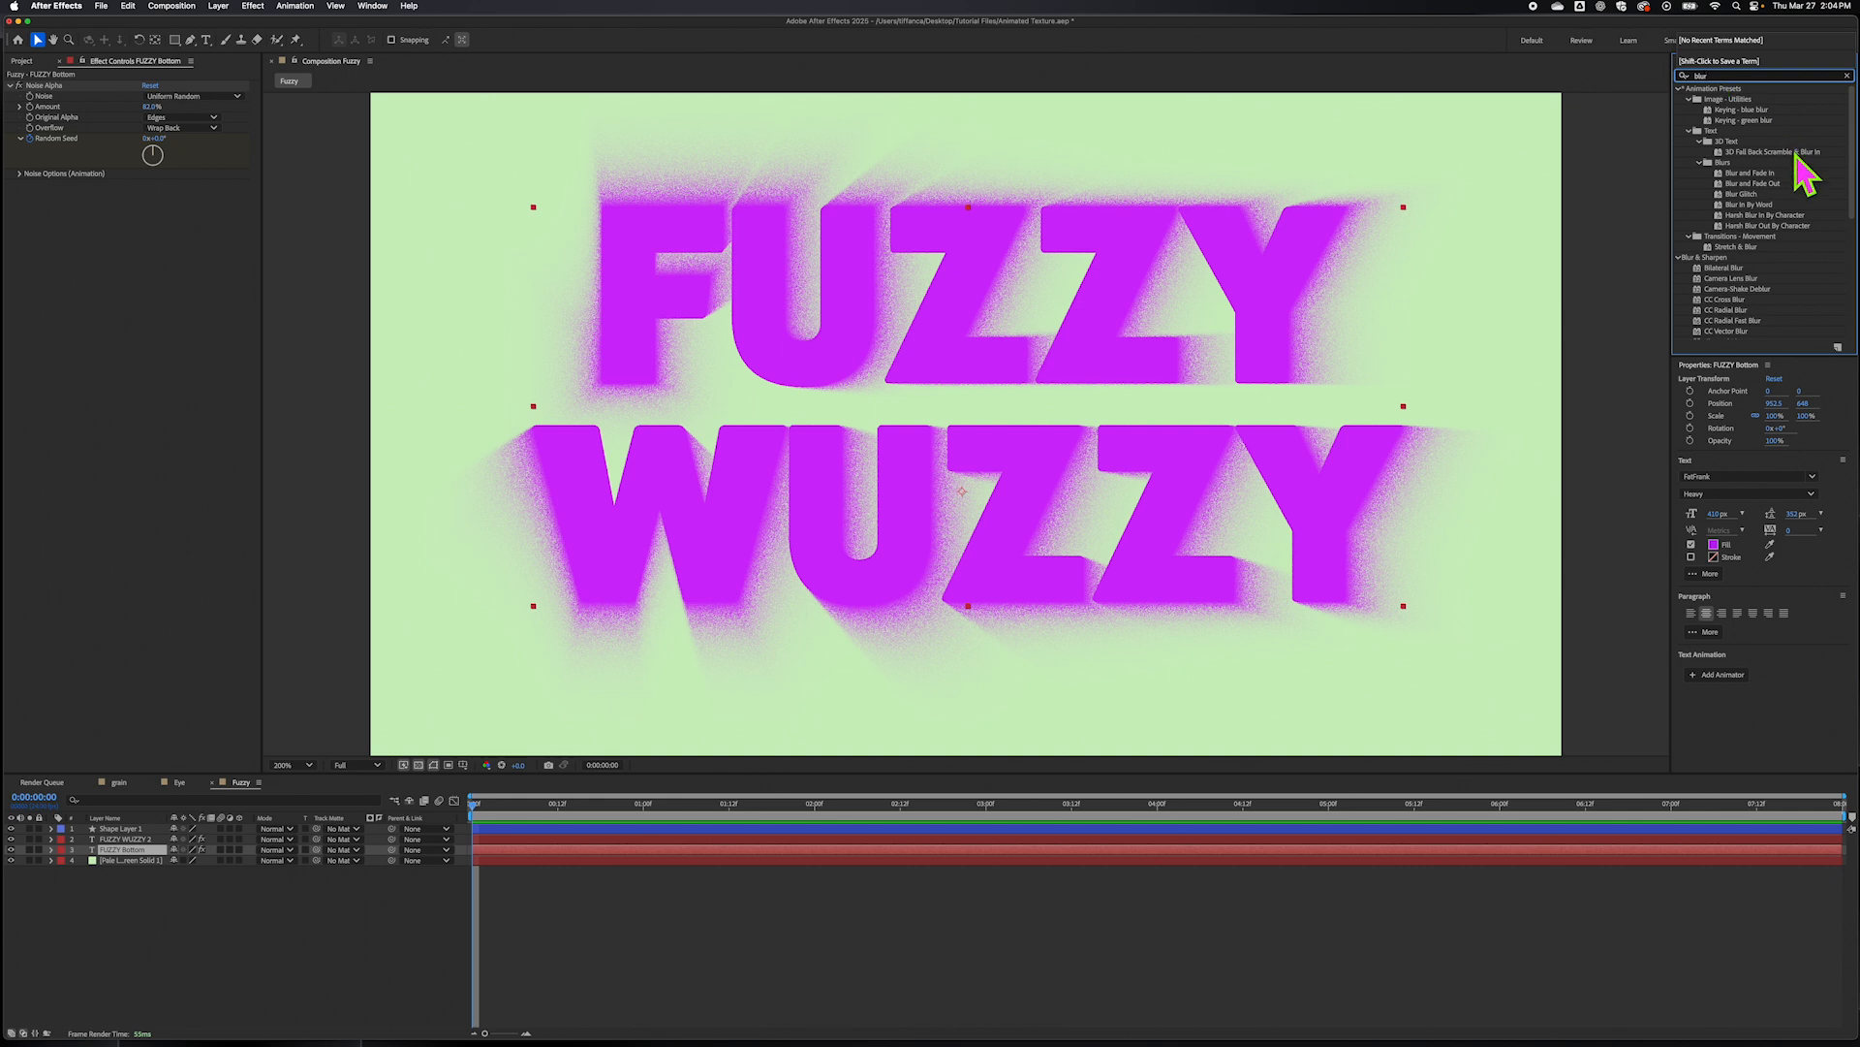
{"action": "scroll", "coordinate": [1787, 214], "scroll_direction": "down", "scroll_amount": 3}
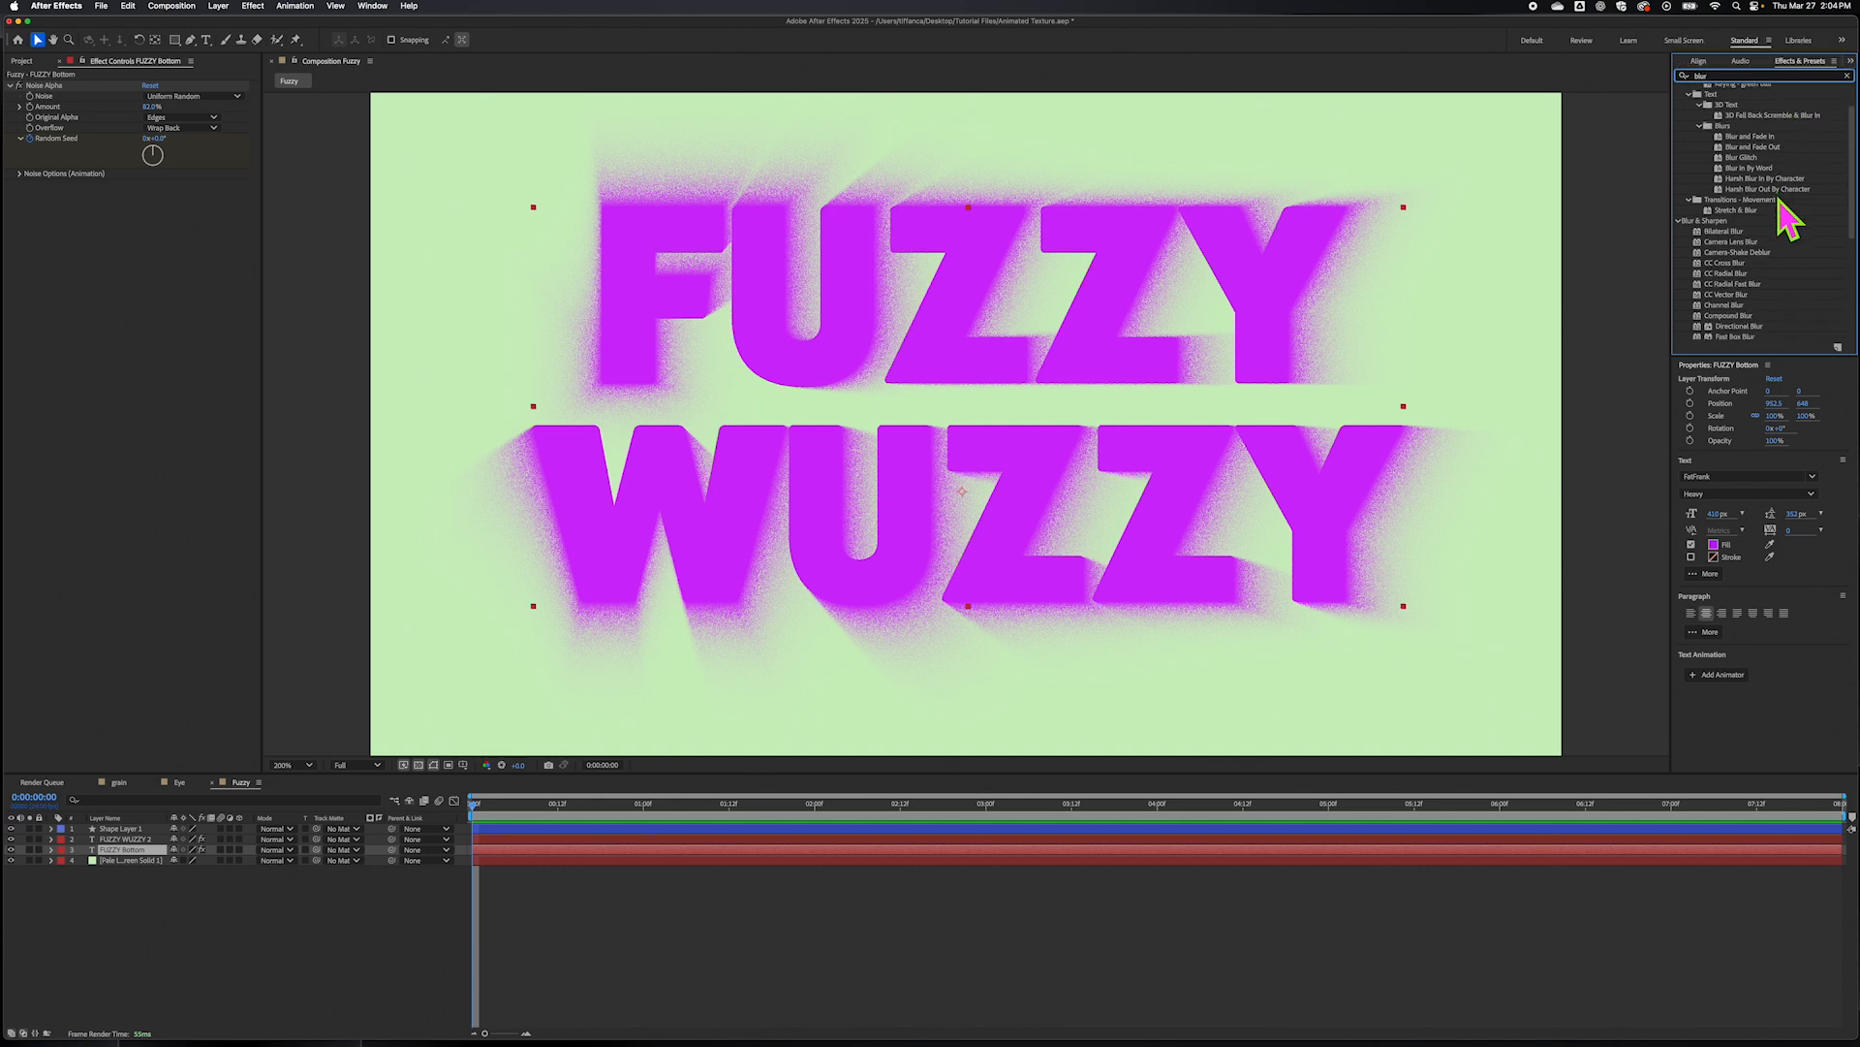
{"action": "scroll", "coordinate": [1783, 208], "scroll_direction": "down", "scroll_amount": 1}
{"action": "left_click", "coordinate": [1744, 303]}
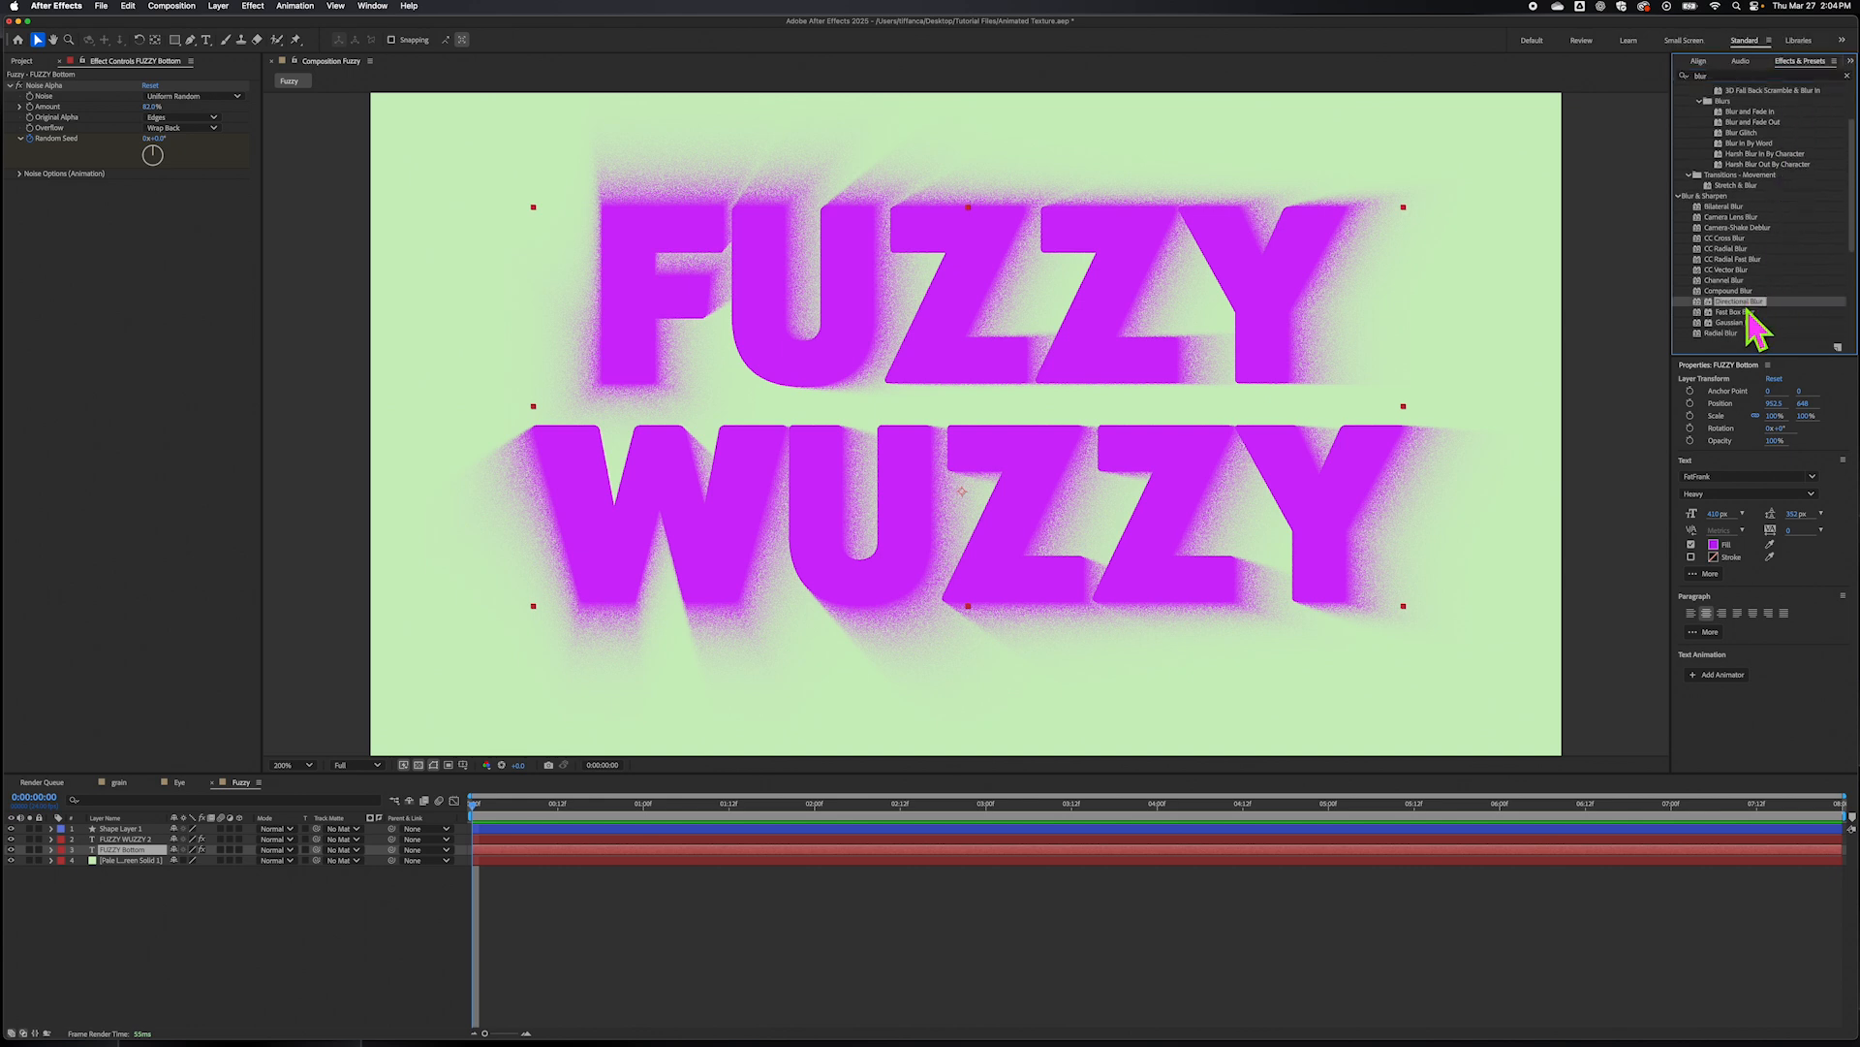
{"action": "left_click", "coordinate": [1745, 313]}
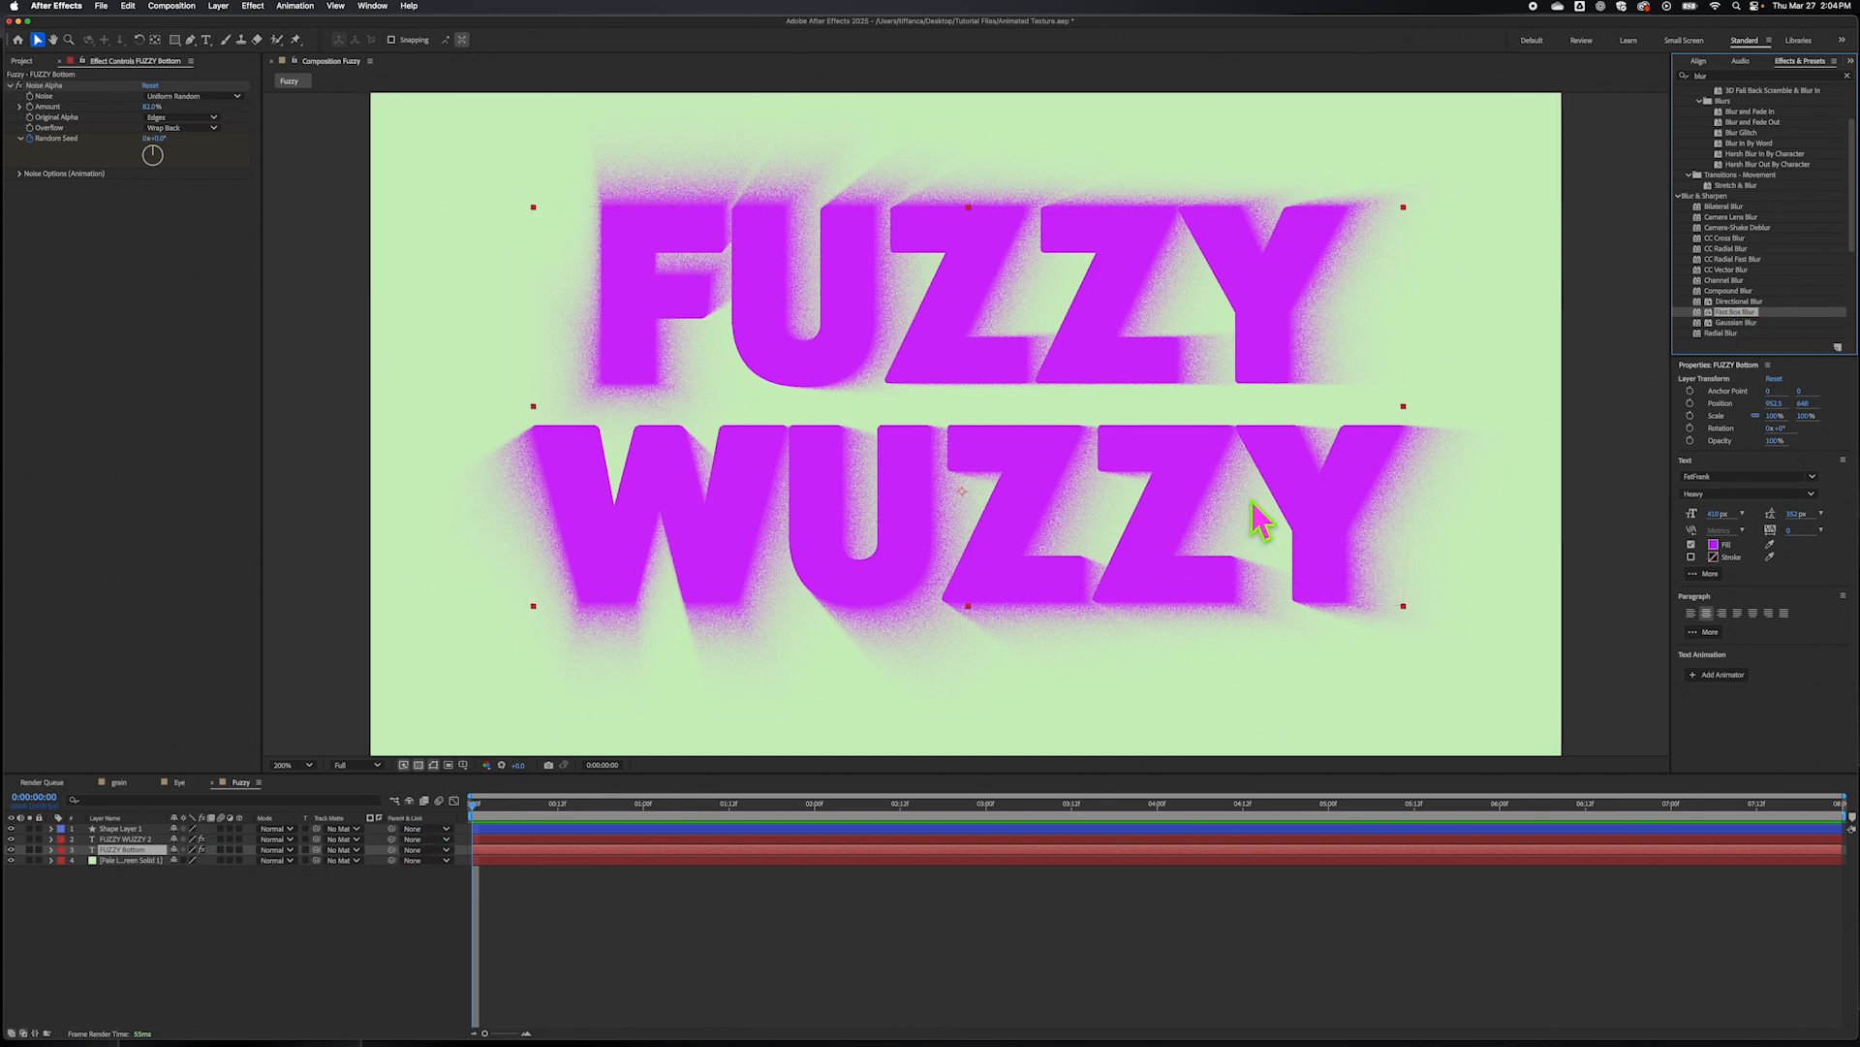
{"action": "double_click", "coordinate": [1752, 313]}
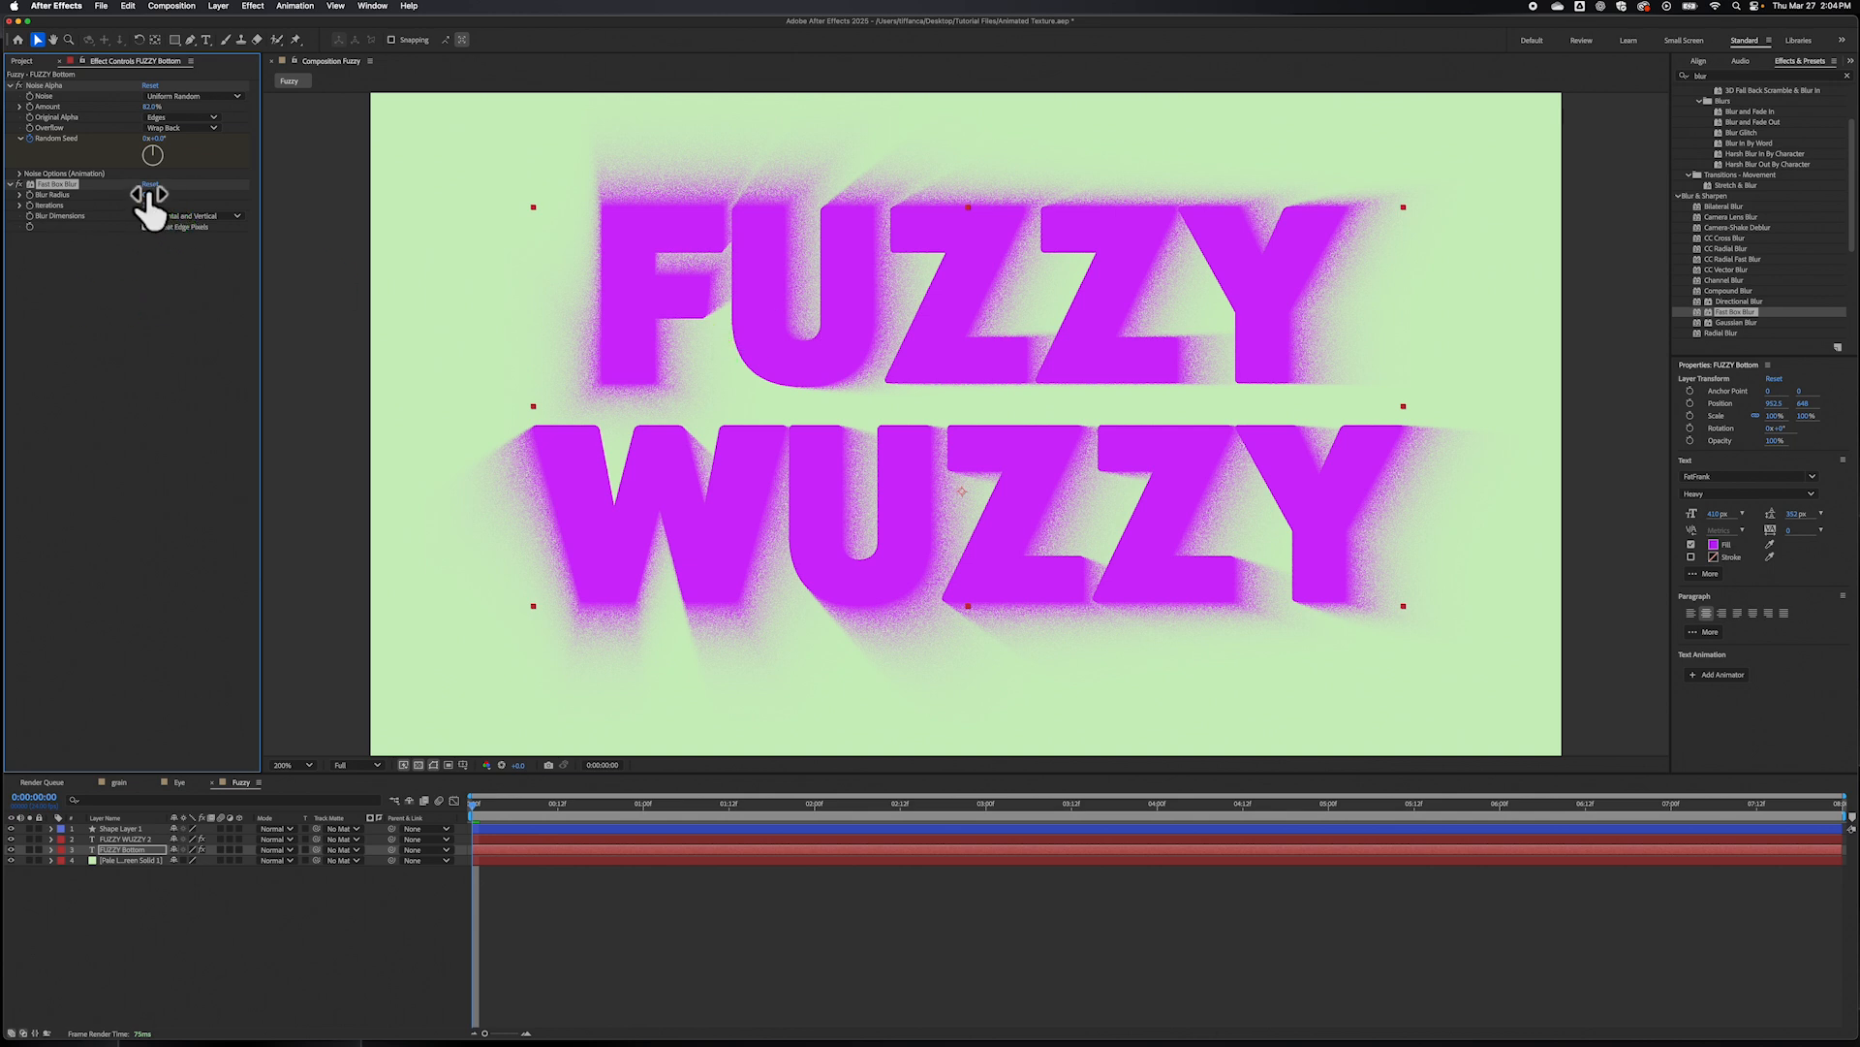
{"action": "left_click_drag", "start_coordinate": [150, 194], "coordinate": [170, 211]}
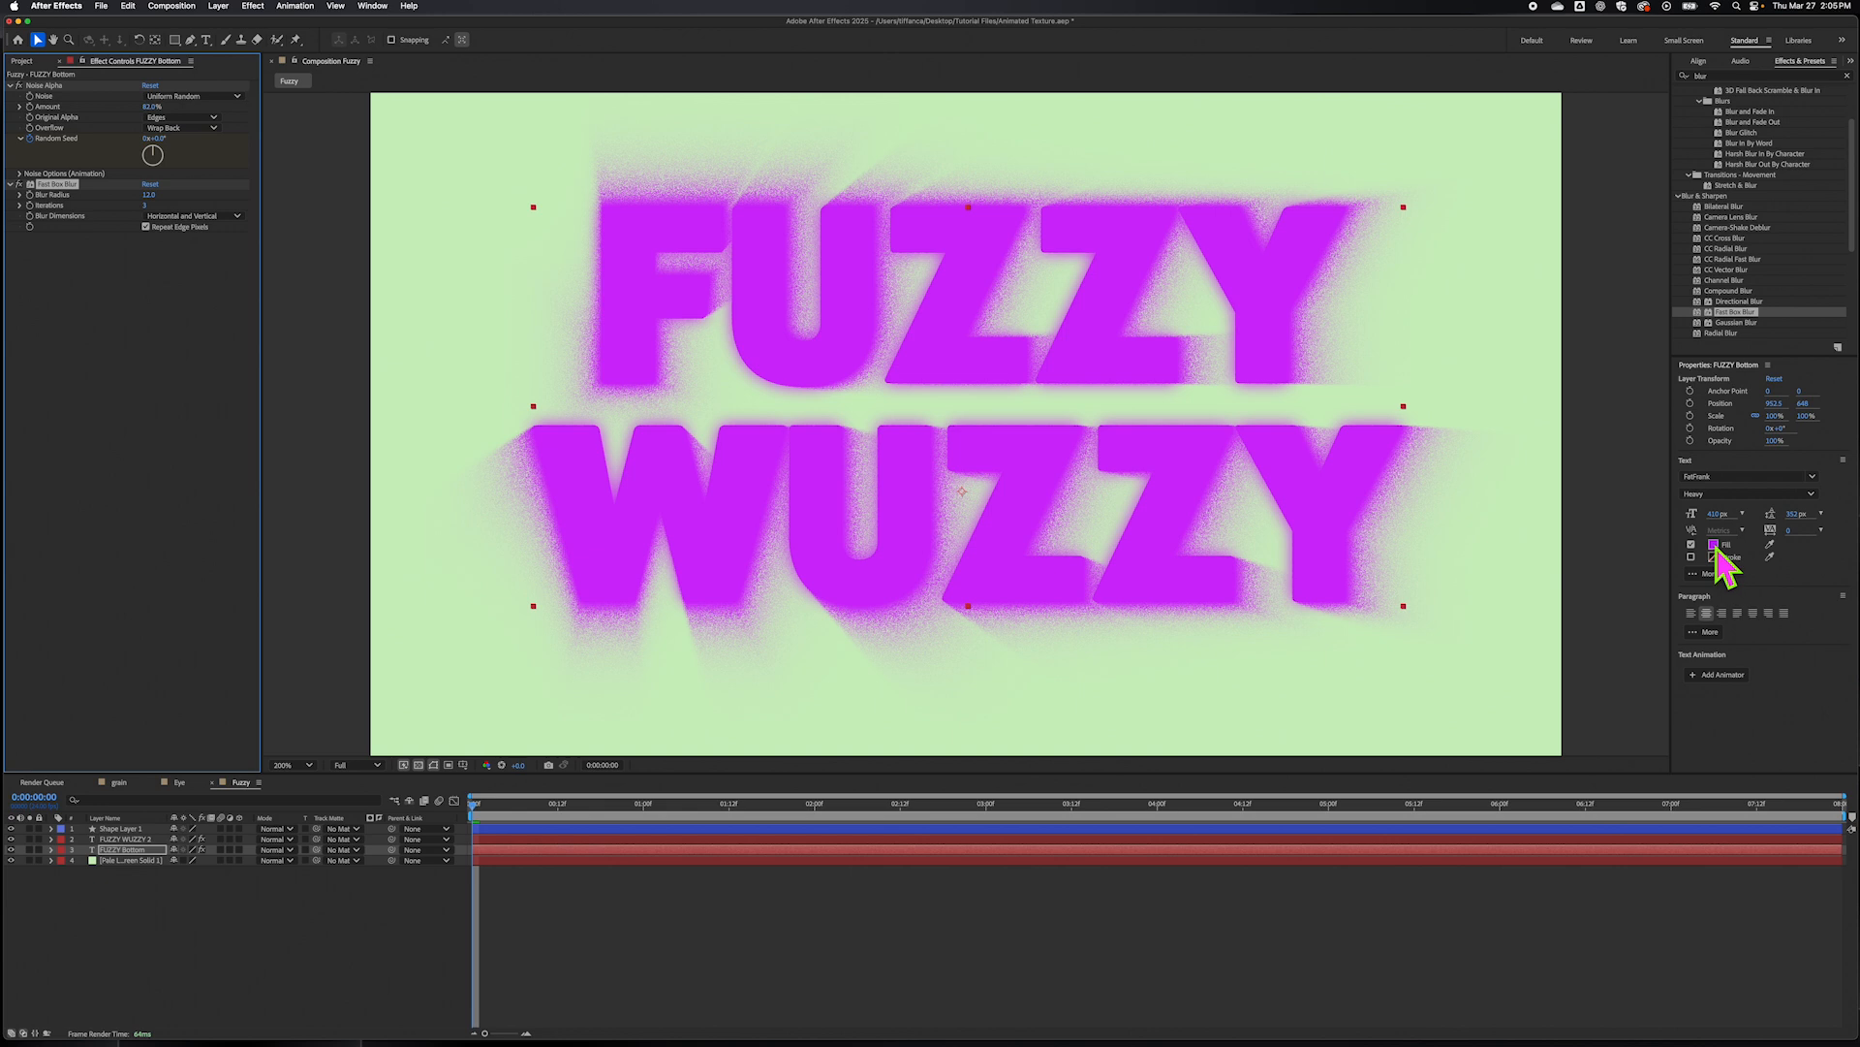
- Change the fill colour of all the text in the FUZZY Bottom layer to hot pink
{"action": "left_click", "coordinate": [207, 39]}
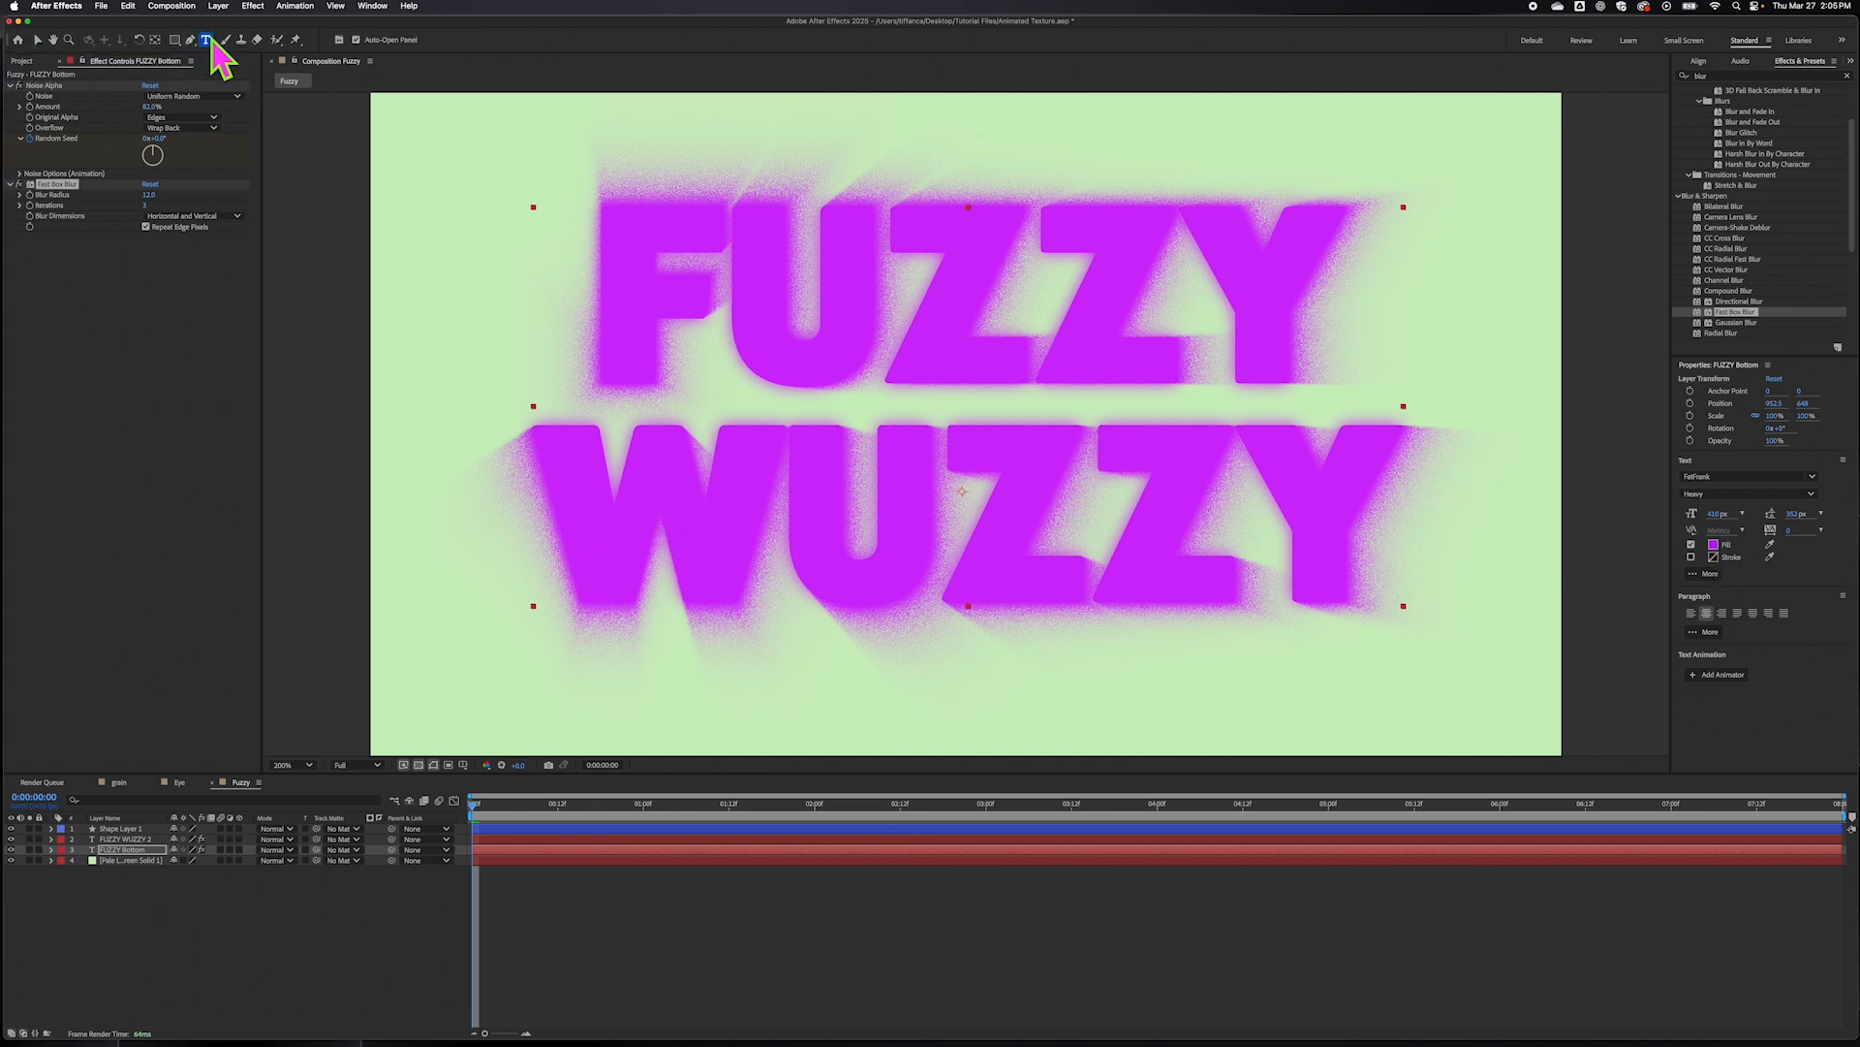
{"action": "left_click", "coordinate": [926, 347]}
{"action": "key", "text": "super+a"}
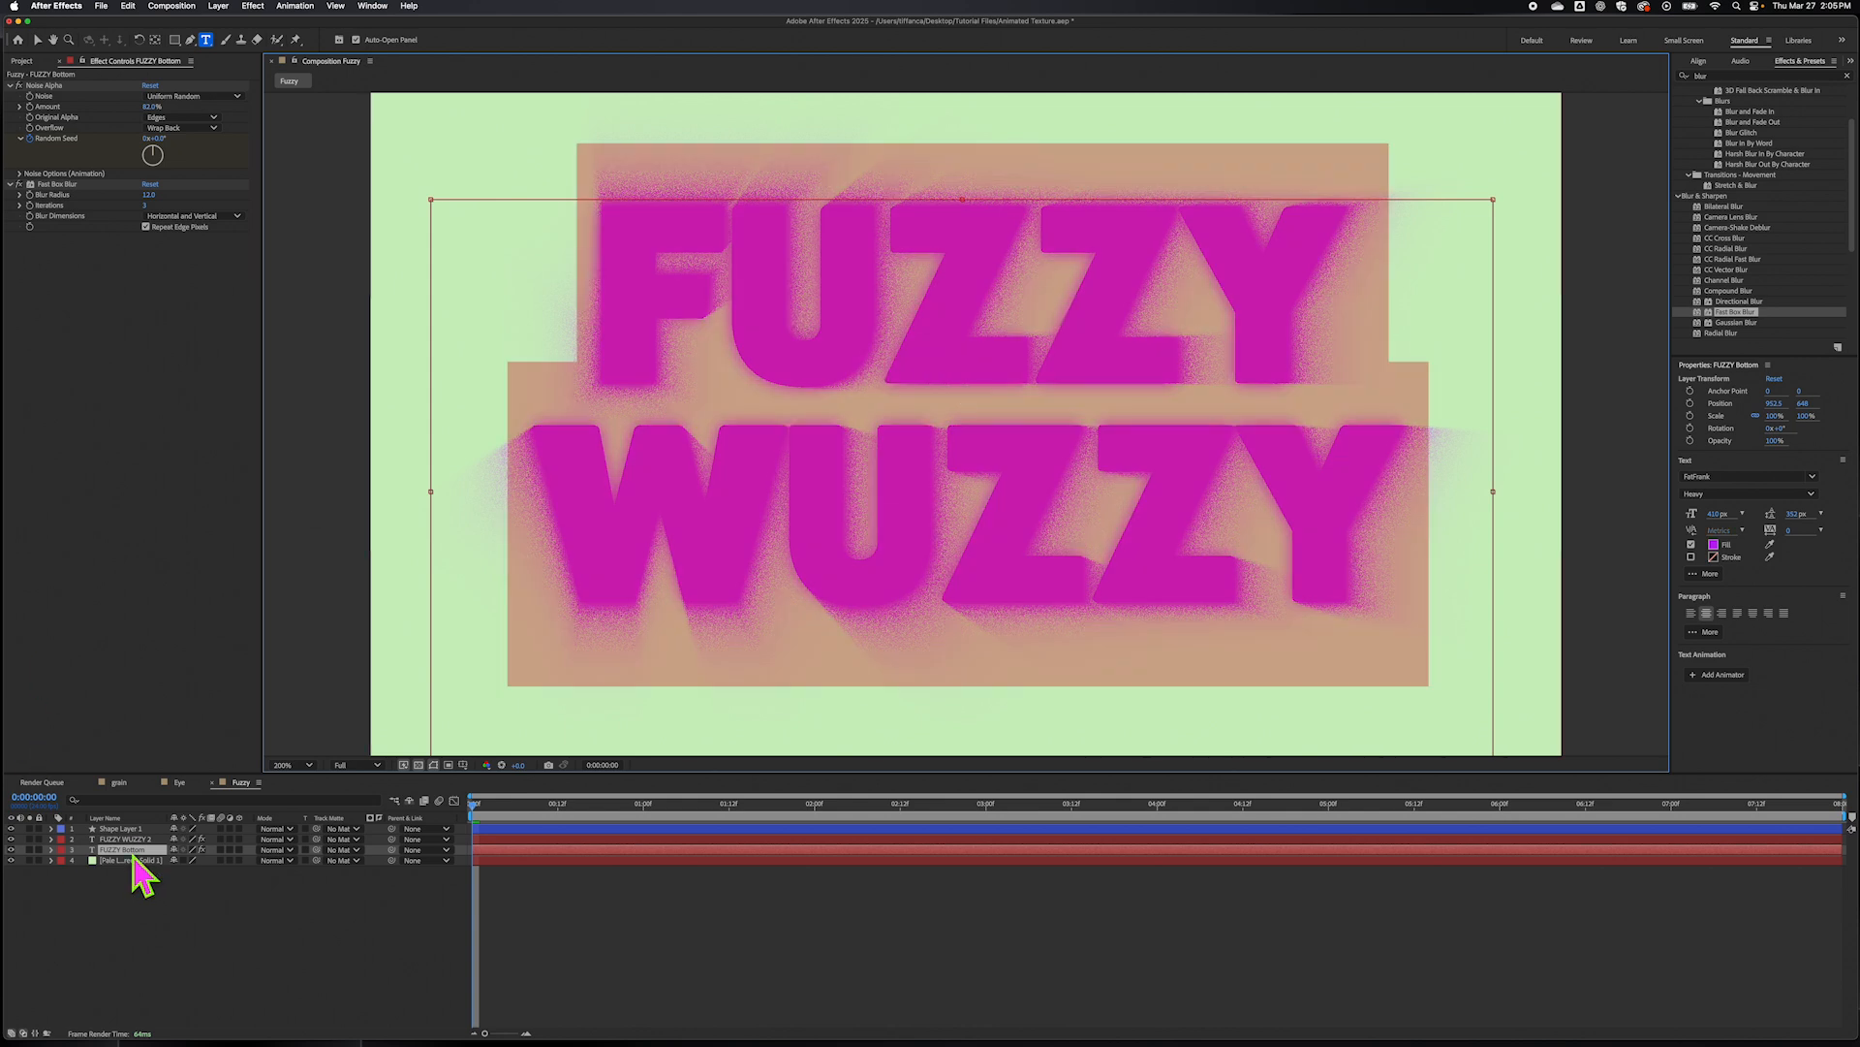
{"action": "left_click", "coordinate": [1715, 546]}
{"action": "left_click", "coordinate": [964, 489]}
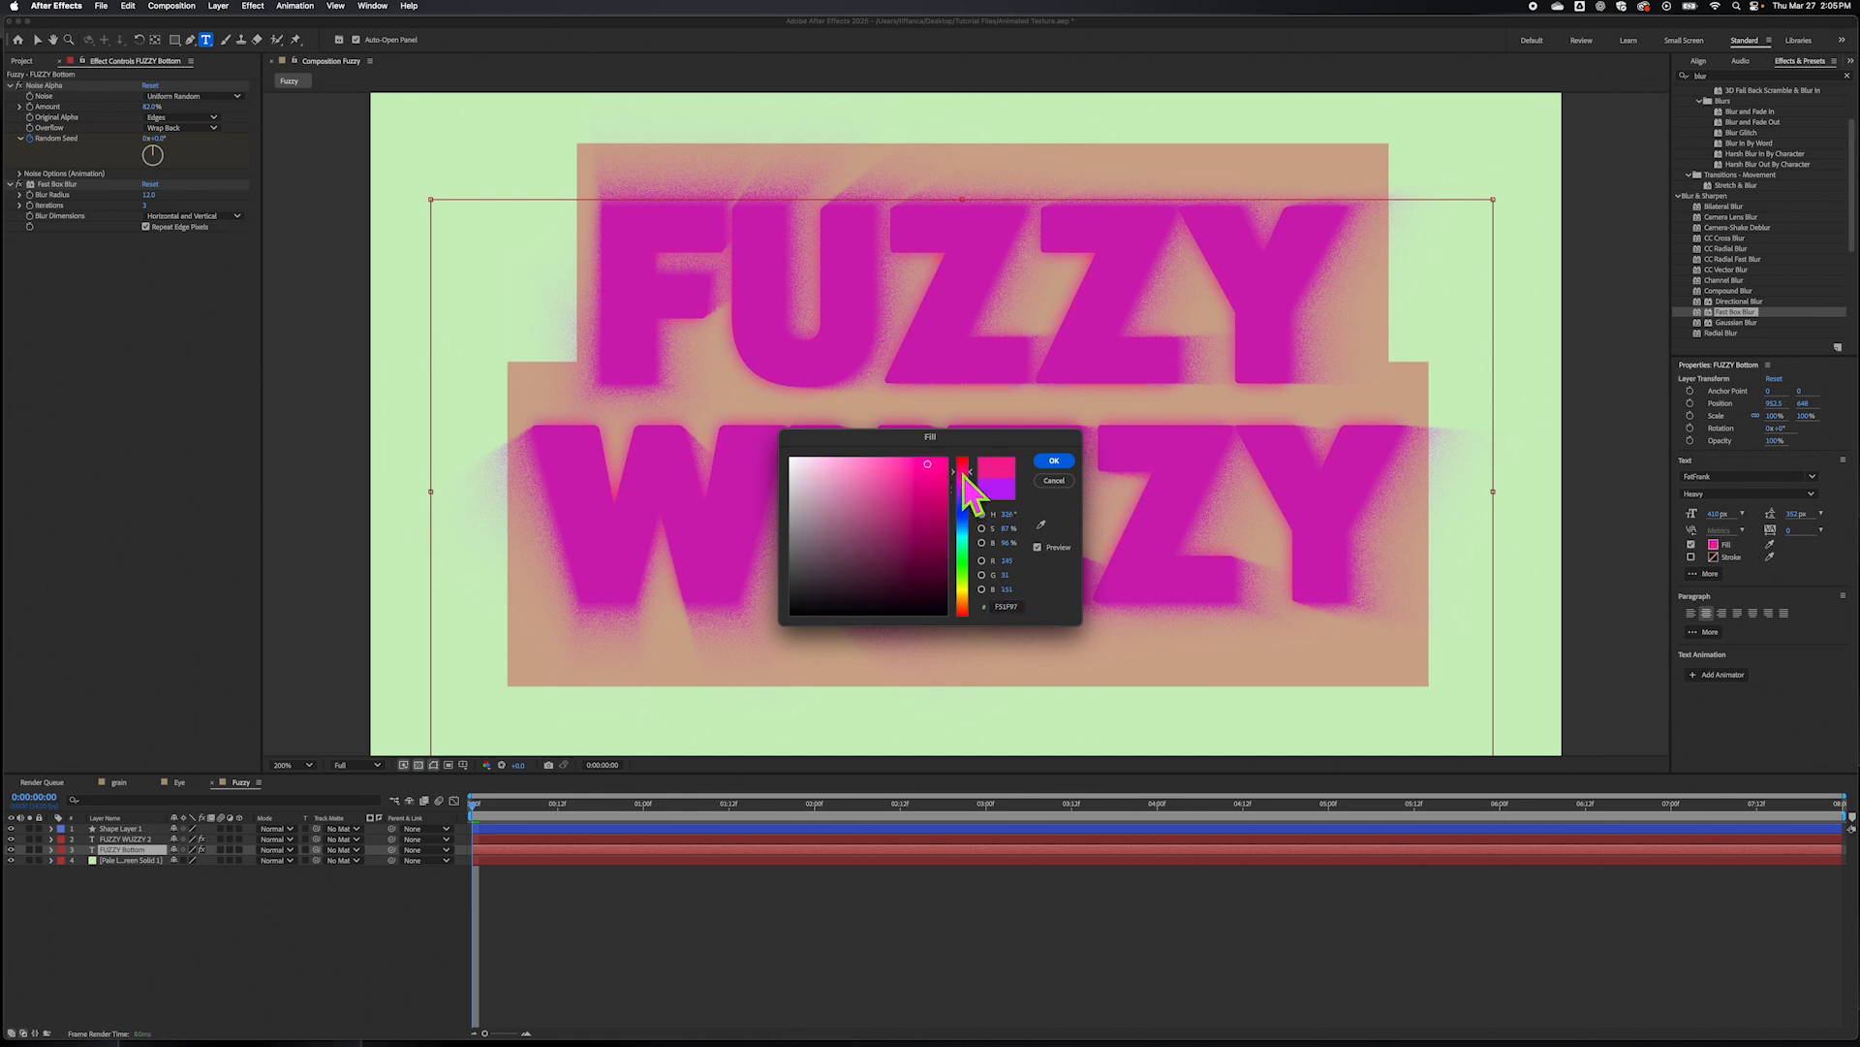
{"action": "left_click", "coordinate": [1054, 461]}
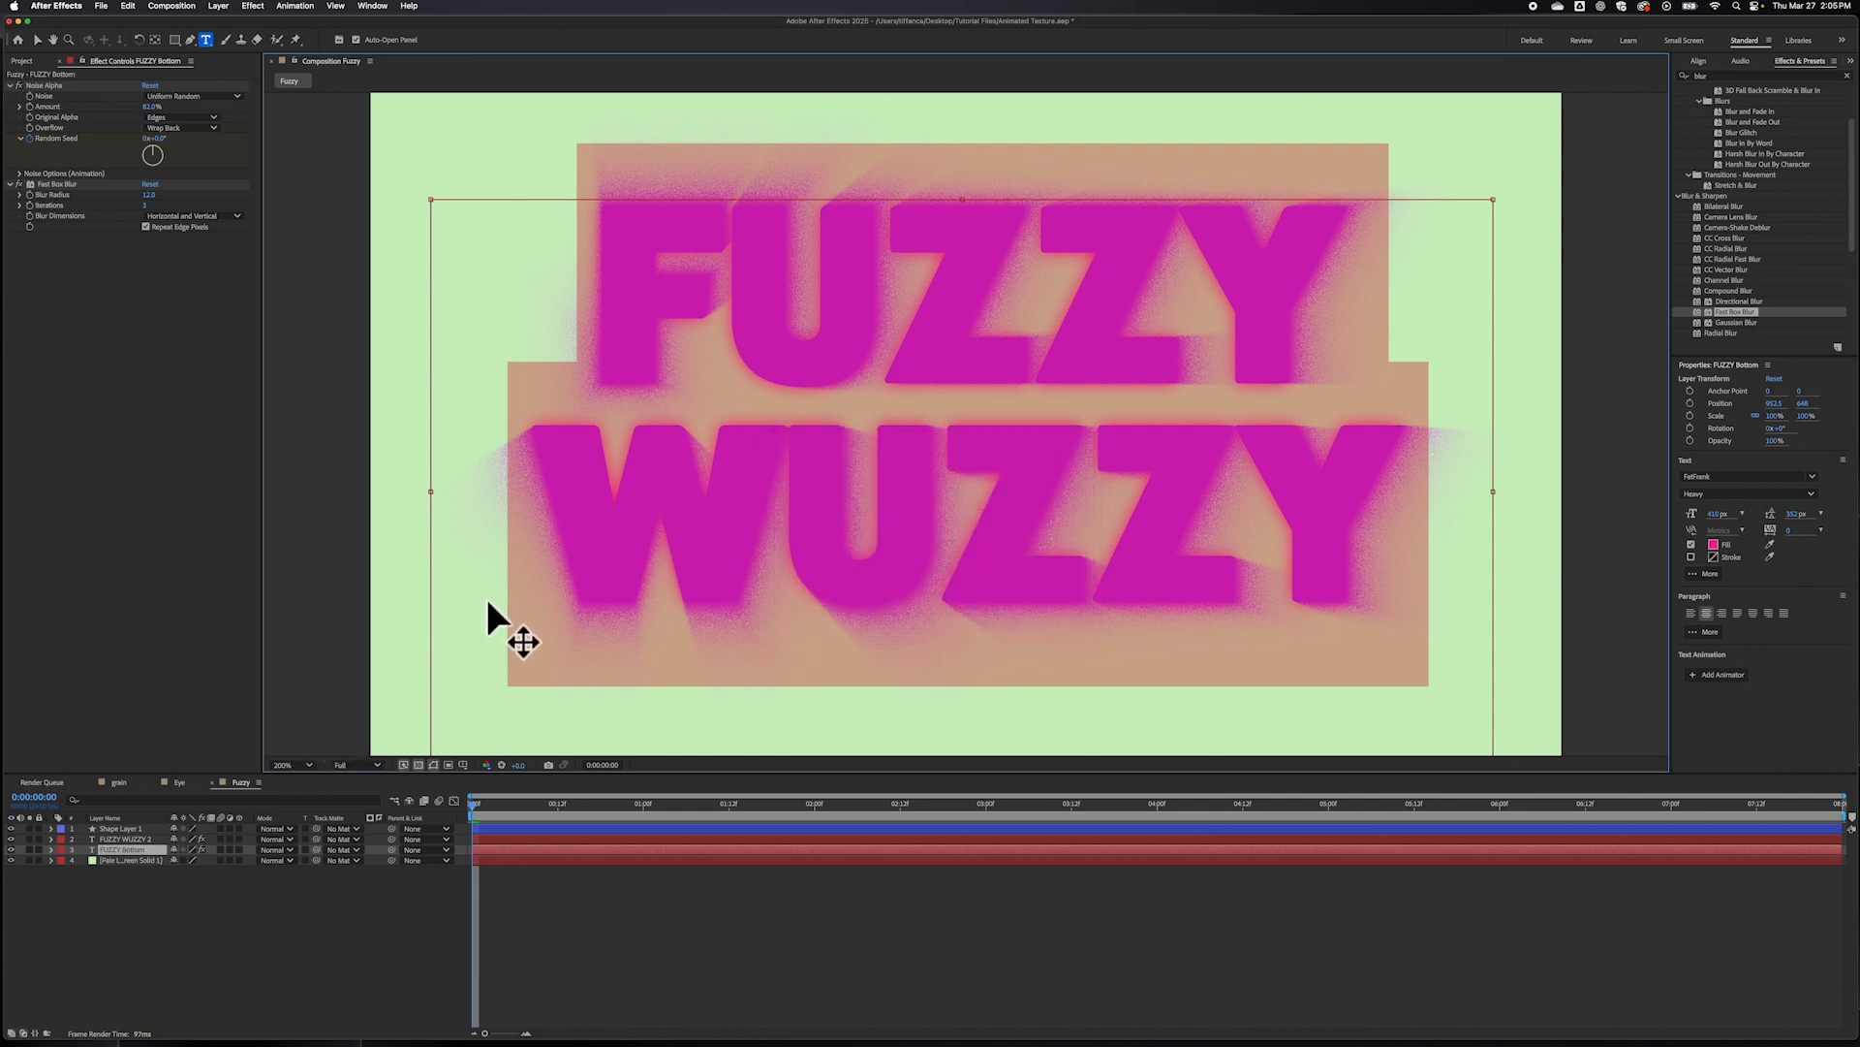
{"action": "left_click", "coordinate": [36, 40]}
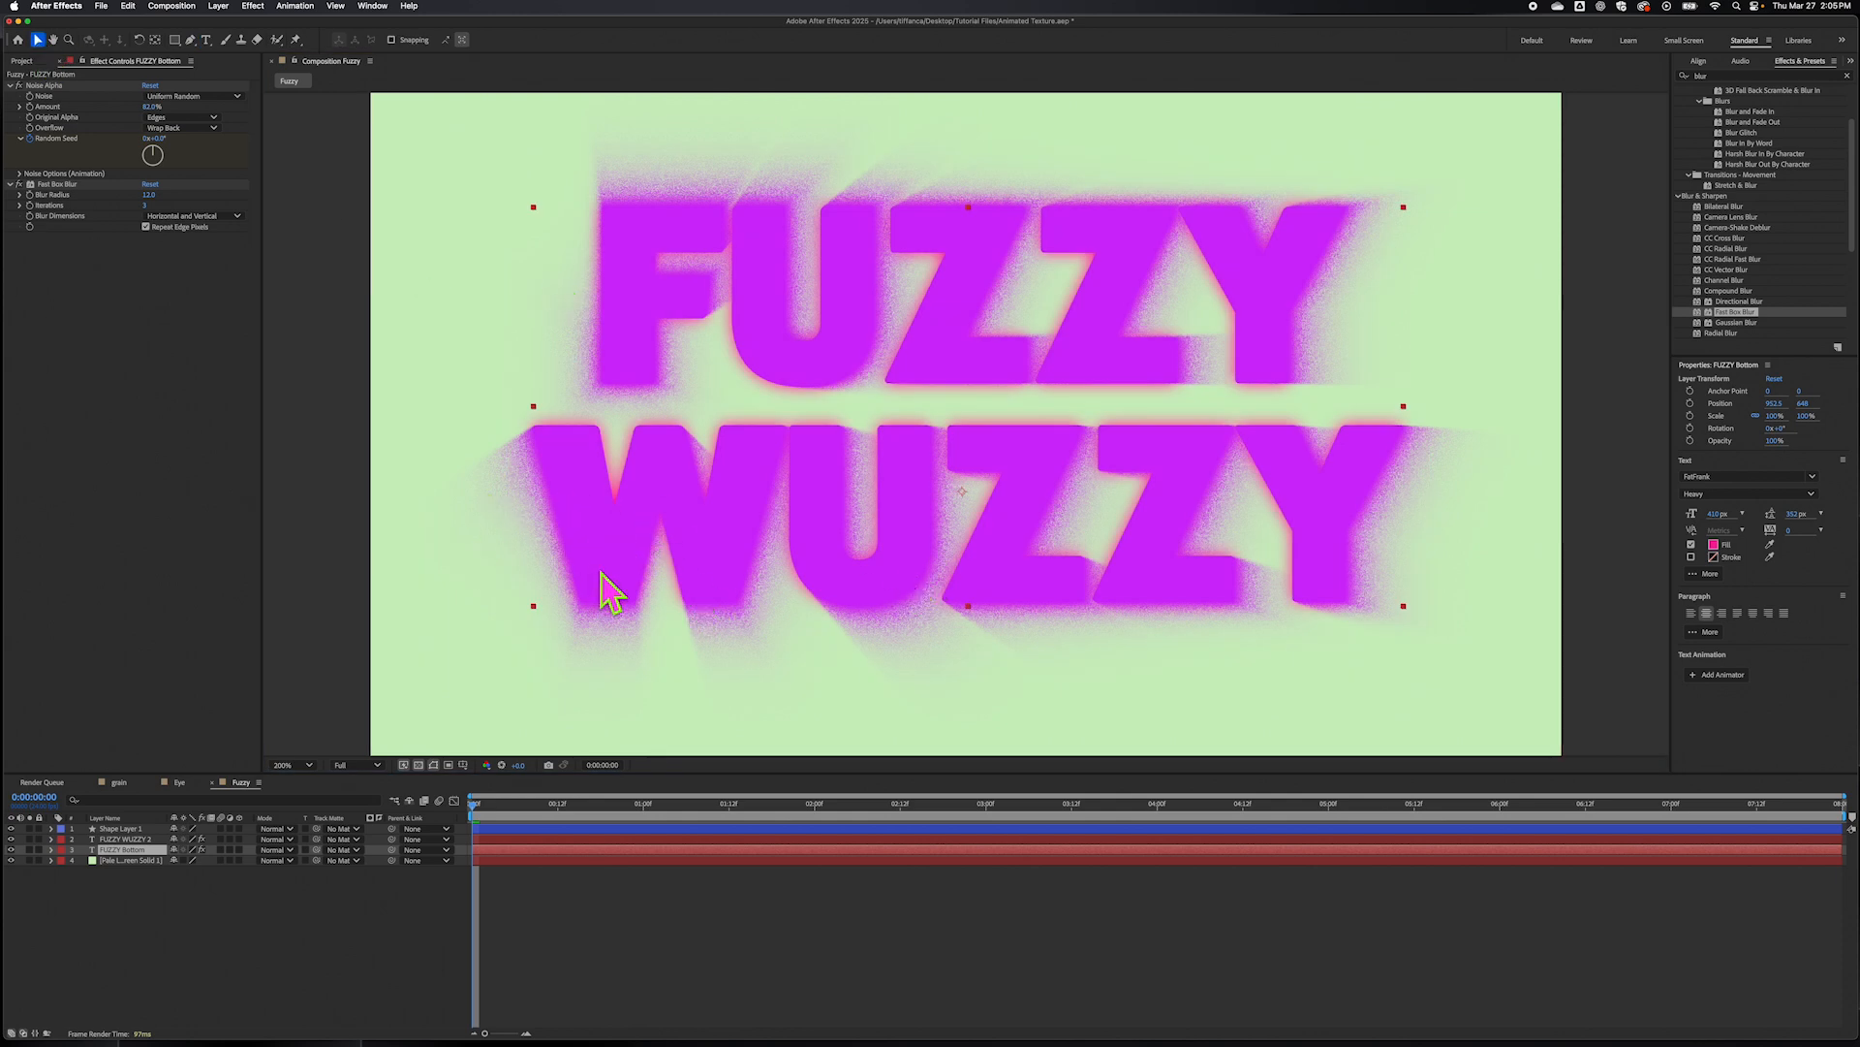
- Hide the FUZZY WUZZY 2 layer to isolate the pink text
{"action": "left_click", "coordinate": [13, 841]}
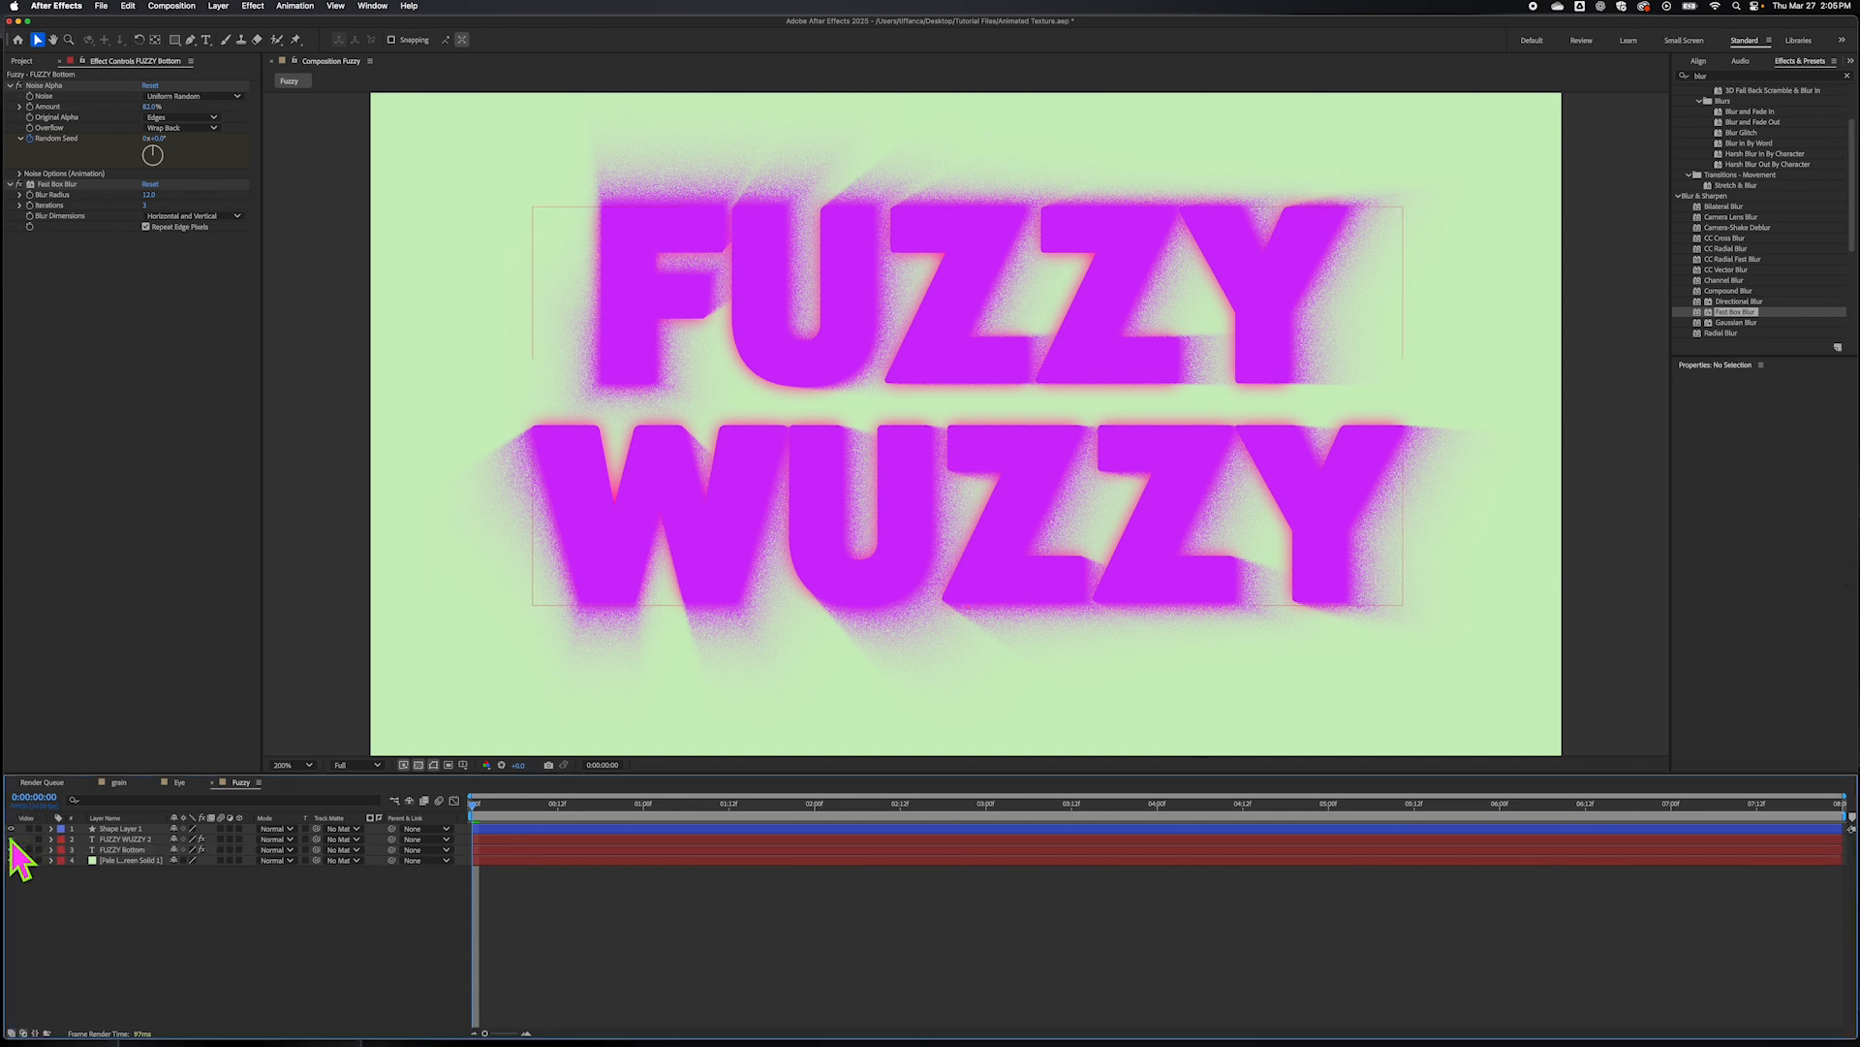
{"action": "left_click", "coordinate": [12, 840]}
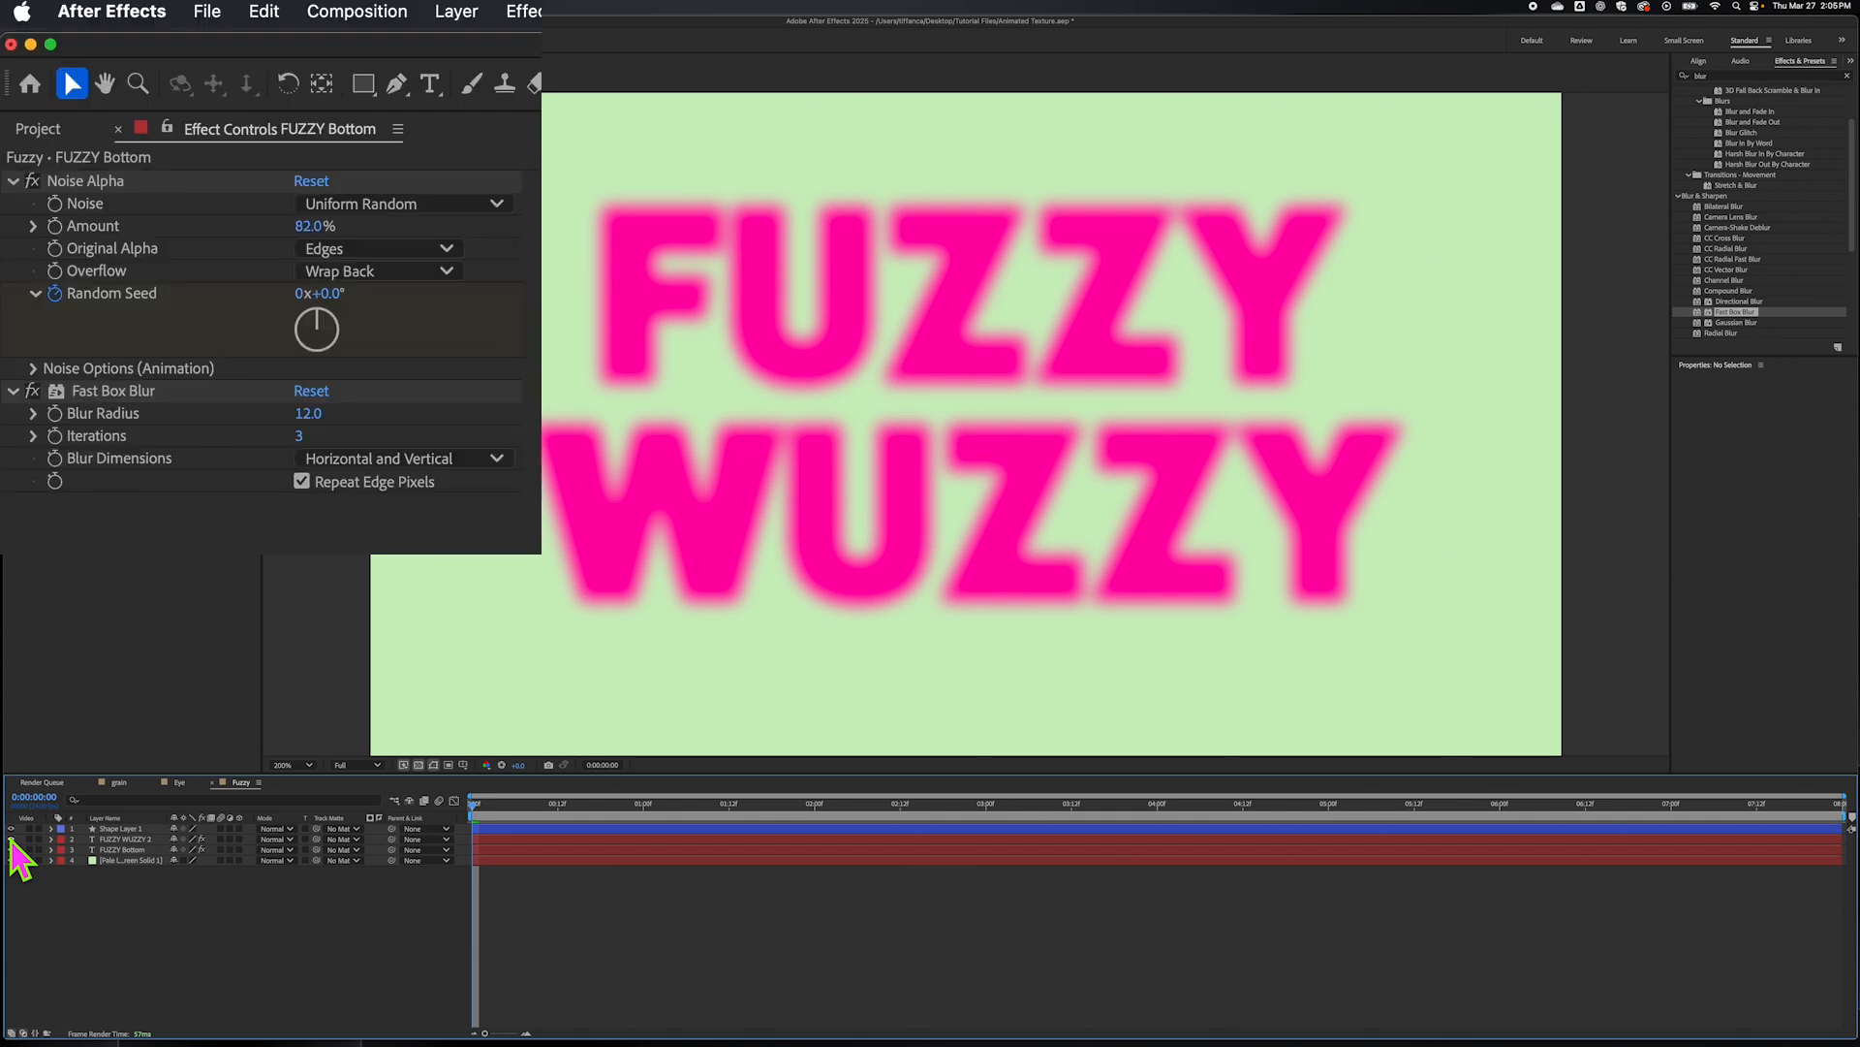
{"action": "left_click", "coordinate": [12, 840]}
{"action": "left_click", "coordinate": [12, 840]}
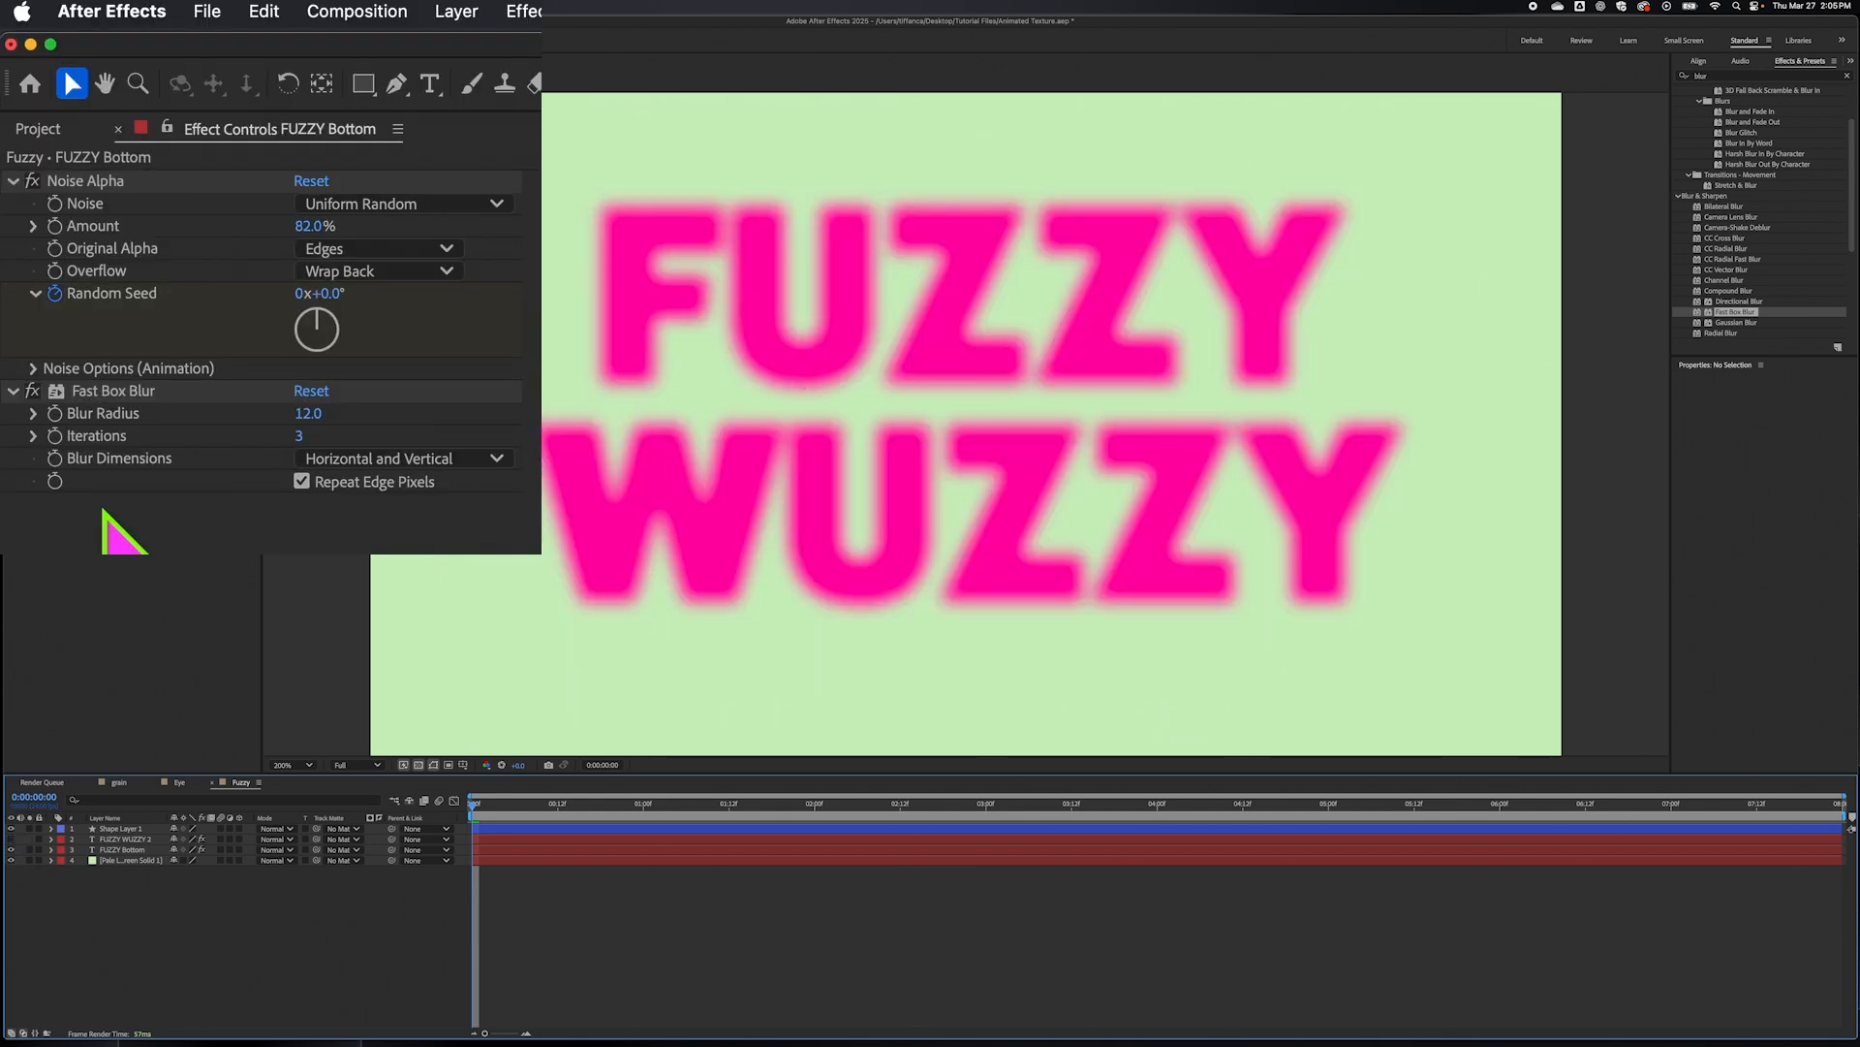
- Try Fast Box Blur above Noise Alpha on the FUZZY Bottom layer, and restore the original effect order
{"action": "left_click", "coordinate": [126, 392]}
{"action": "left_click_drag", "start_coordinate": [126, 396], "coordinate": [114, 186]}
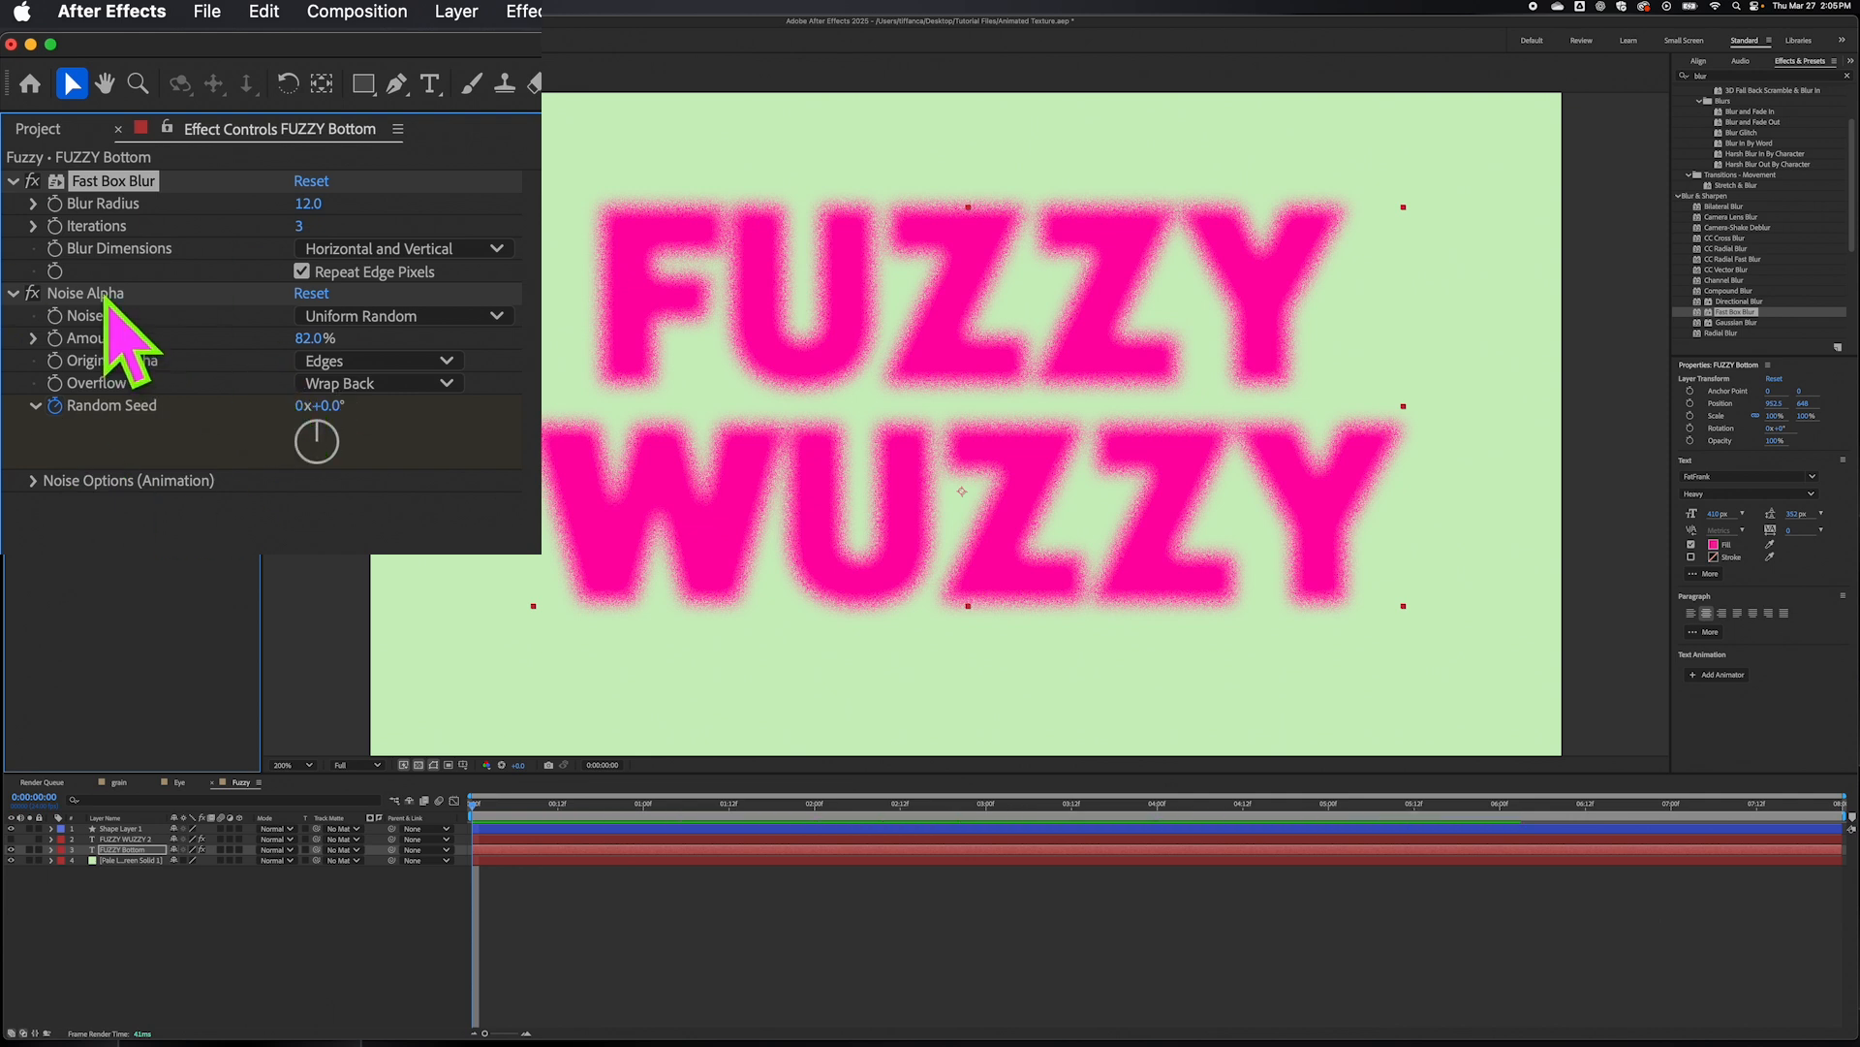
{"action": "left_click", "coordinate": [89, 294]}
{"action": "left_click_drag", "start_coordinate": [88, 294], "coordinate": [96, 184]}
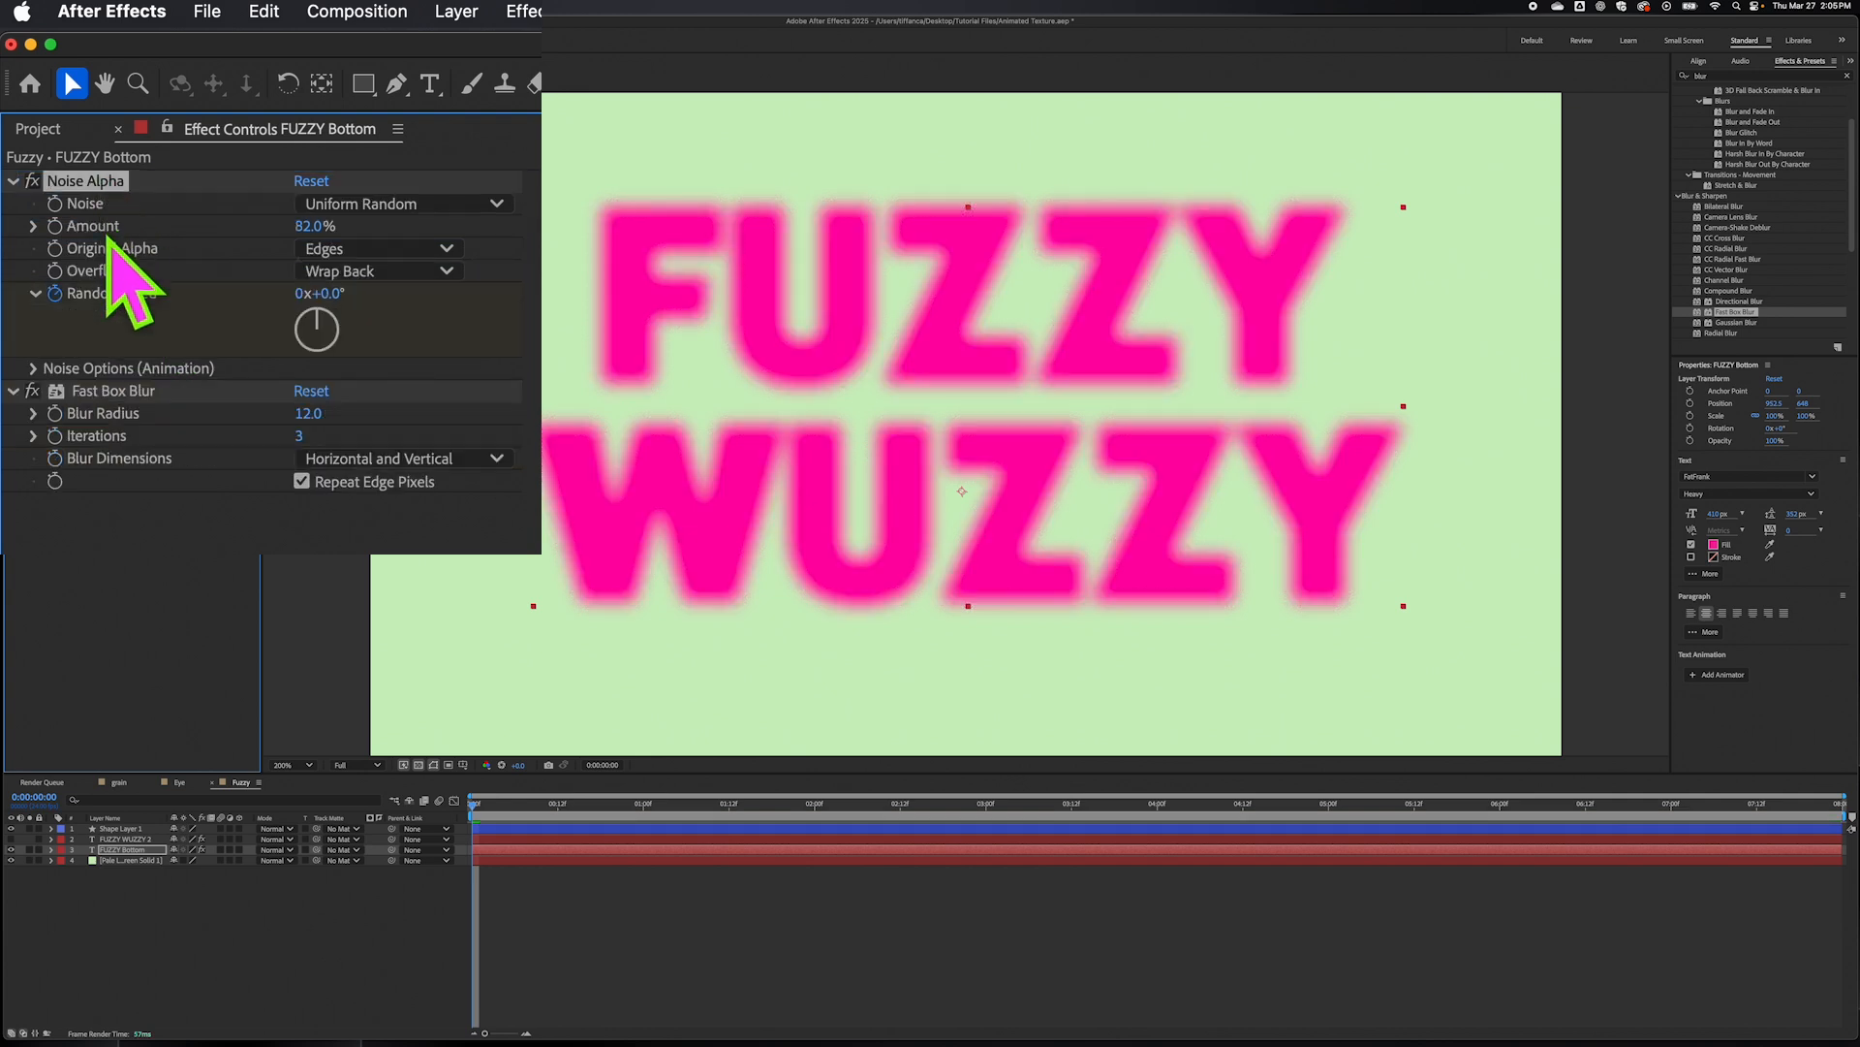
- Move Fast Box Blur above Noise Alpha in the FUZZY Bottom layer's effect stack
{"action": "left_click", "coordinate": [104, 393]}
{"action": "left_click_drag", "start_coordinate": [104, 393], "coordinate": [109, 178]}
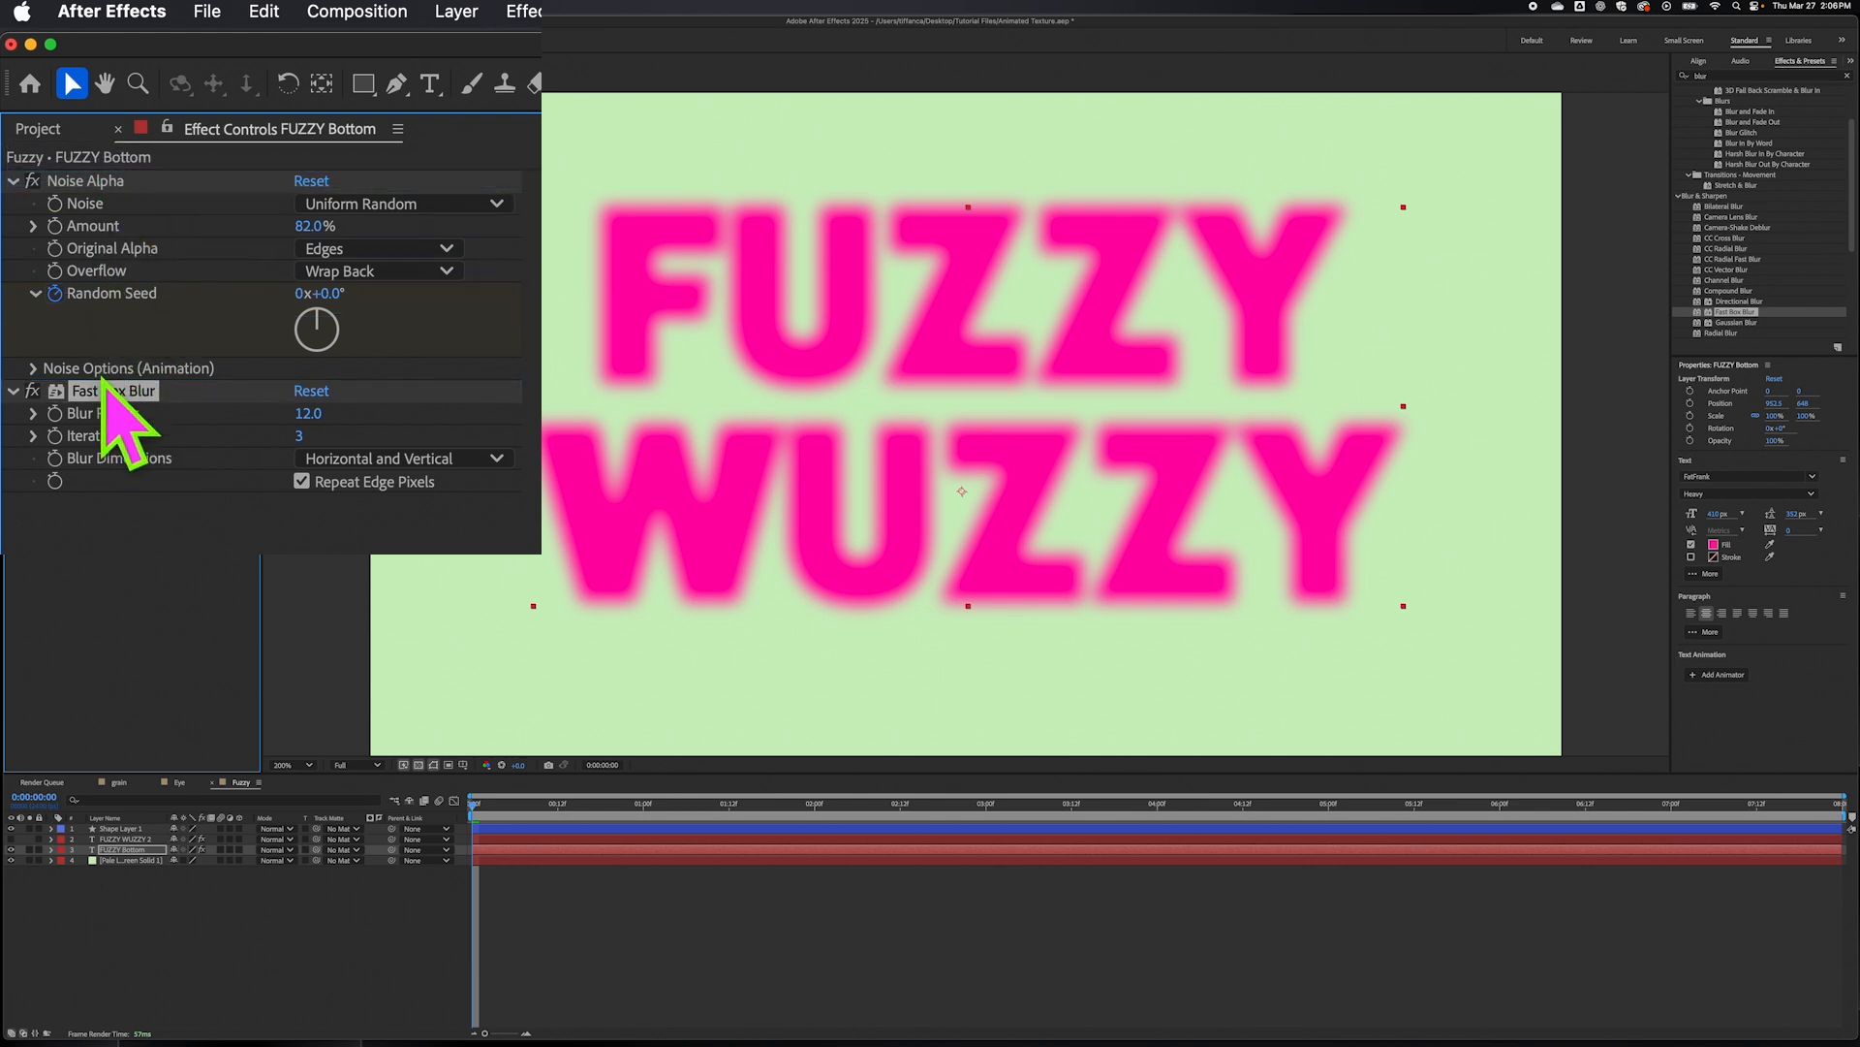
{"action": "left_click_drag", "start_coordinate": [101, 395], "coordinate": [111, 180]}
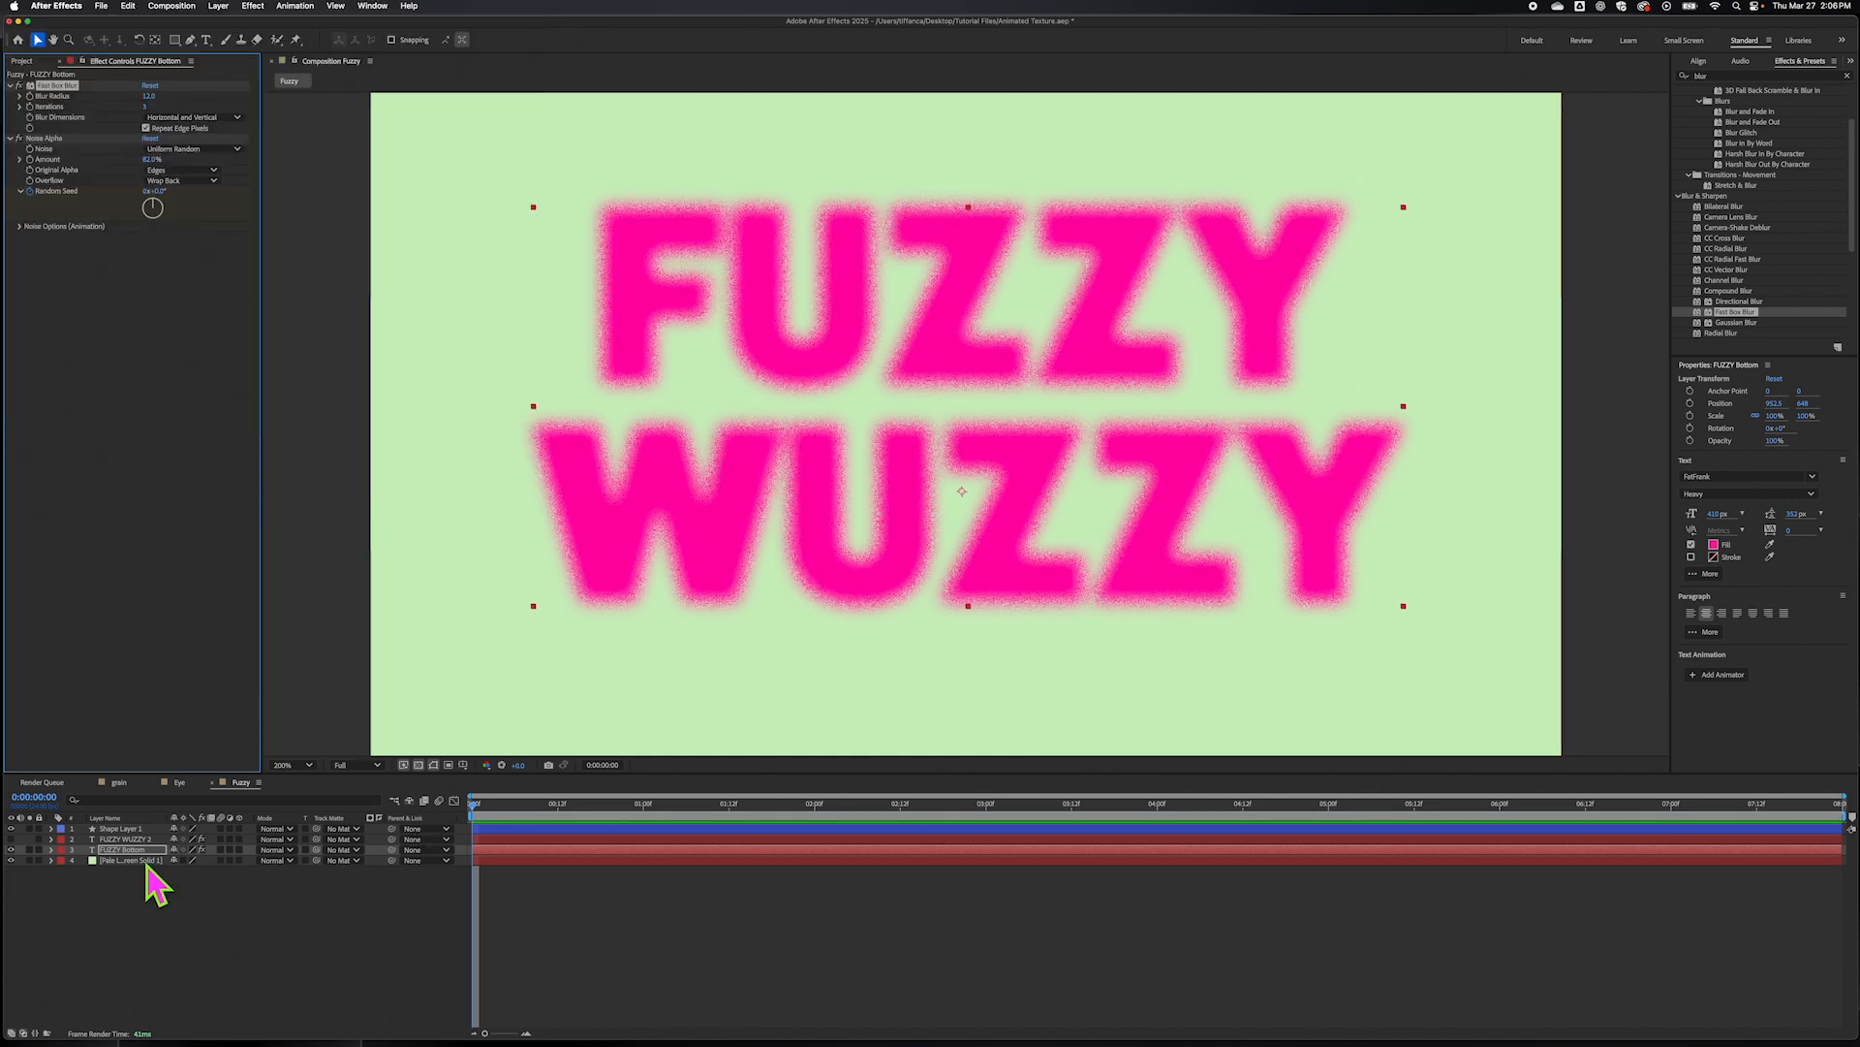
- Show the FUZZY WUZZY 2 layer again and set FUZZY Bottom's Blur Radius to 13
{"action": "left_click", "coordinate": [11, 838]}
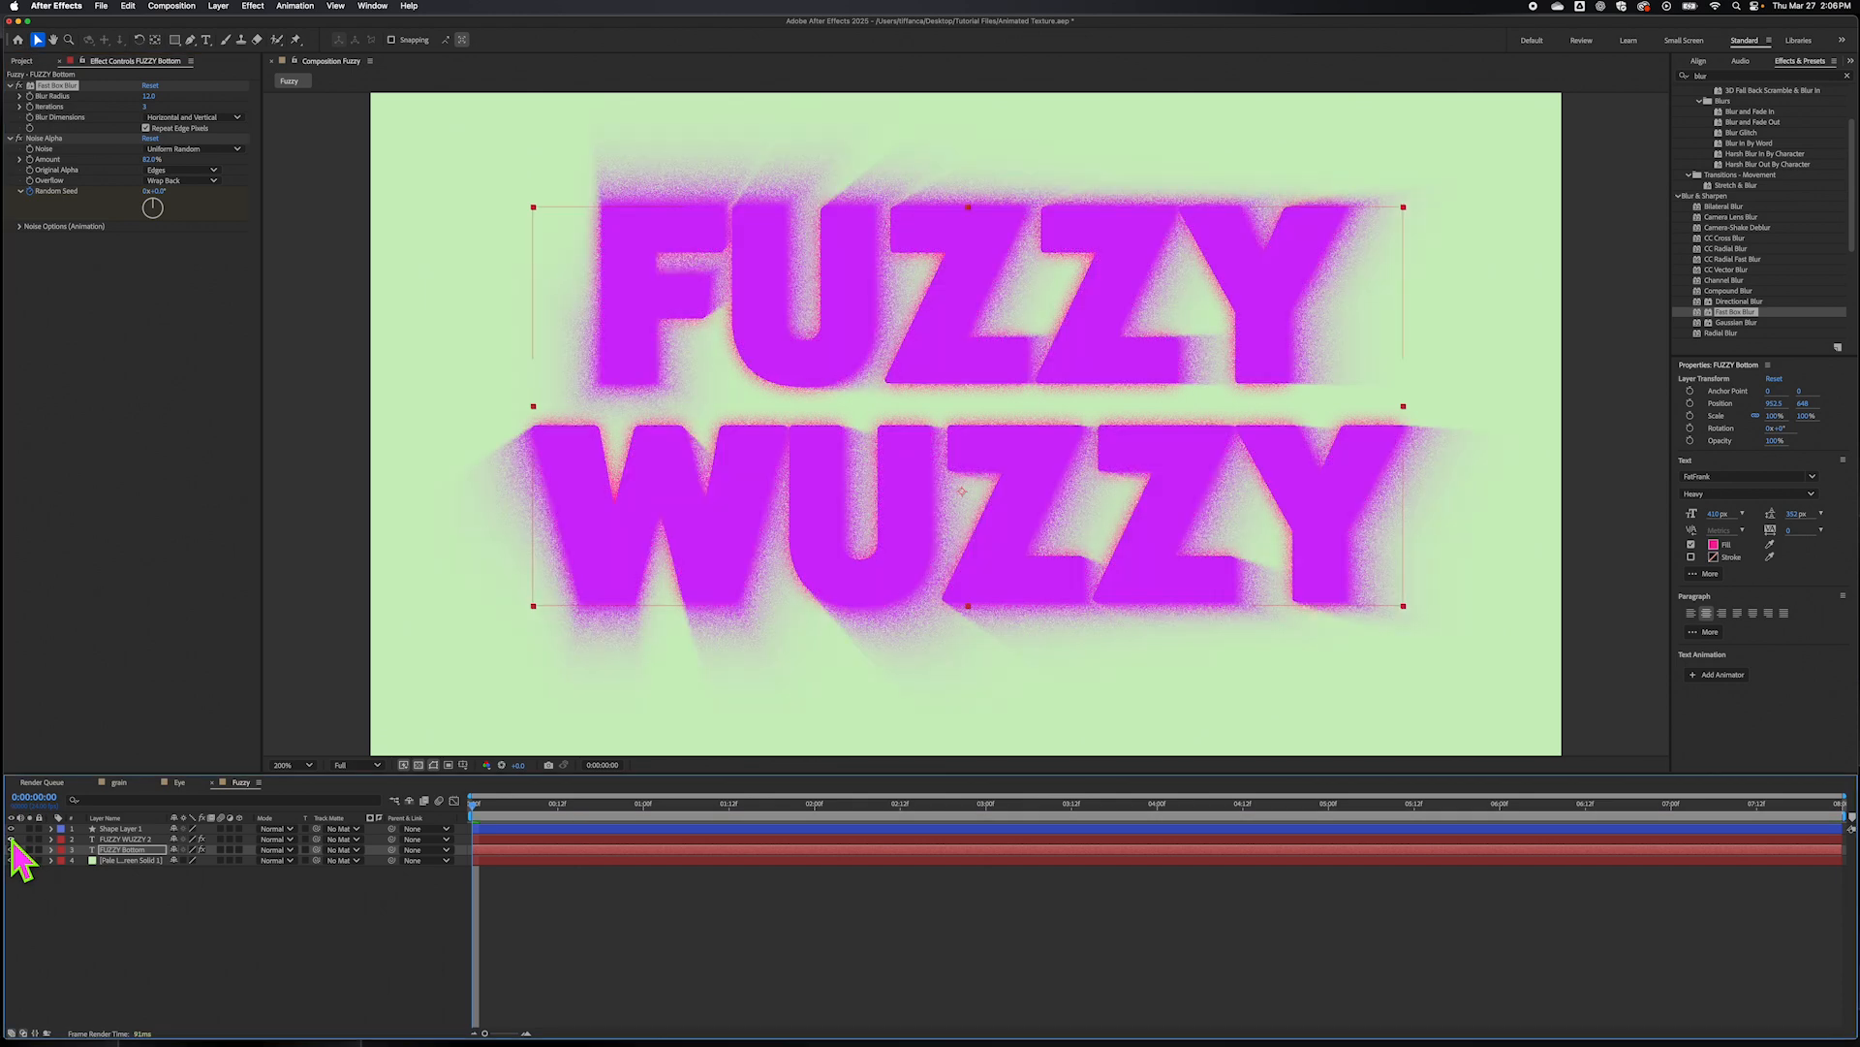
{"action": "left_click", "coordinate": [113, 851]}
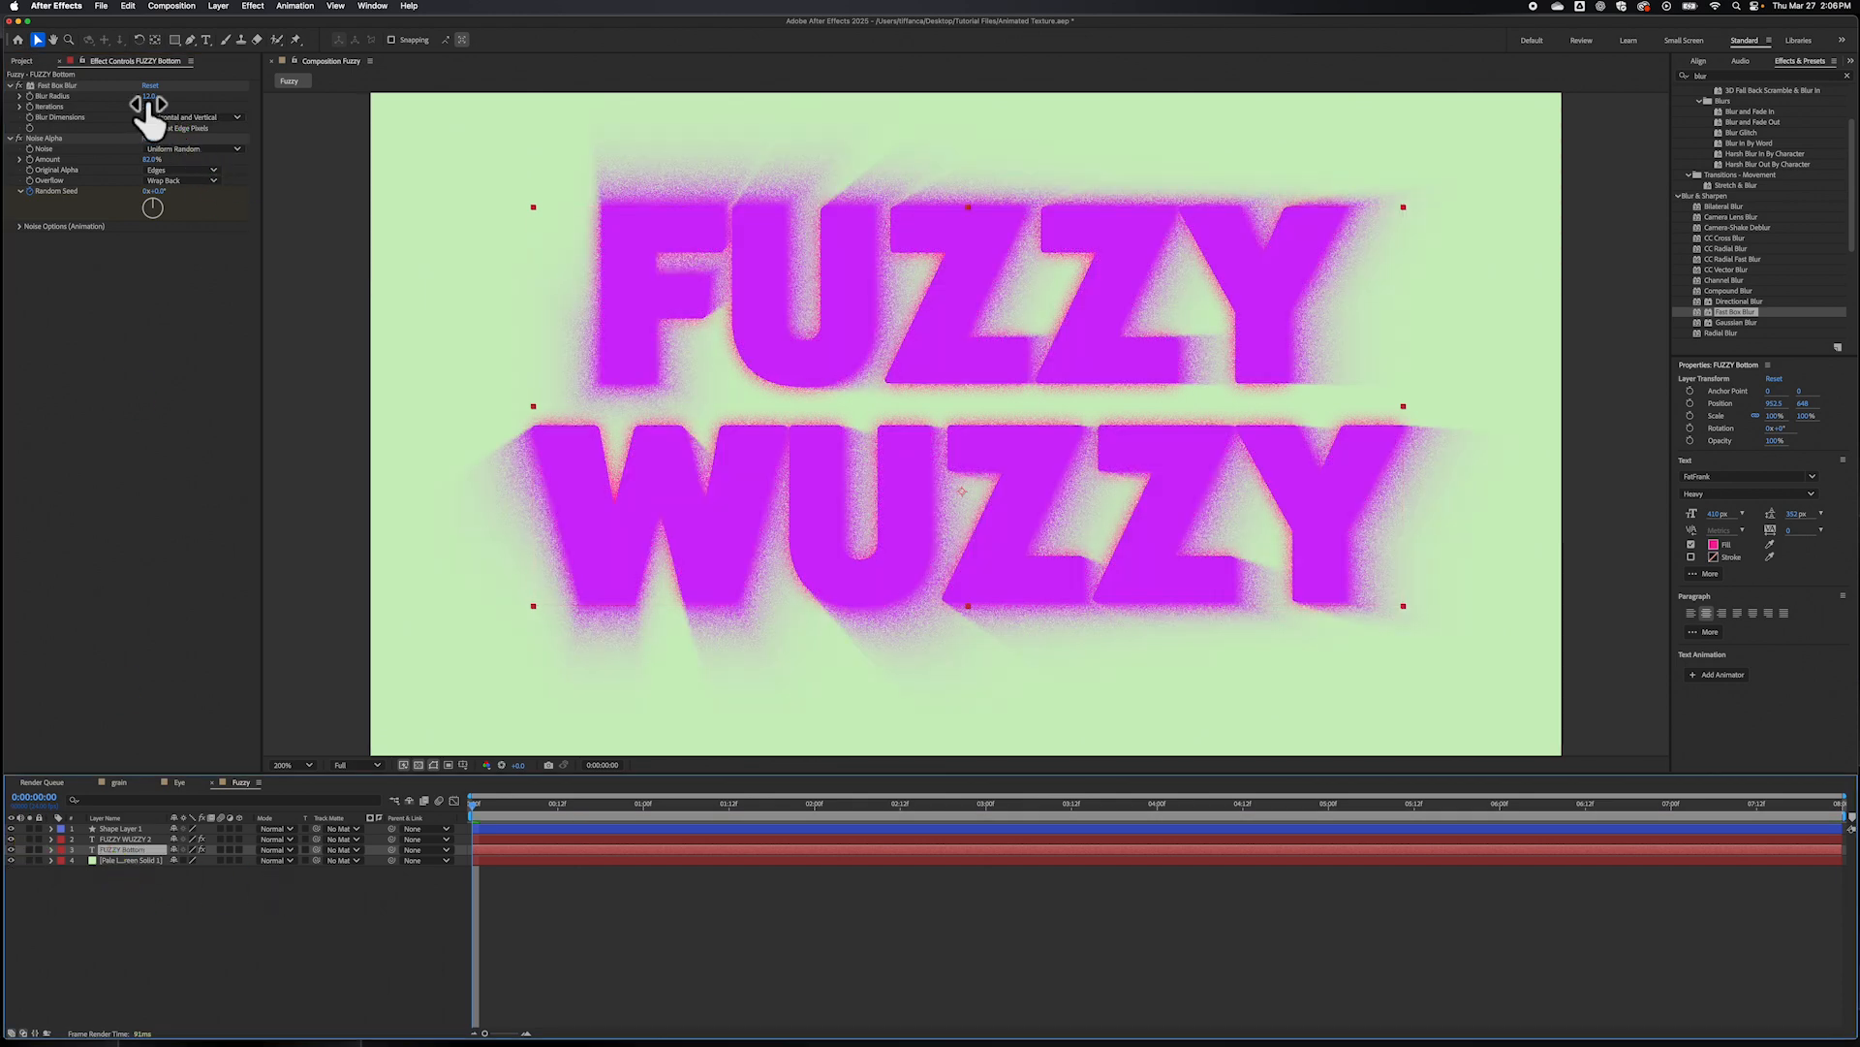
{"action": "left_click_drag", "start_coordinate": [148, 98], "coordinate": [150, 100]}
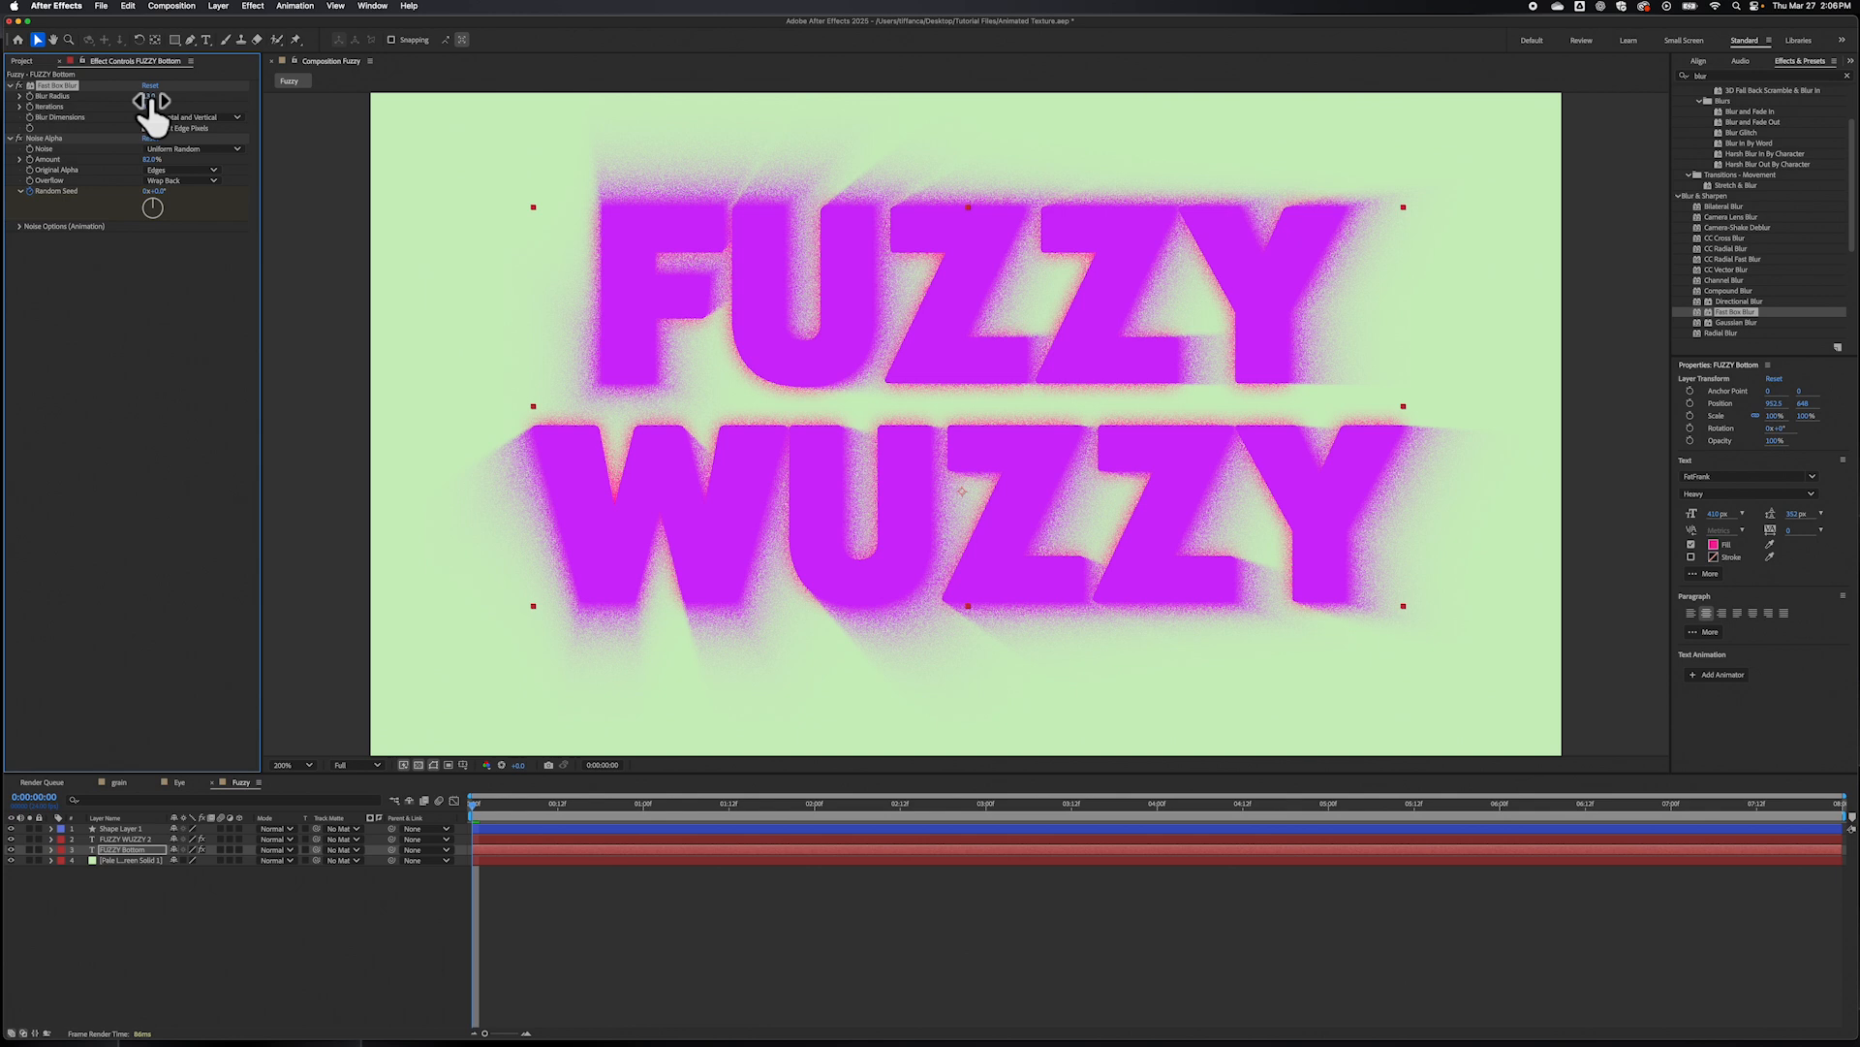
- Return the playhead to the start of the Fuzzy composition, clear the layer selection and save the project
{"action": "left_click_drag", "start_coordinate": [474, 812], "coordinate": [461, 775]}
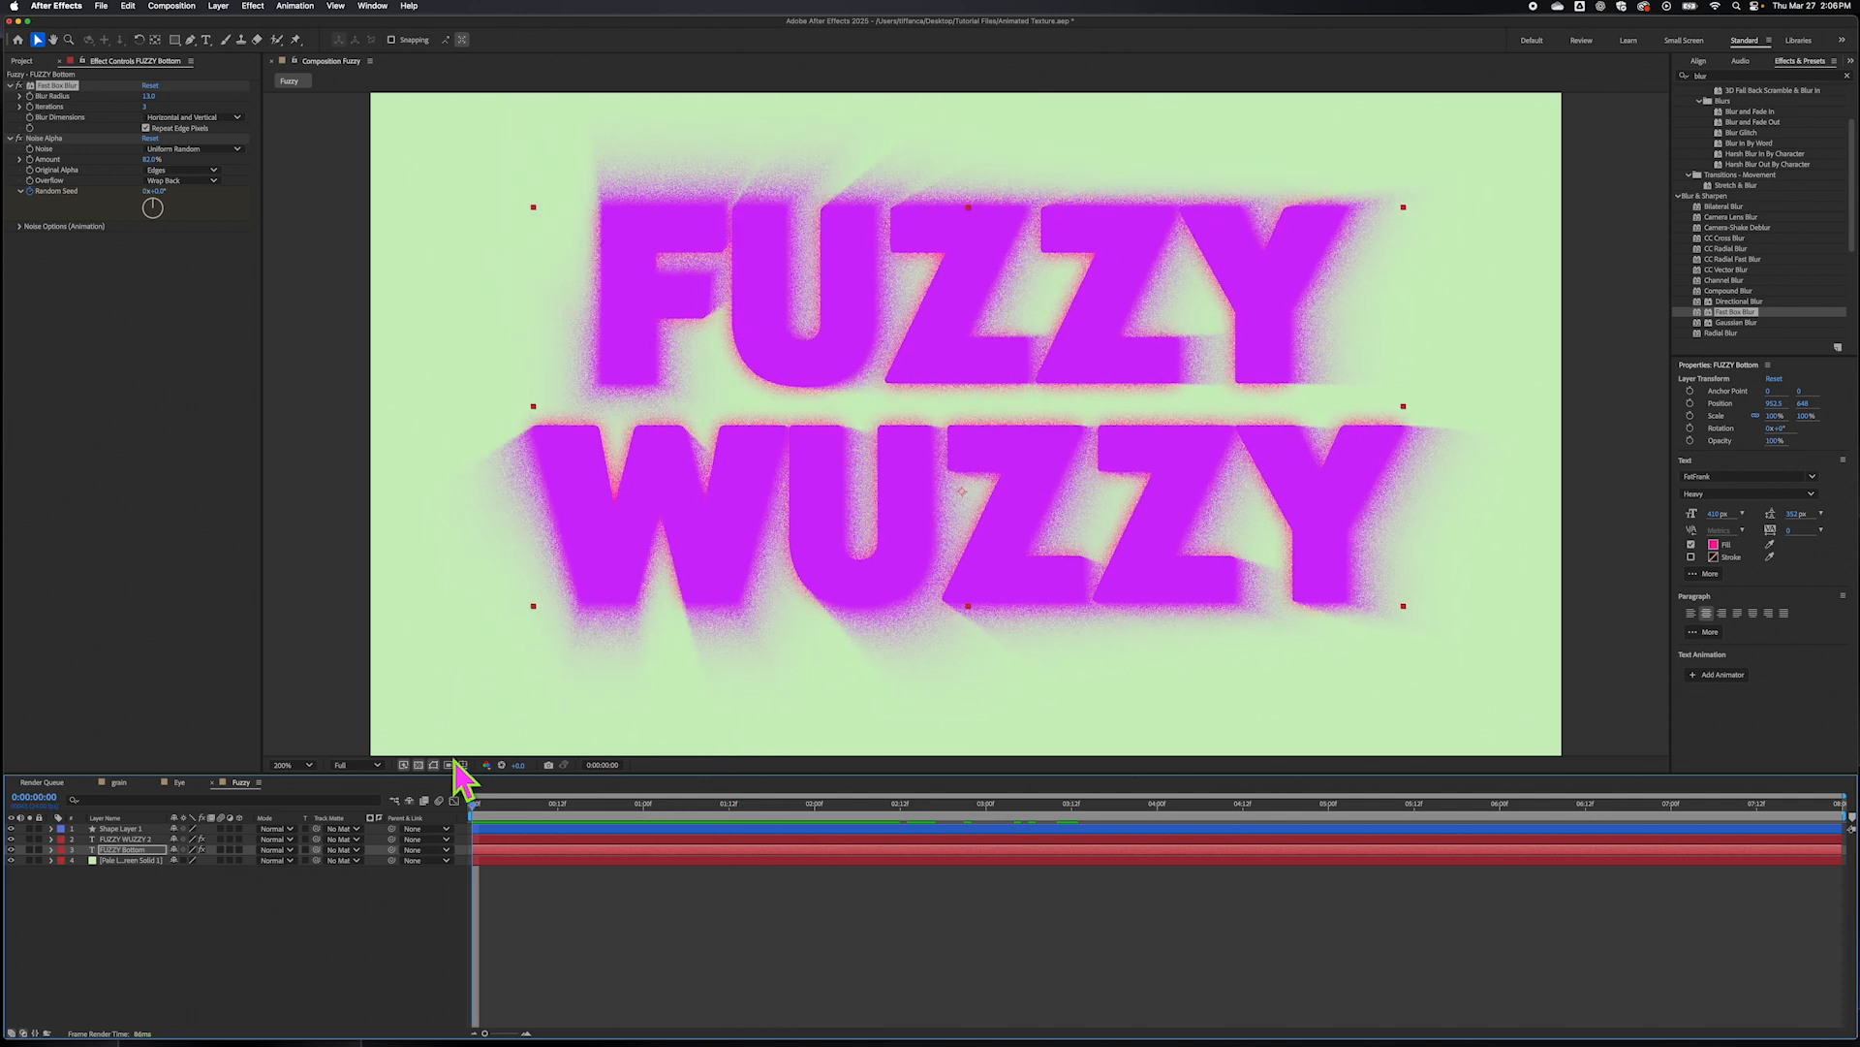
{"action": "left_click", "coordinate": [249, 980]}
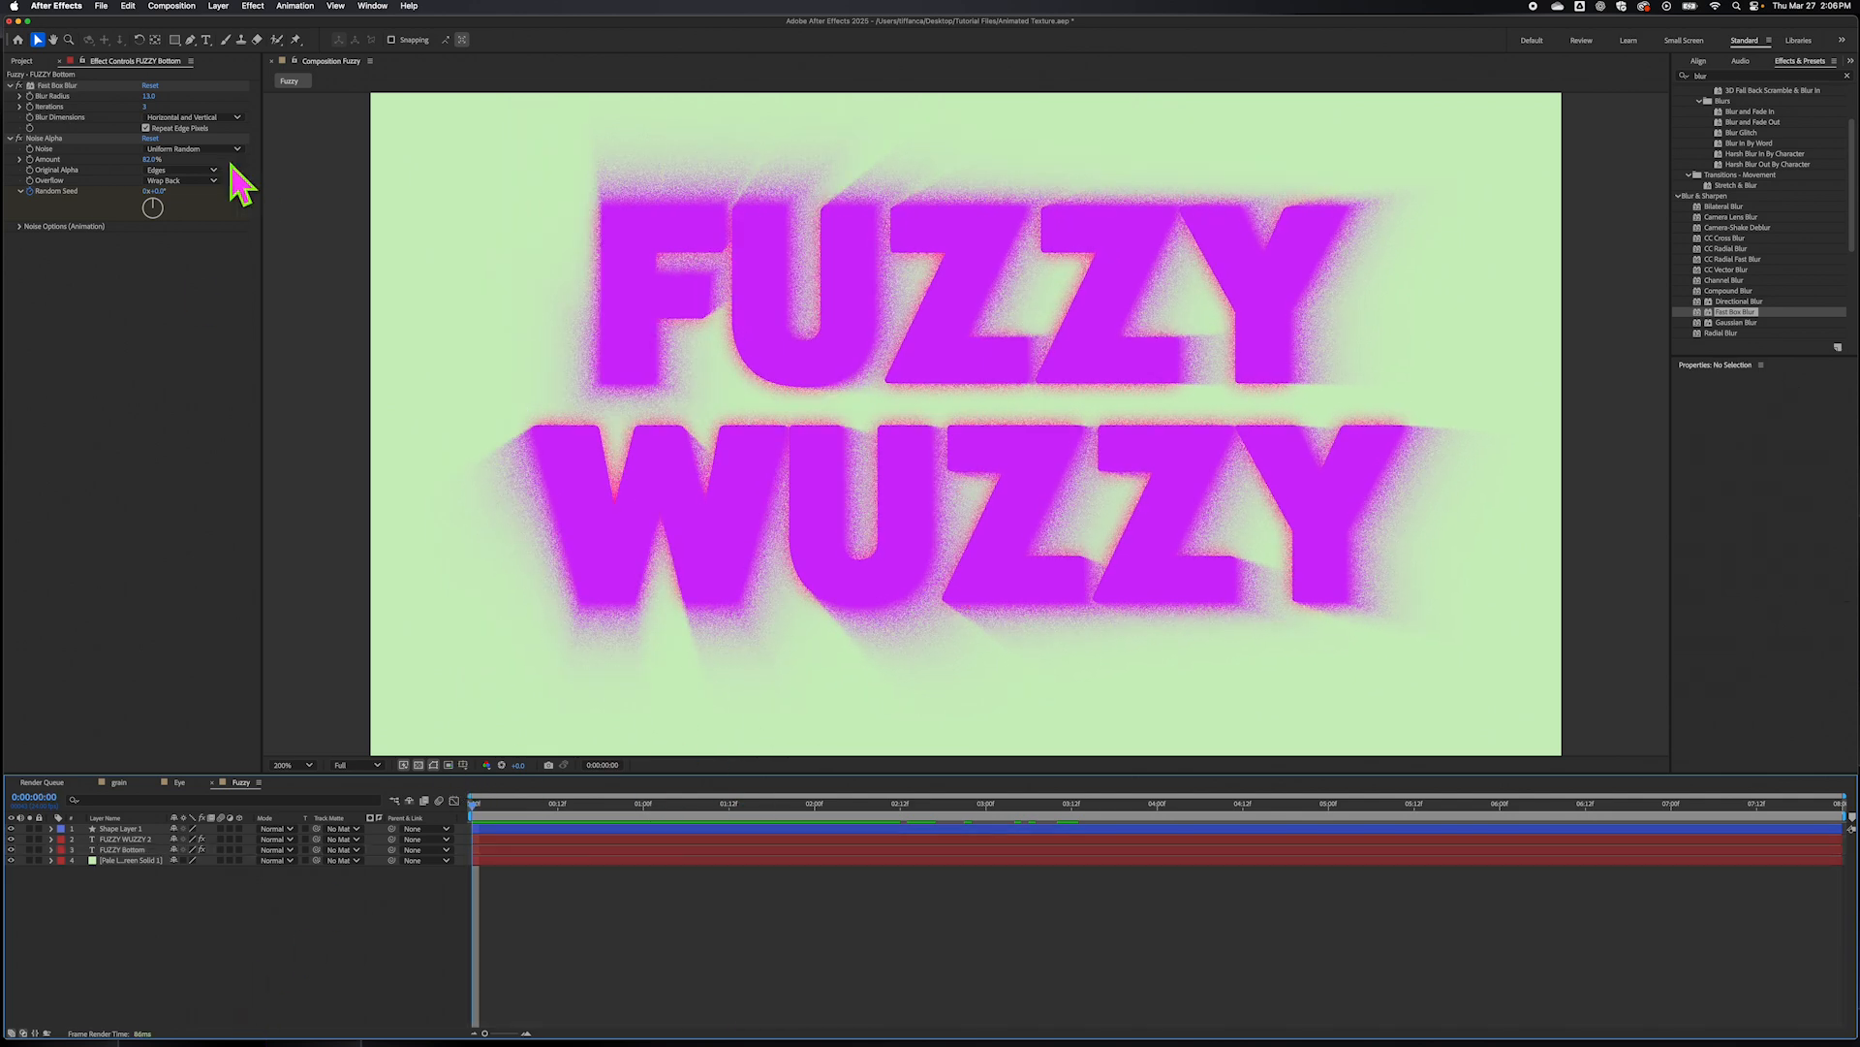
{"action": "left_click", "coordinate": [101, 8]}
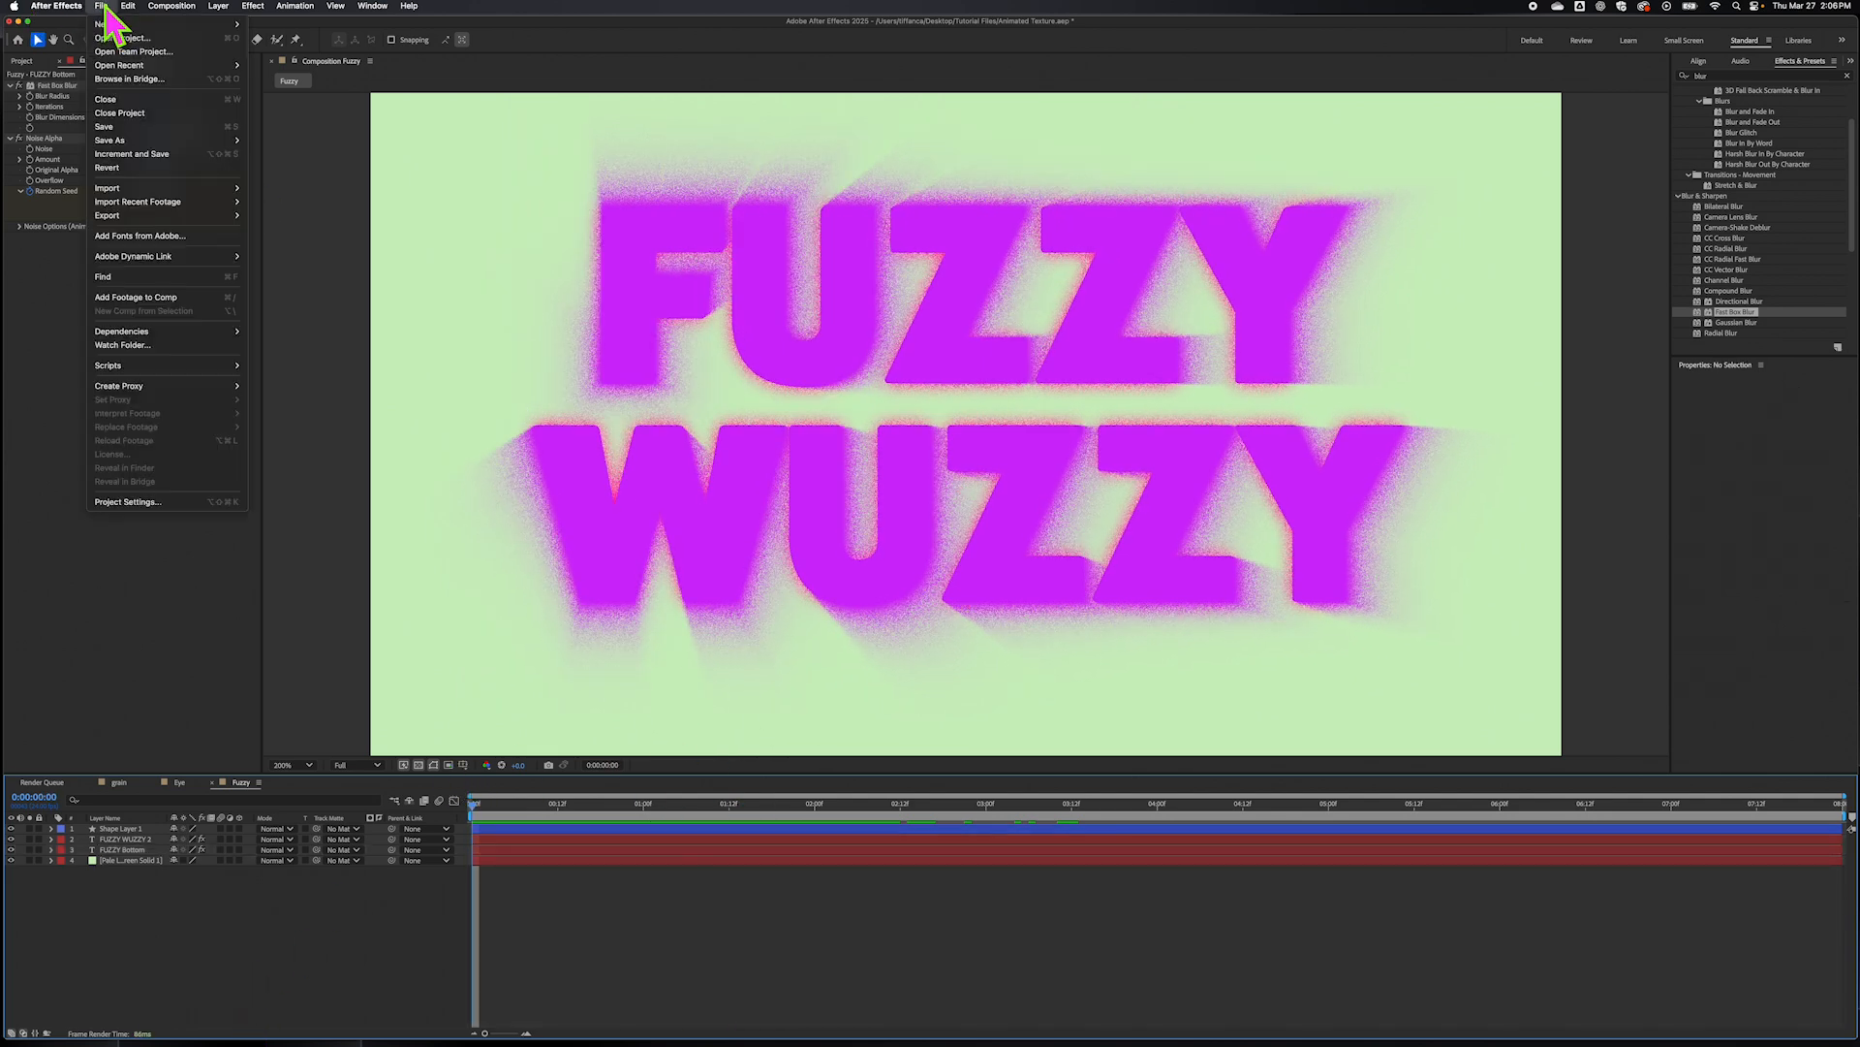
{"action": "left_click", "coordinate": [150, 128]}
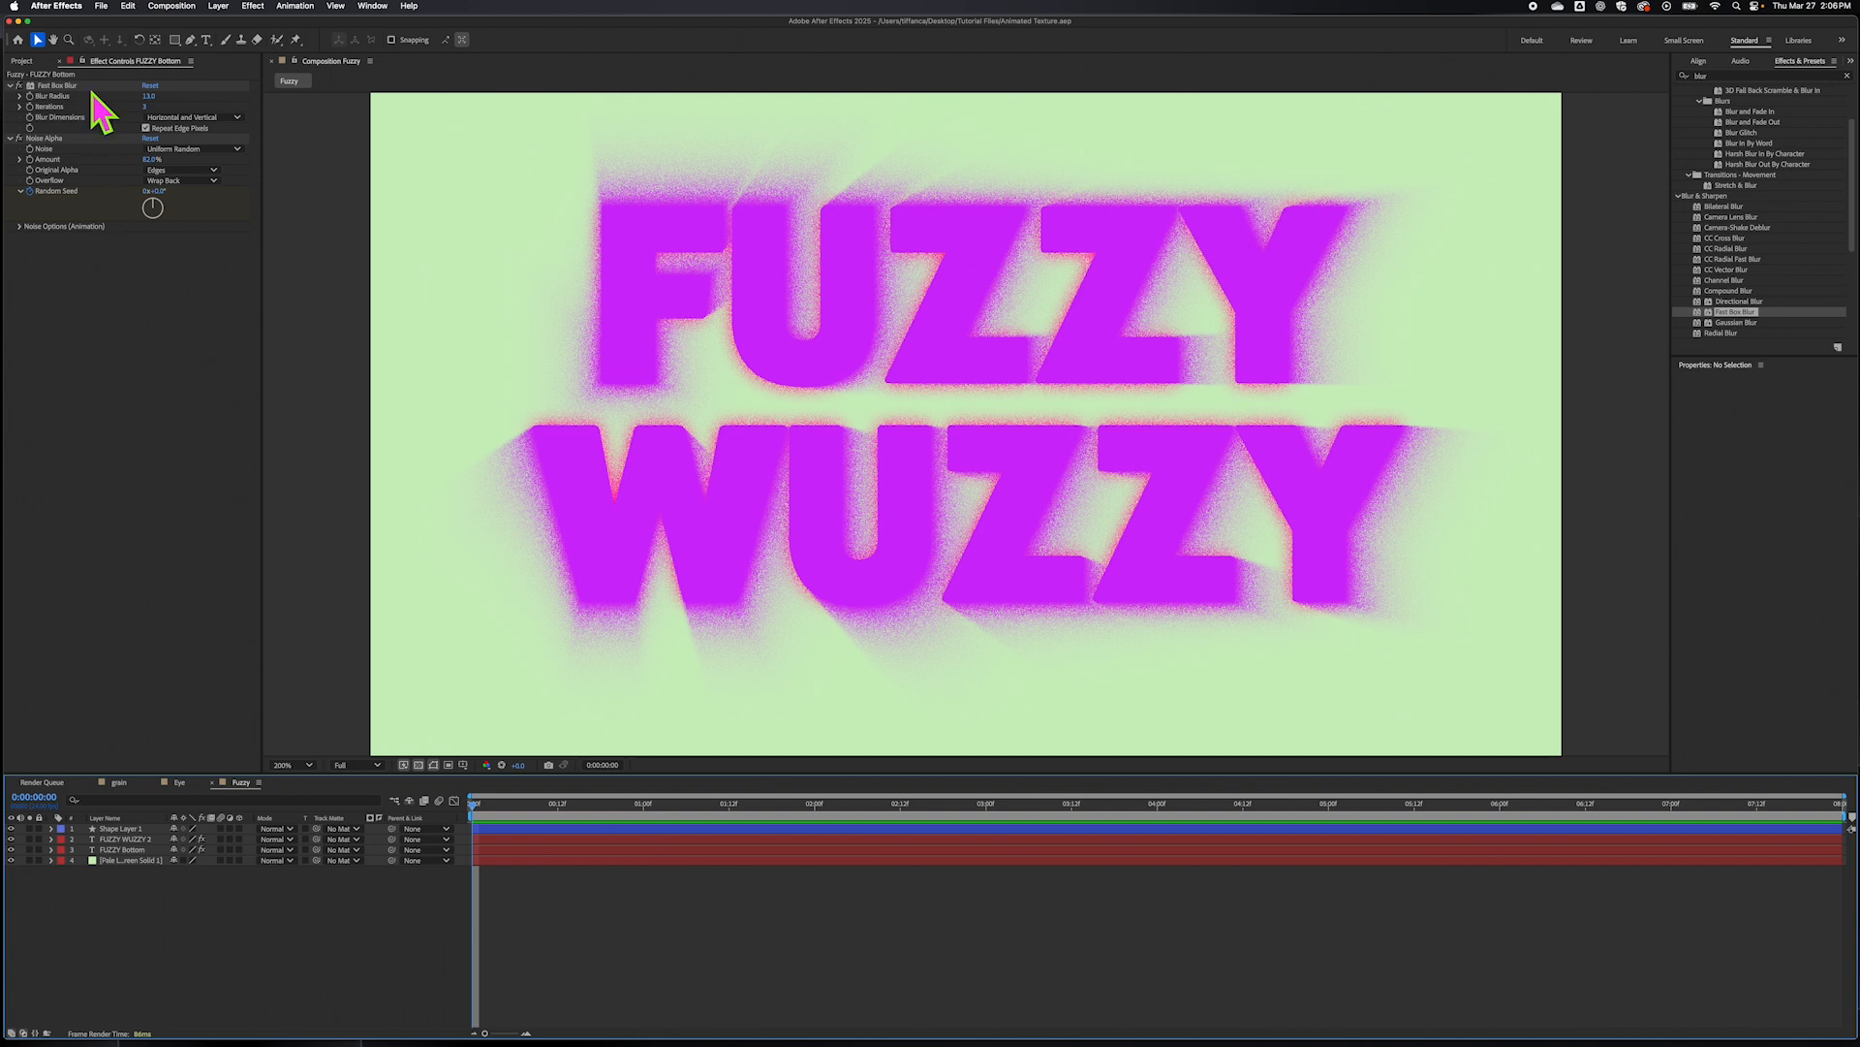
{"action": "left_click", "coordinate": [151, 292]}
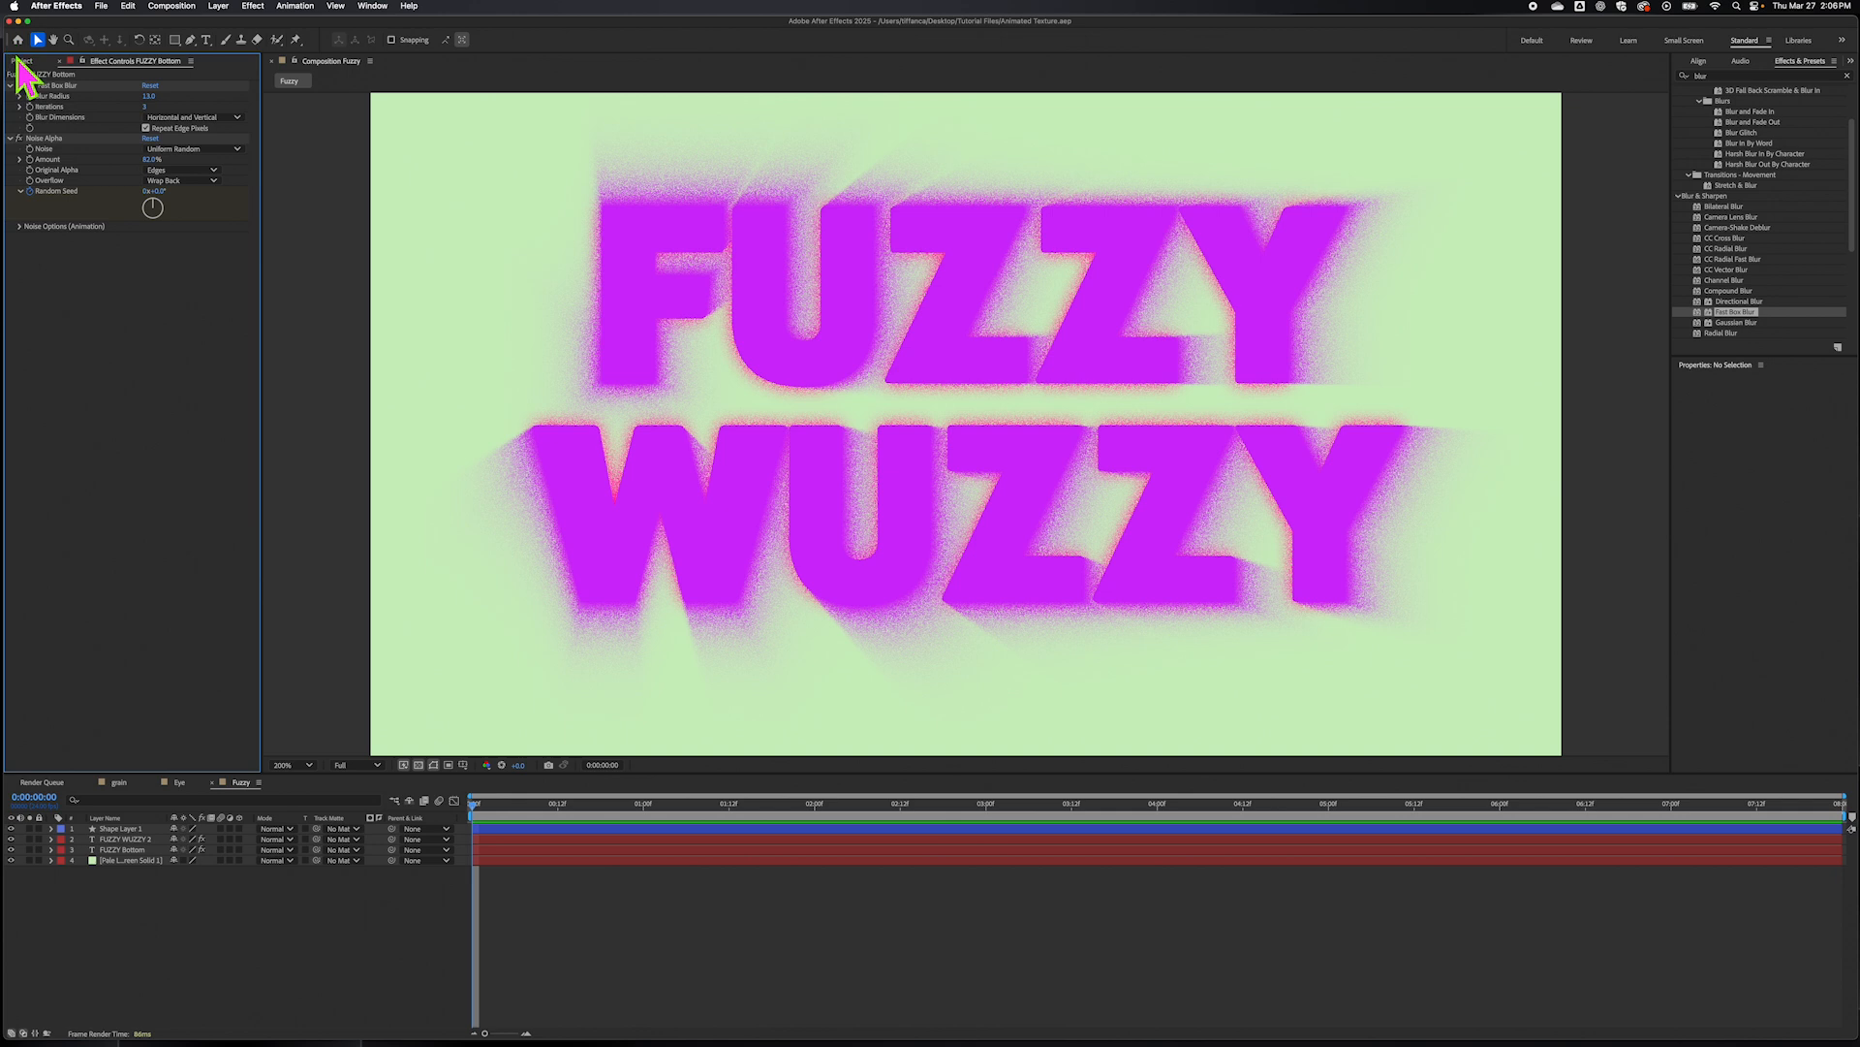
- Create a new composition named "paper" with a height of 1920 px, making it a 1920 x 1920 square
{"action": "left_click", "coordinate": [21, 61]}
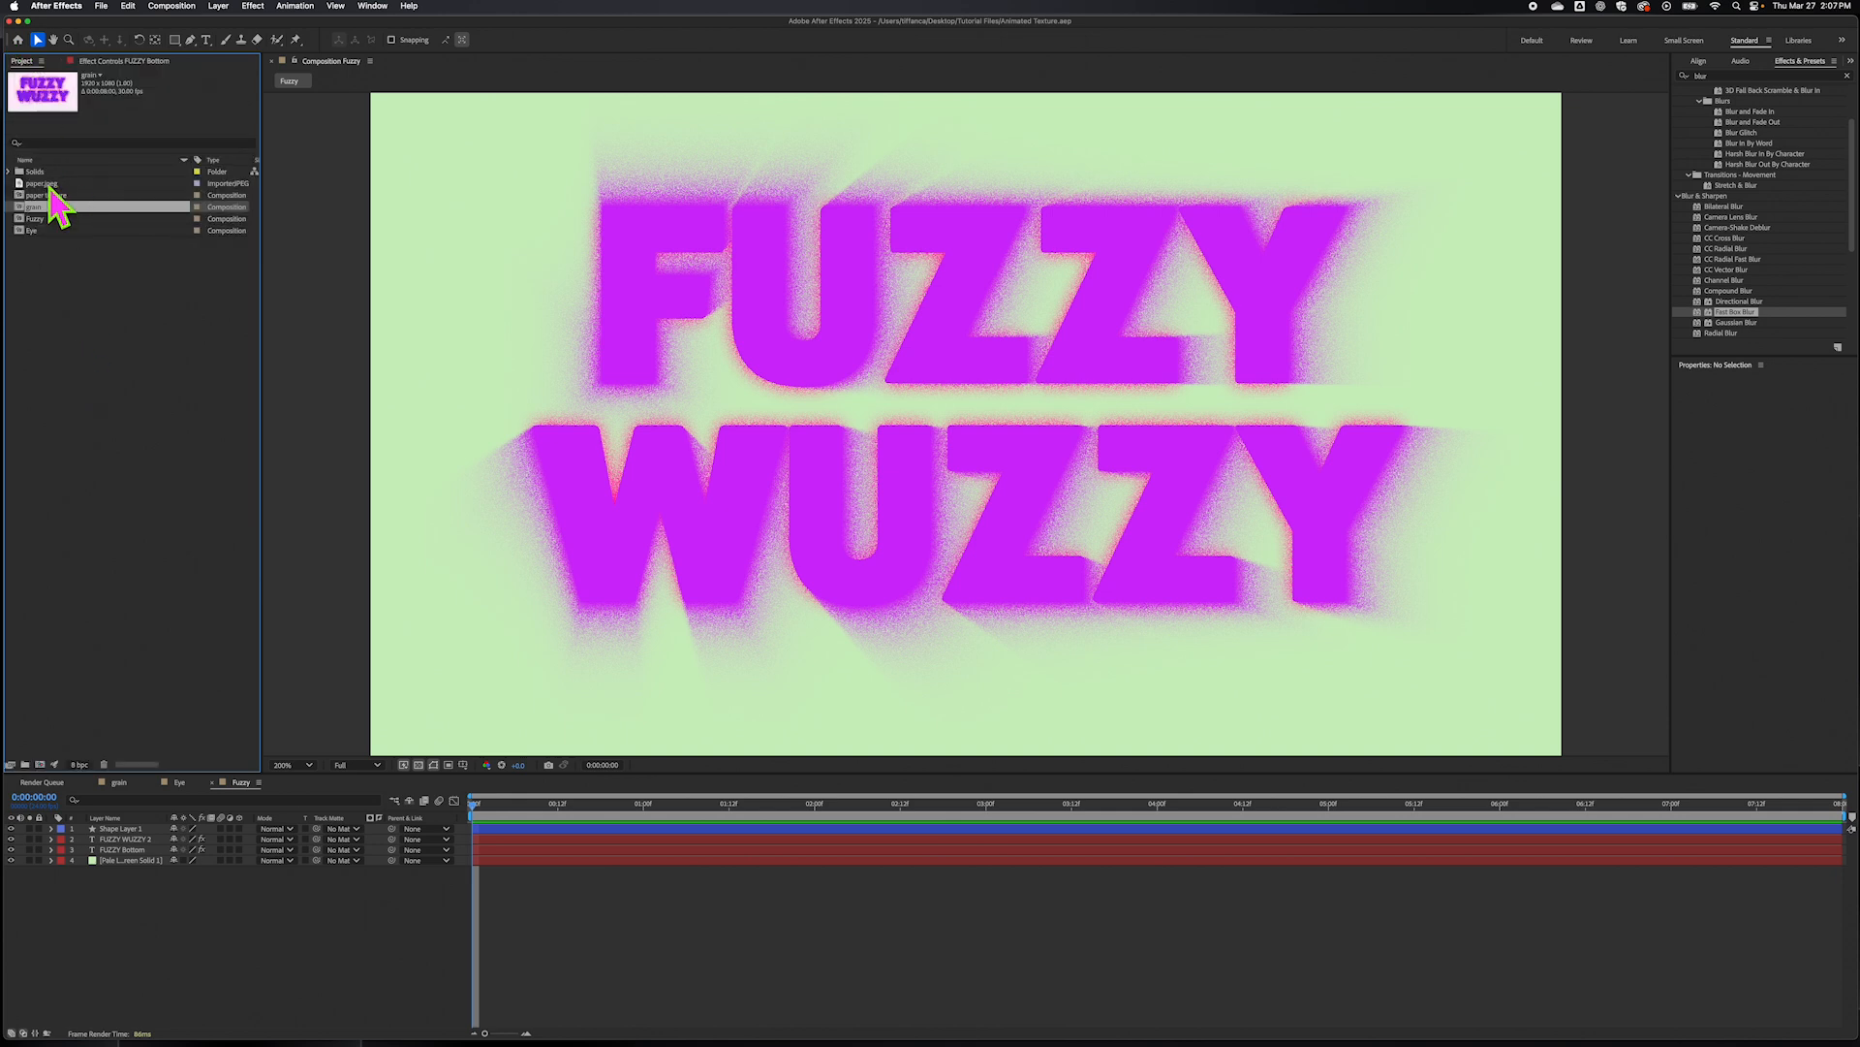
{"action": "left_click", "coordinate": [64, 351]}
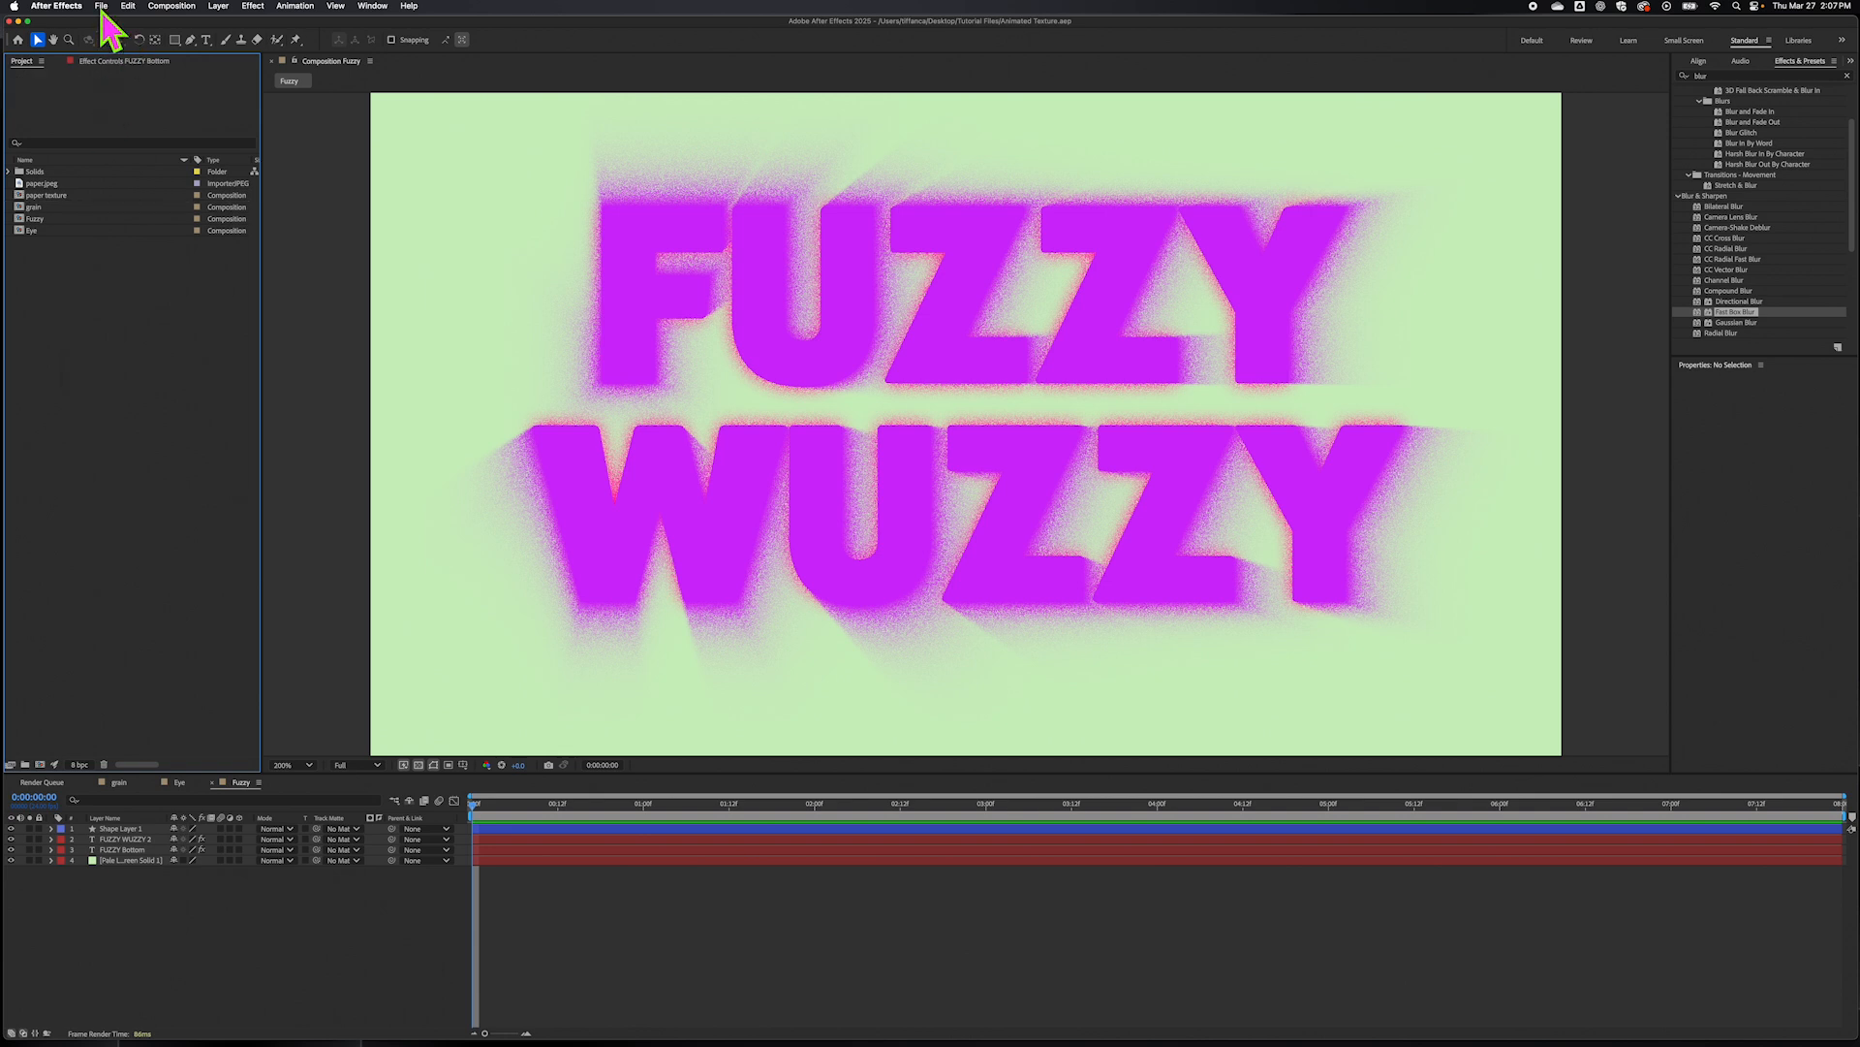
{"action": "left_click", "coordinate": [172, 6]}
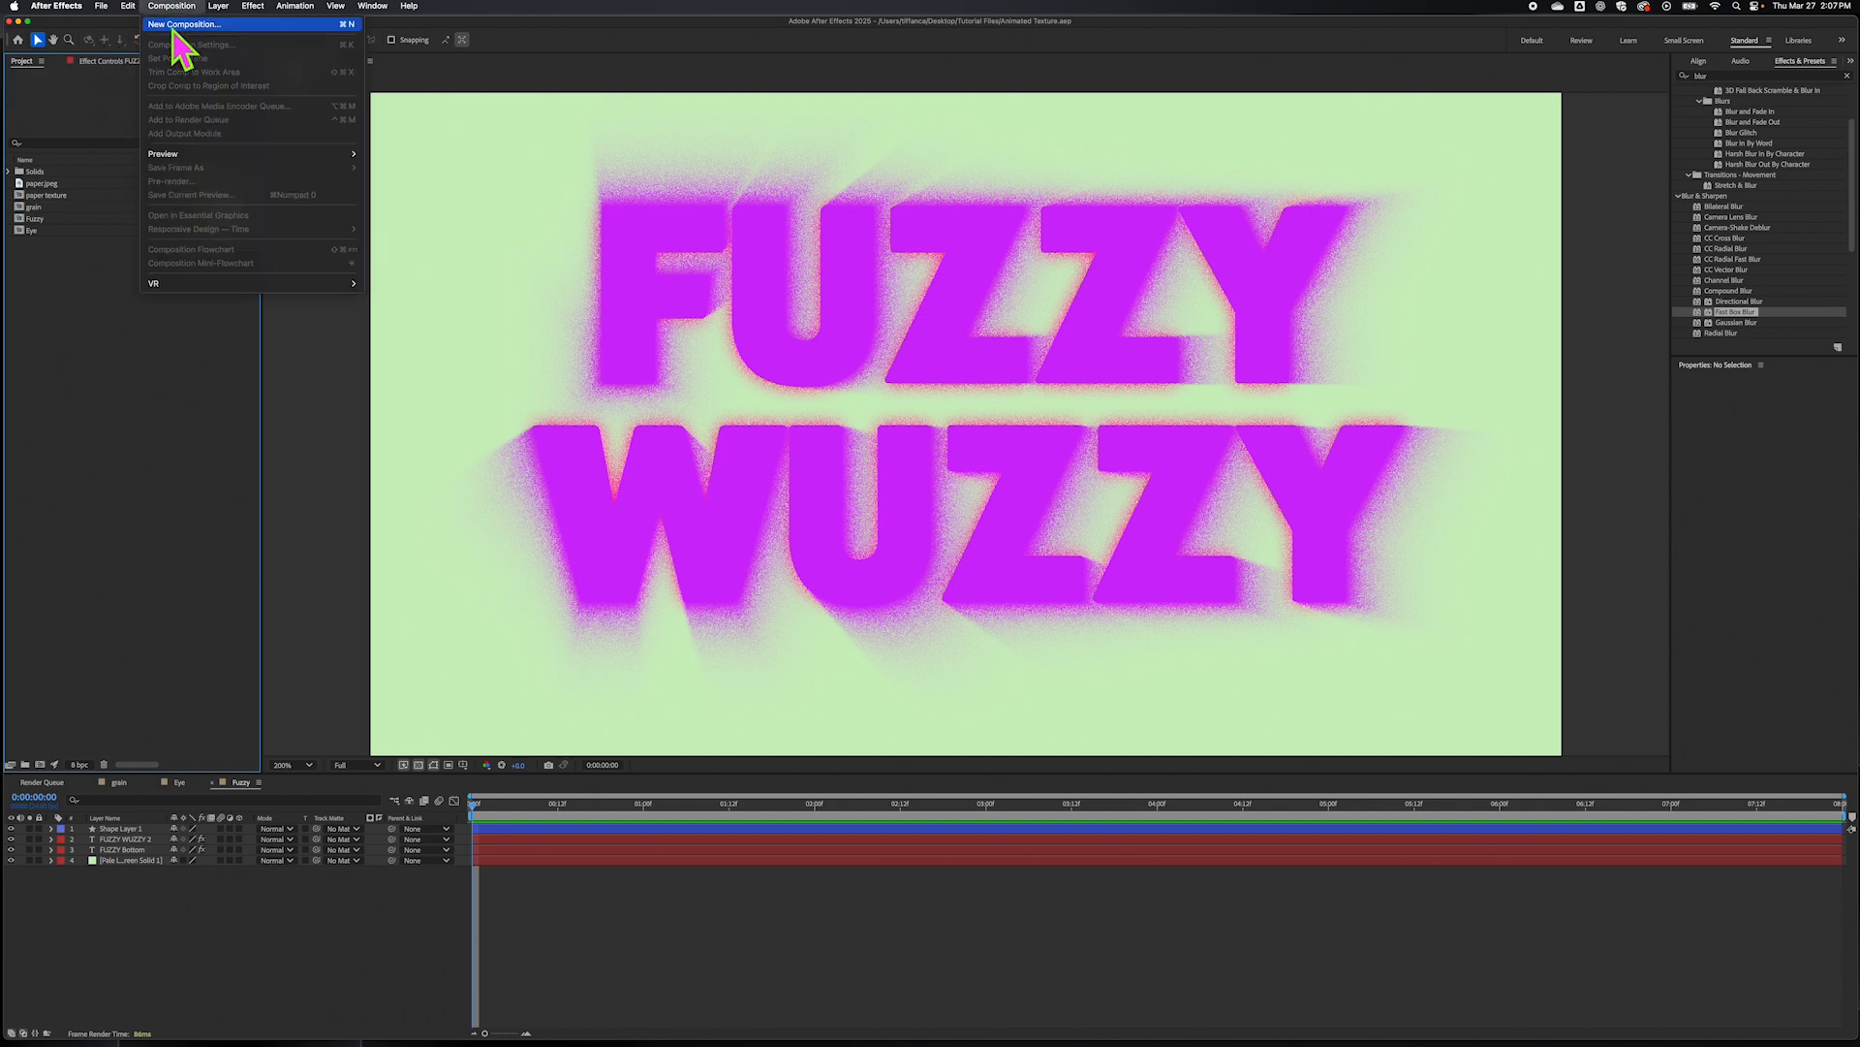
{"action": "left_click", "coordinate": [180, 25]}
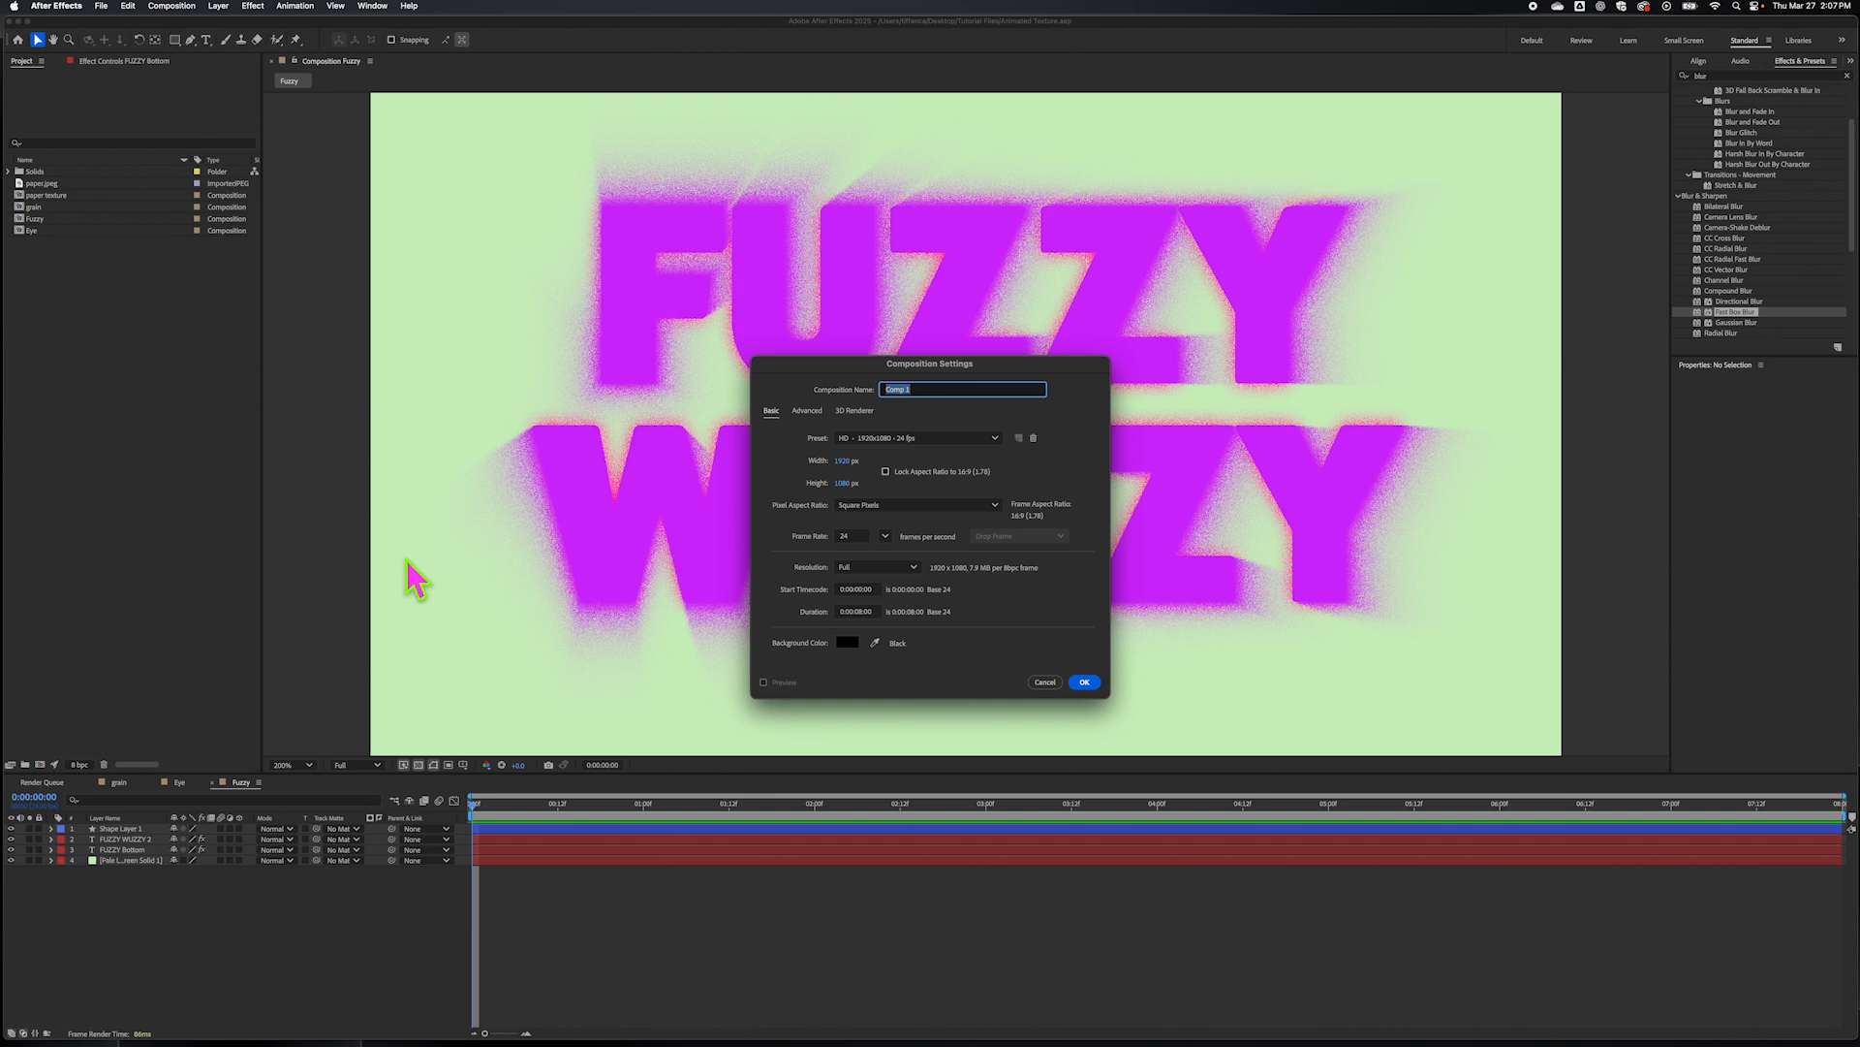
{"action": "type", "text": "paper"}
{"action": "left_click", "coordinate": [1091, 385]}
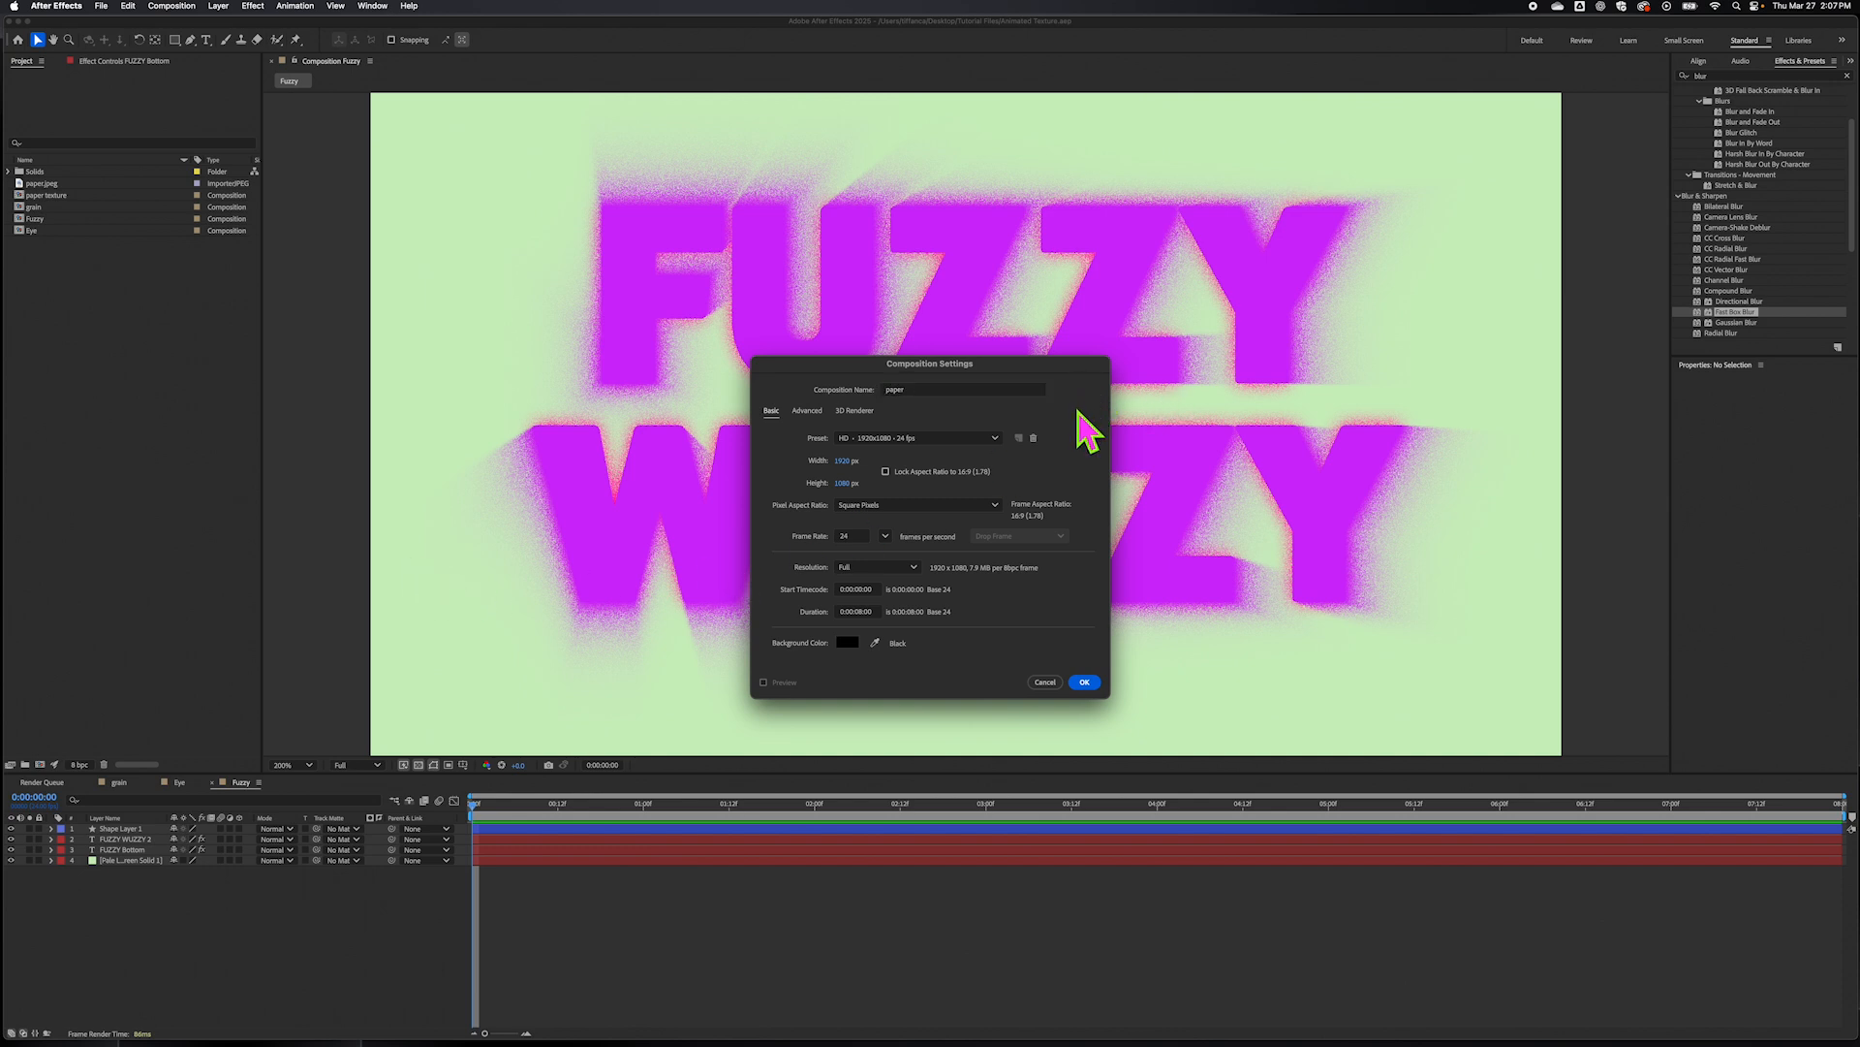
{"action": "left_click", "coordinate": [846, 483]}
{"action": "type", "text": "1920"}
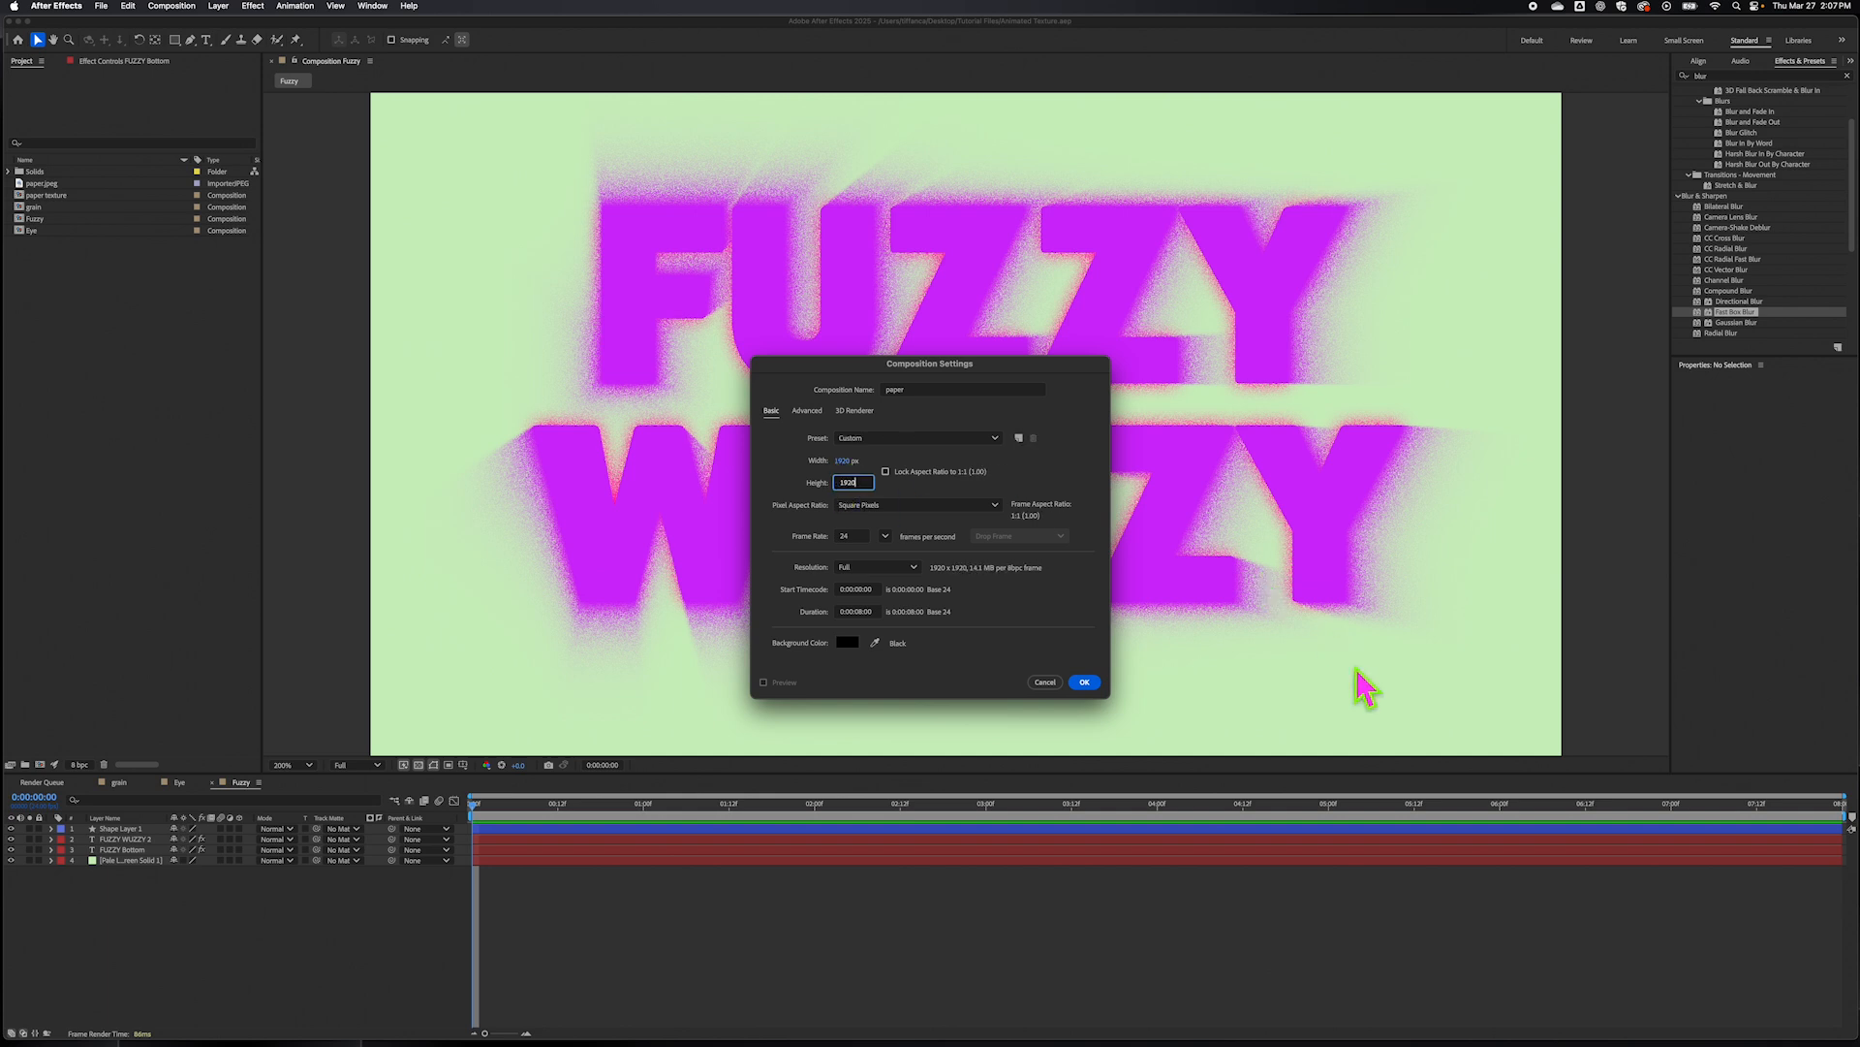
{"action": "left_click", "coordinate": [1032, 641]}
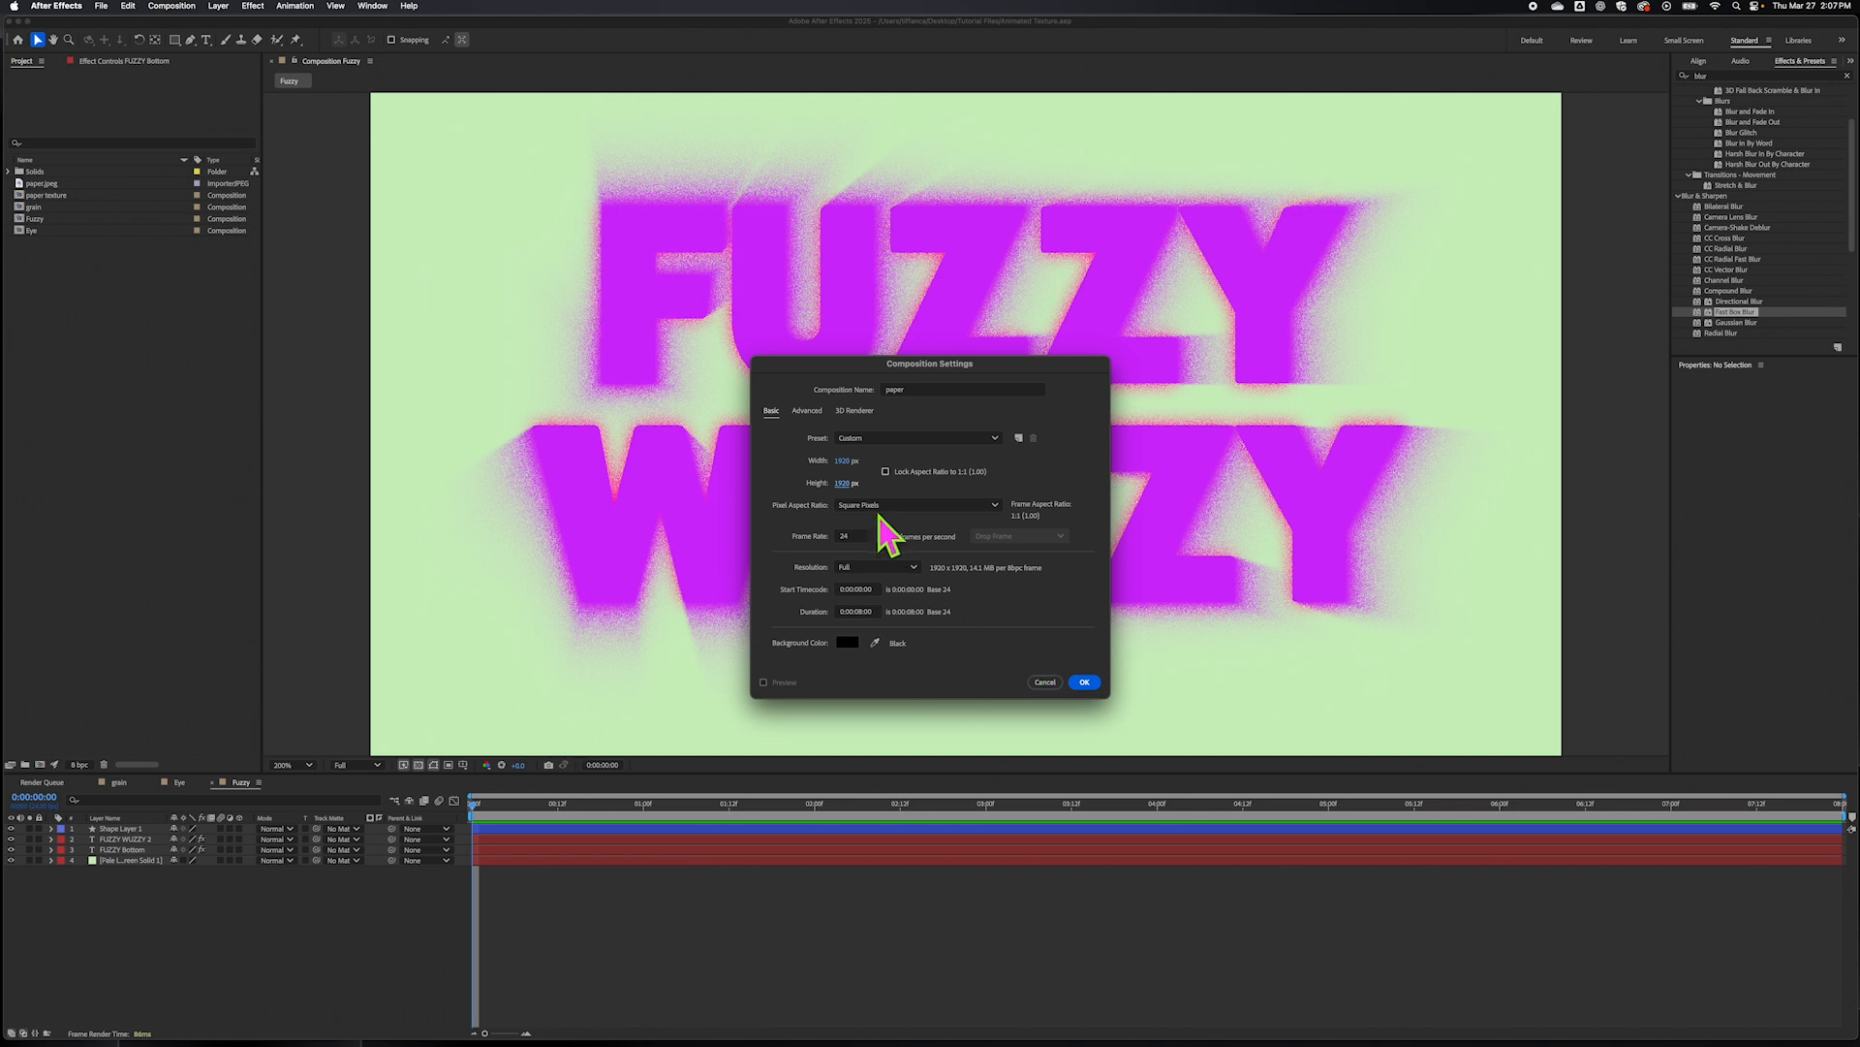
{"action": "left_click", "coordinate": [1086, 683]}
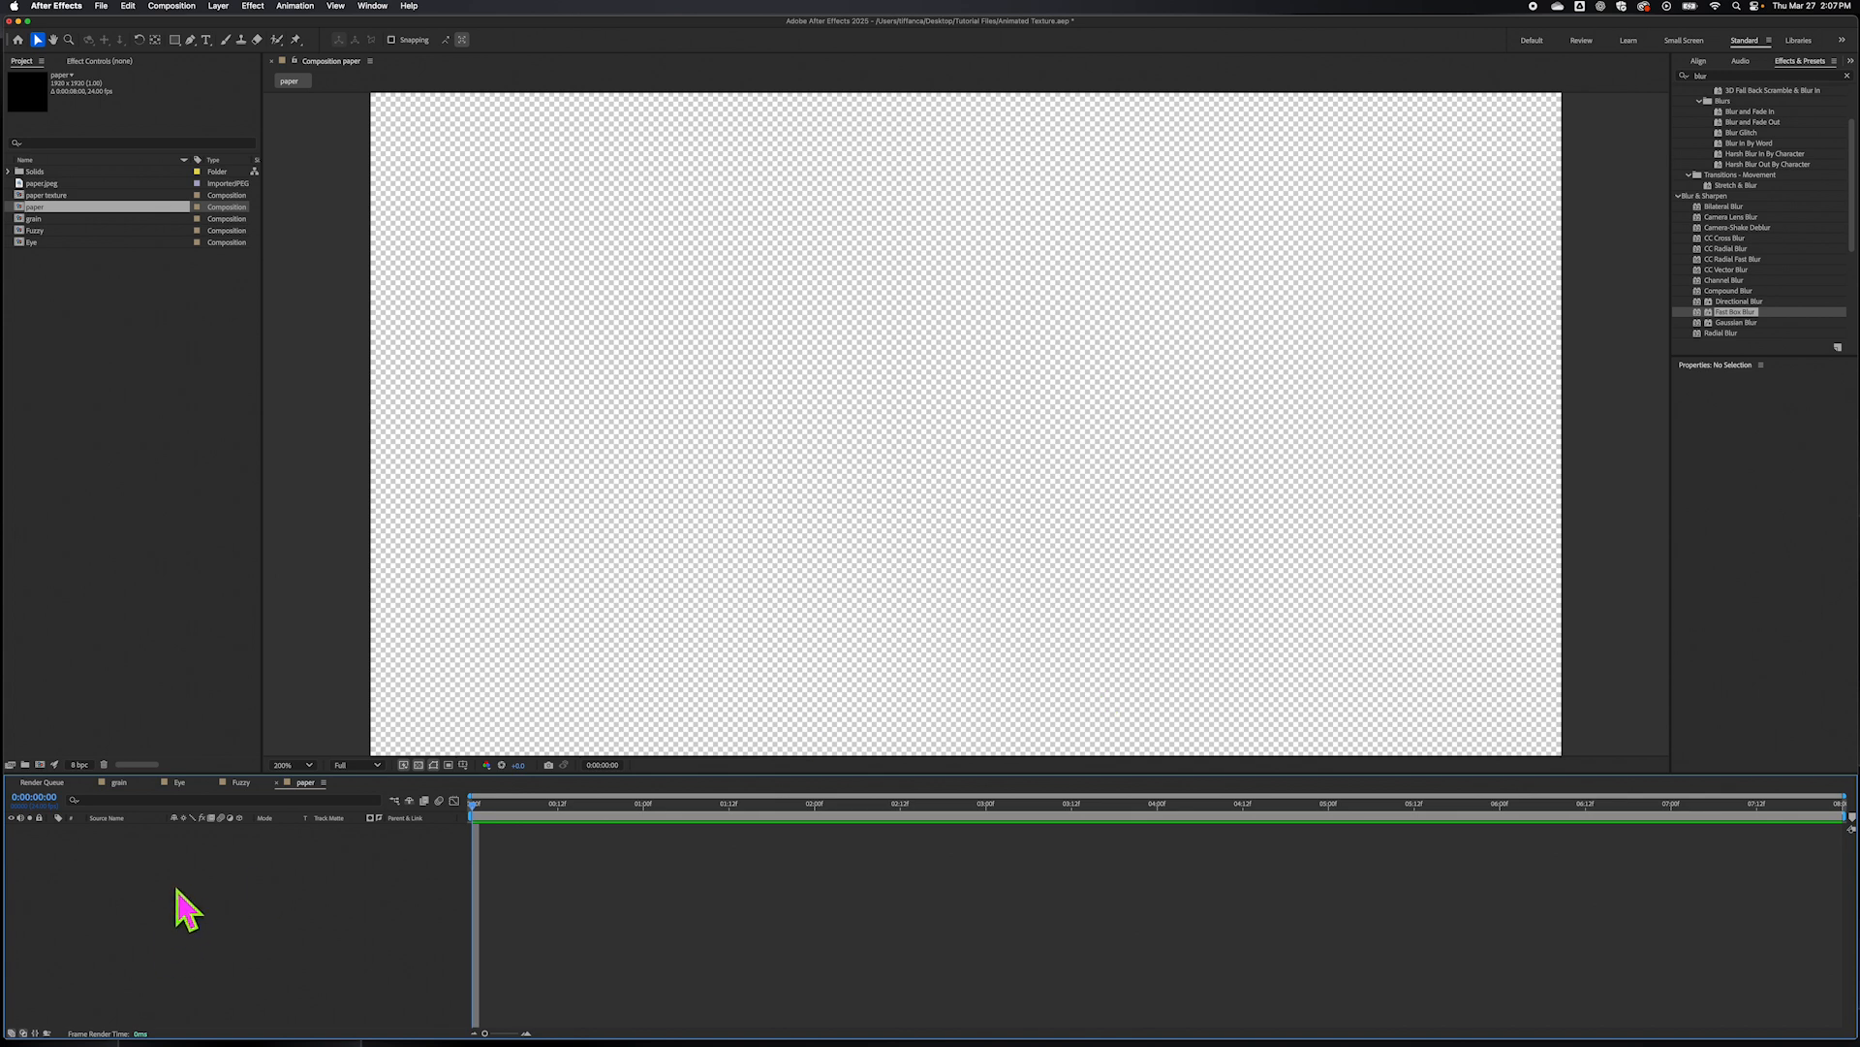
- Add paper.jpeg to the paper composition and scale the layer down to 56% so it still fills the frame
{"action": "scroll", "coordinate": [571, 669], "scroll_direction": "down", "scroll_amount": 1}
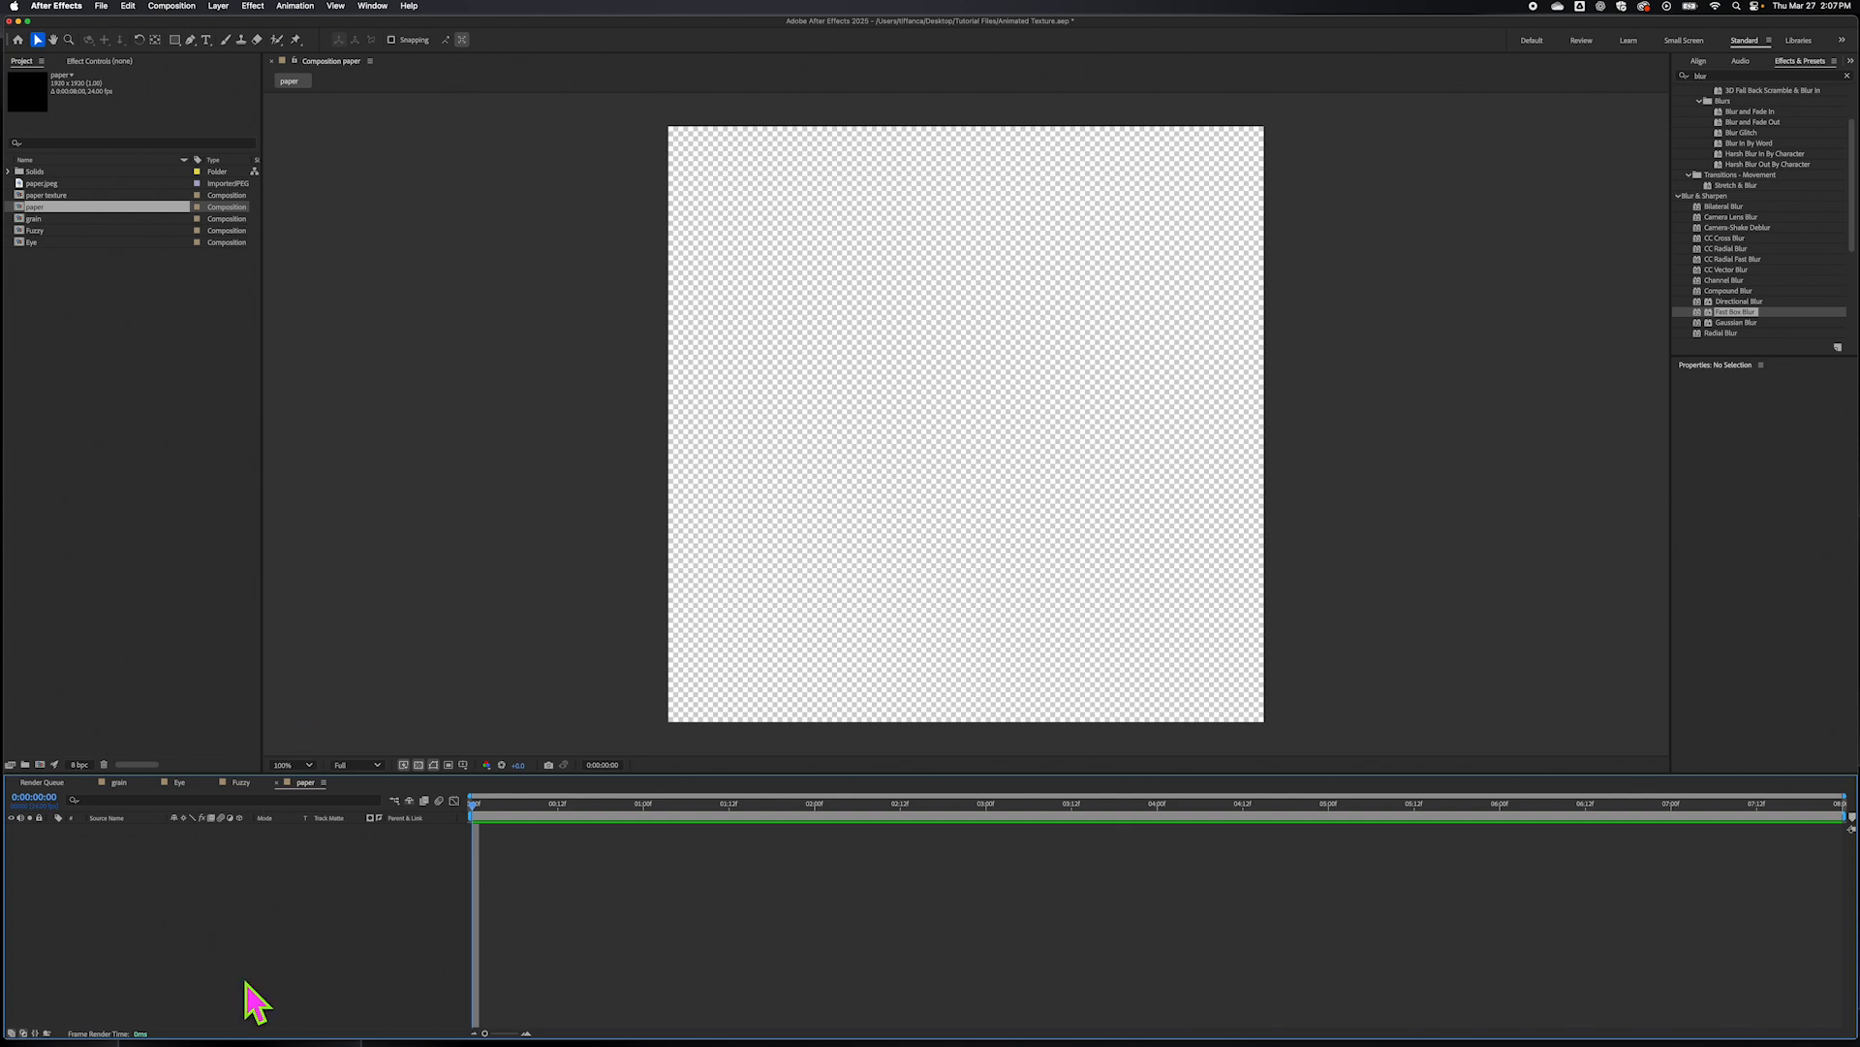
{"action": "left_click", "coordinate": [46, 184]}
{"action": "left_click_drag", "start_coordinate": [48, 189], "coordinate": [185, 937]}
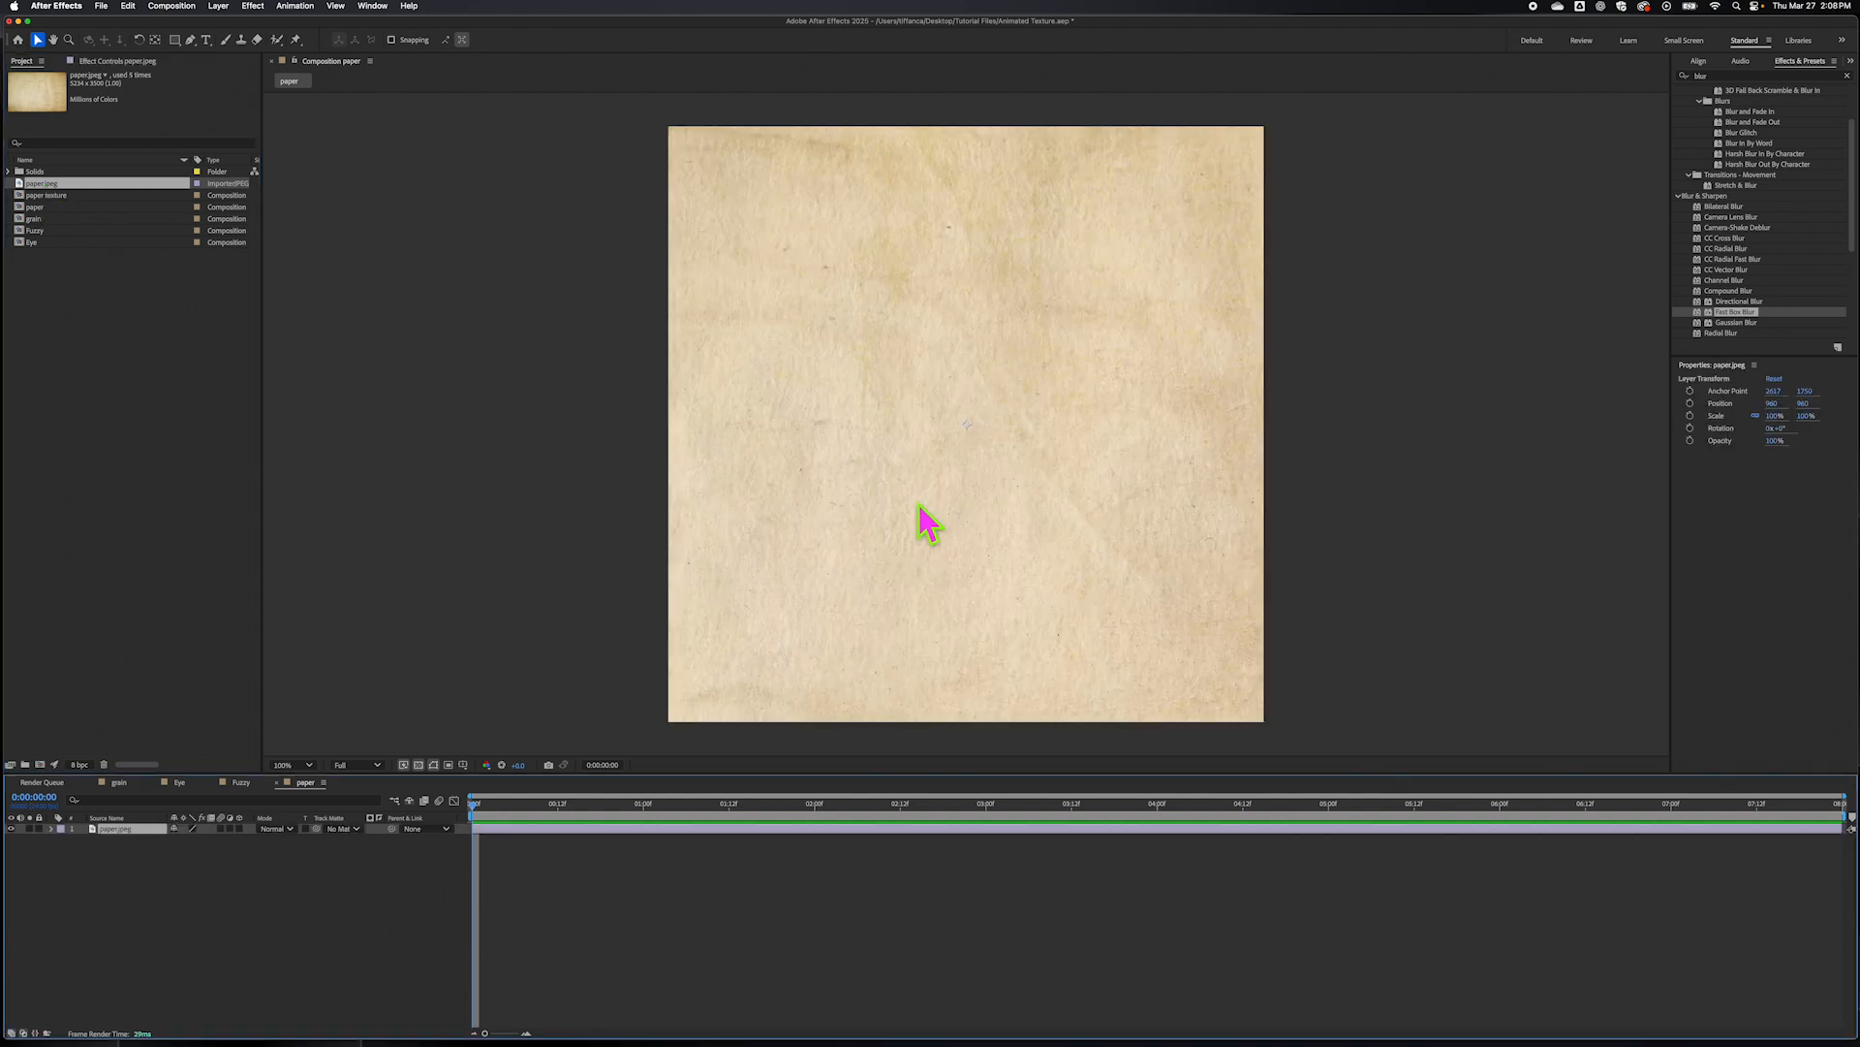
{"action": "key", "text": "s"}
{"action": "mouse_move", "coordinate": [187, 839]}
{"action": "left_mouse_down"}
{"action": "mouse_move", "coordinate": [136, 838]}
{"action": "mouse_move", "coordinate": [152, 837]}
{"action": "left_mouse_up"}
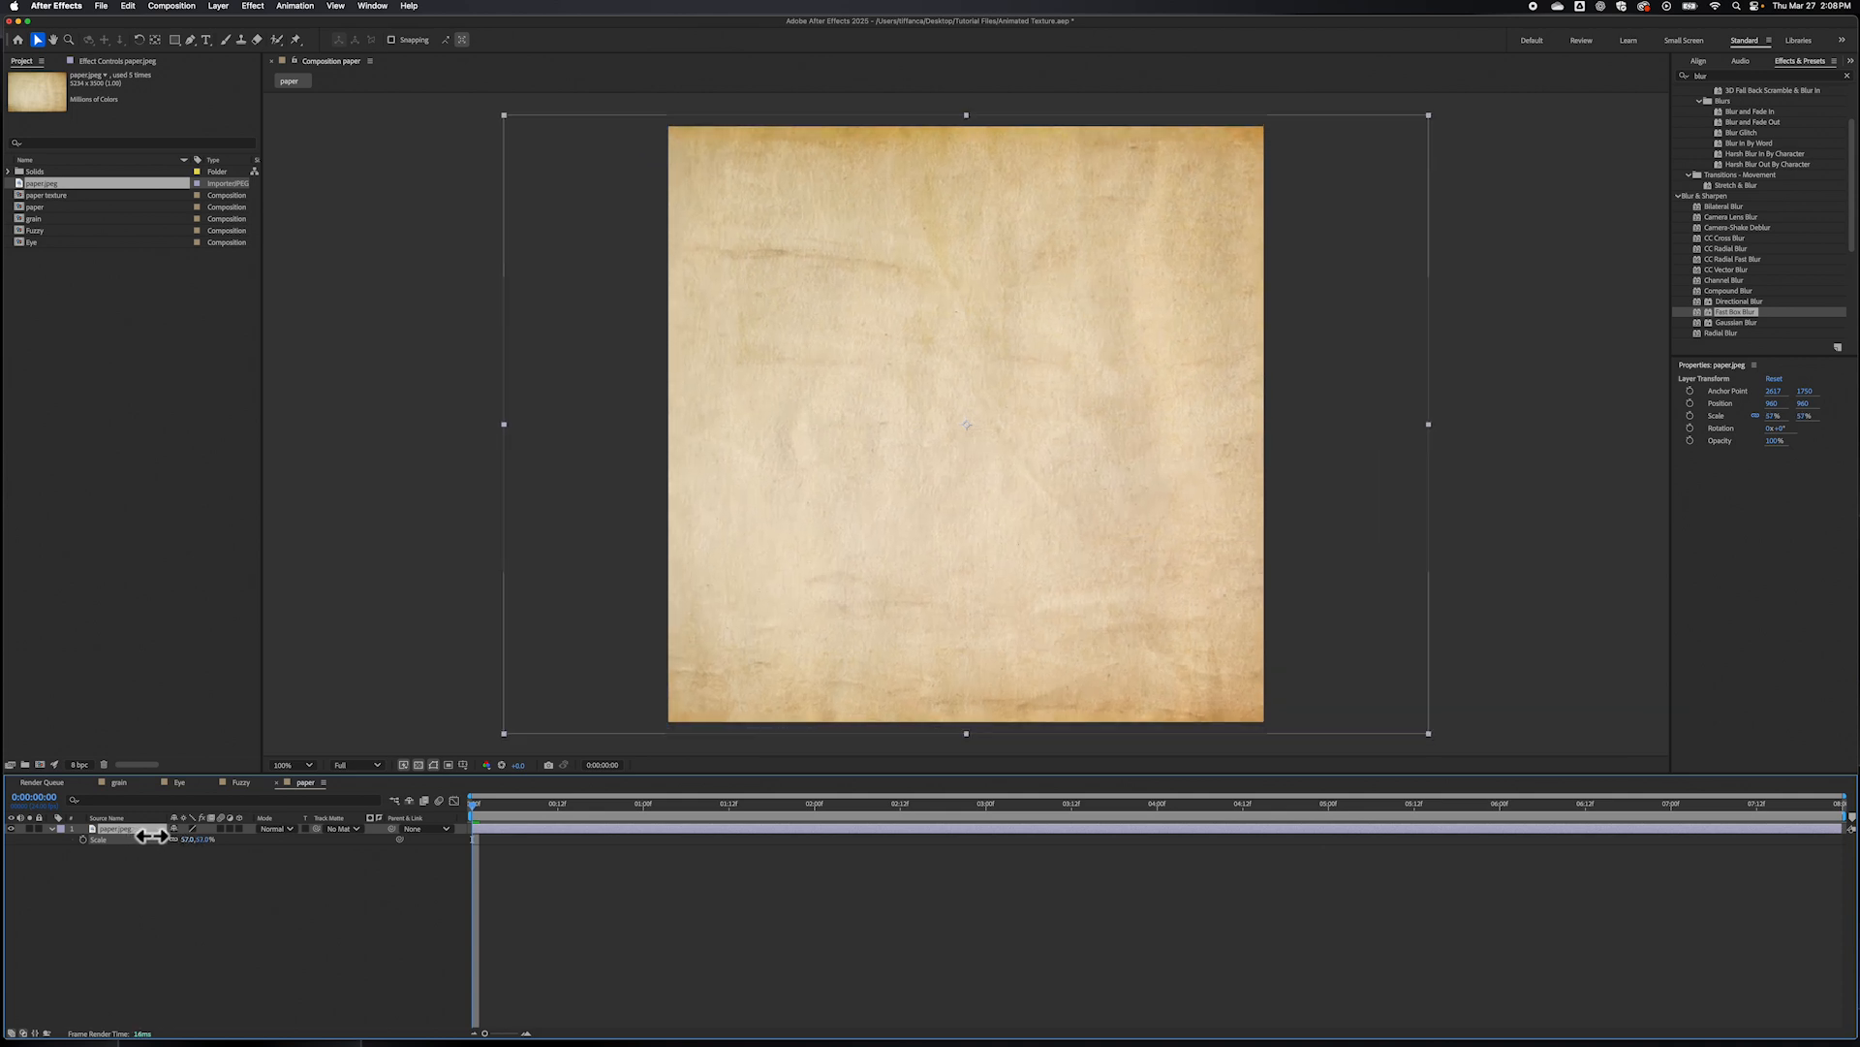
{"action": "left_click_drag", "start_coordinate": [151, 836], "coordinate": [147, 837]}
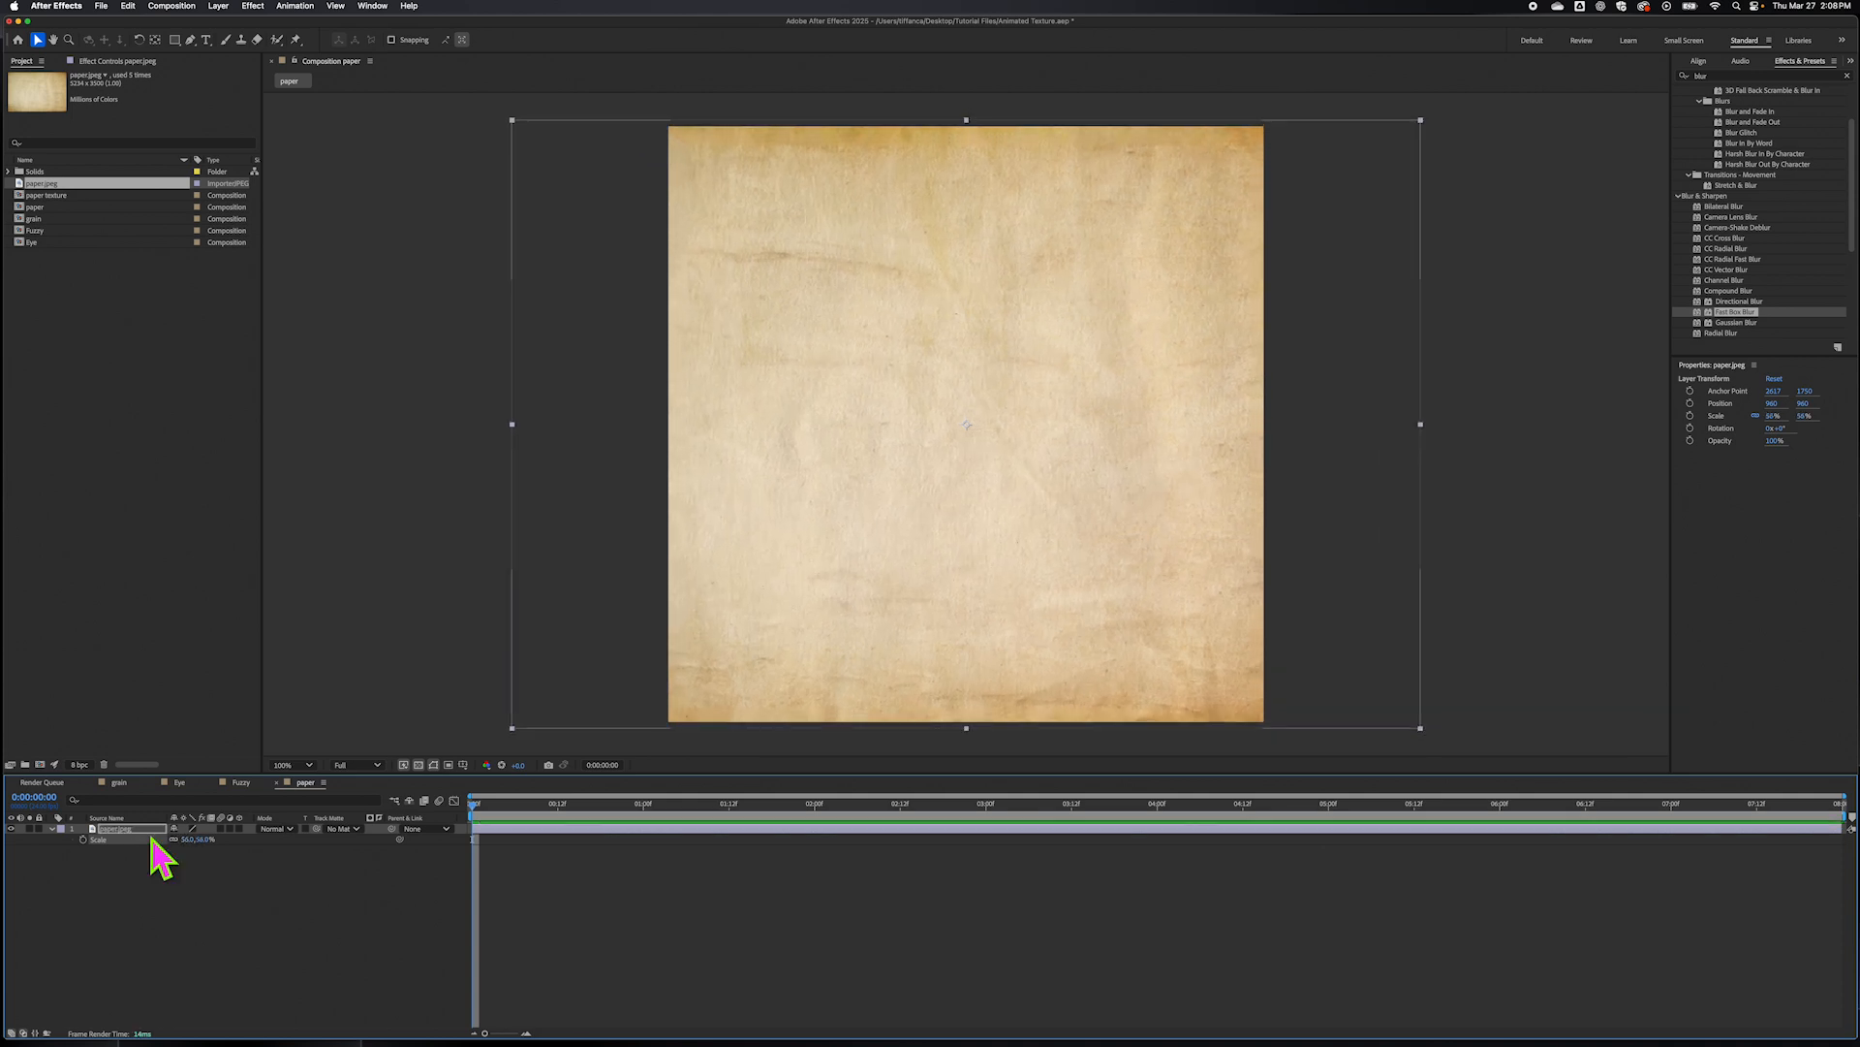
{"action": "left_click", "coordinate": [97, 921]}
- Shorten the paper composition's duration to 16 frames
{"action": "left_click", "coordinate": [130, 829]}
{"action": "left_click", "coordinate": [172, 6]}
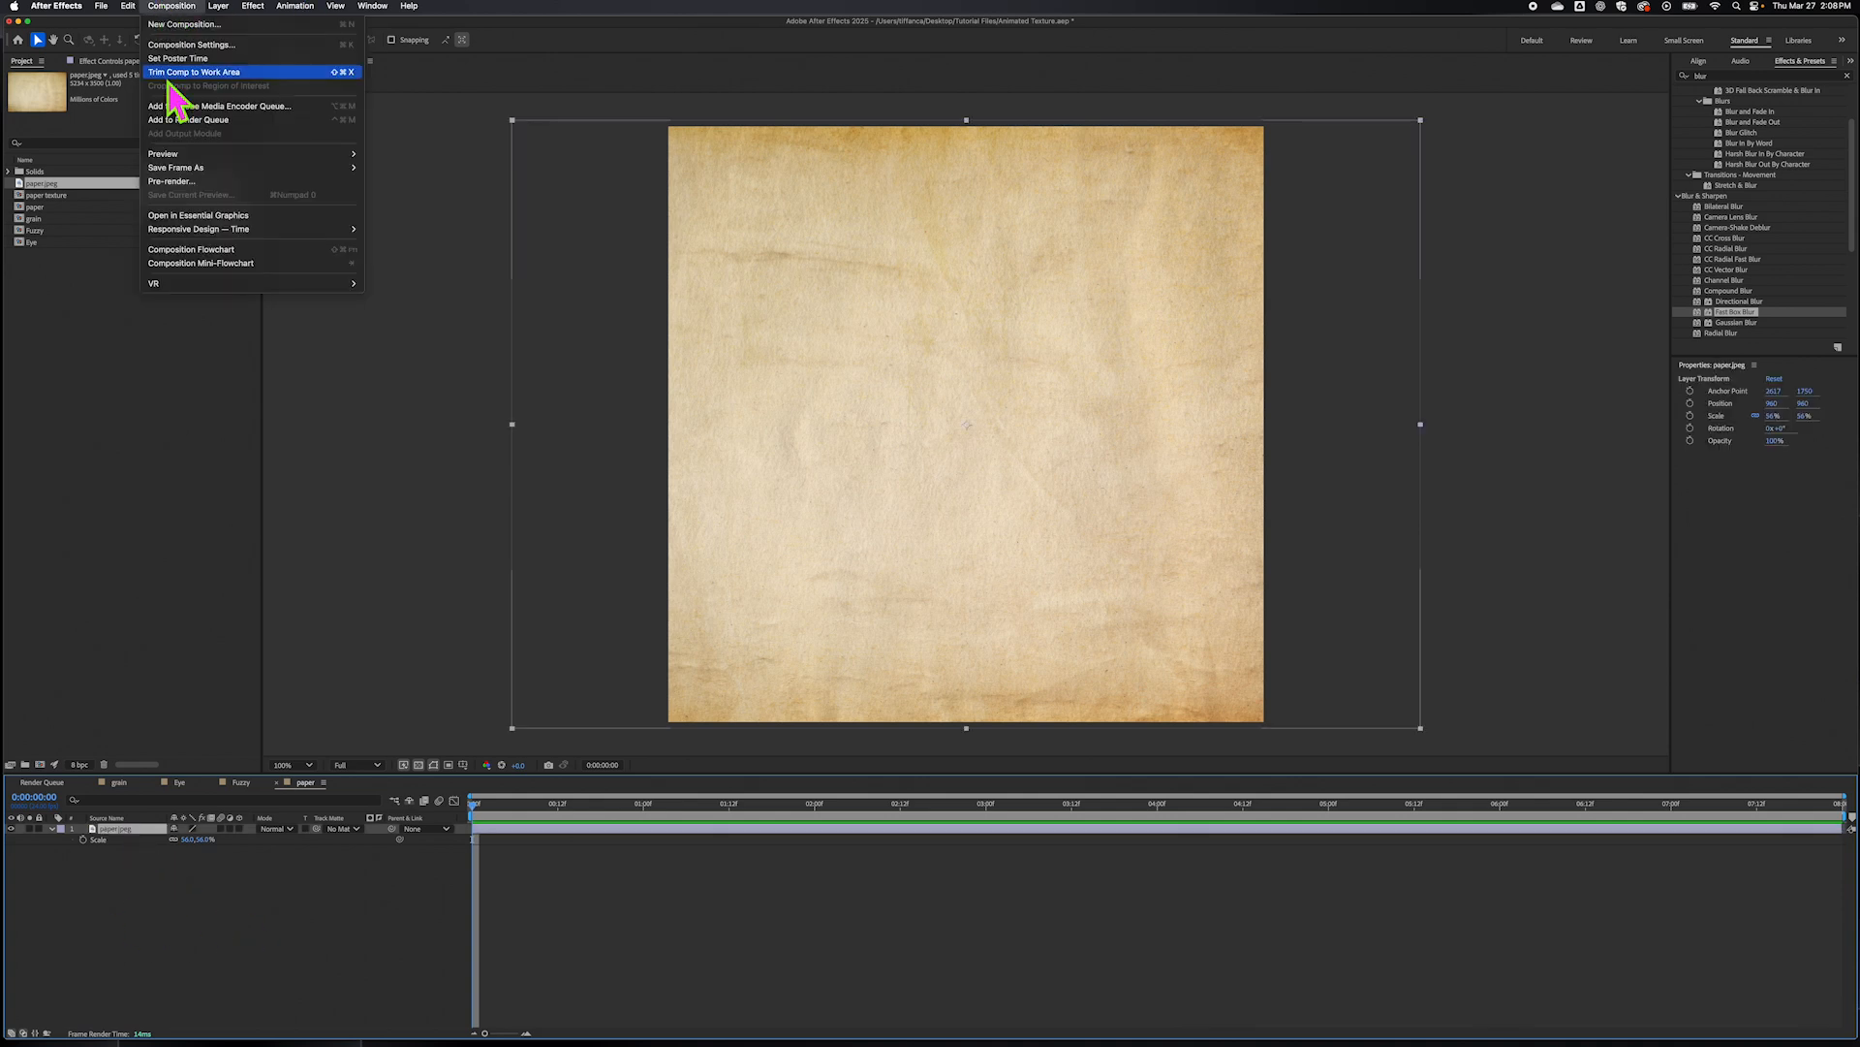
{"action": "left_click", "coordinate": [217, 45]}
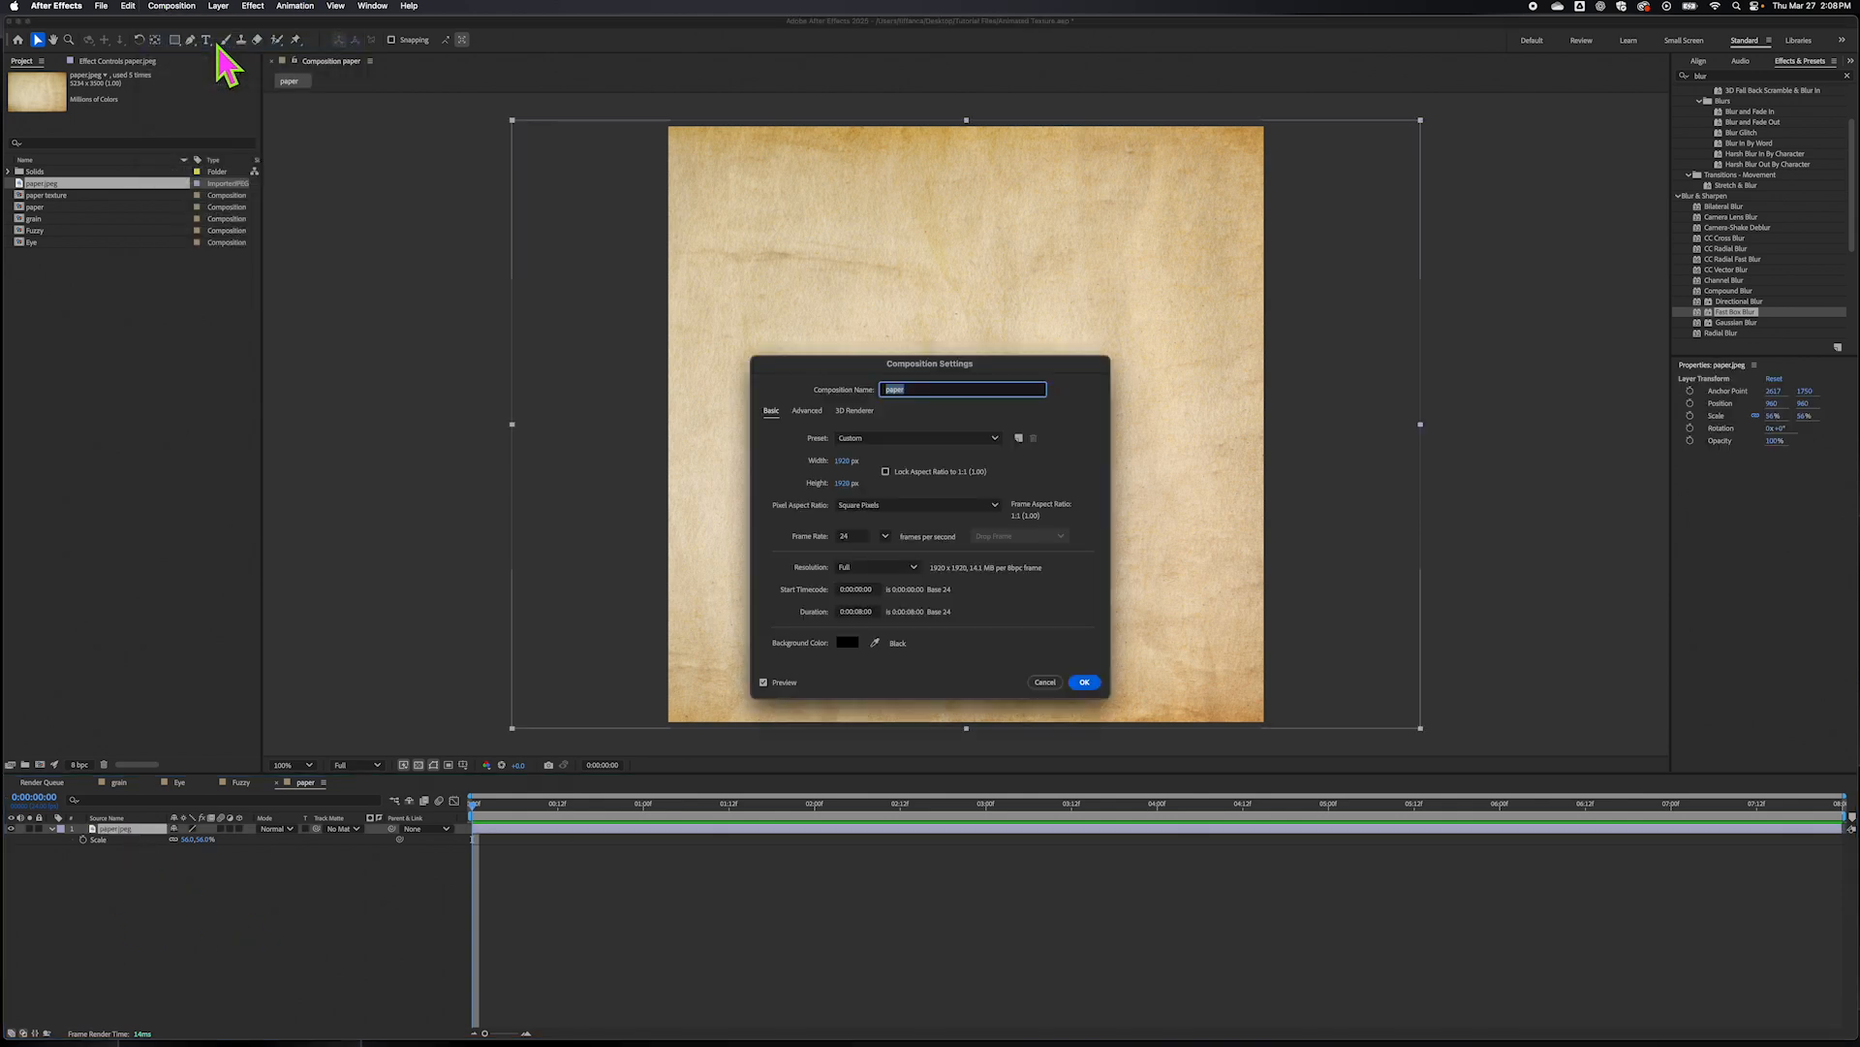
{"action": "left_click", "coordinate": [858, 612]}
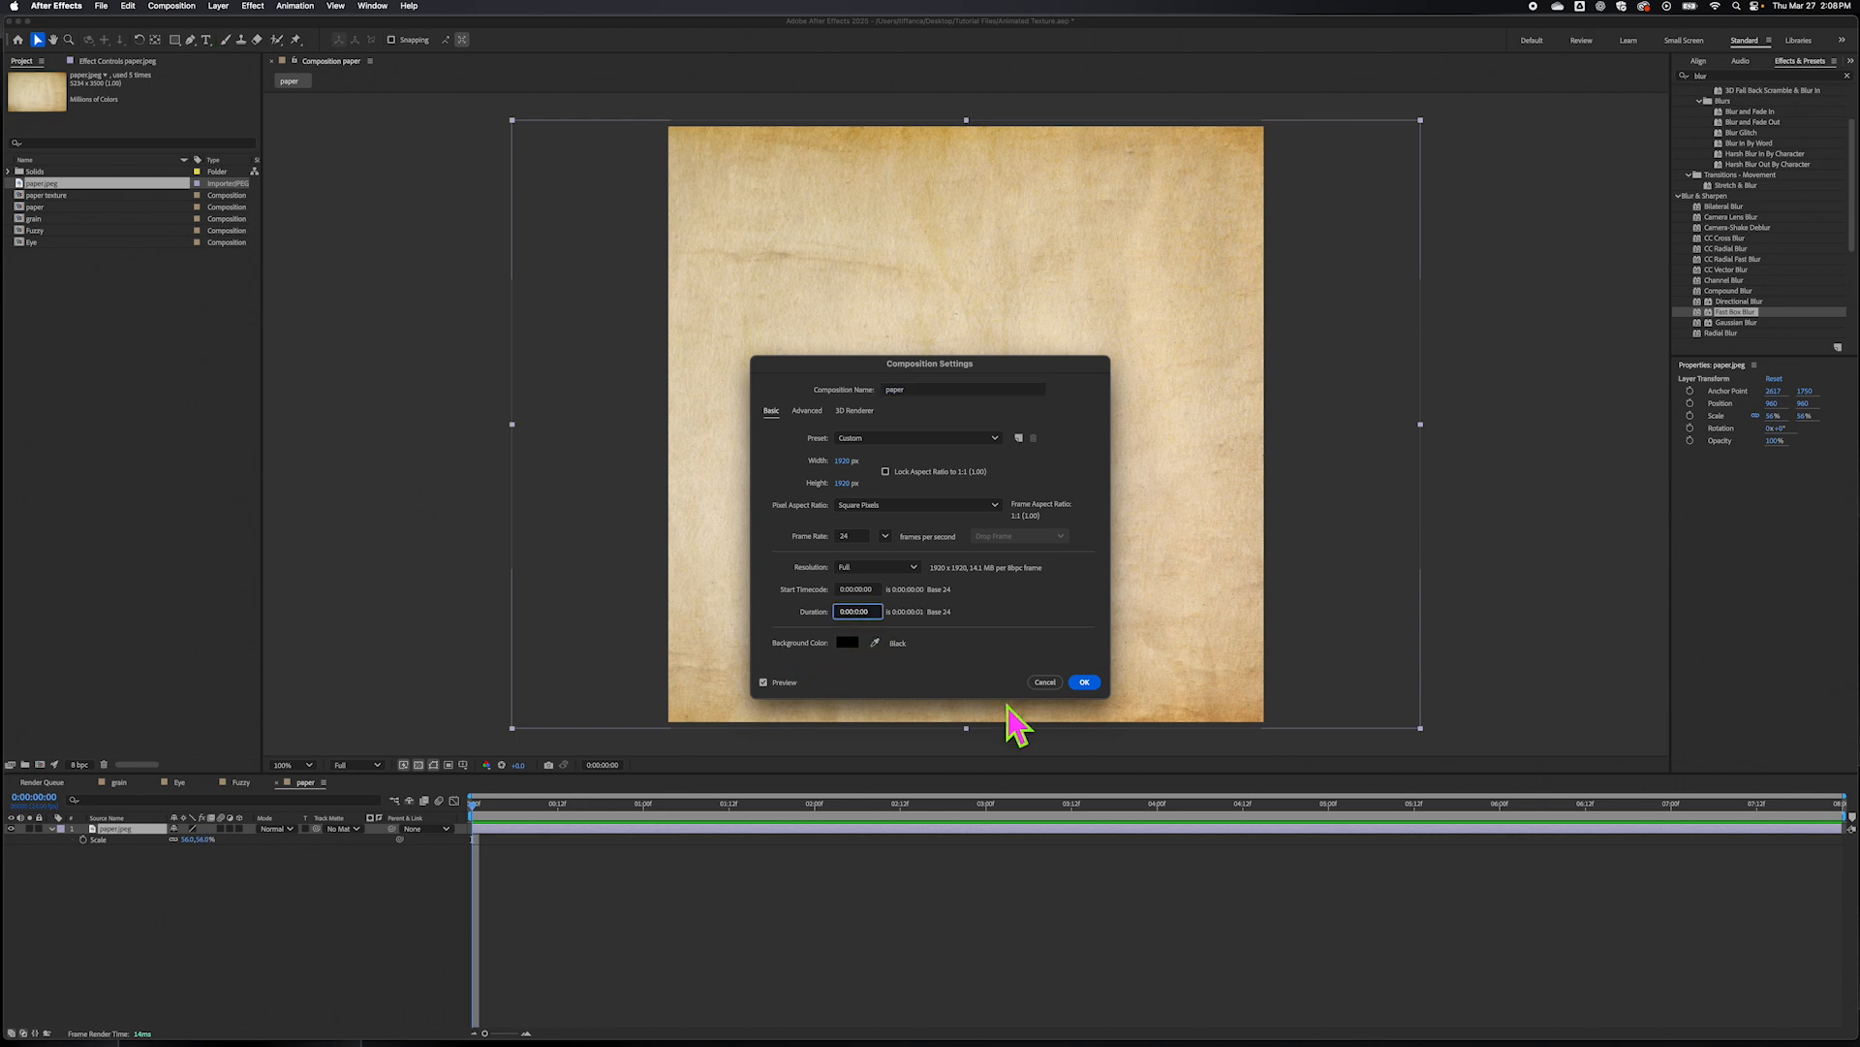
{"action": "type", "text": "0"}
{"action": "left_click", "coordinate": [1085, 682]}
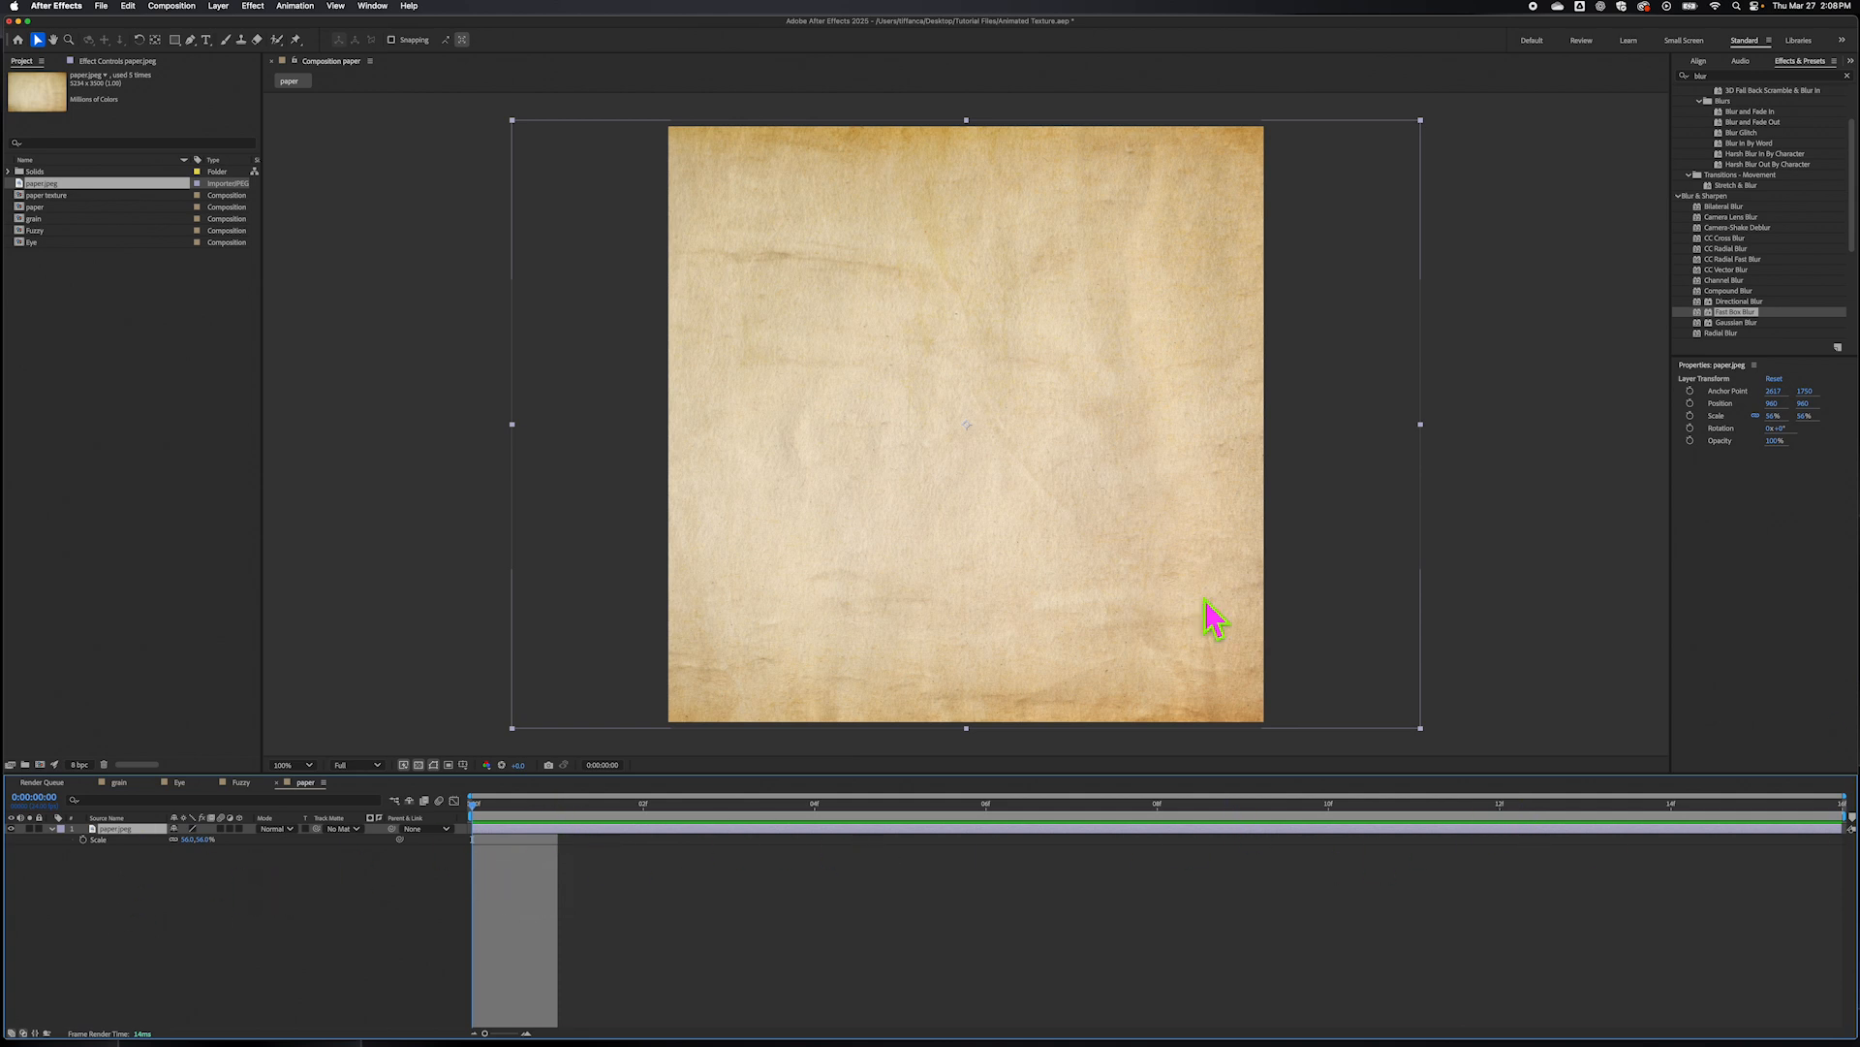
- Collapse the paper.jpeg layer's properties and duplicate the layer three times at the start of the timeline
{"action": "left_click", "coordinate": [126, 863]}
{"action": "left_click", "coordinate": [52, 829]}
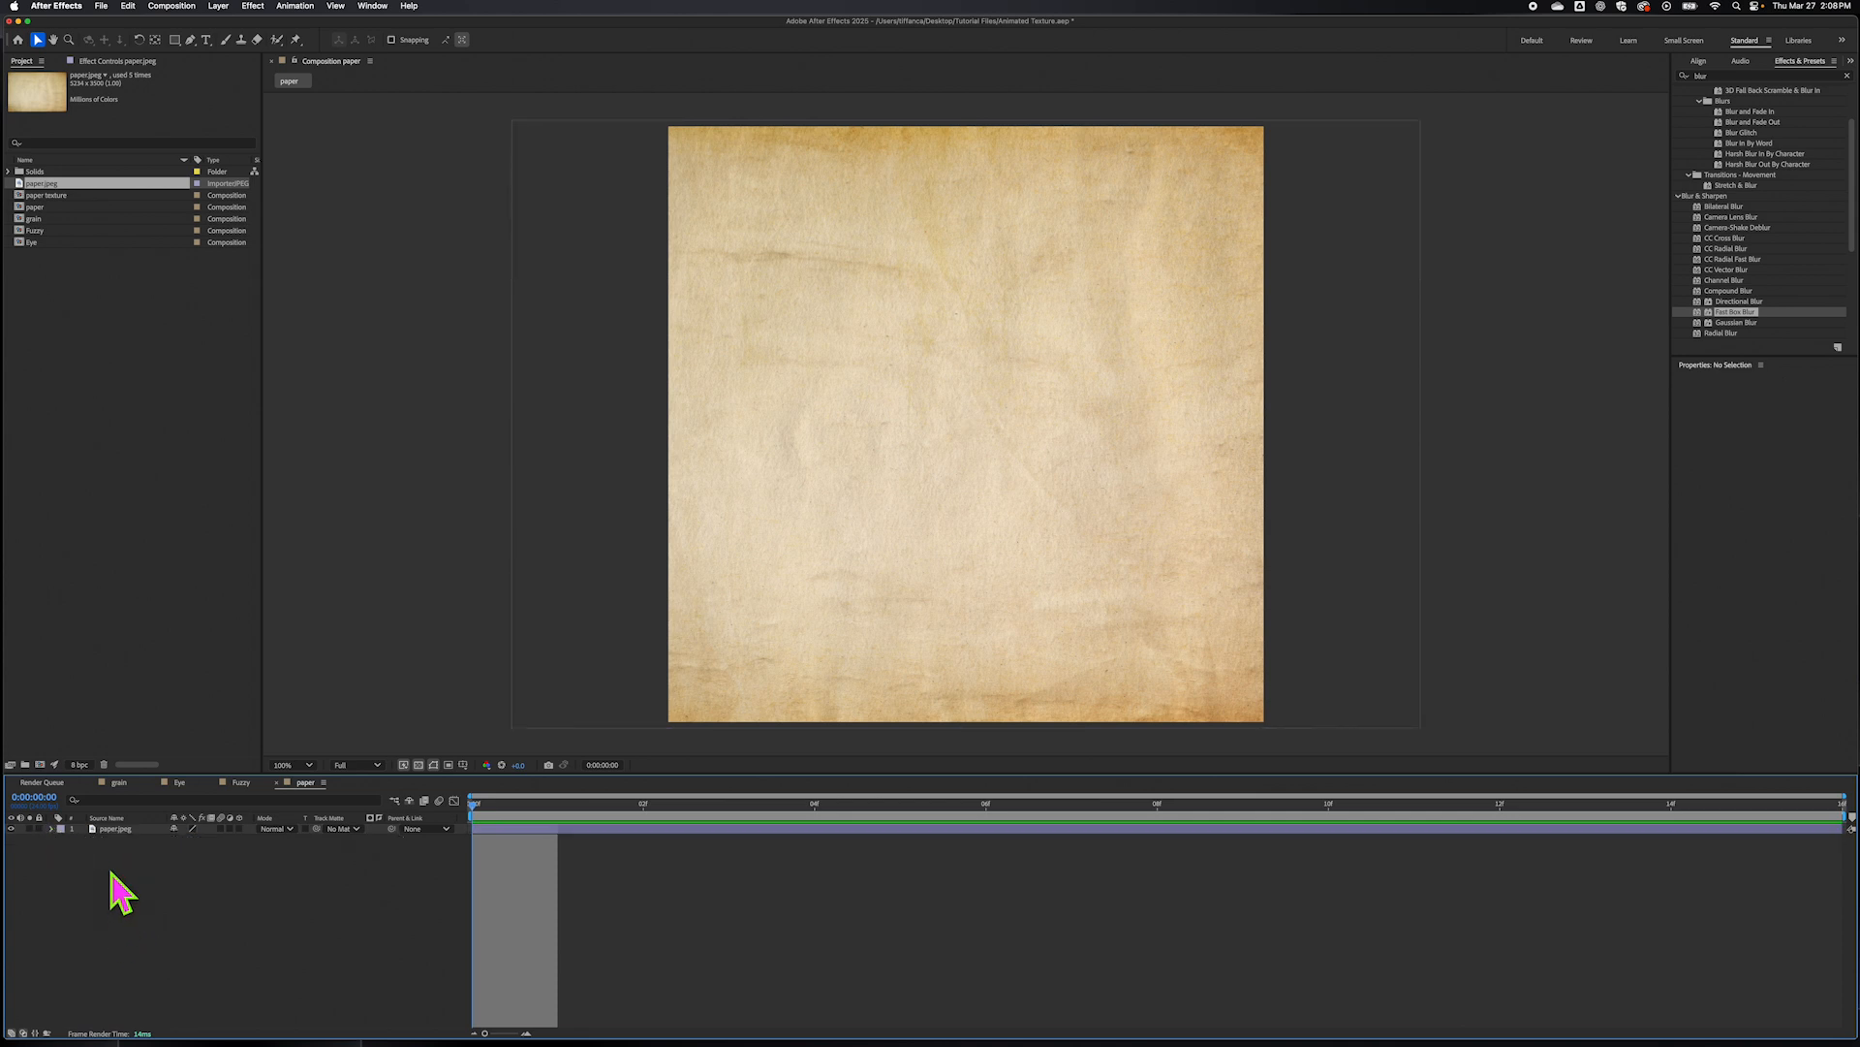
{"action": "left_click_drag", "start_coordinate": [475, 802], "coordinate": [431, 877]}
{"action": "left_click", "coordinate": [124, 831]}
{"action": "key", "text": "super+d"}
{"action": "key", "text": "super+d"}
{"action": "key", "text": "super+d"}
{"action": "left_click", "coordinate": [126, 881]}
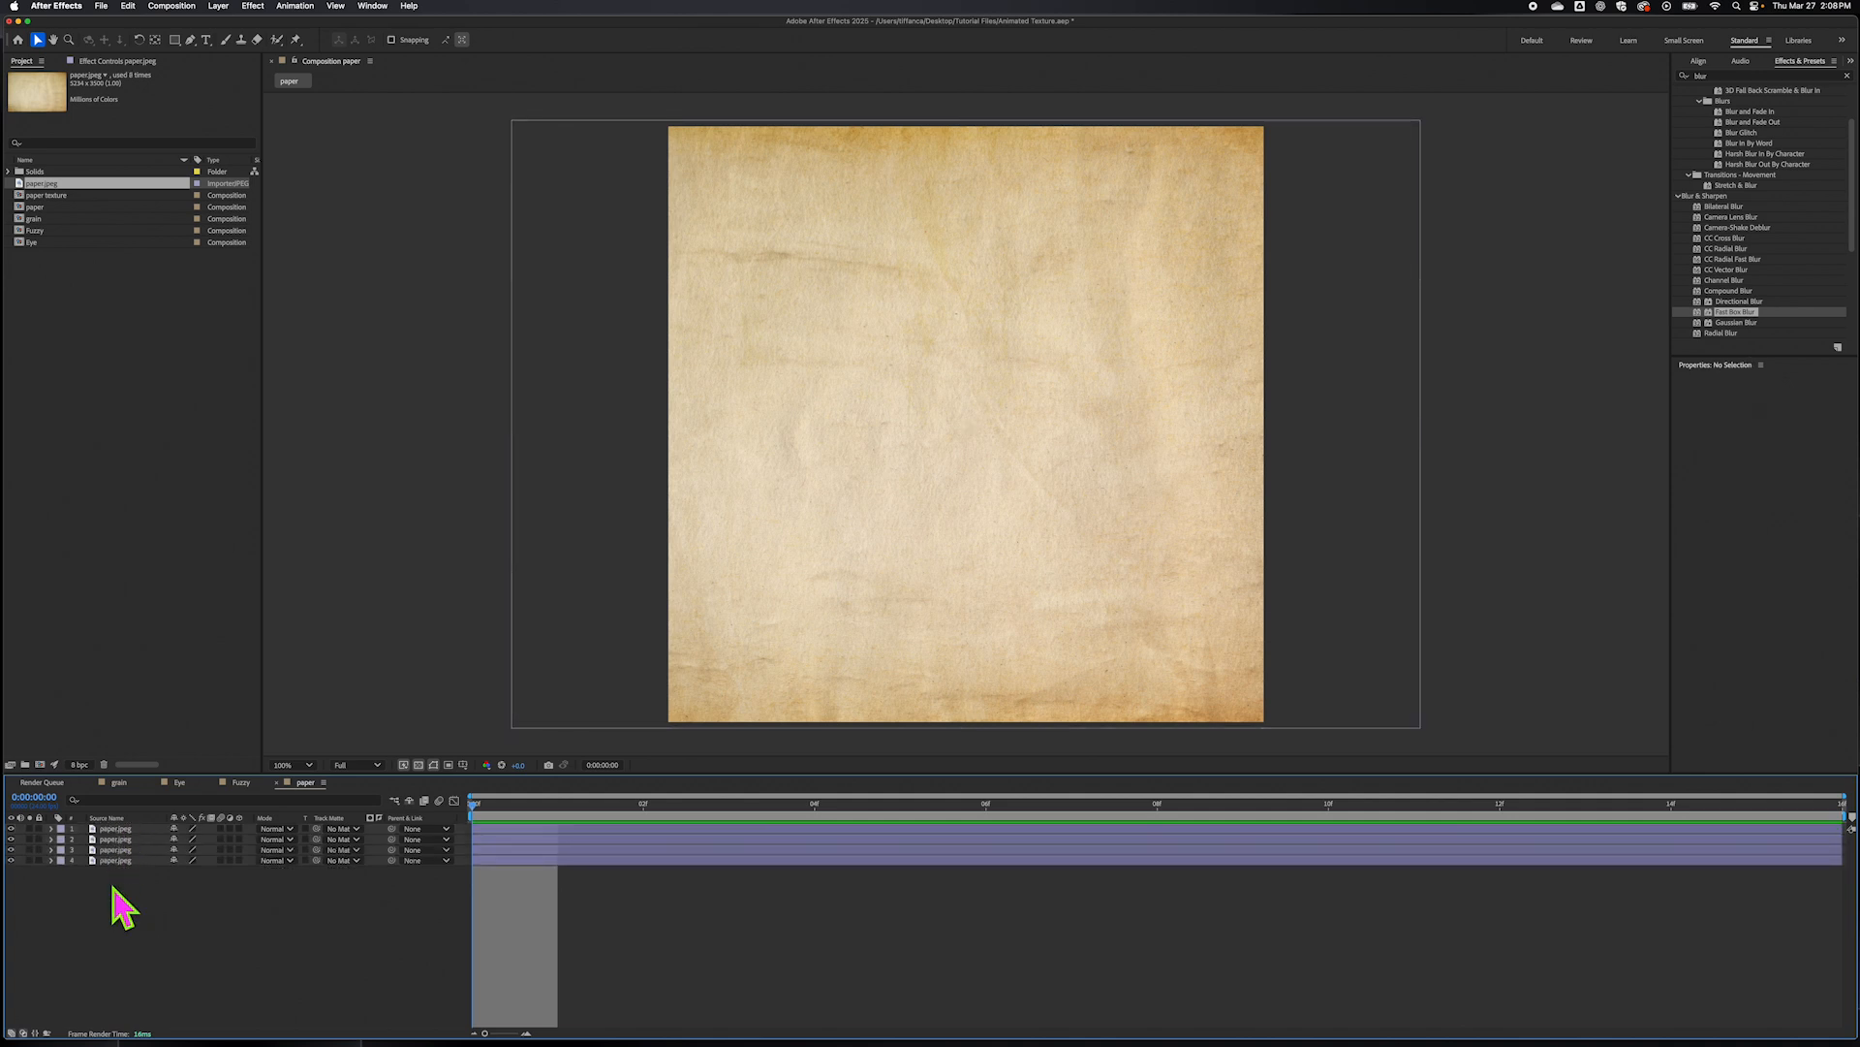
- Reveal the Rotation property on all four paper.jpeg layers, and select only the top layer
{"action": "left_click", "coordinate": [121, 829]}
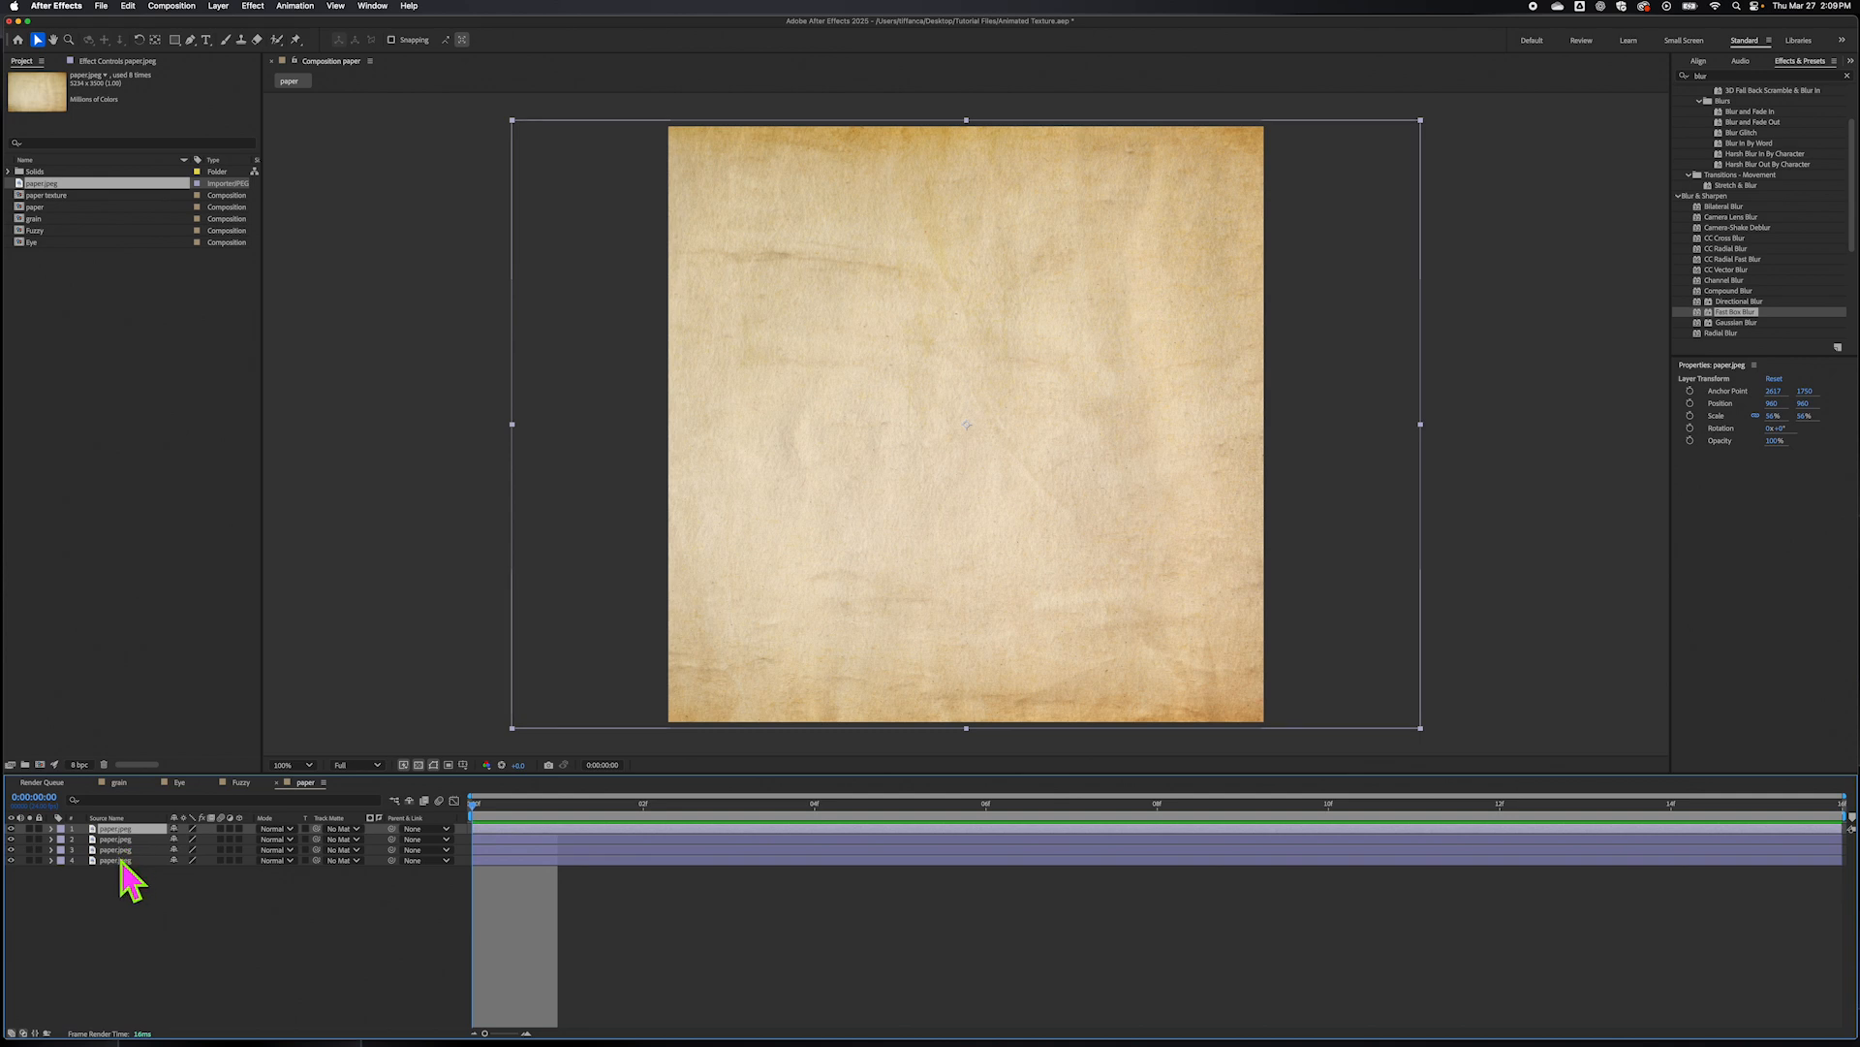
{"action": "left_click", "coordinate": [121, 860], "text": "shift"}
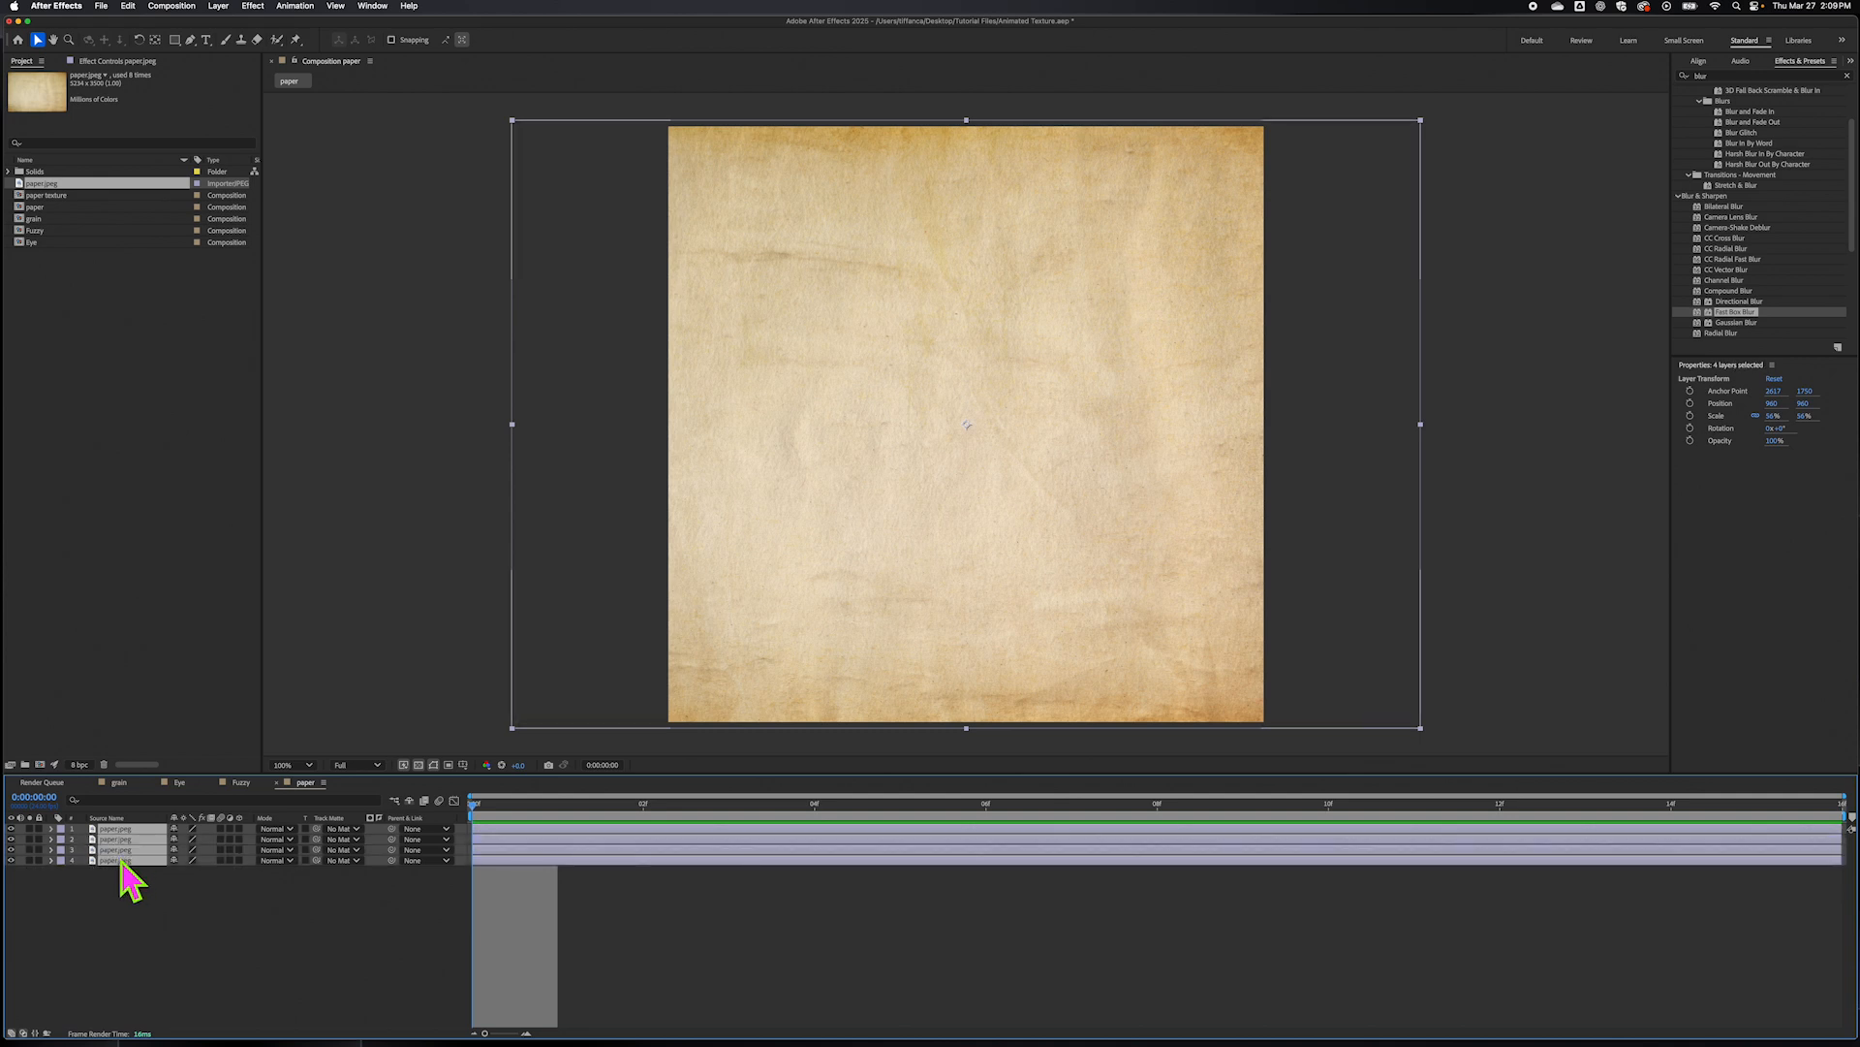
{"action": "key", "text": "r"}
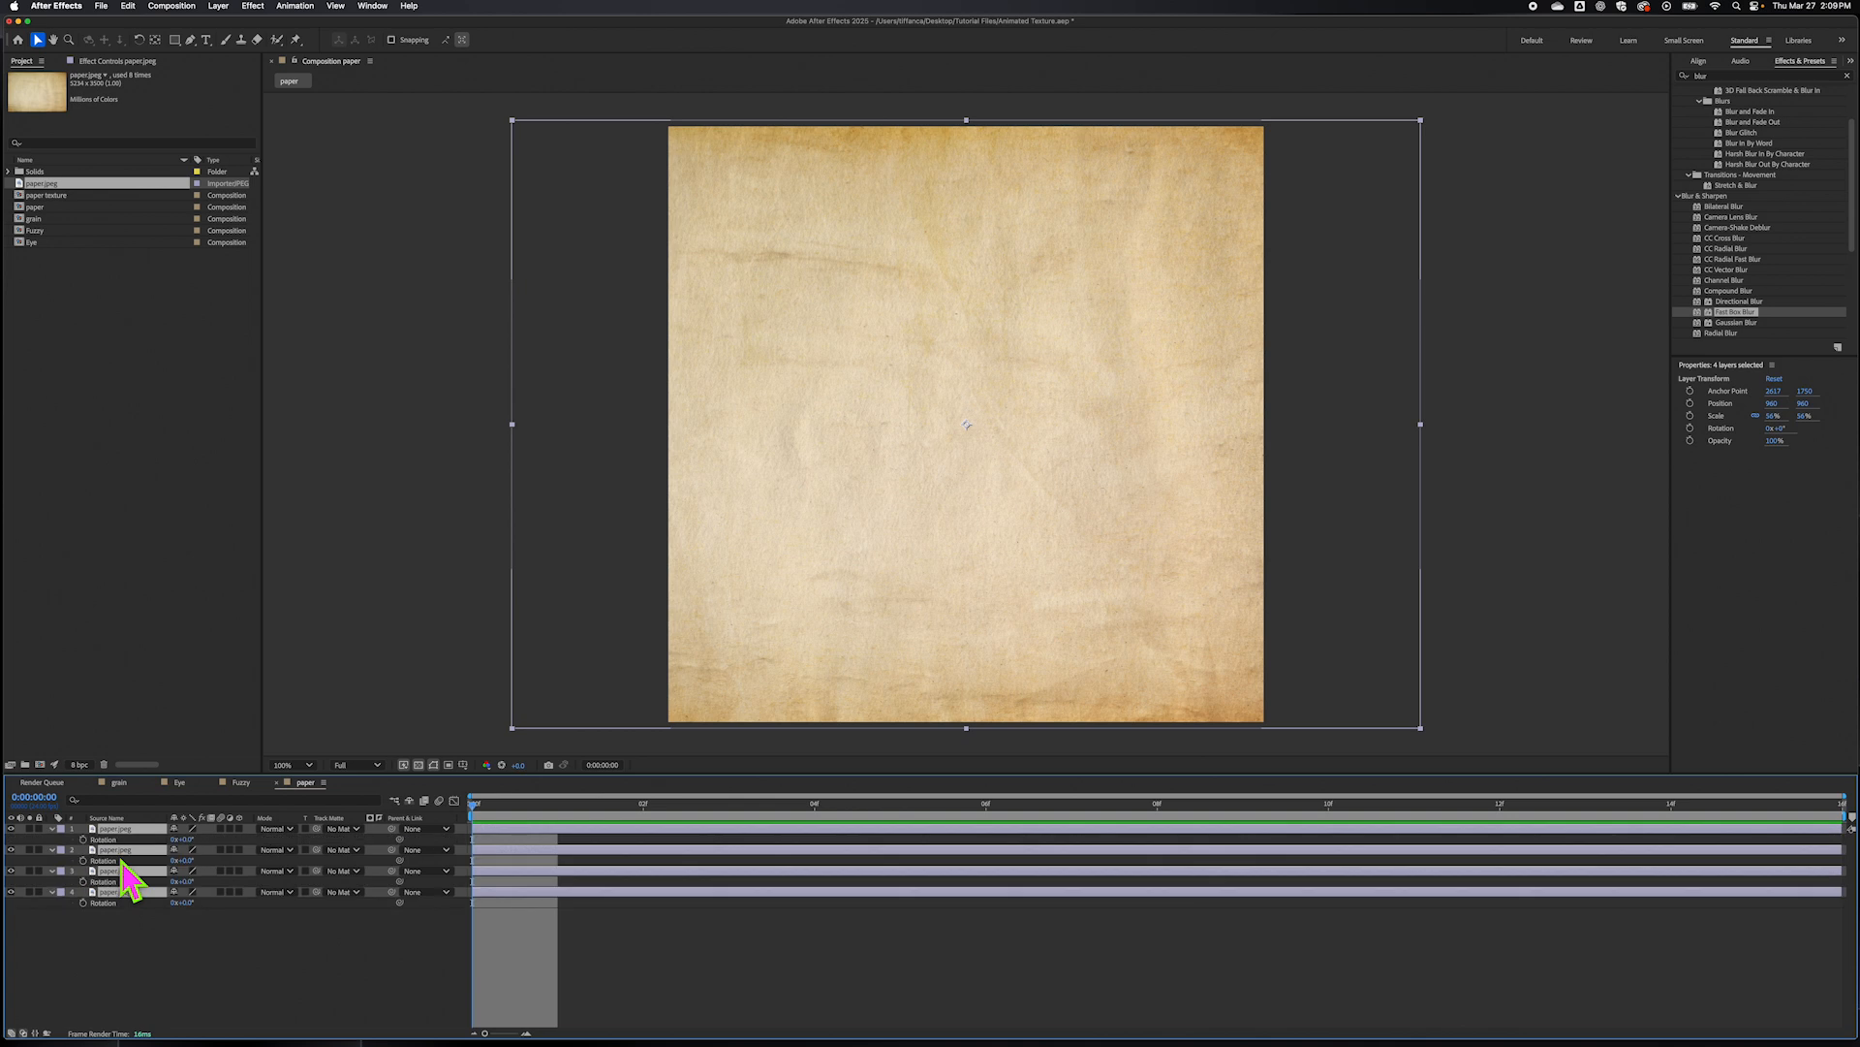
{"action": "left_click", "coordinate": [164, 948]}
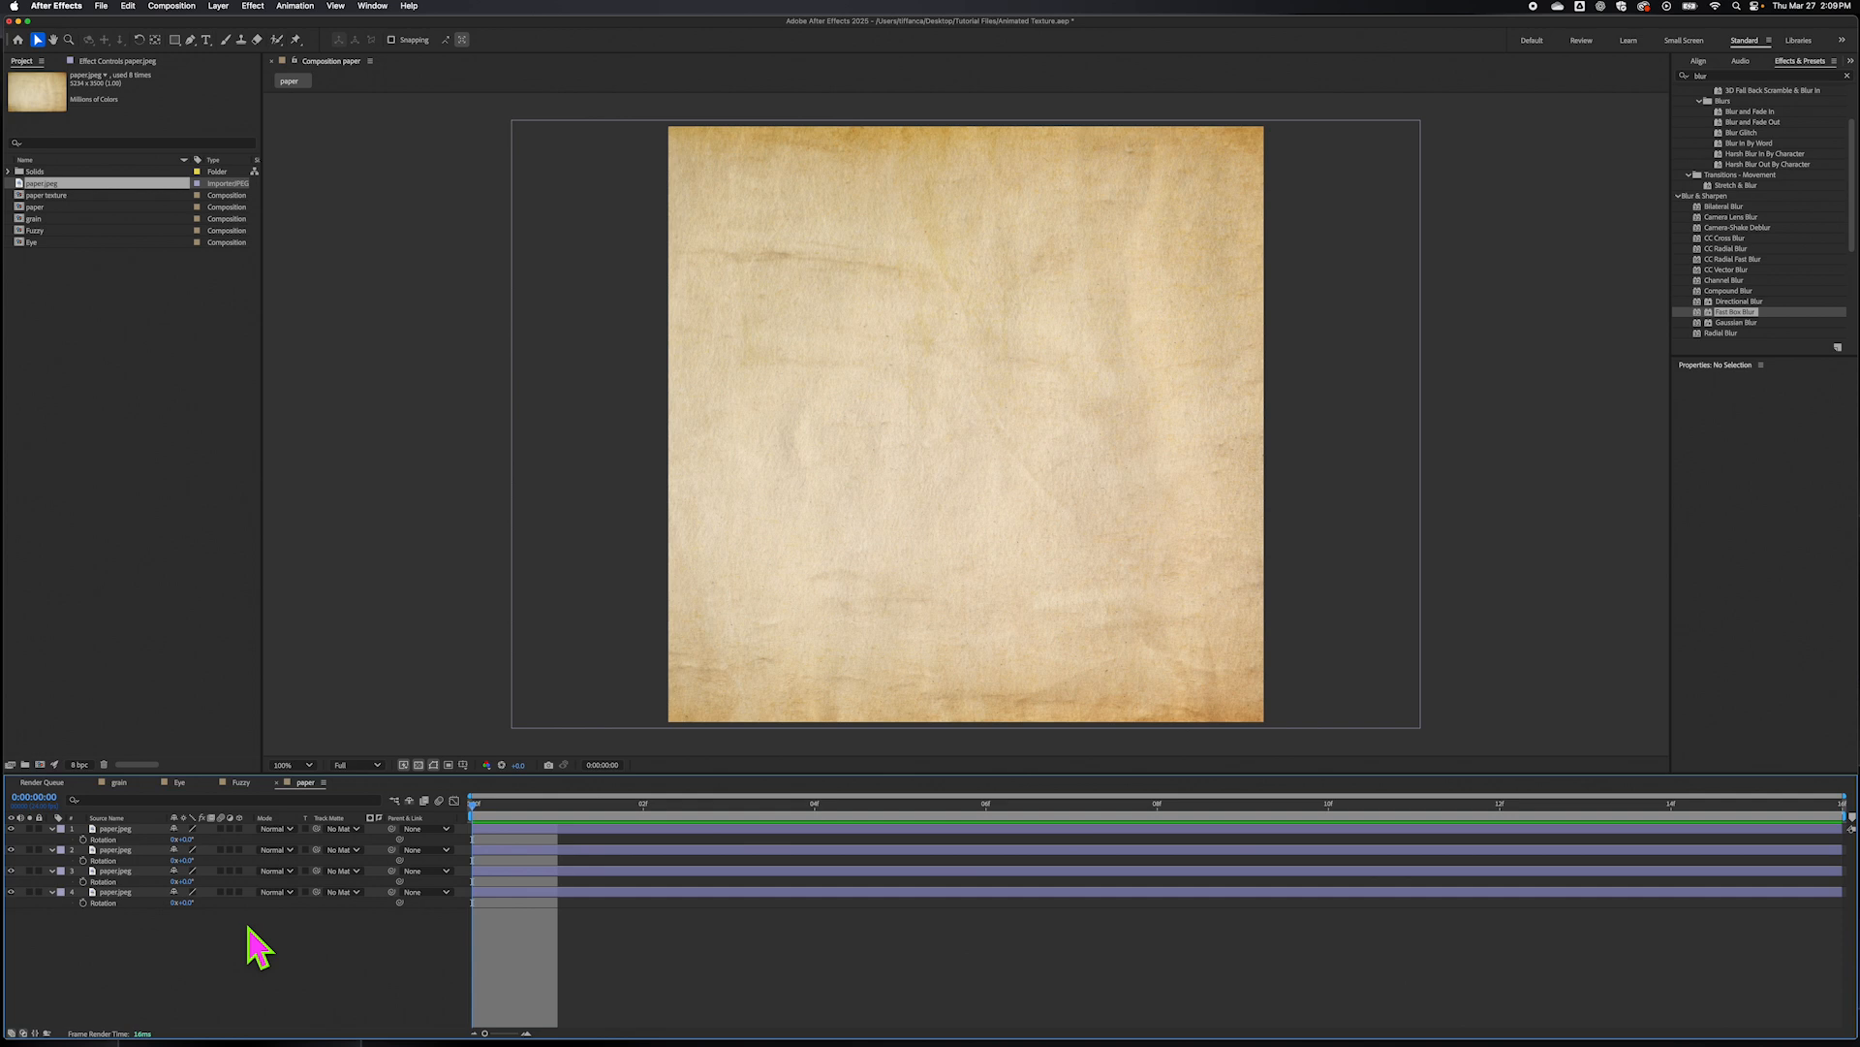
{"action": "left_click", "coordinate": [120, 892]}
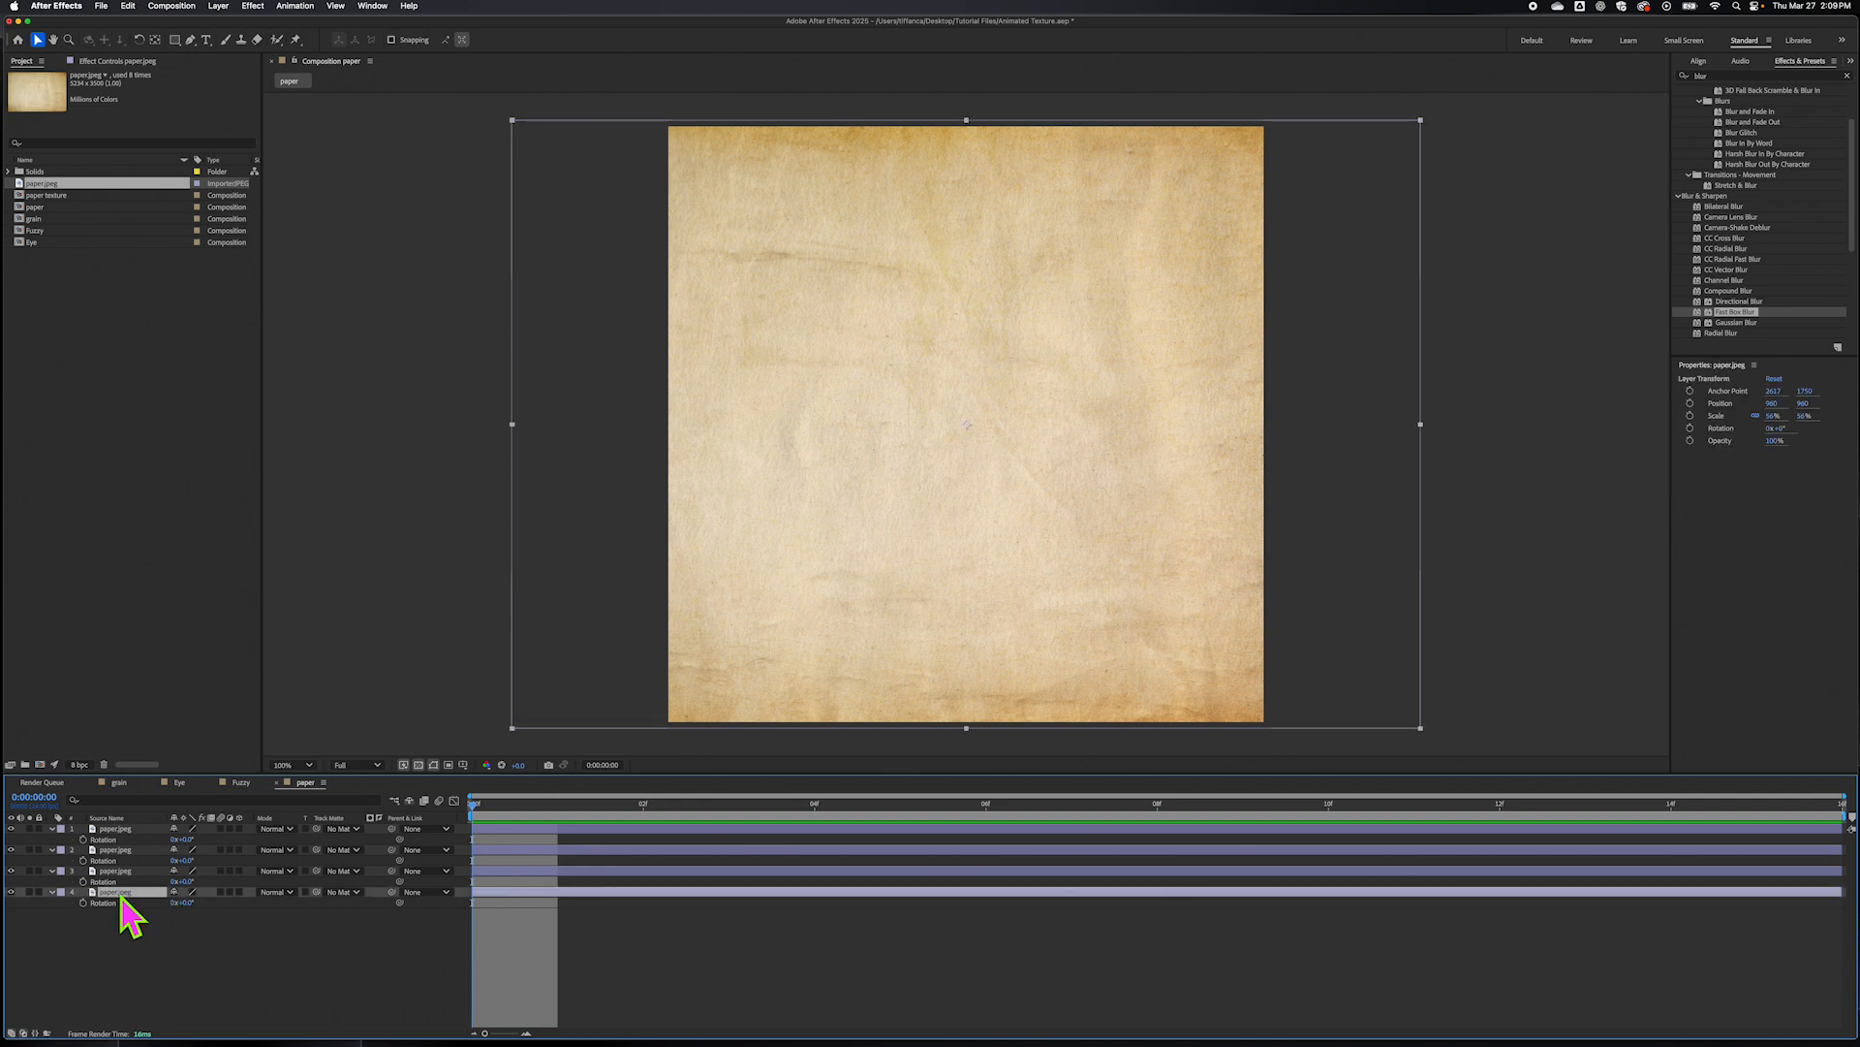
{"action": "left_click", "coordinate": [137, 952]}
{"action": "left_click", "coordinate": [141, 834]}
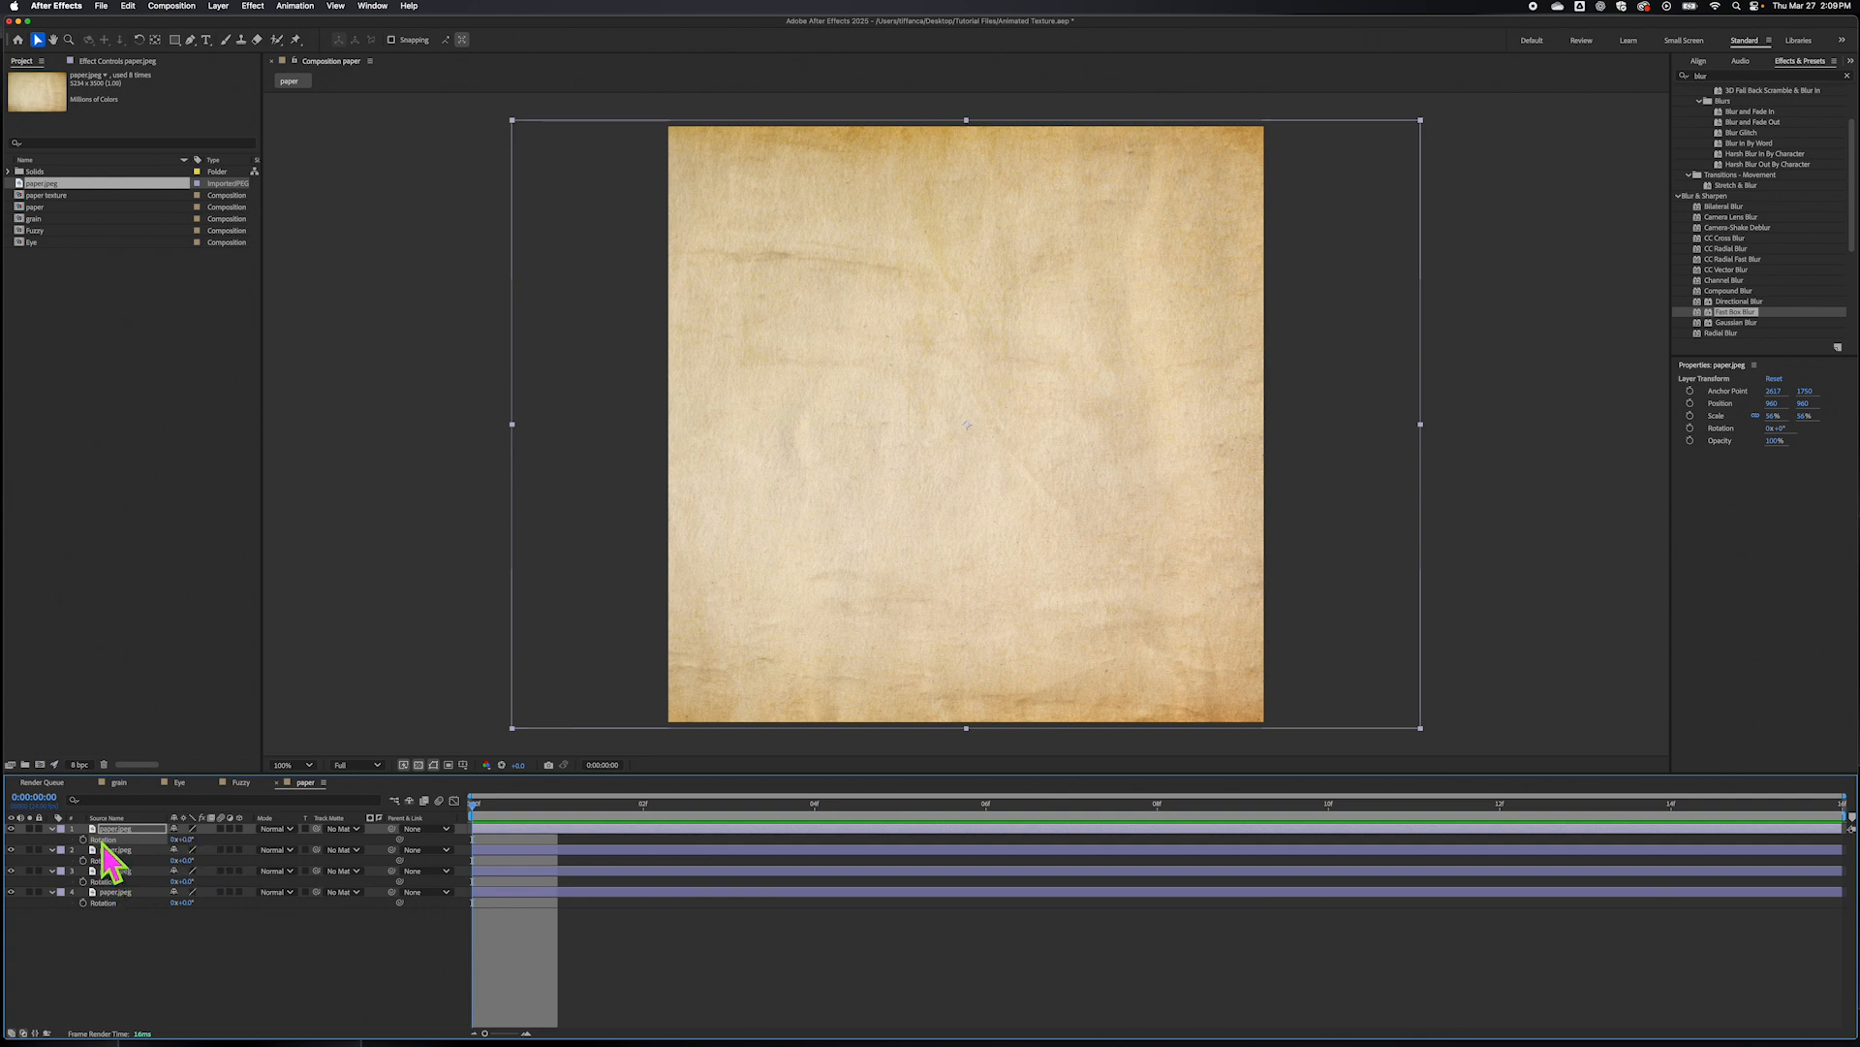
- Try rotating the top paper.jpeg layer to 60 degrees
{"action": "left_click", "coordinate": [187, 839]}
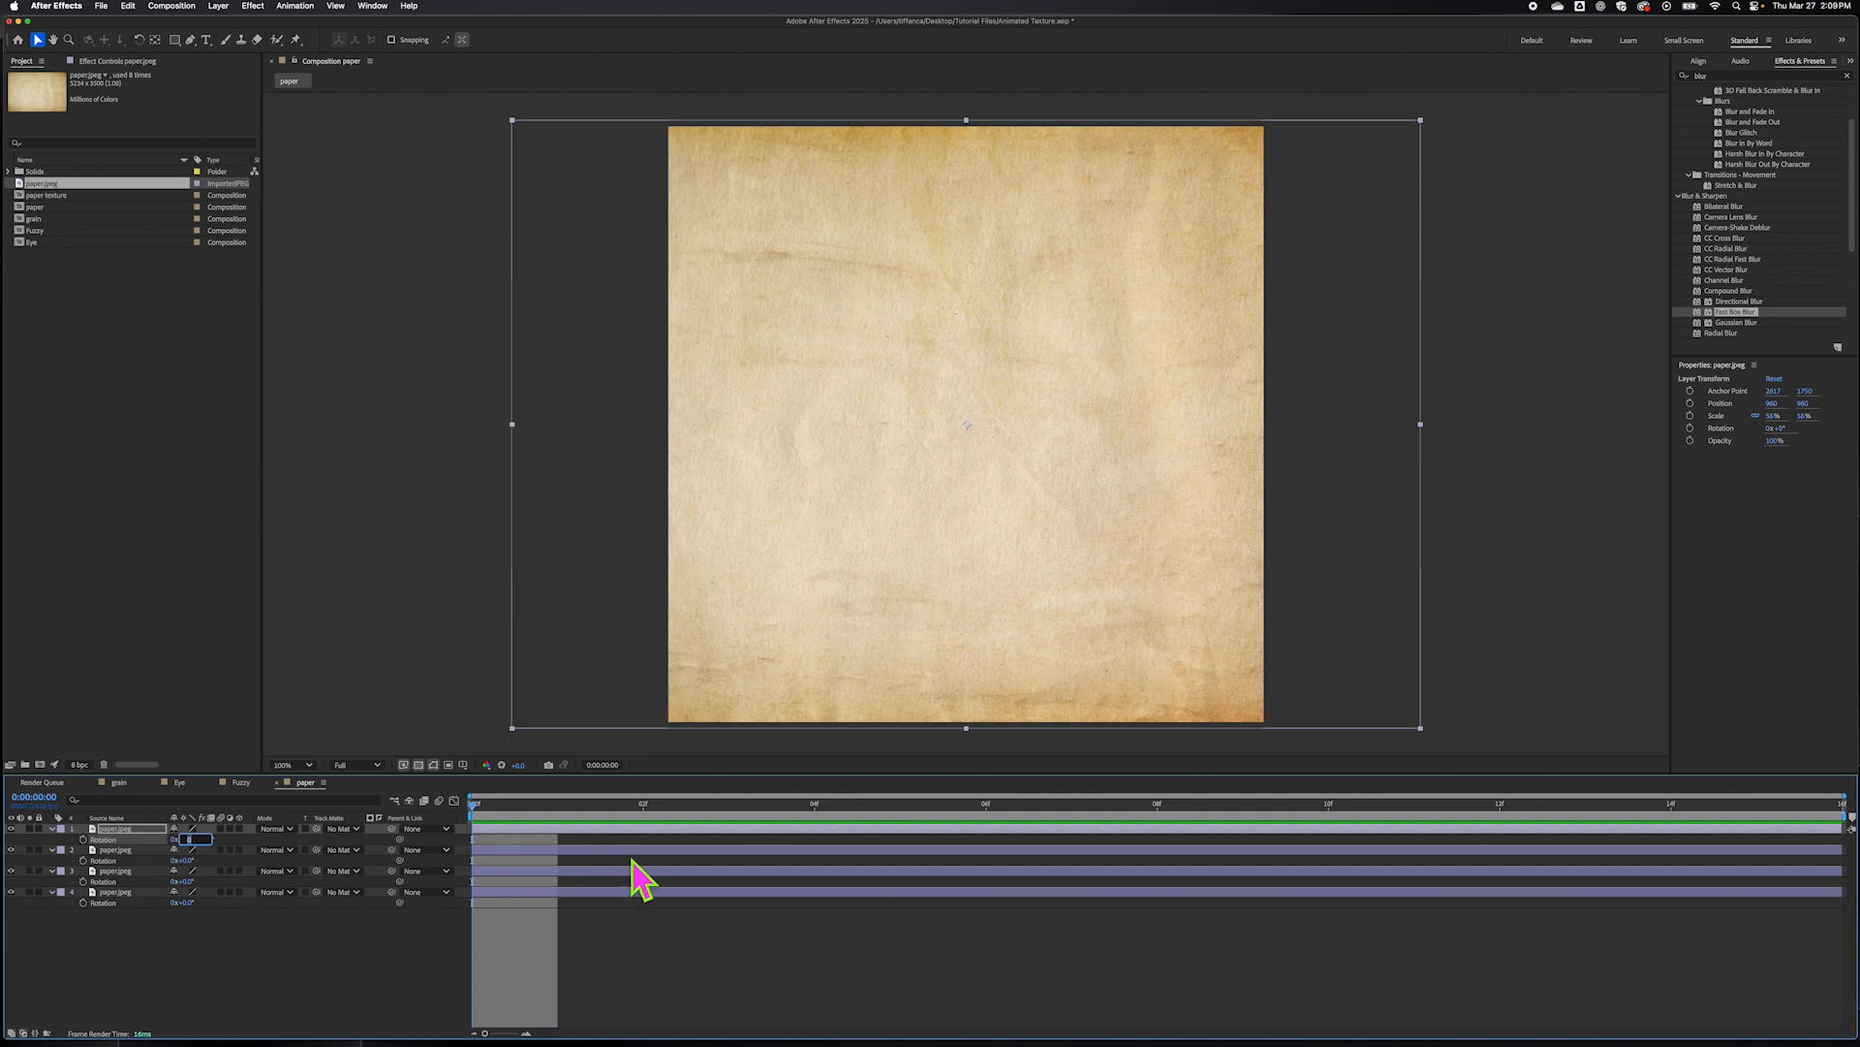
{"action": "type", "text": "60"}
{"action": "key", "text": "Return"}
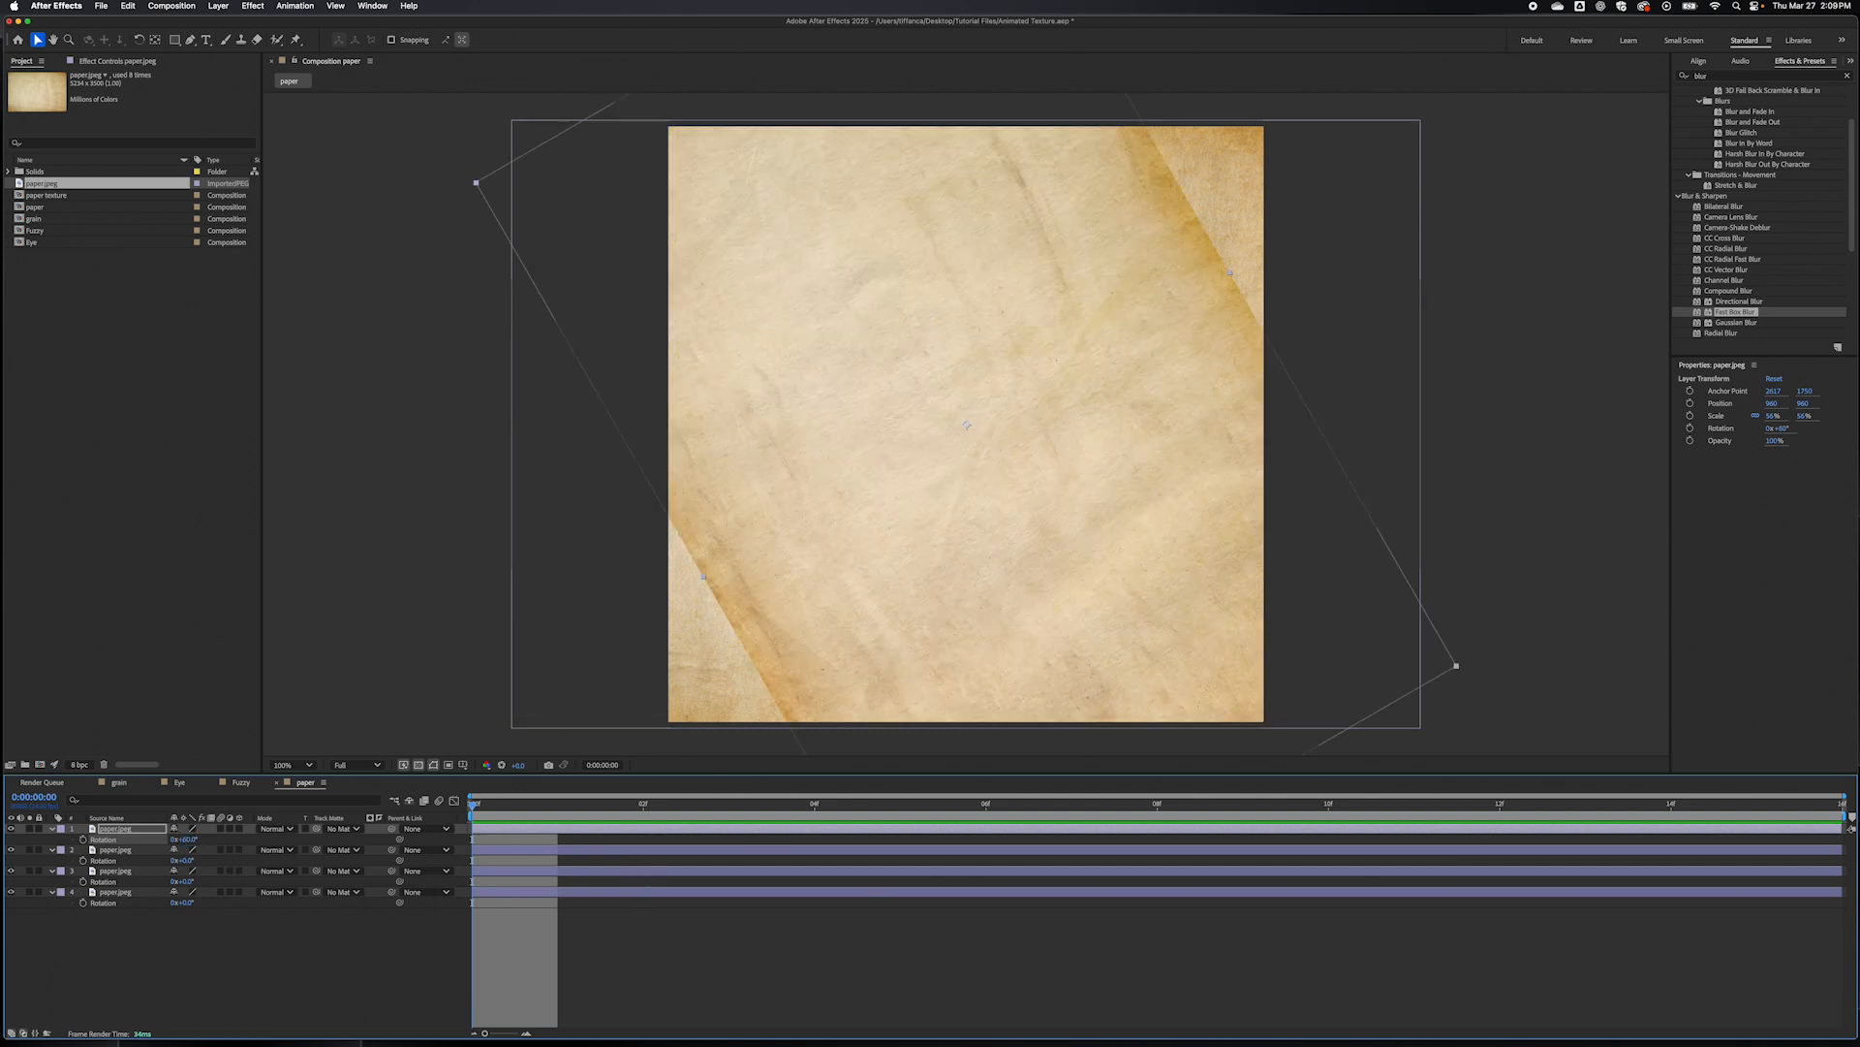
- Set the top paper.jpeg layer's Rotation to 90 degrees and the second layer's Rotation to 180 degrees
{"action": "left_click", "coordinate": [190, 839]}
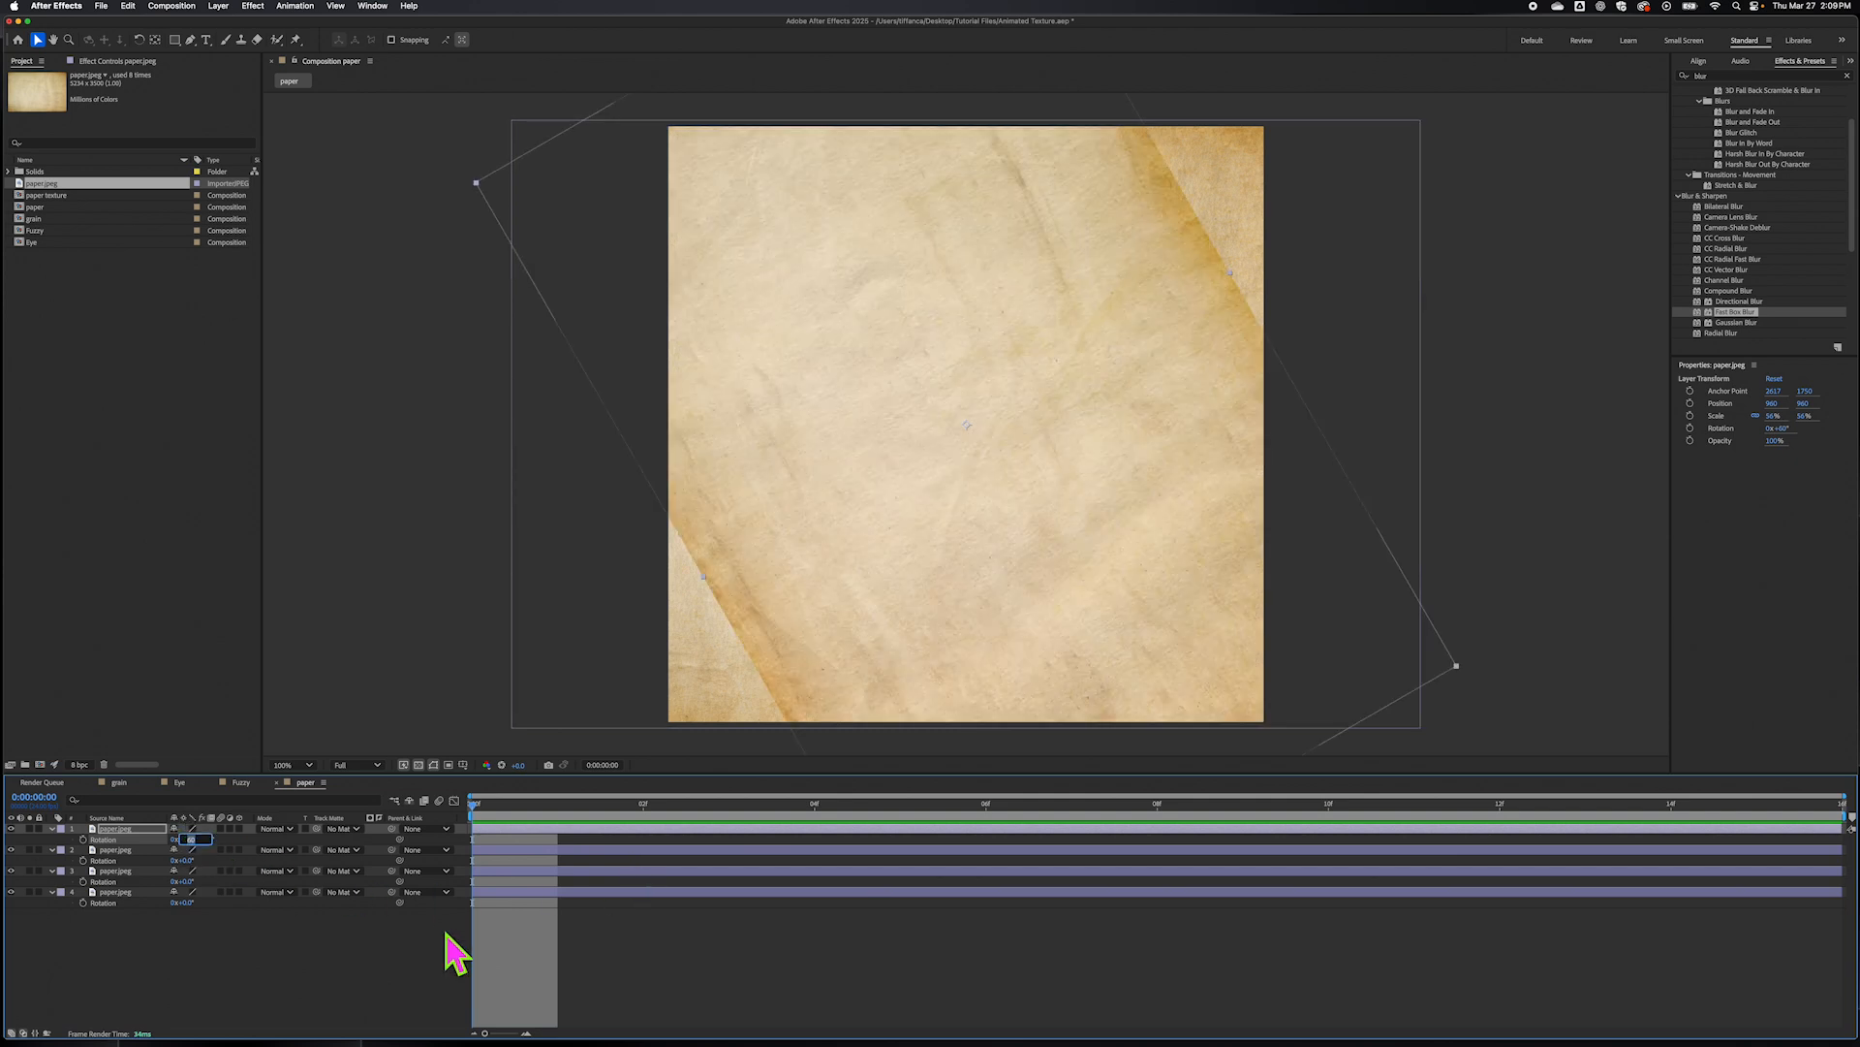
{"action": "type", "text": "90"}
{"action": "key", "text": "Return"}
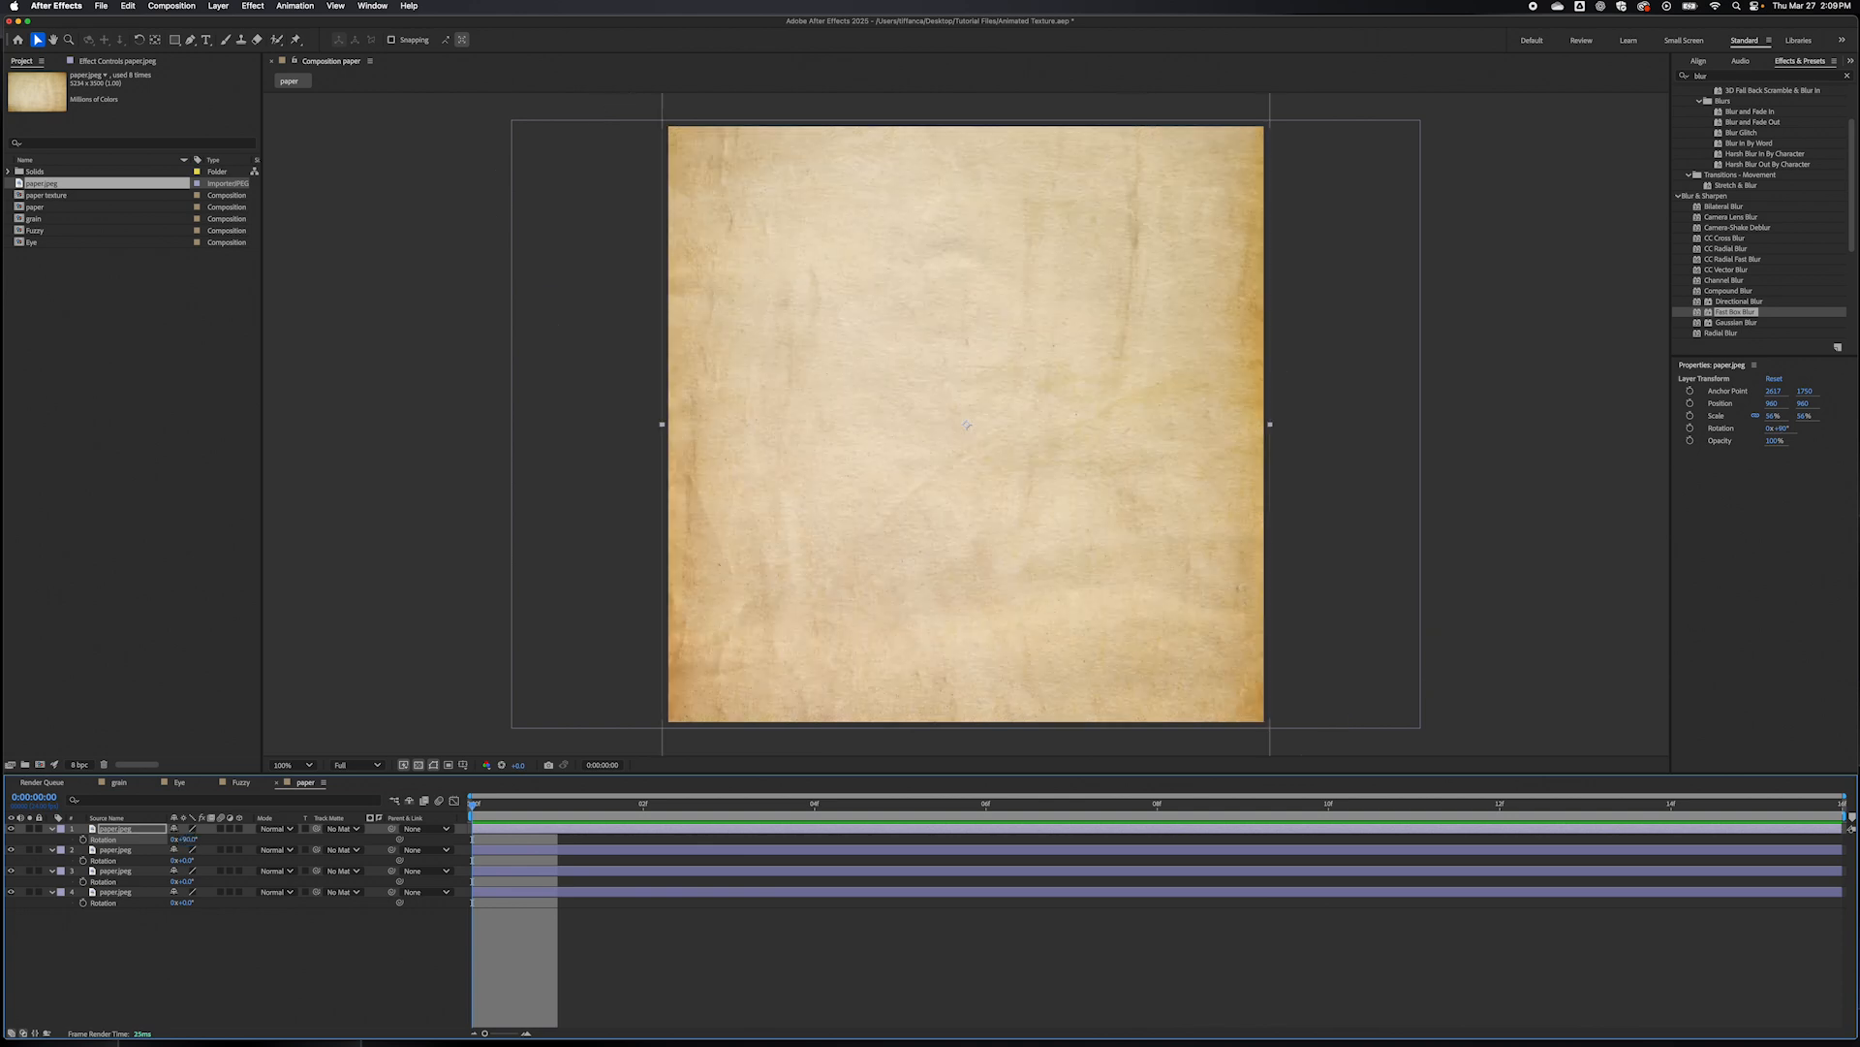
{"action": "left_click", "coordinate": [187, 860]}
{"action": "type", "text": "180"}
{"action": "key", "text": "Return"}
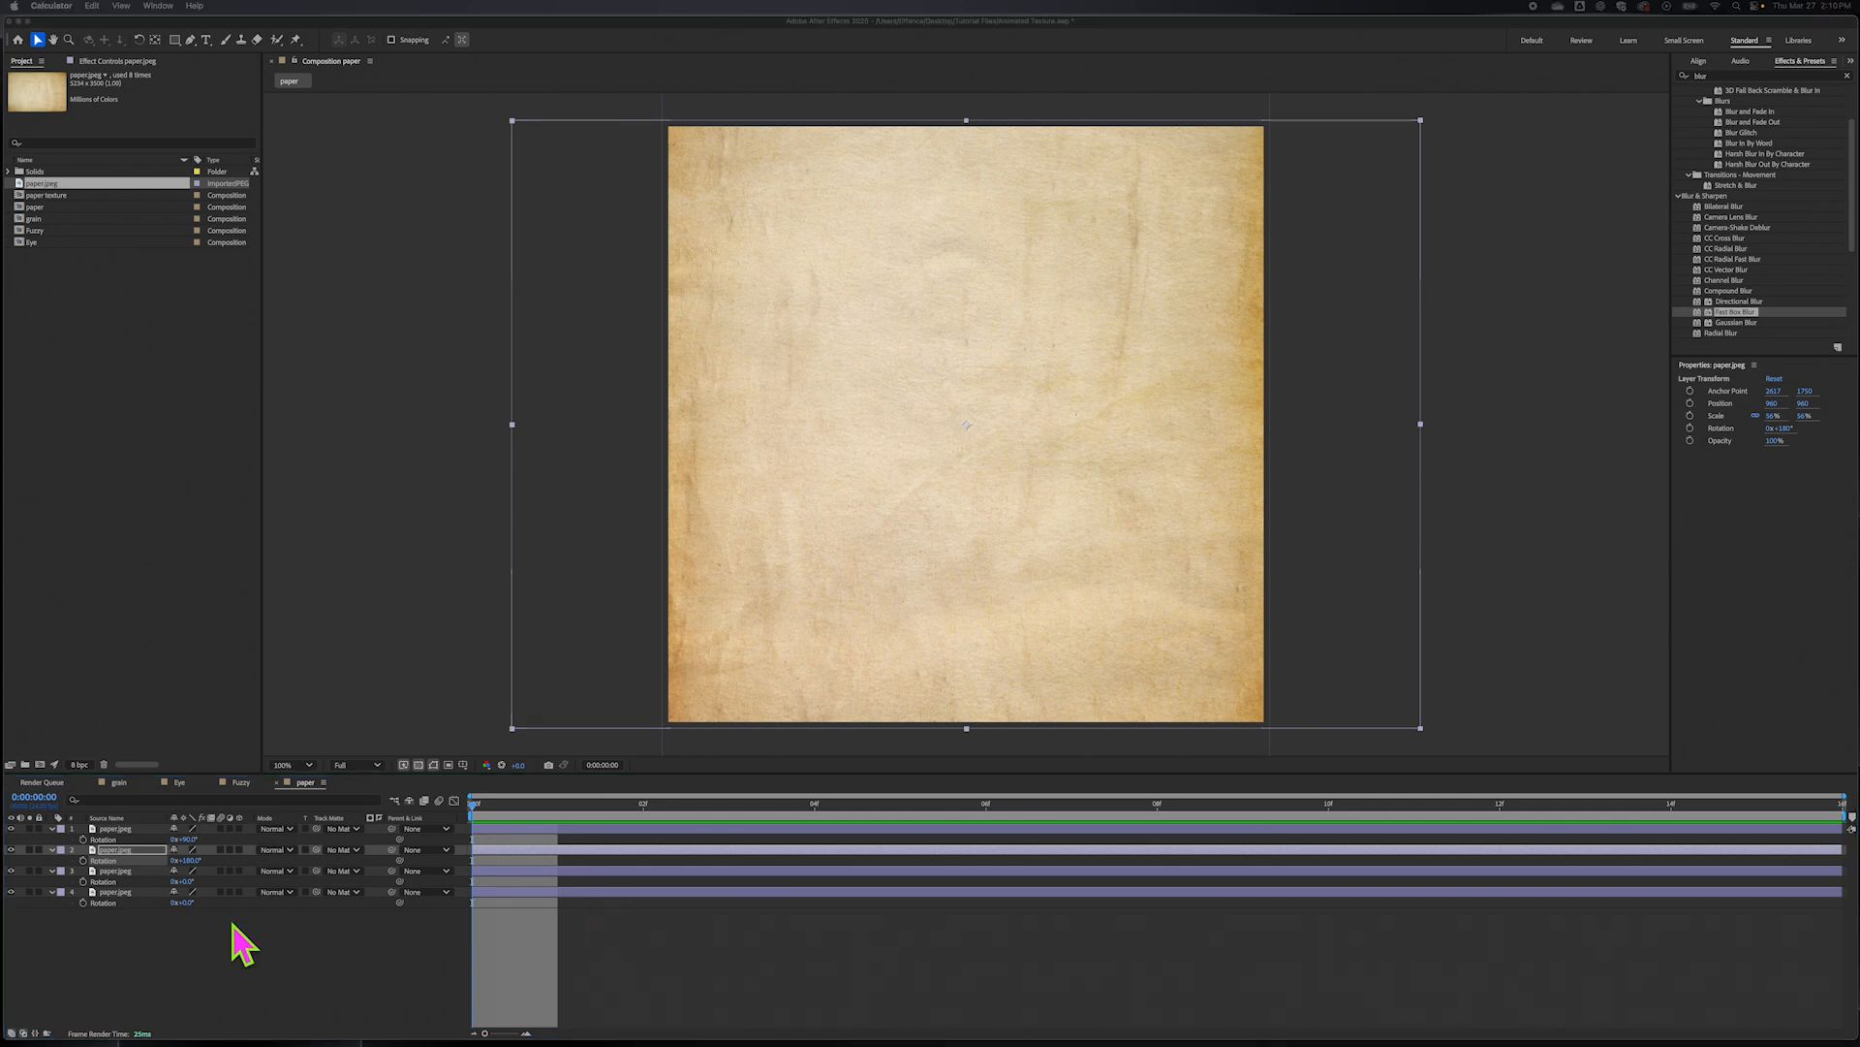
{"action": "left_click", "coordinate": [233, 926]}
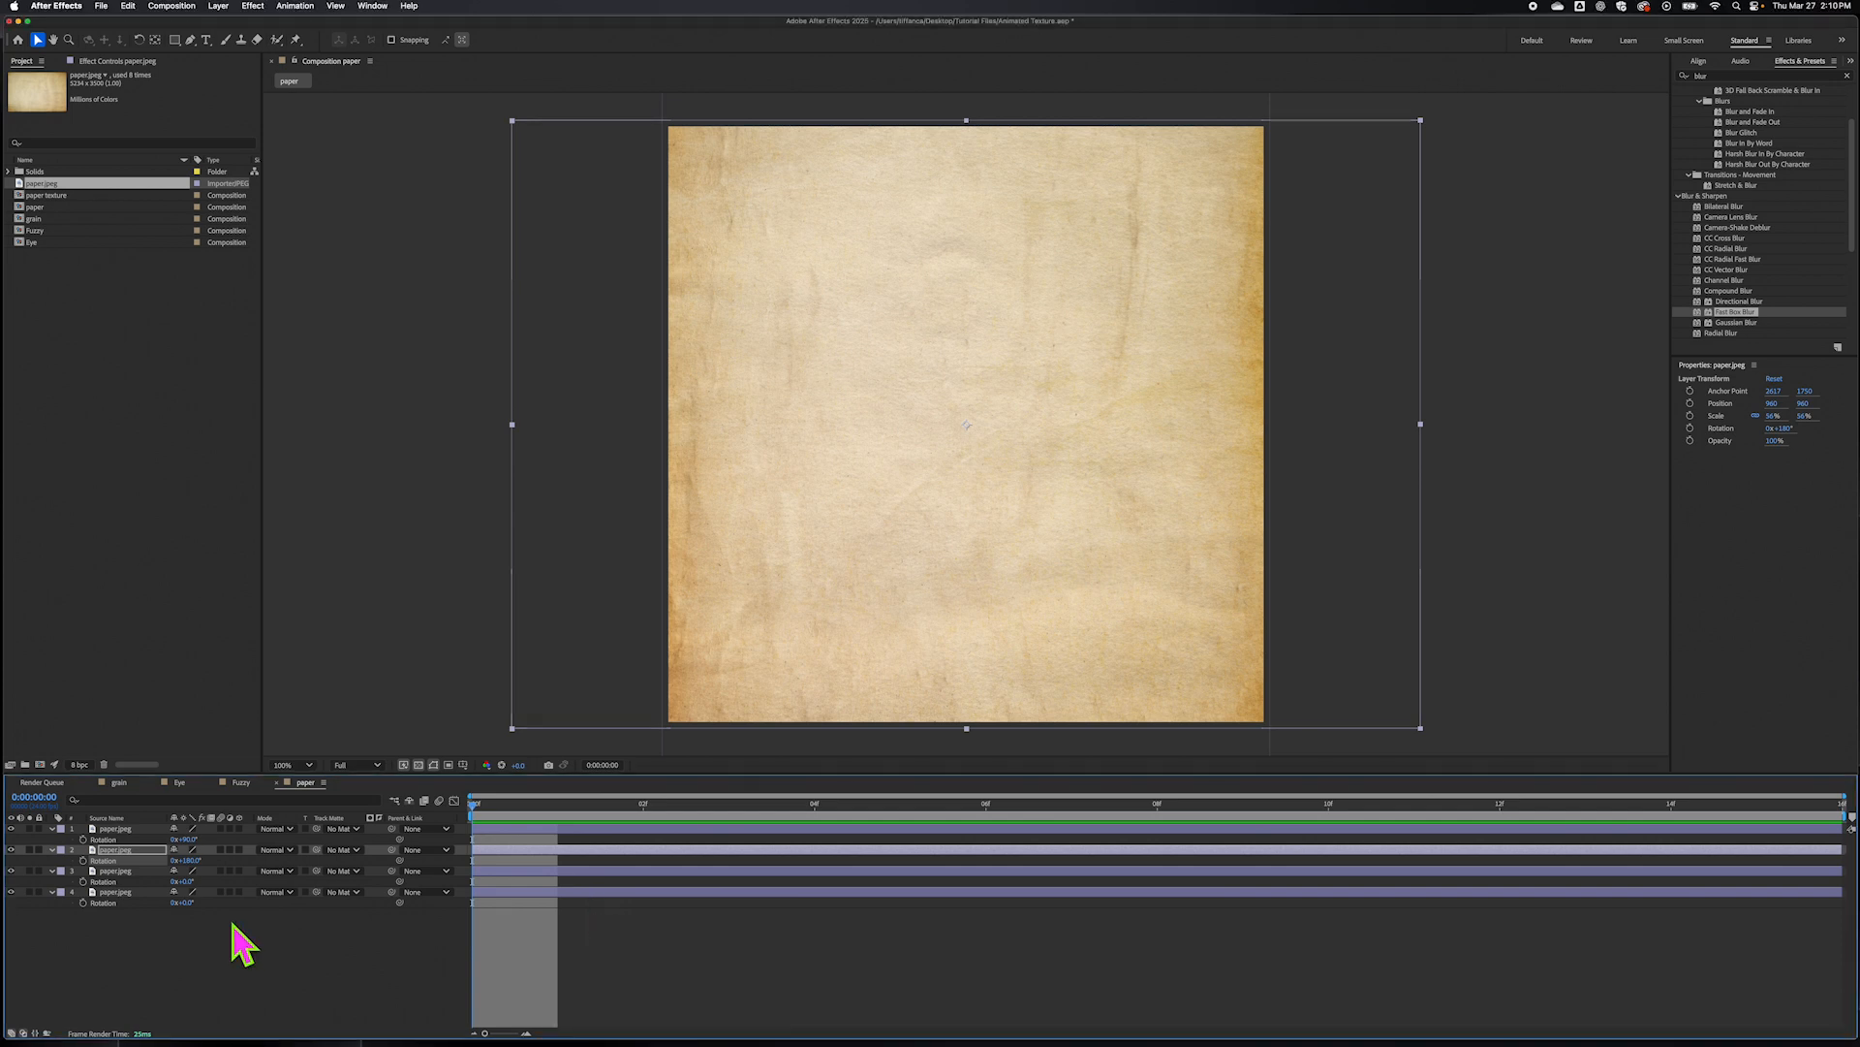
- Set the third paper.jpeg layer's Rotation to 270 degrees
{"action": "left_click", "coordinate": [186, 880]}
{"action": "type", "text": "270"}
{"action": "key", "text": "Return"}
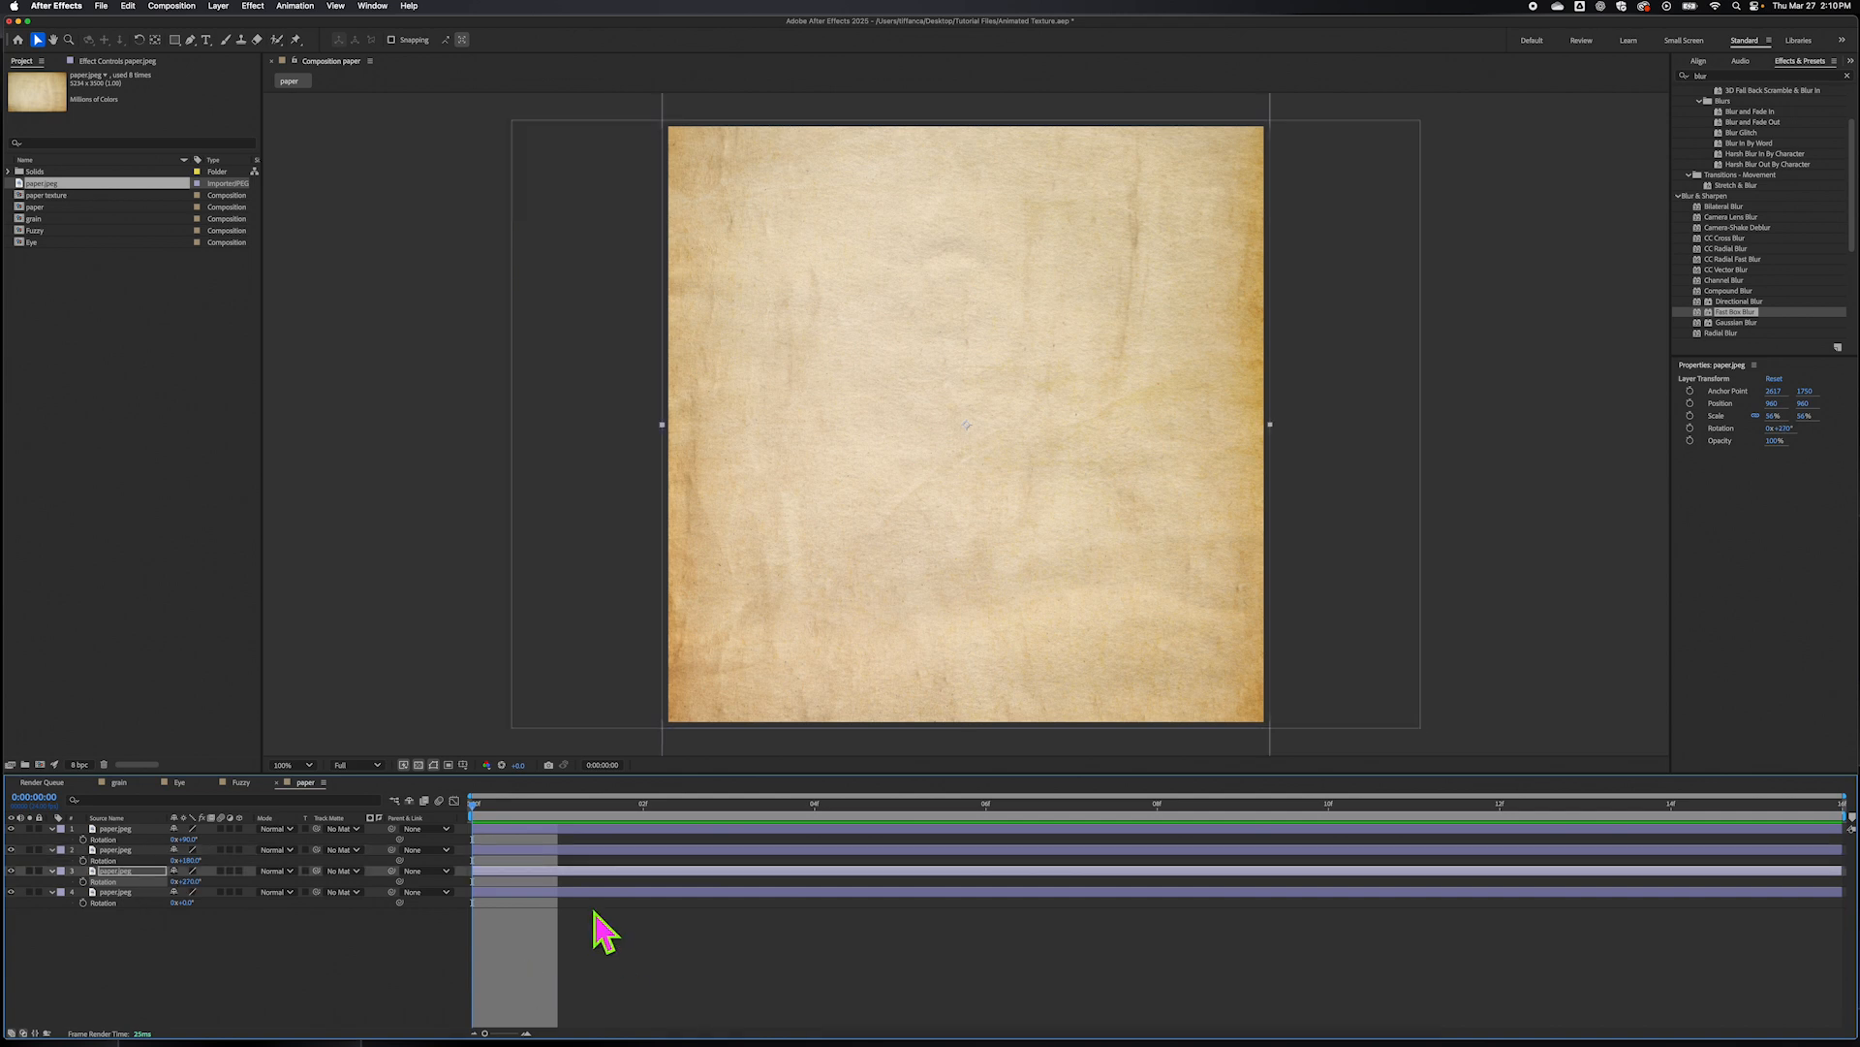
- Trim the ends of the top three paper.jpeg layers to frames 4, 8 and 12 respectively, leaving the fourth at full length
{"action": "left_click_drag", "start_coordinate": [494, 803], "coordinate": [828, 871]}
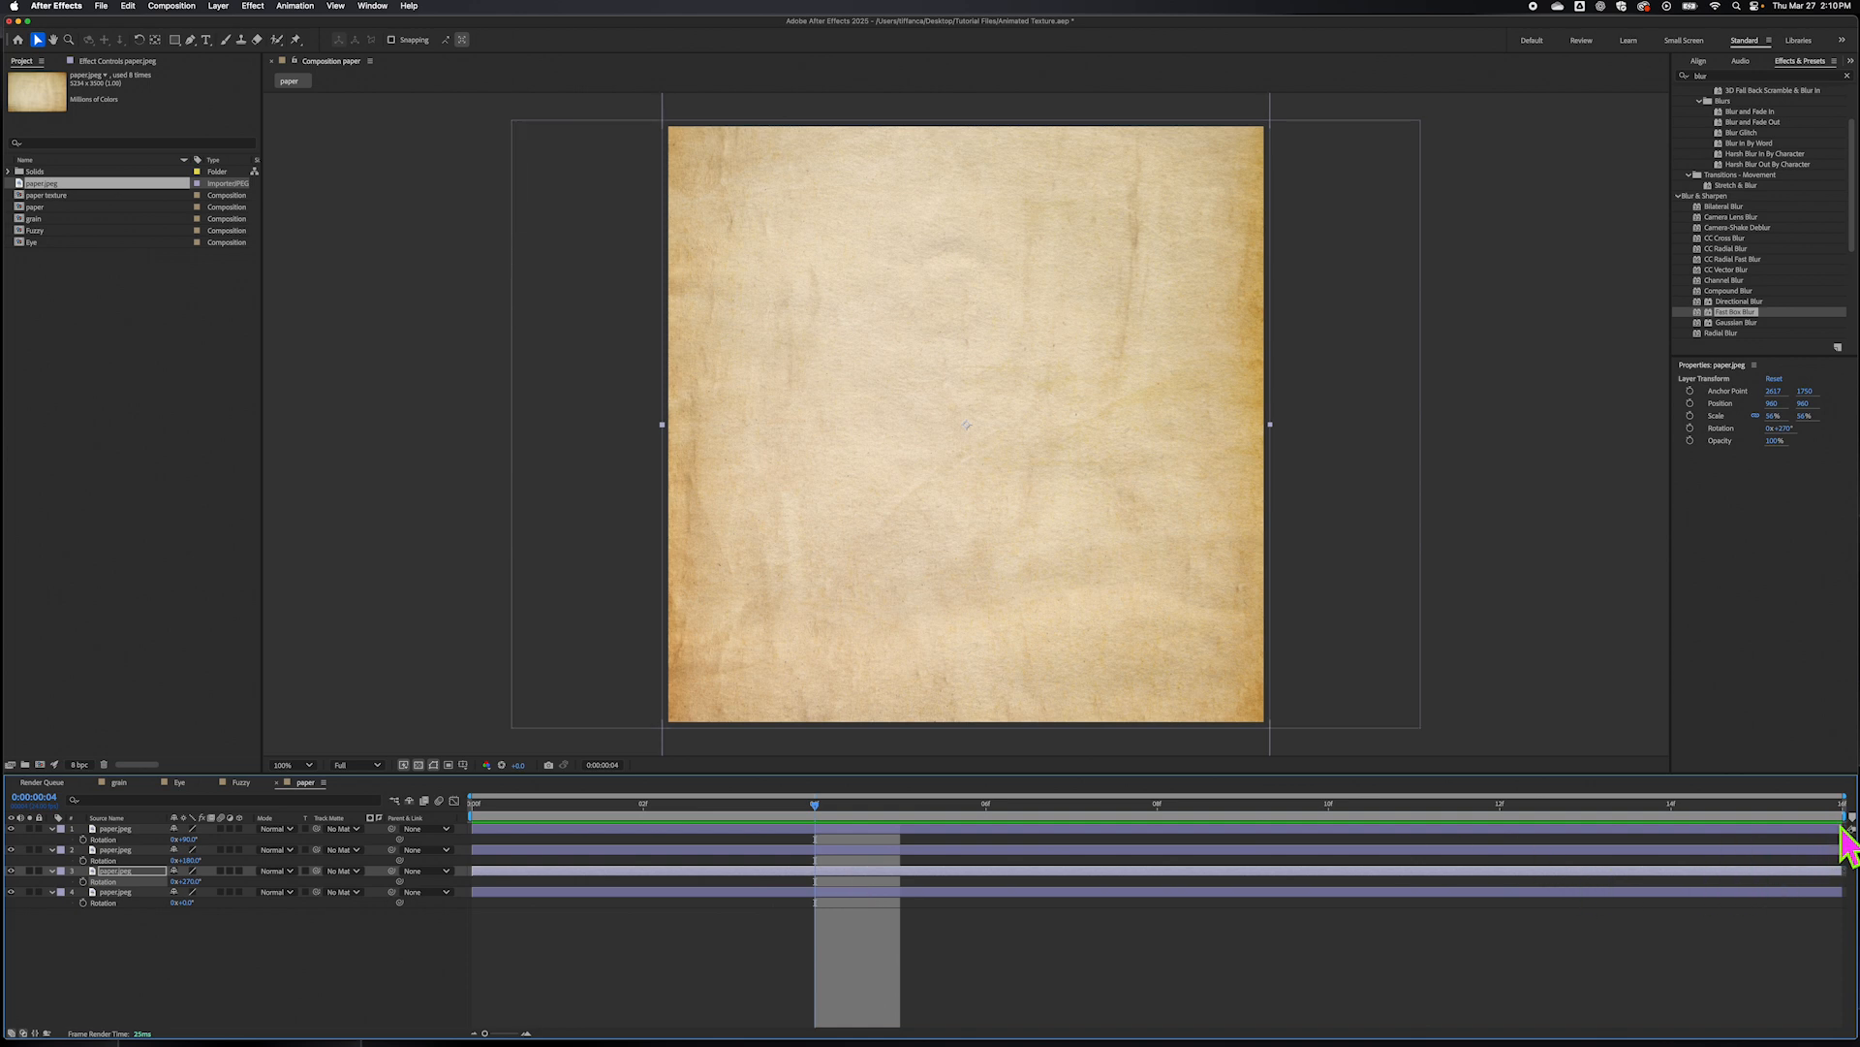
{"action": "left_click_drag", "start_coordinate": [1842, 828], "coordinate": [828, 873]}
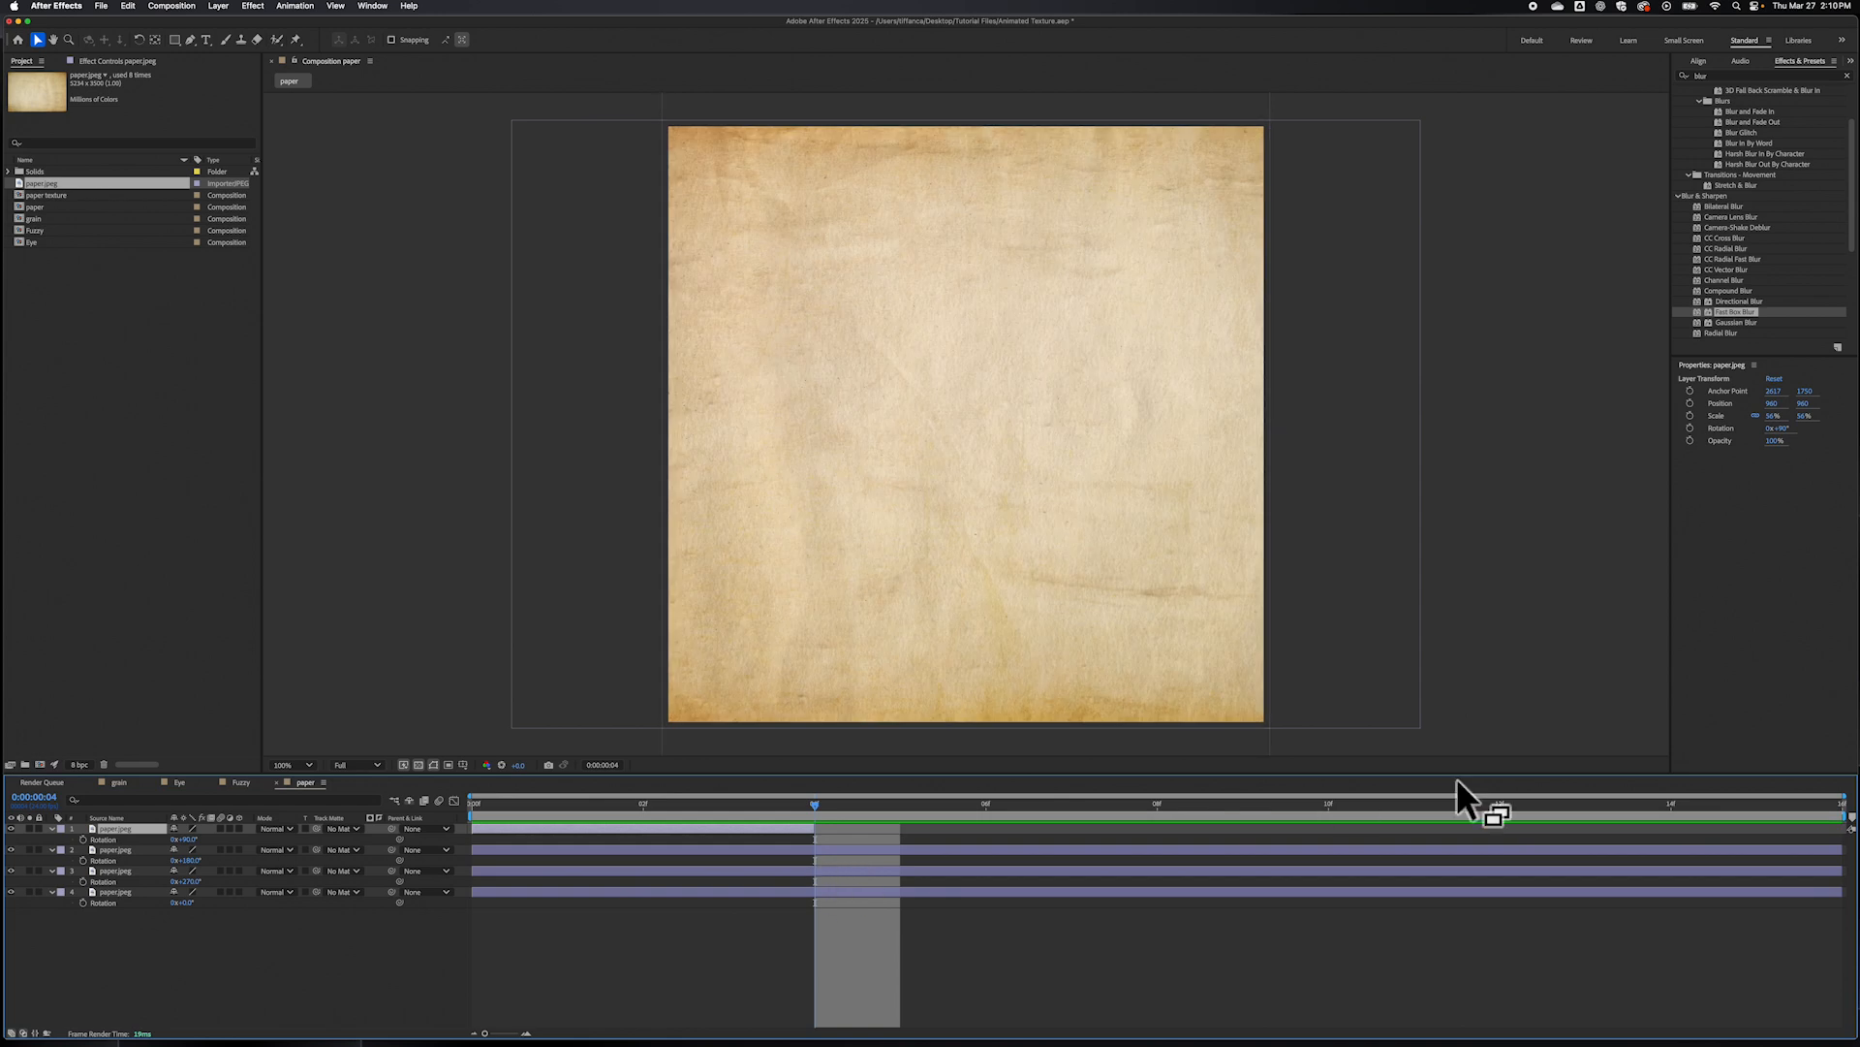
{"action": "left_click_drag", "start_coordinate": [1841, 850], "coordinate": [1161, 863]}
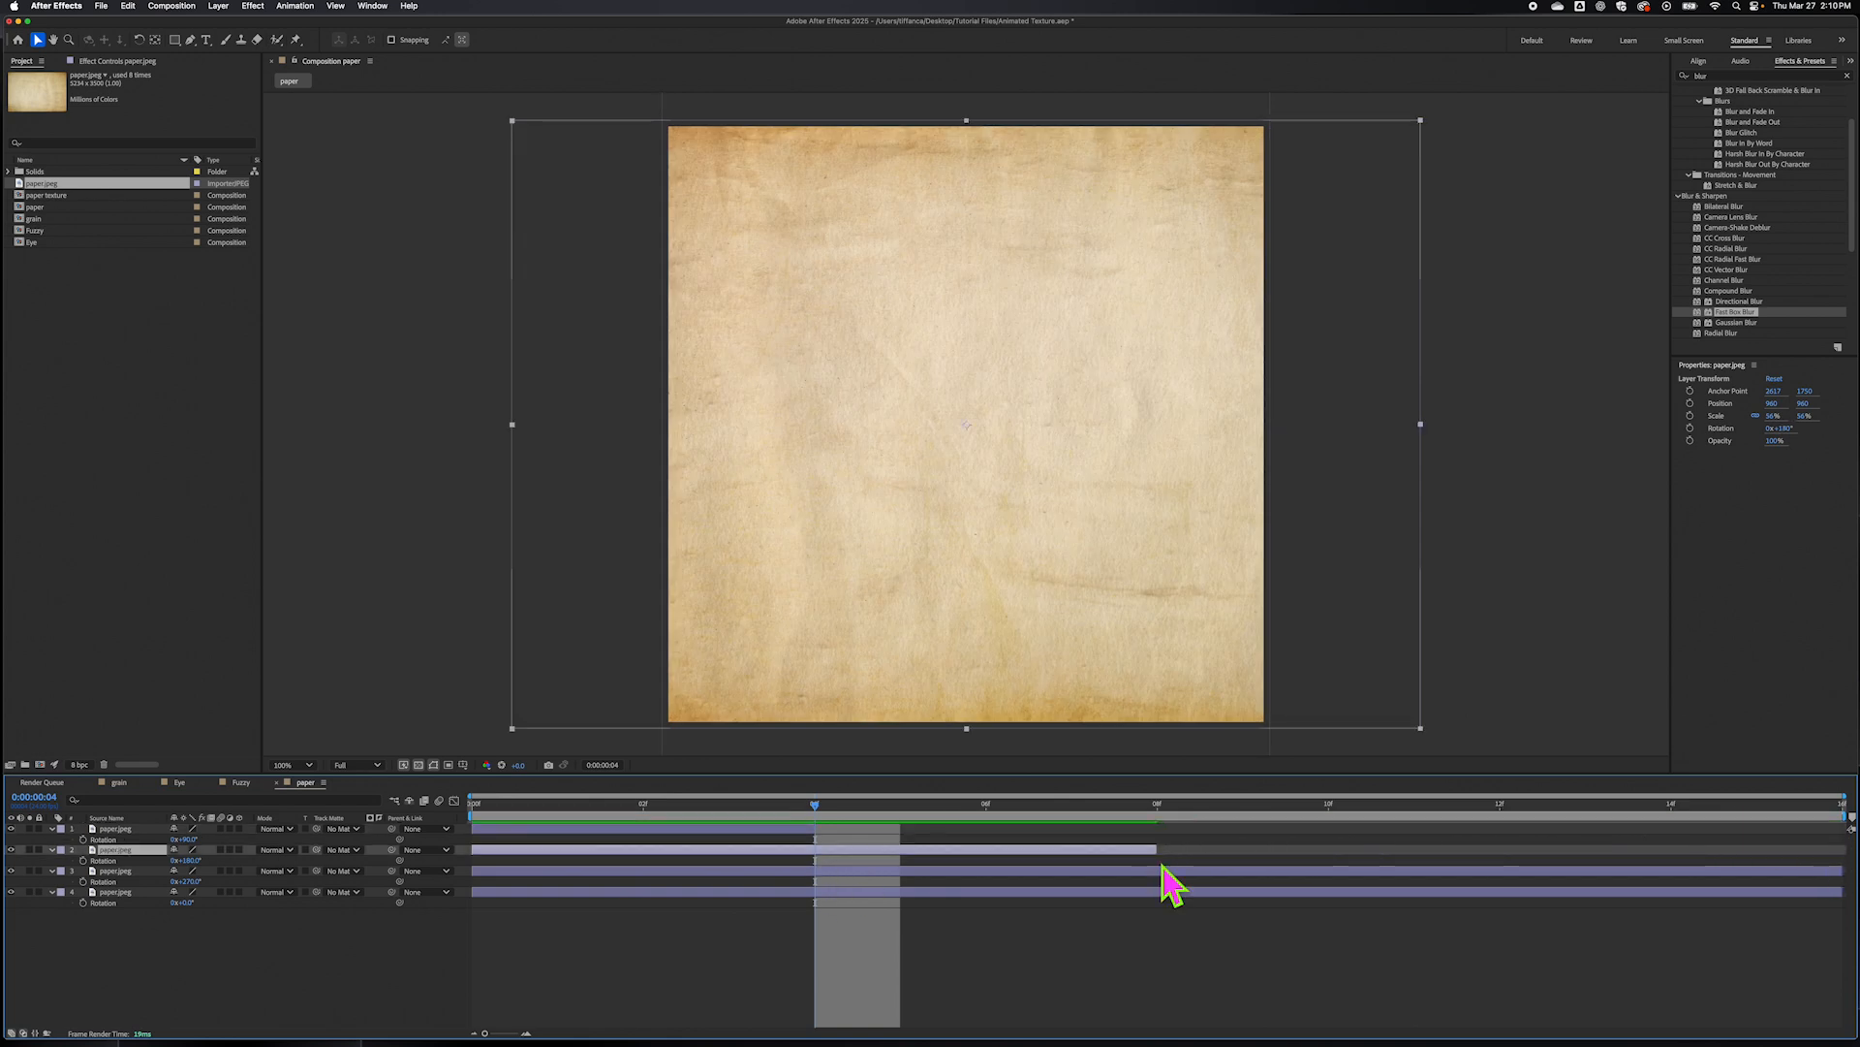
{"action": "left_click_drag", "start_coordinate": [1838, 870], "coordinate": [1500, 871]}
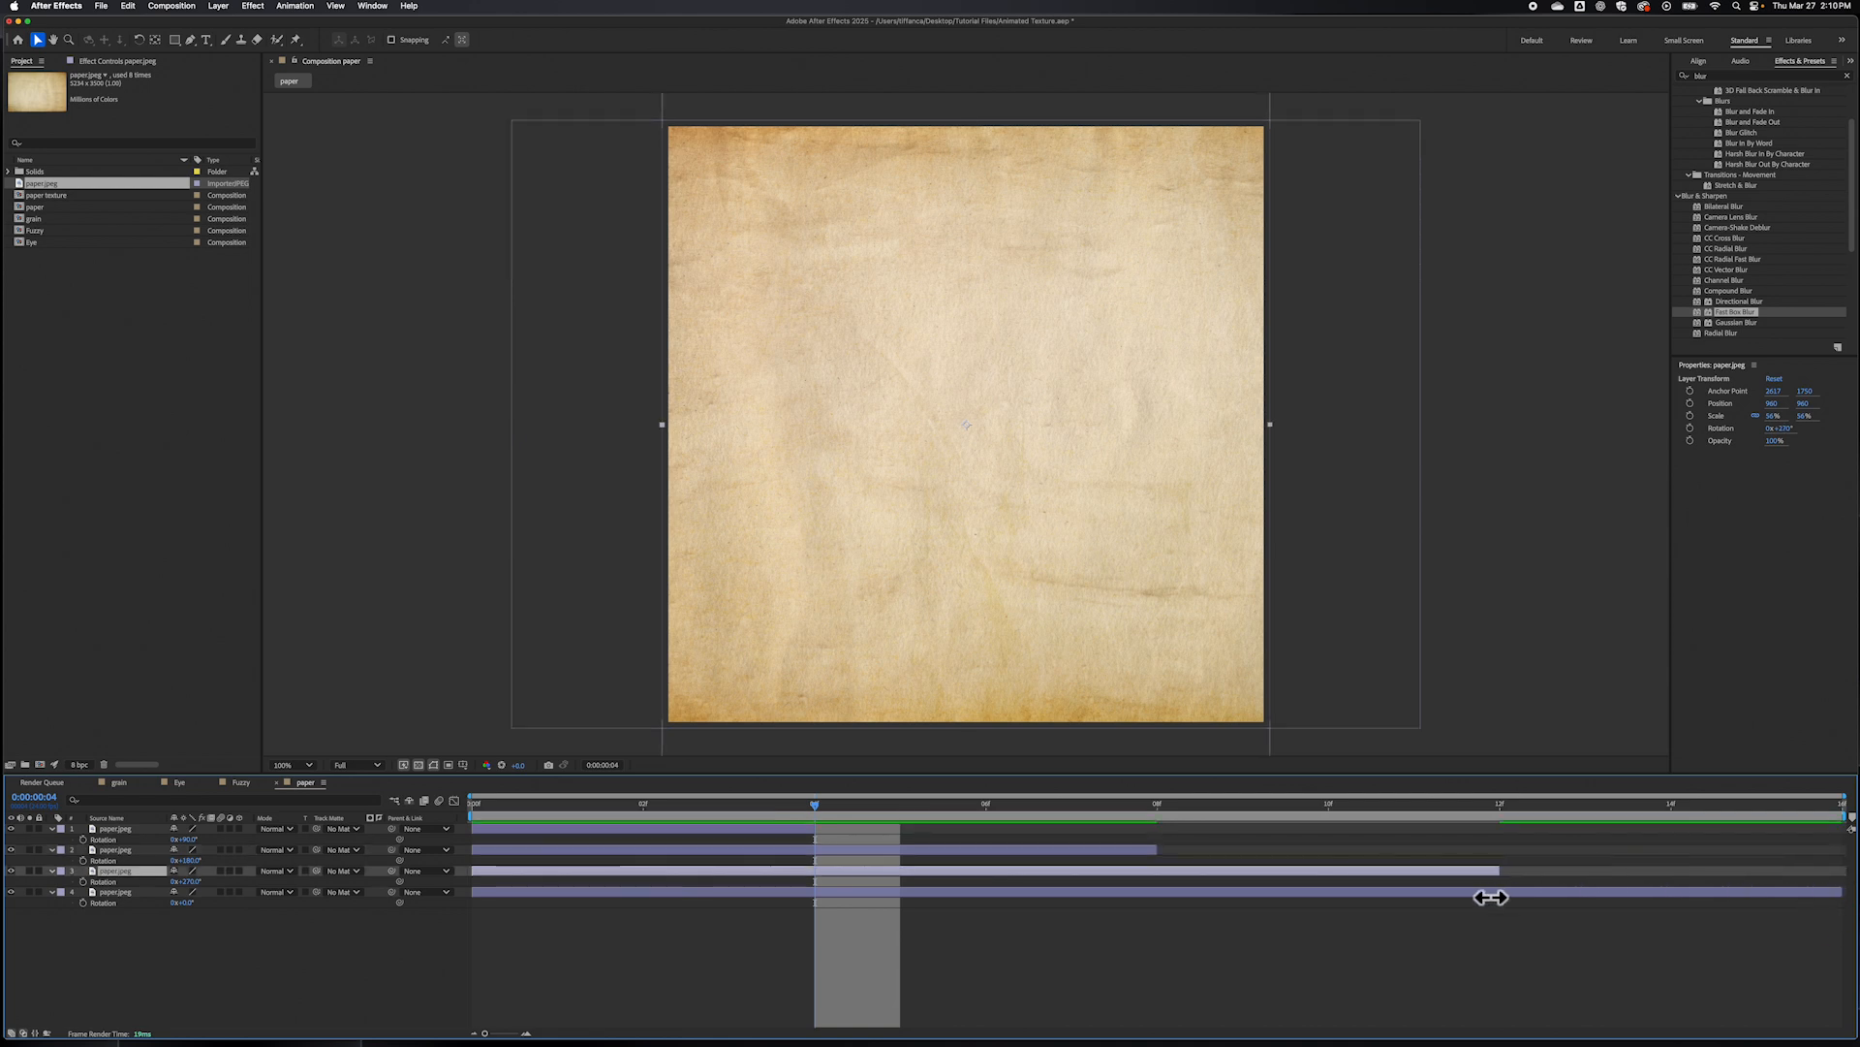
- Play back the paper composition to check the rotating texture, and return to its first frame
{"action": "left_click", "coordinate": [801, 918]}
{"action": "left_click_drag", "start_coordinate": [816, 804], "coordinate": [643, 833]}
{"action": "key", "text": "space"}
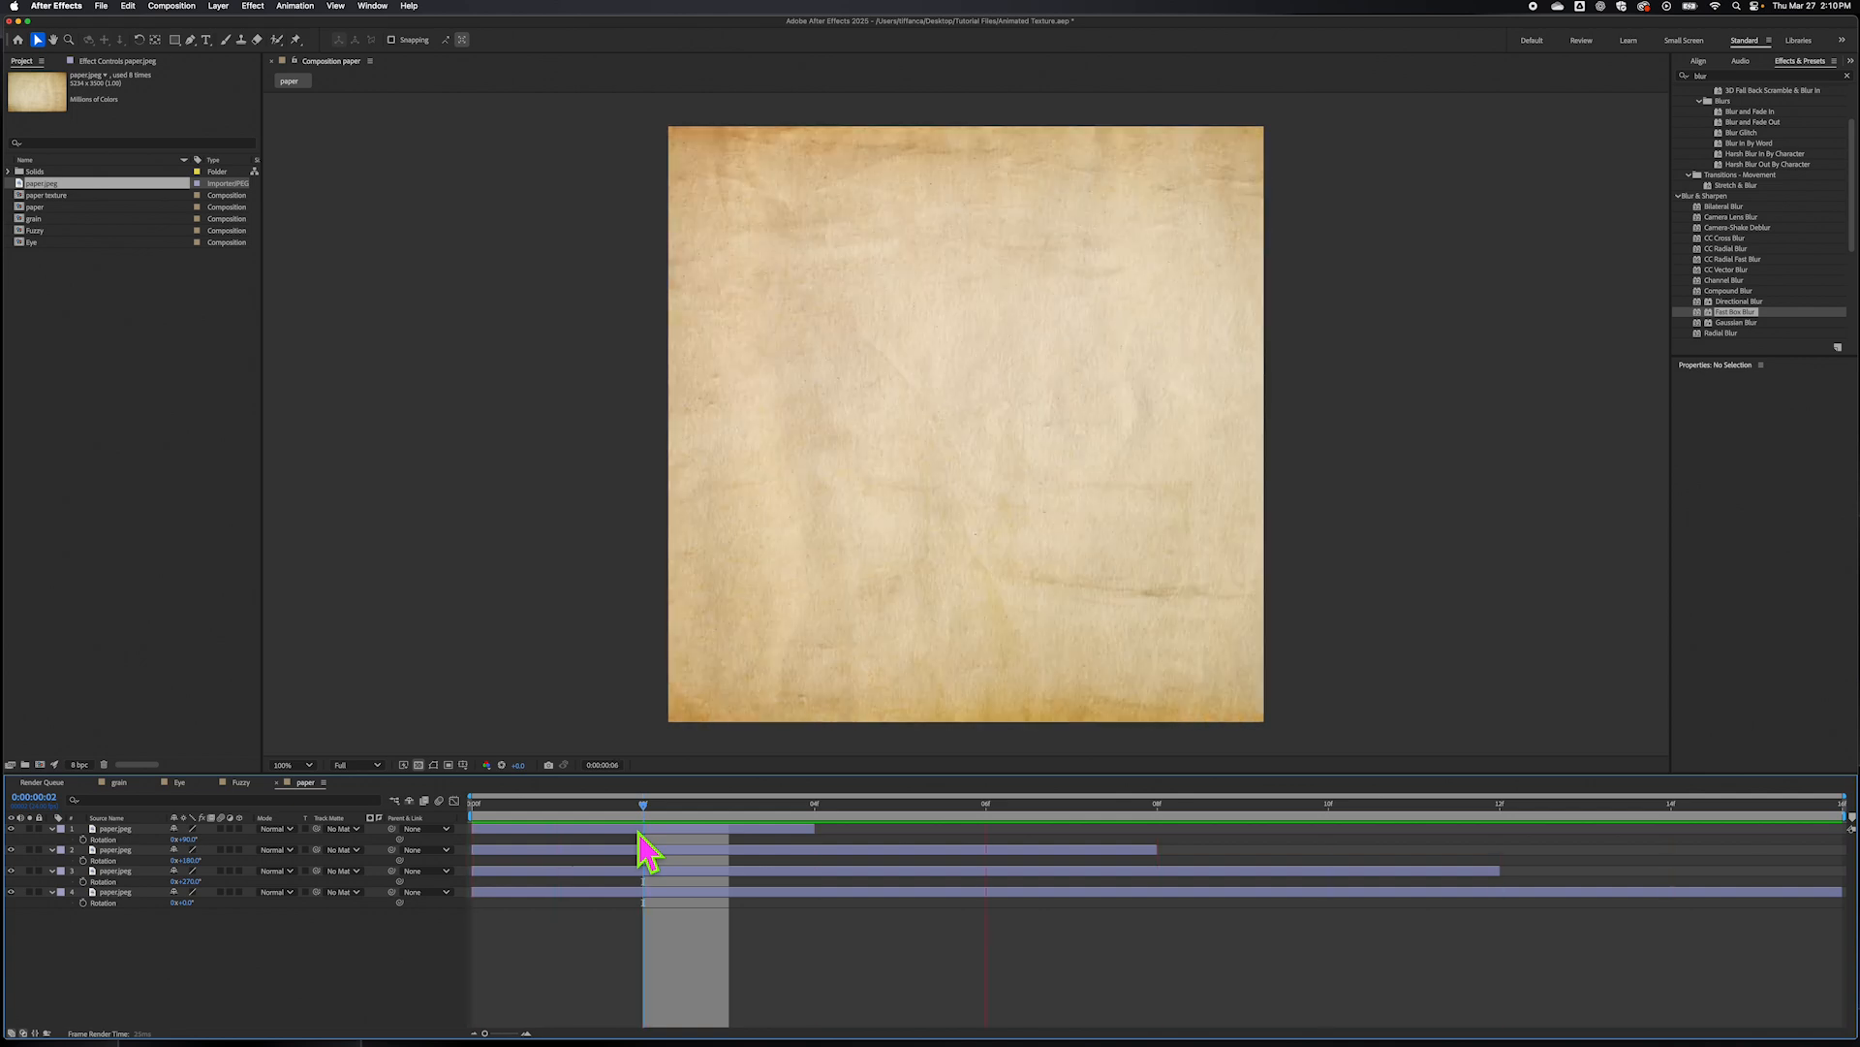
{"action": "key", "text": "space"}
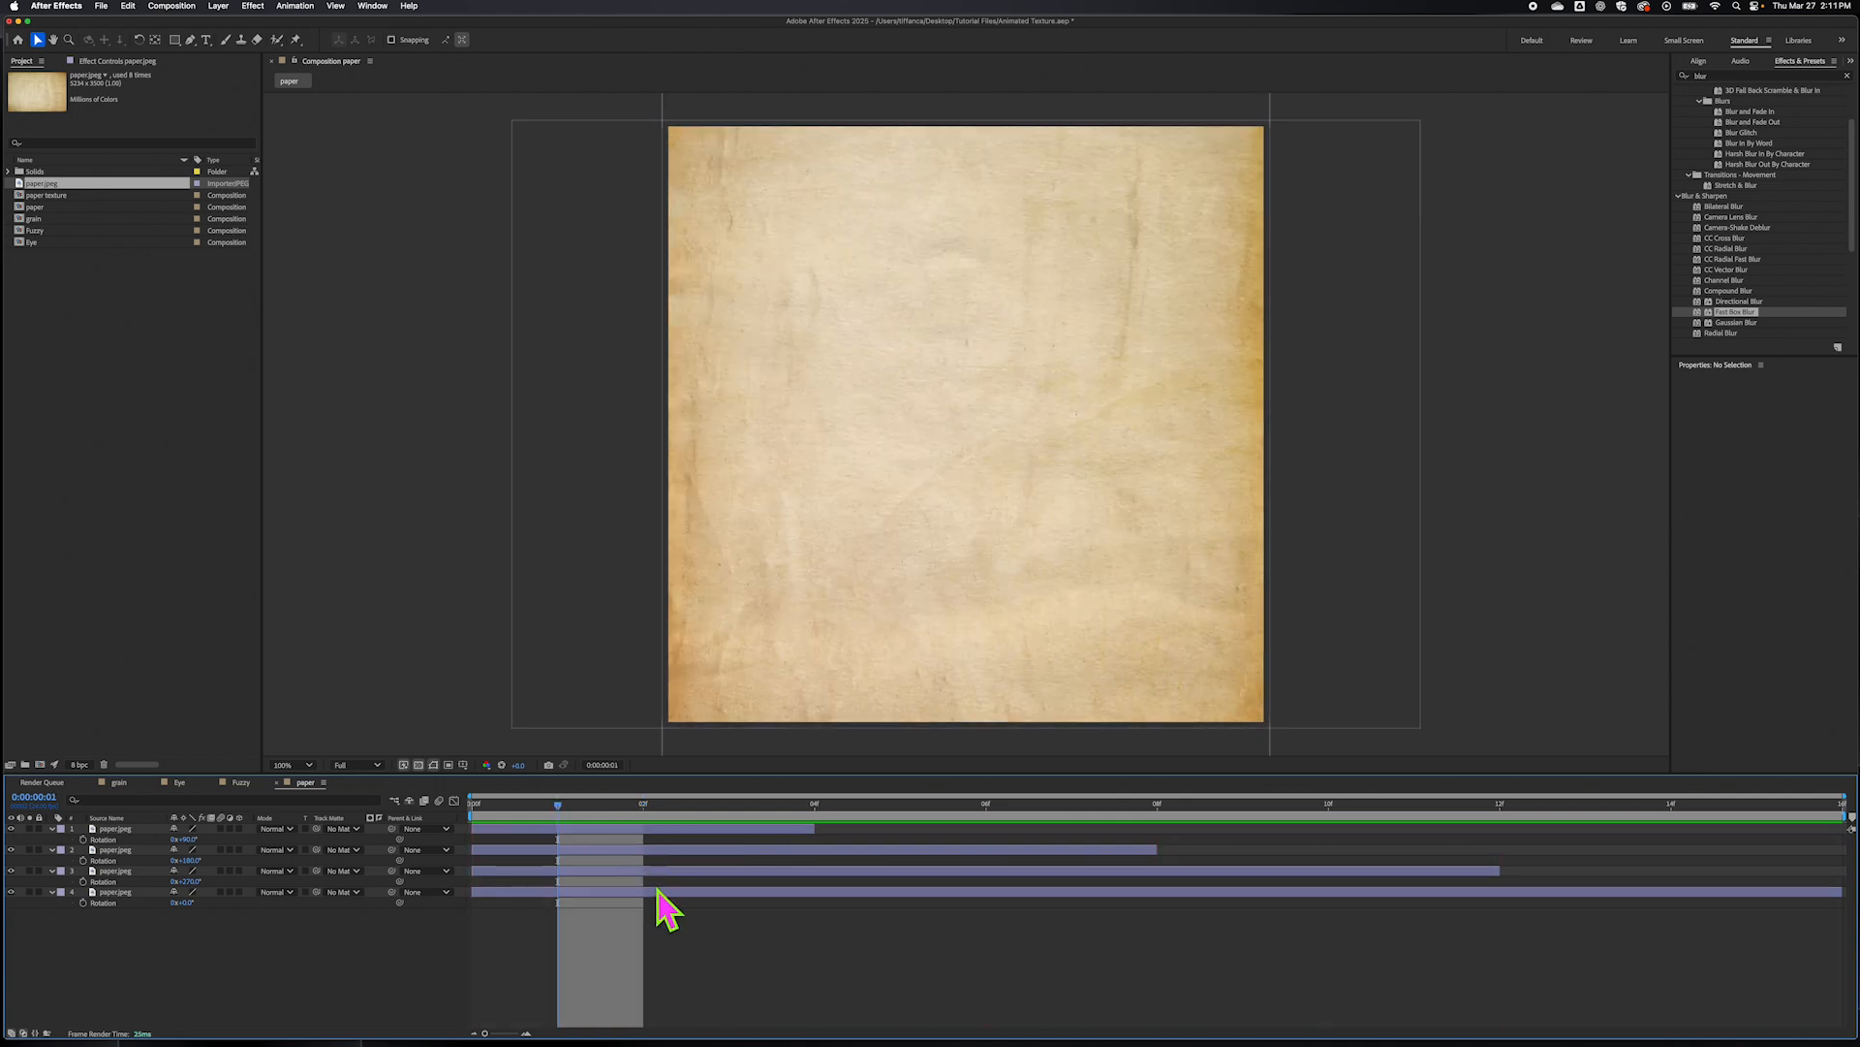
{"action": "left_click_drag", "start_coordinate": [569, 825], "coordinate": [311, 880]}
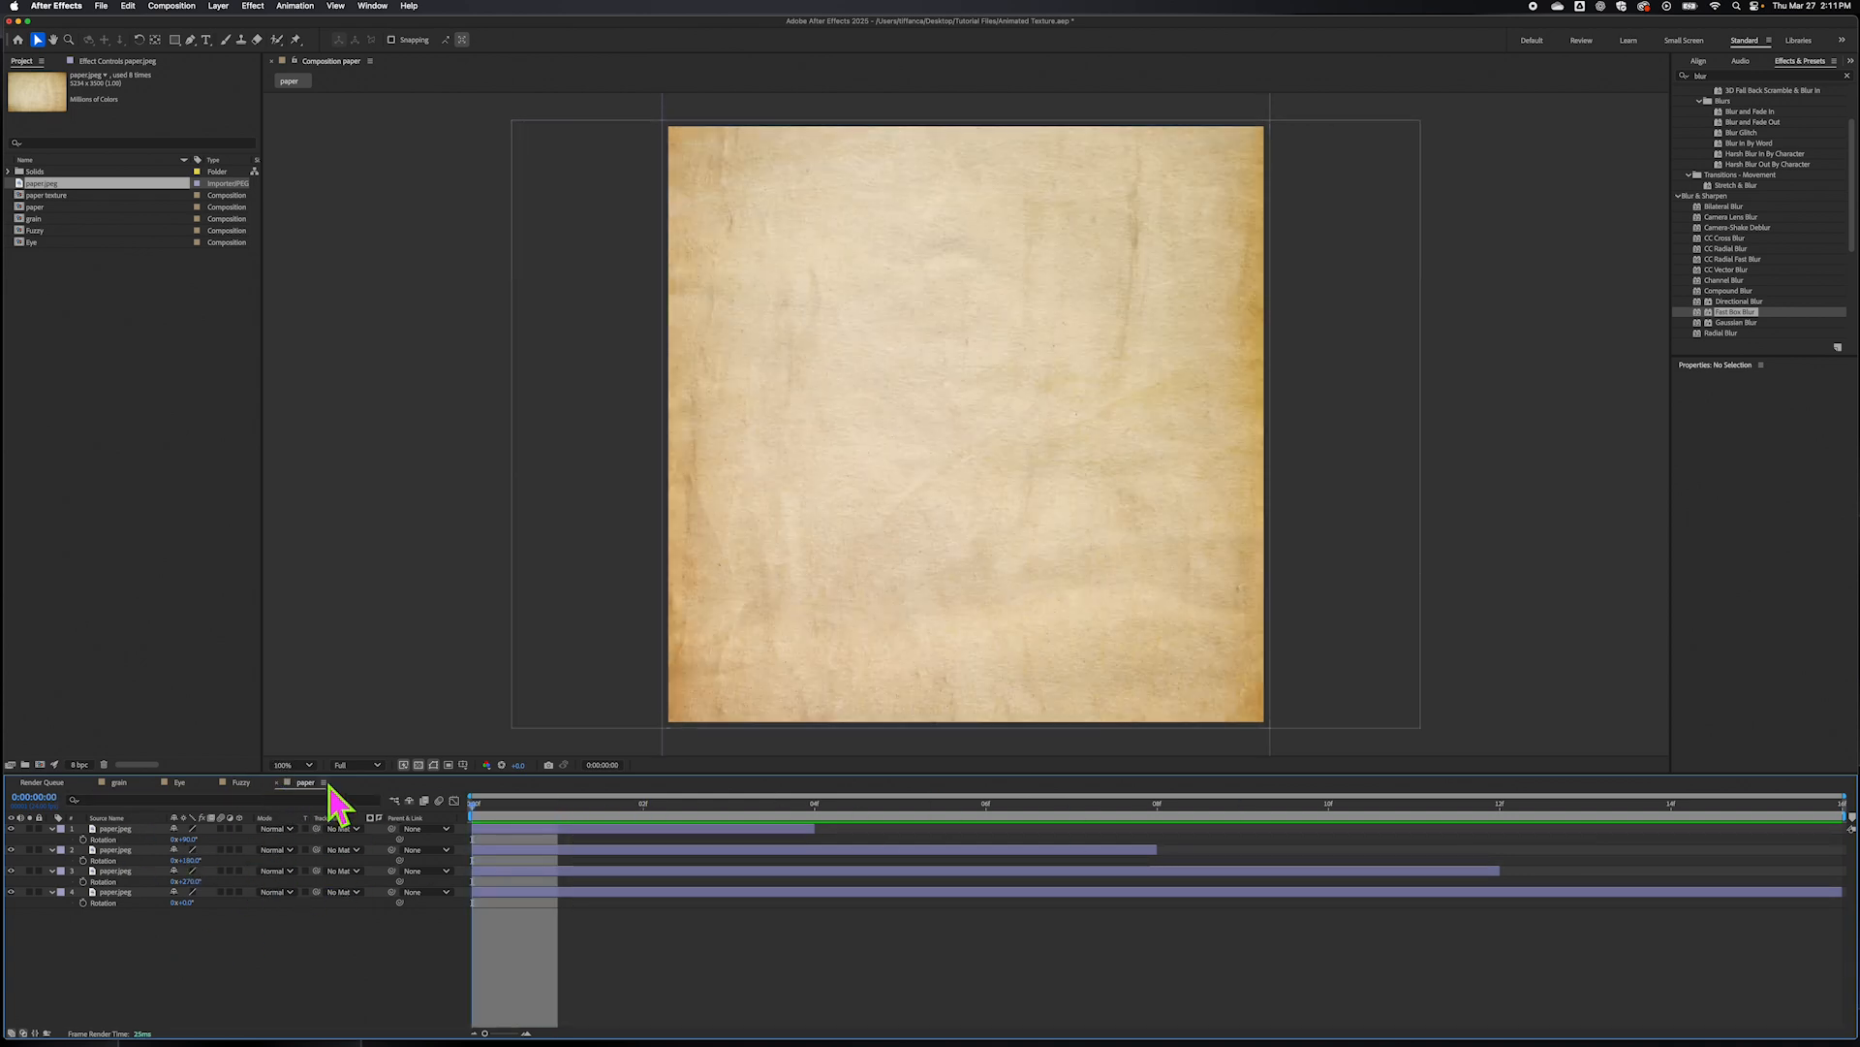
- Move the paper timeline ahead of grain, and place the paper composition in Fuzzy between FUZZY Bottom and the pale green solid
{"action": "left_click_drag", "start_coordinate": [307, 785], "coordinate": [112, 783]}
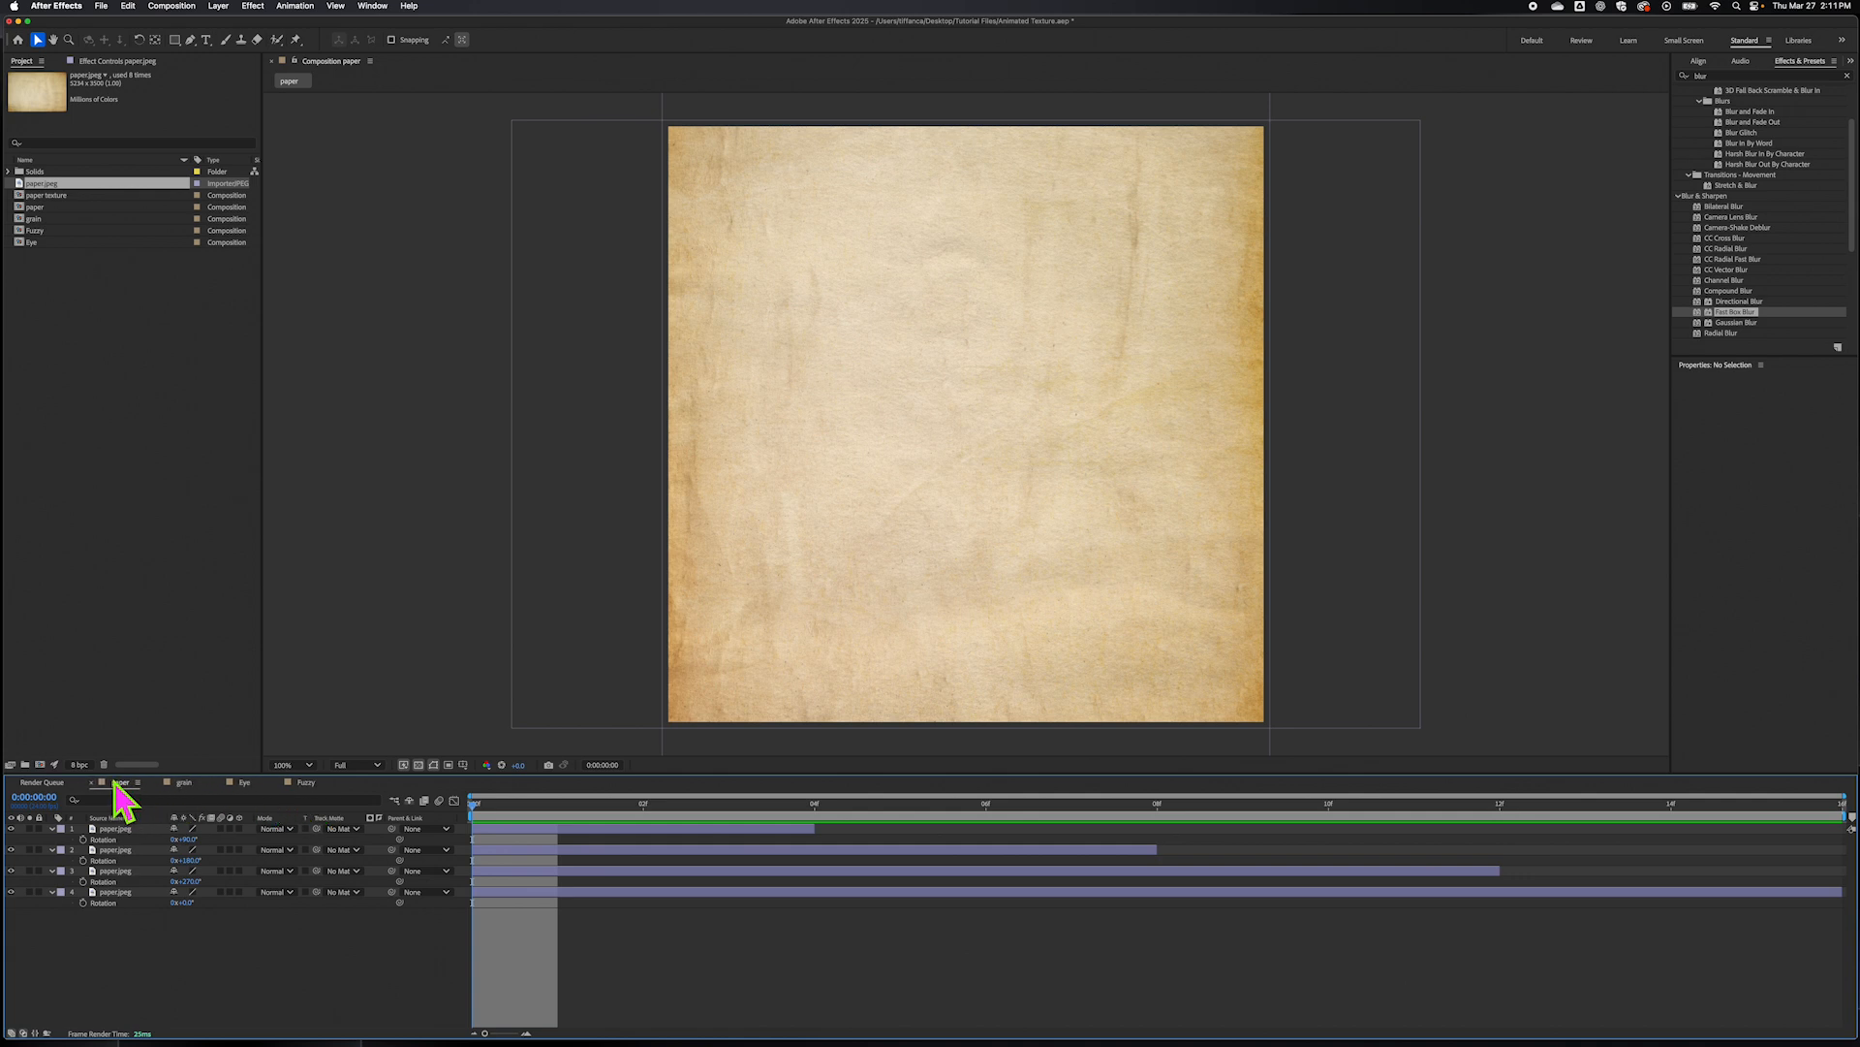
{"action": "left_click", "coordinate": [306, 783]}
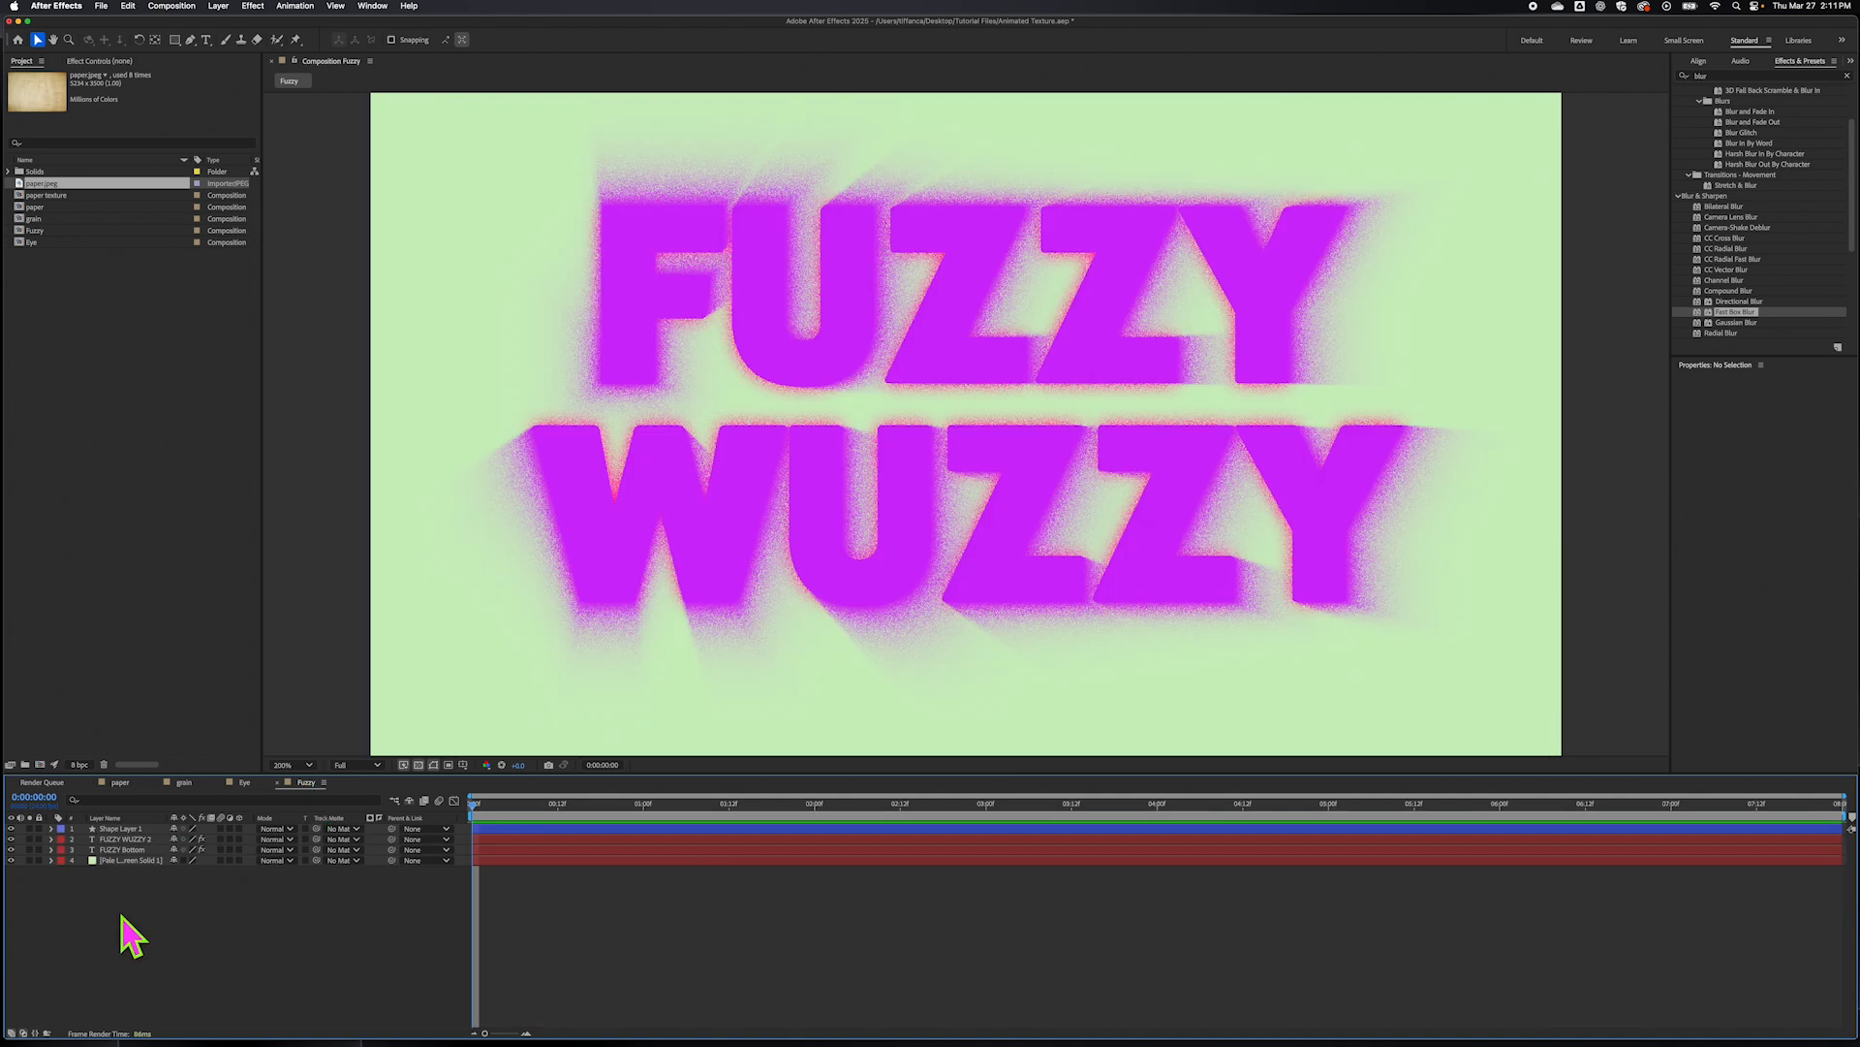
{"action": "left_click", "coordinate": [47, 208]}
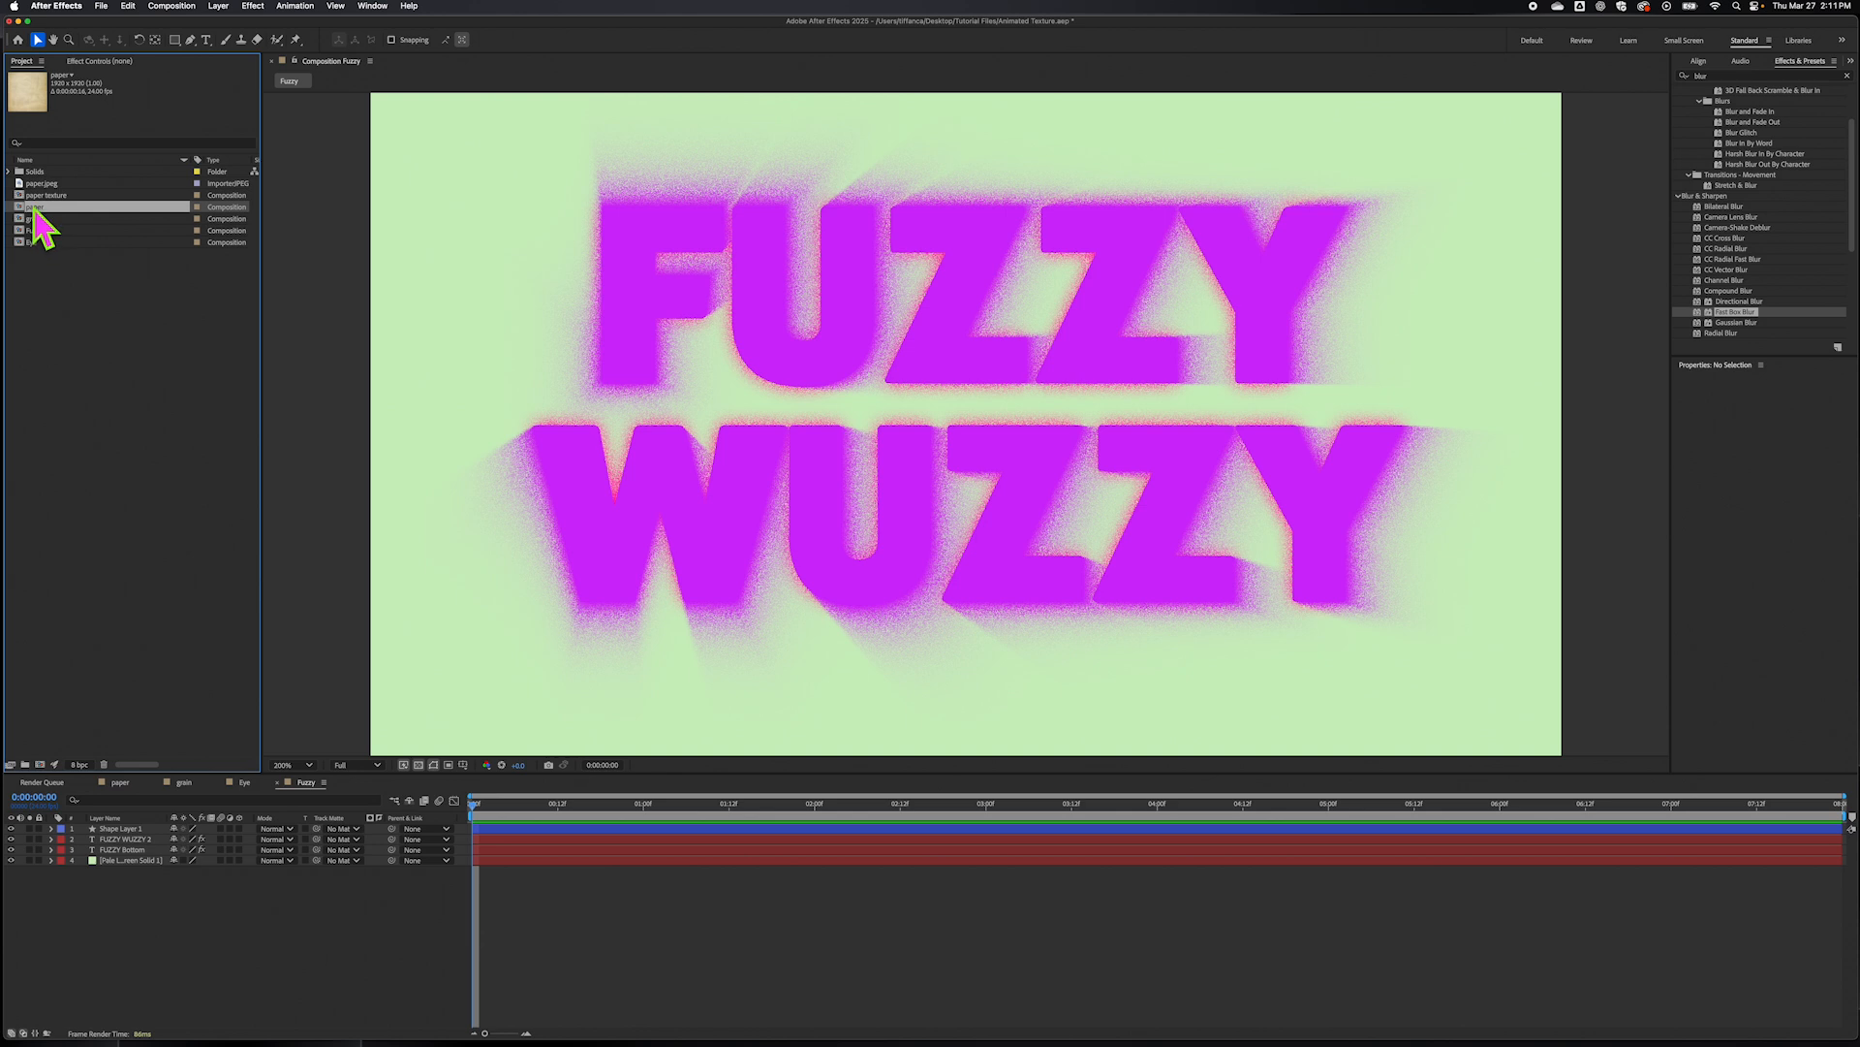
{"action": "left_click_drag", "start_coordinate": [33, 206], "coordinate": [117, 867]}
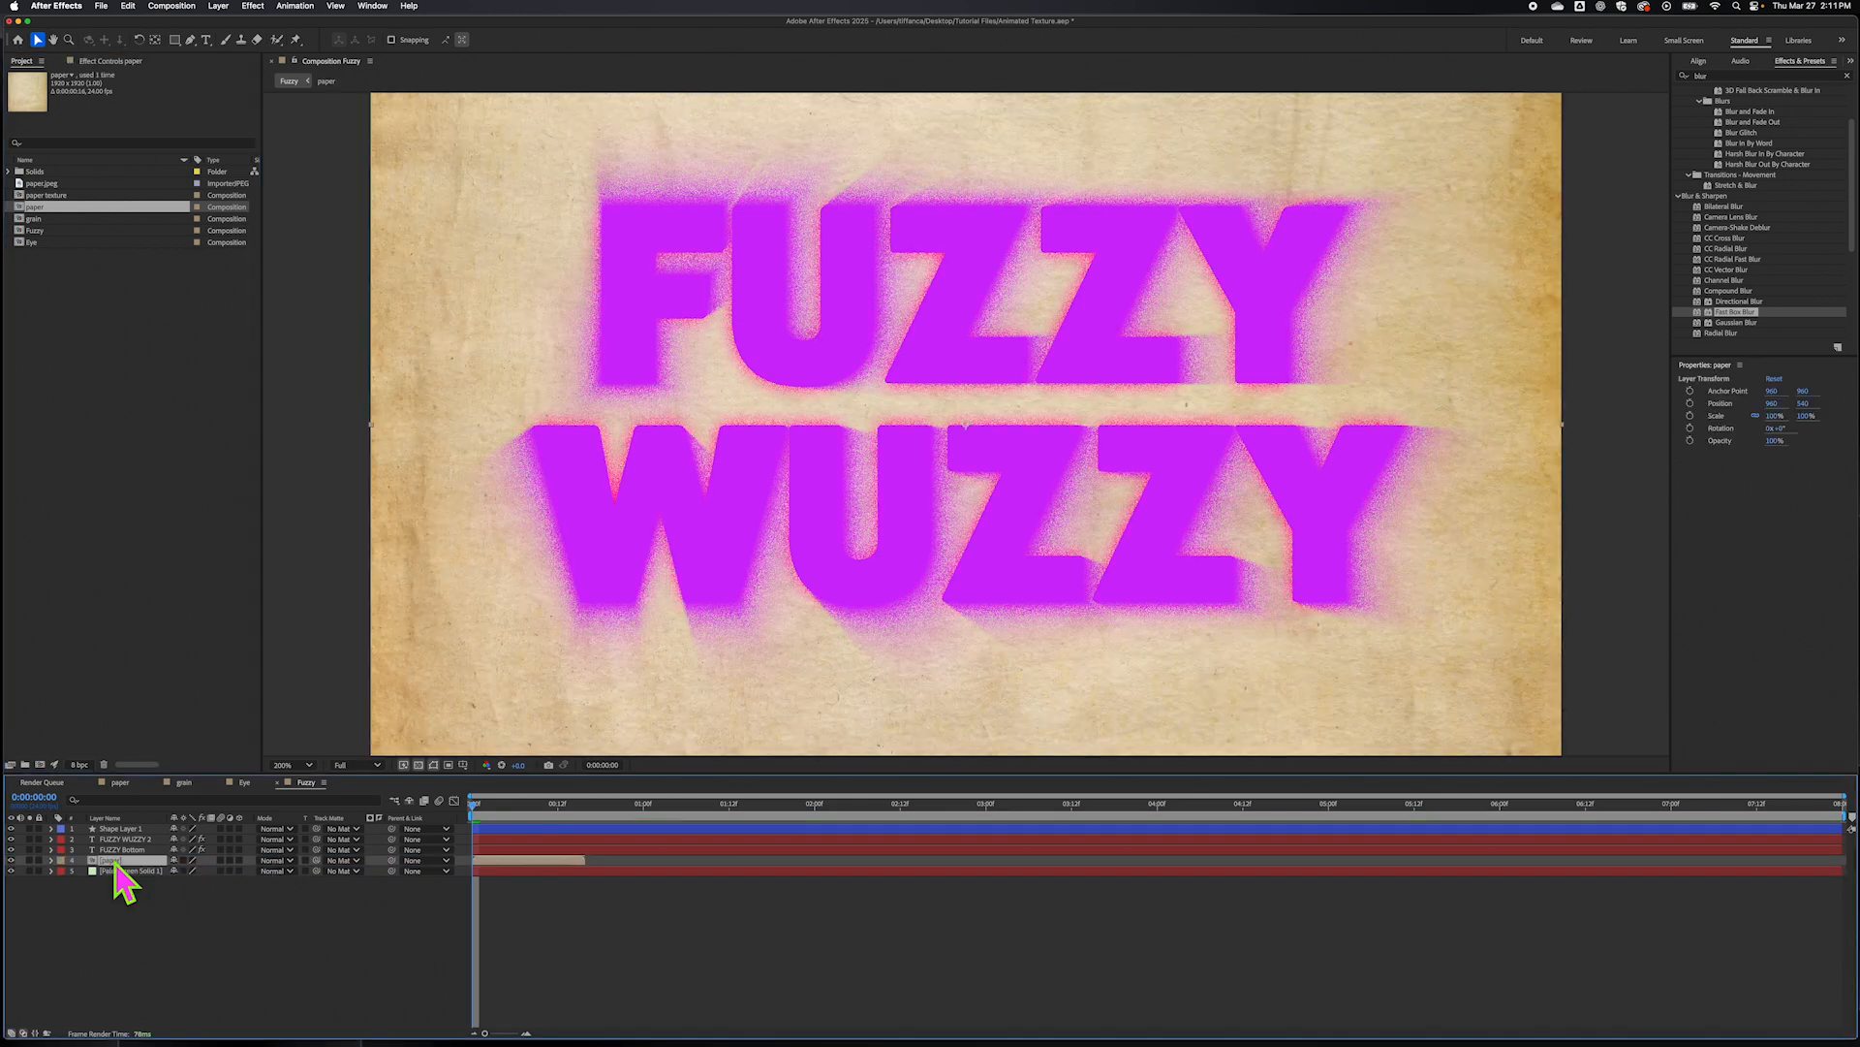
- Reposition the paper layer and scale it up slightly so it covers the whole Fuzzy frame
{"action": "key", "text": "comma"}
{"action": "key", "text": "comma"}
{"action": "key", "text": "period"}
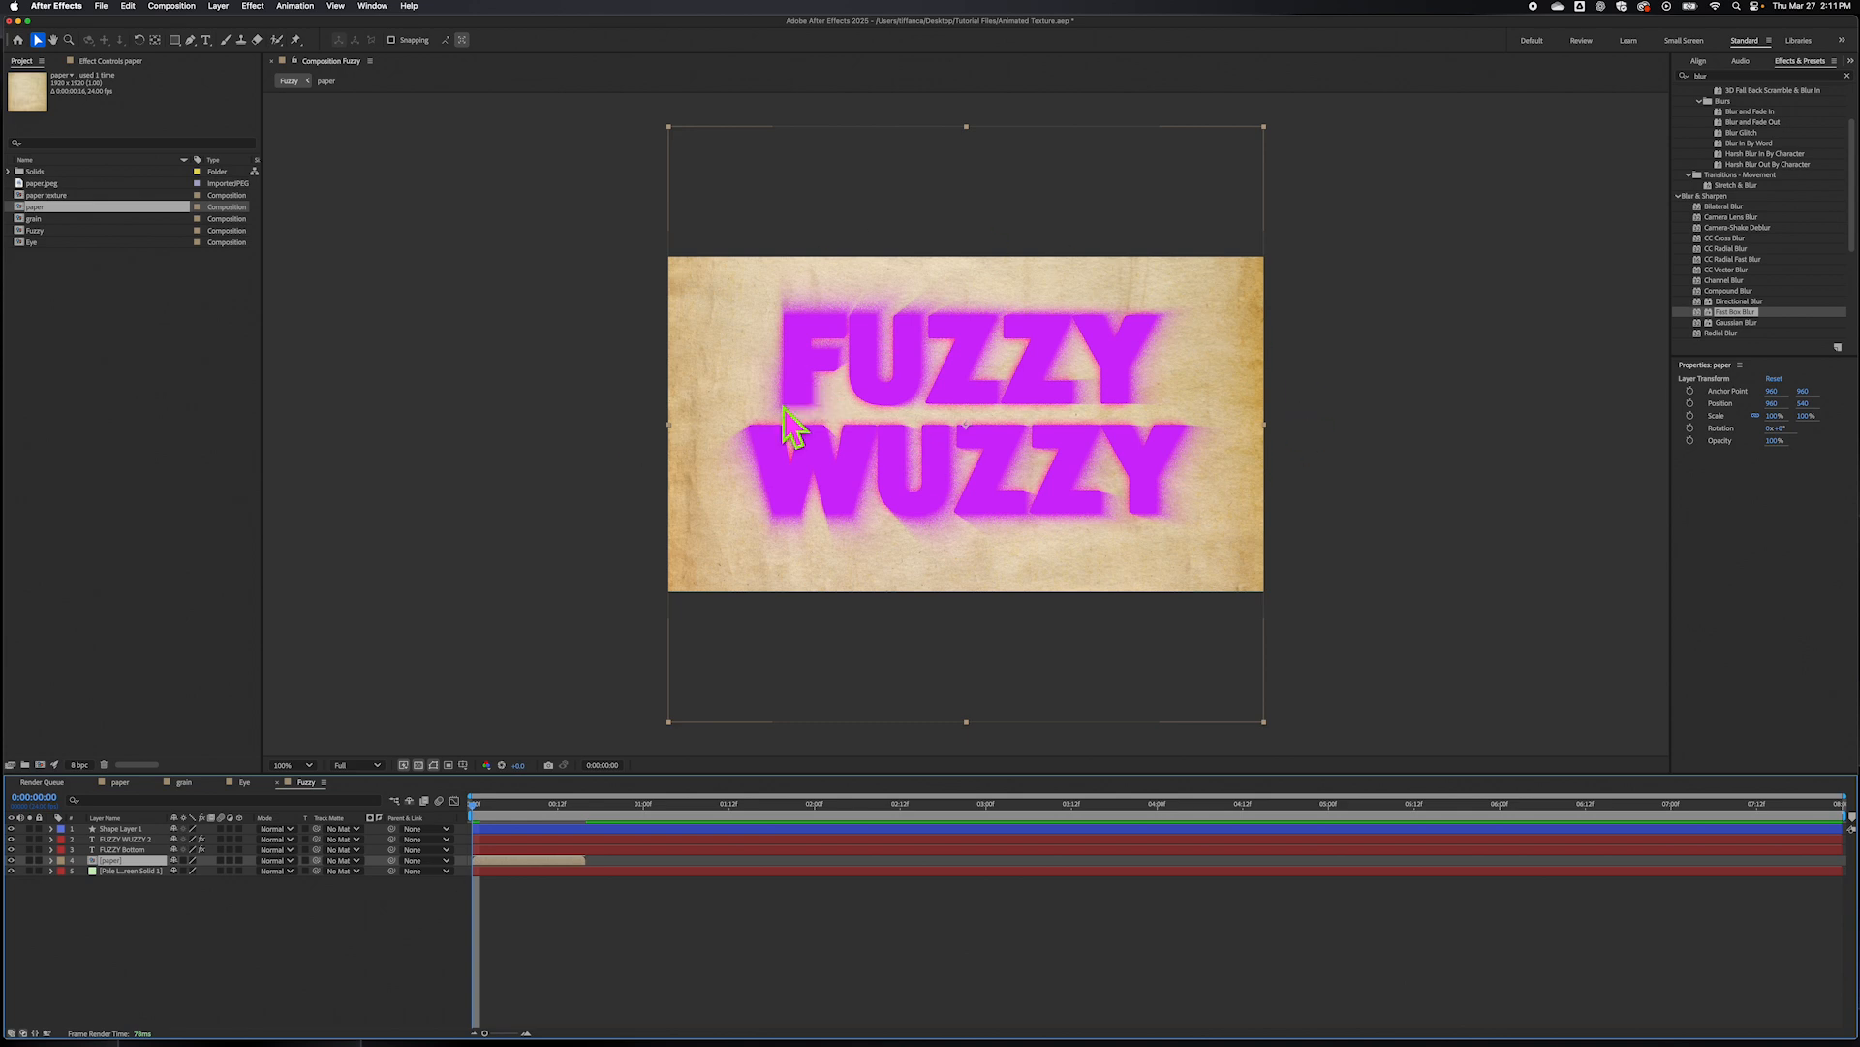
{"action": "left_click_drag", "start_coordinate": [914, 187], "coordinate": [910, 236]}
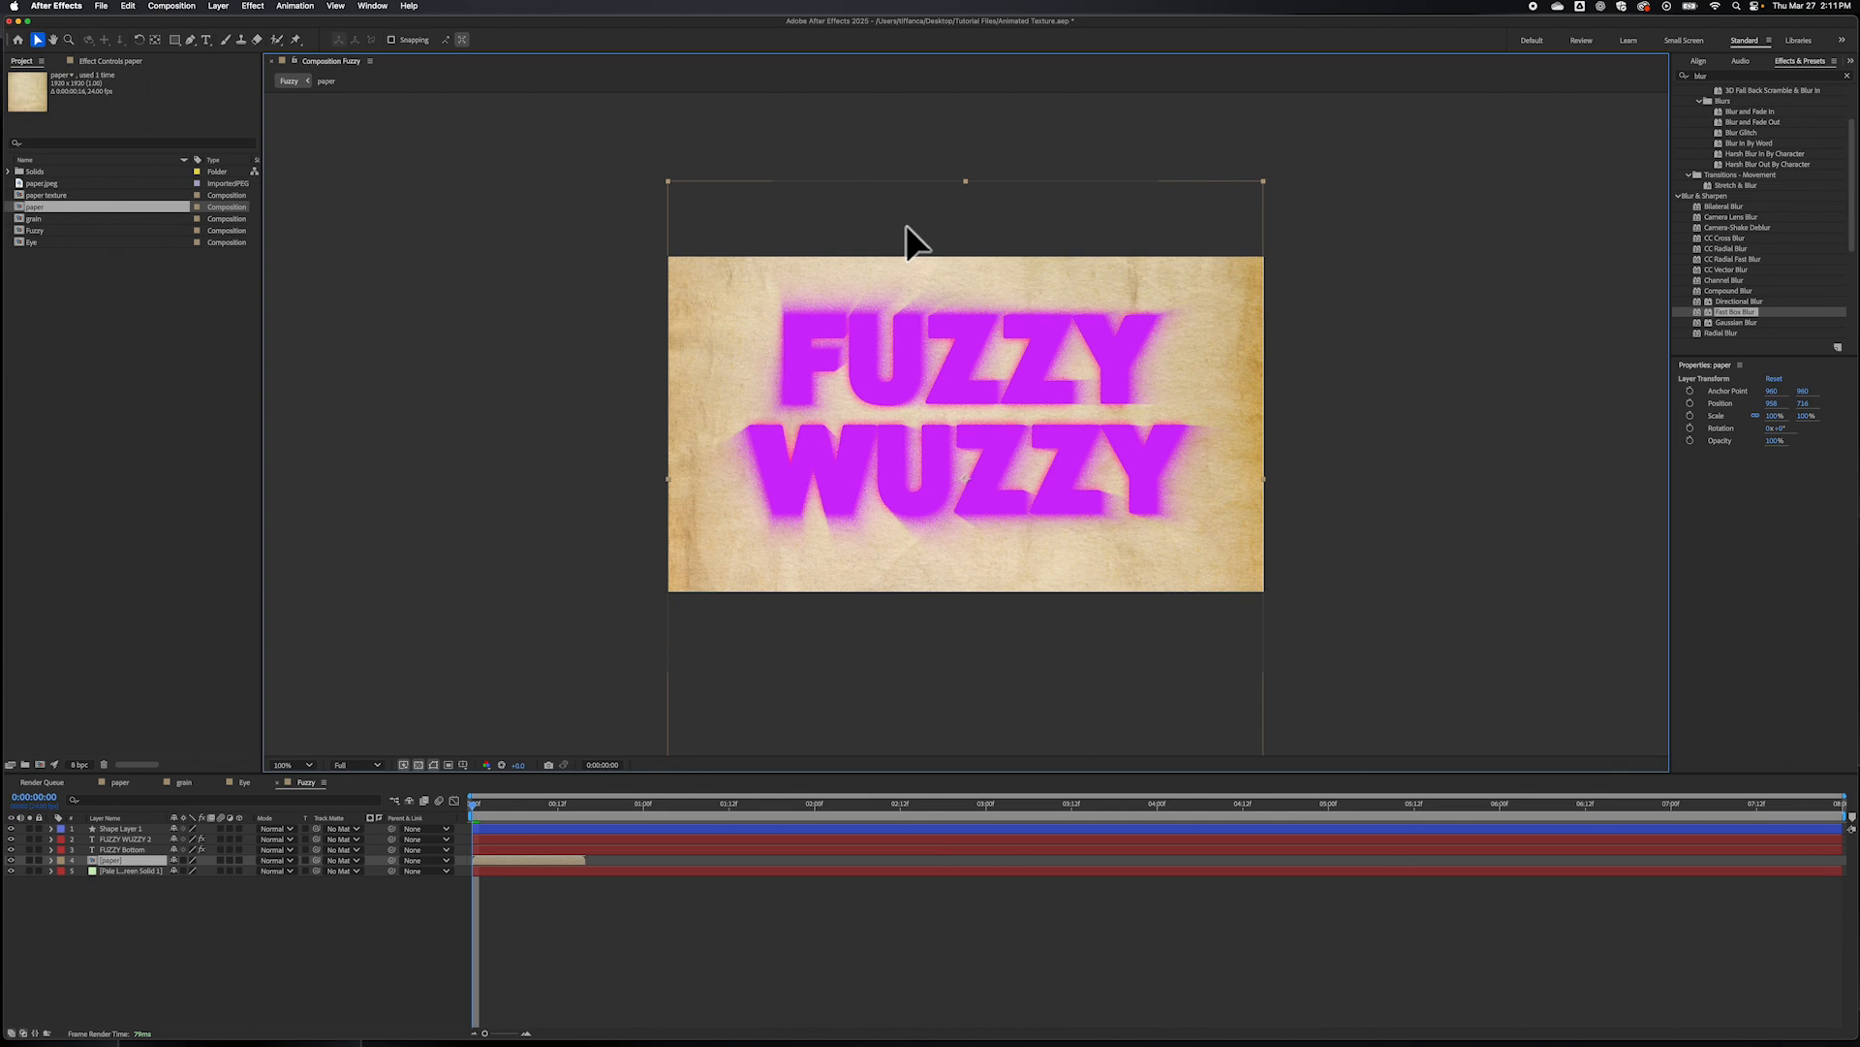
{"action": "left_click_drag", "start_coordinate": [1264, 180], "coordinate": [1228, 141]}
{"action": "left_click_drag", "start_coordinate": [472, 804], "coordinate": [417, 793]}
{"action": "left_click", "coordinate": [136, 945]}
{"action": "left_click", "coordinate": [139, 861]}
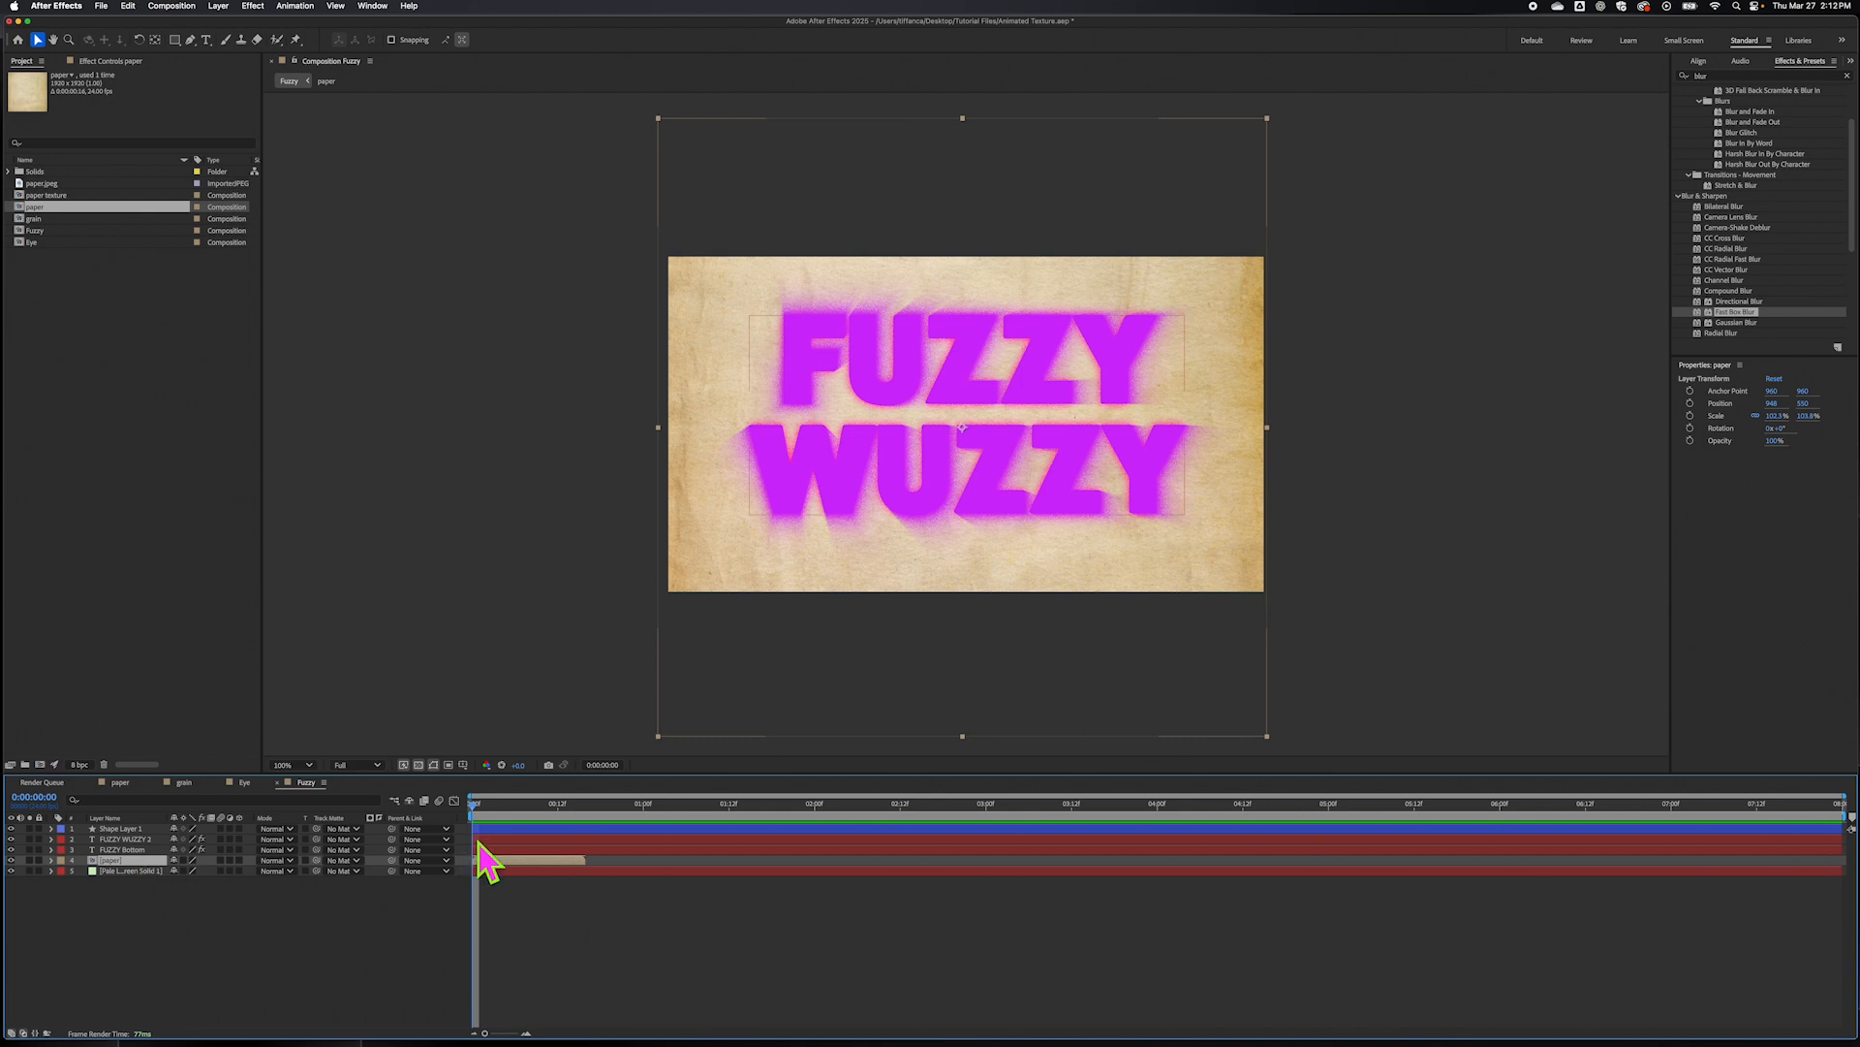
{"action": "left_click_drag", "start_coordinate": [474, 808], "coordinate": [422, 822]}
{"action": "left_click", "coordinate": [155, 921]}
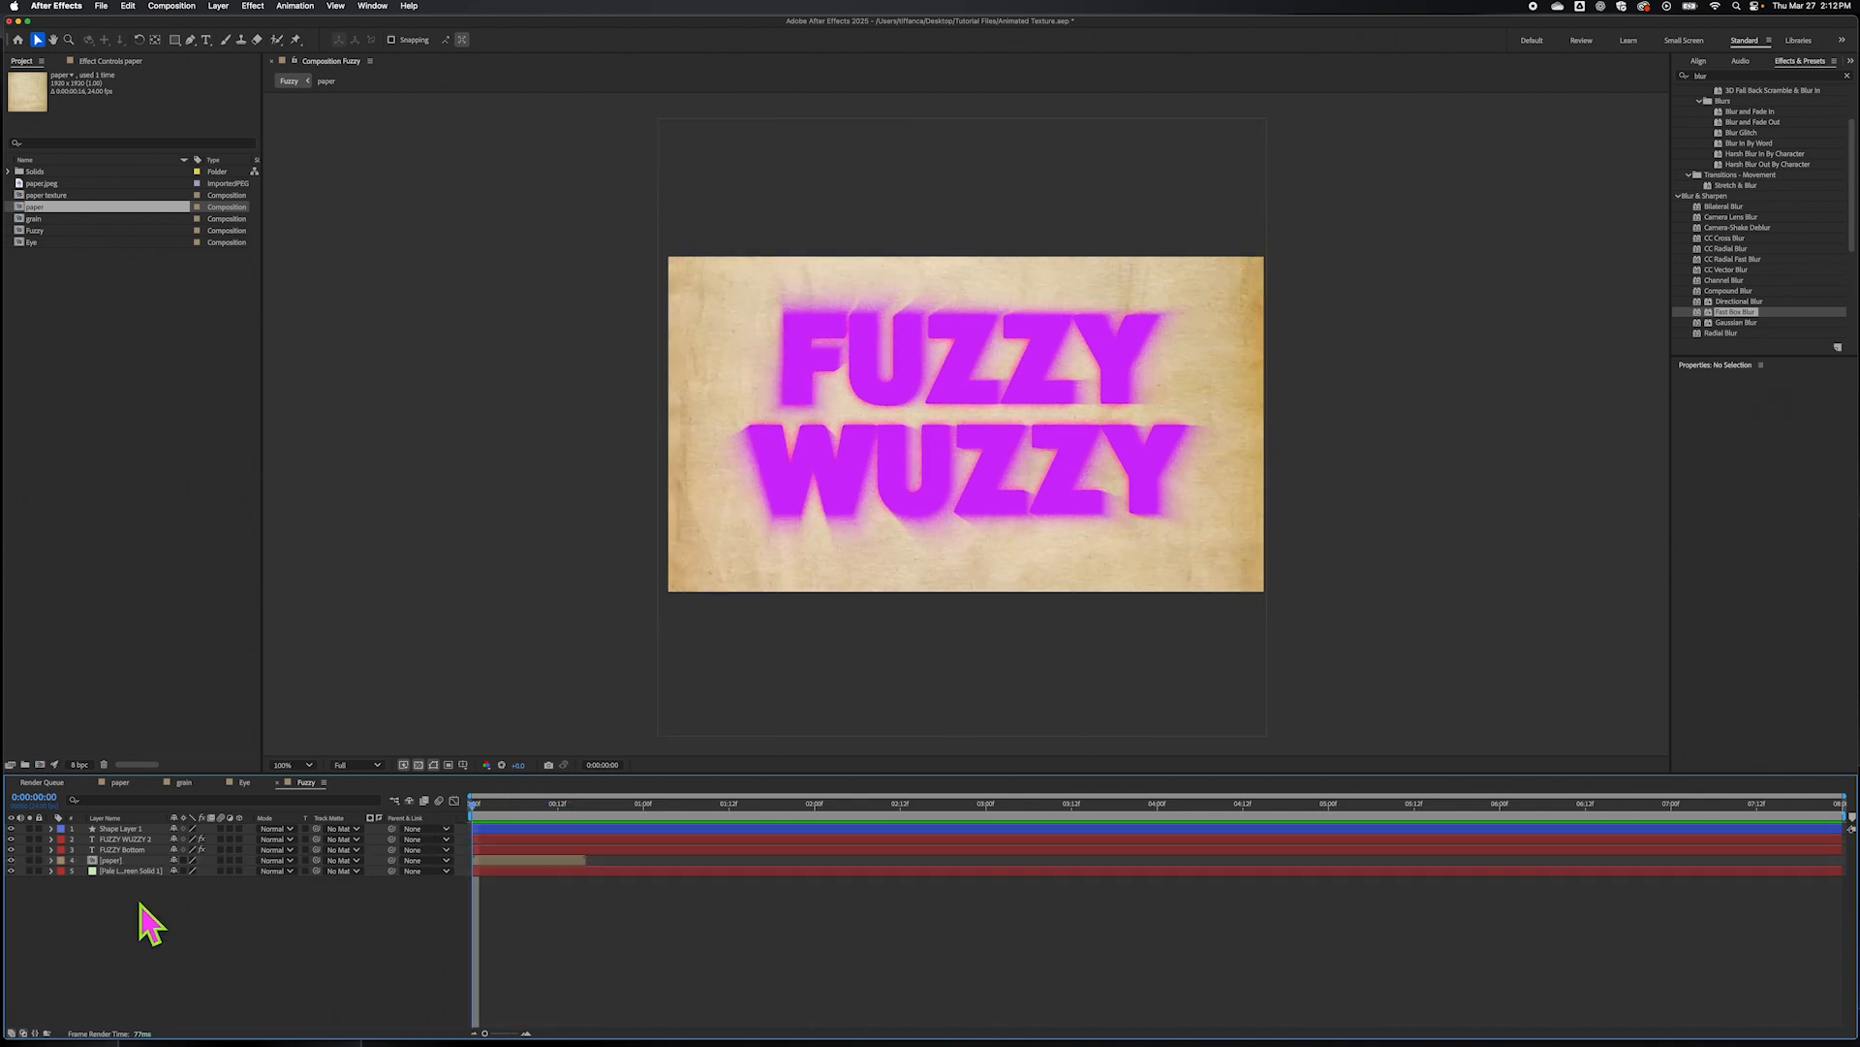
- Enable time remapping on the paper layer and add an expression to its Time Remap property
{"action": "left_click", "coordinate": [129, 861]}
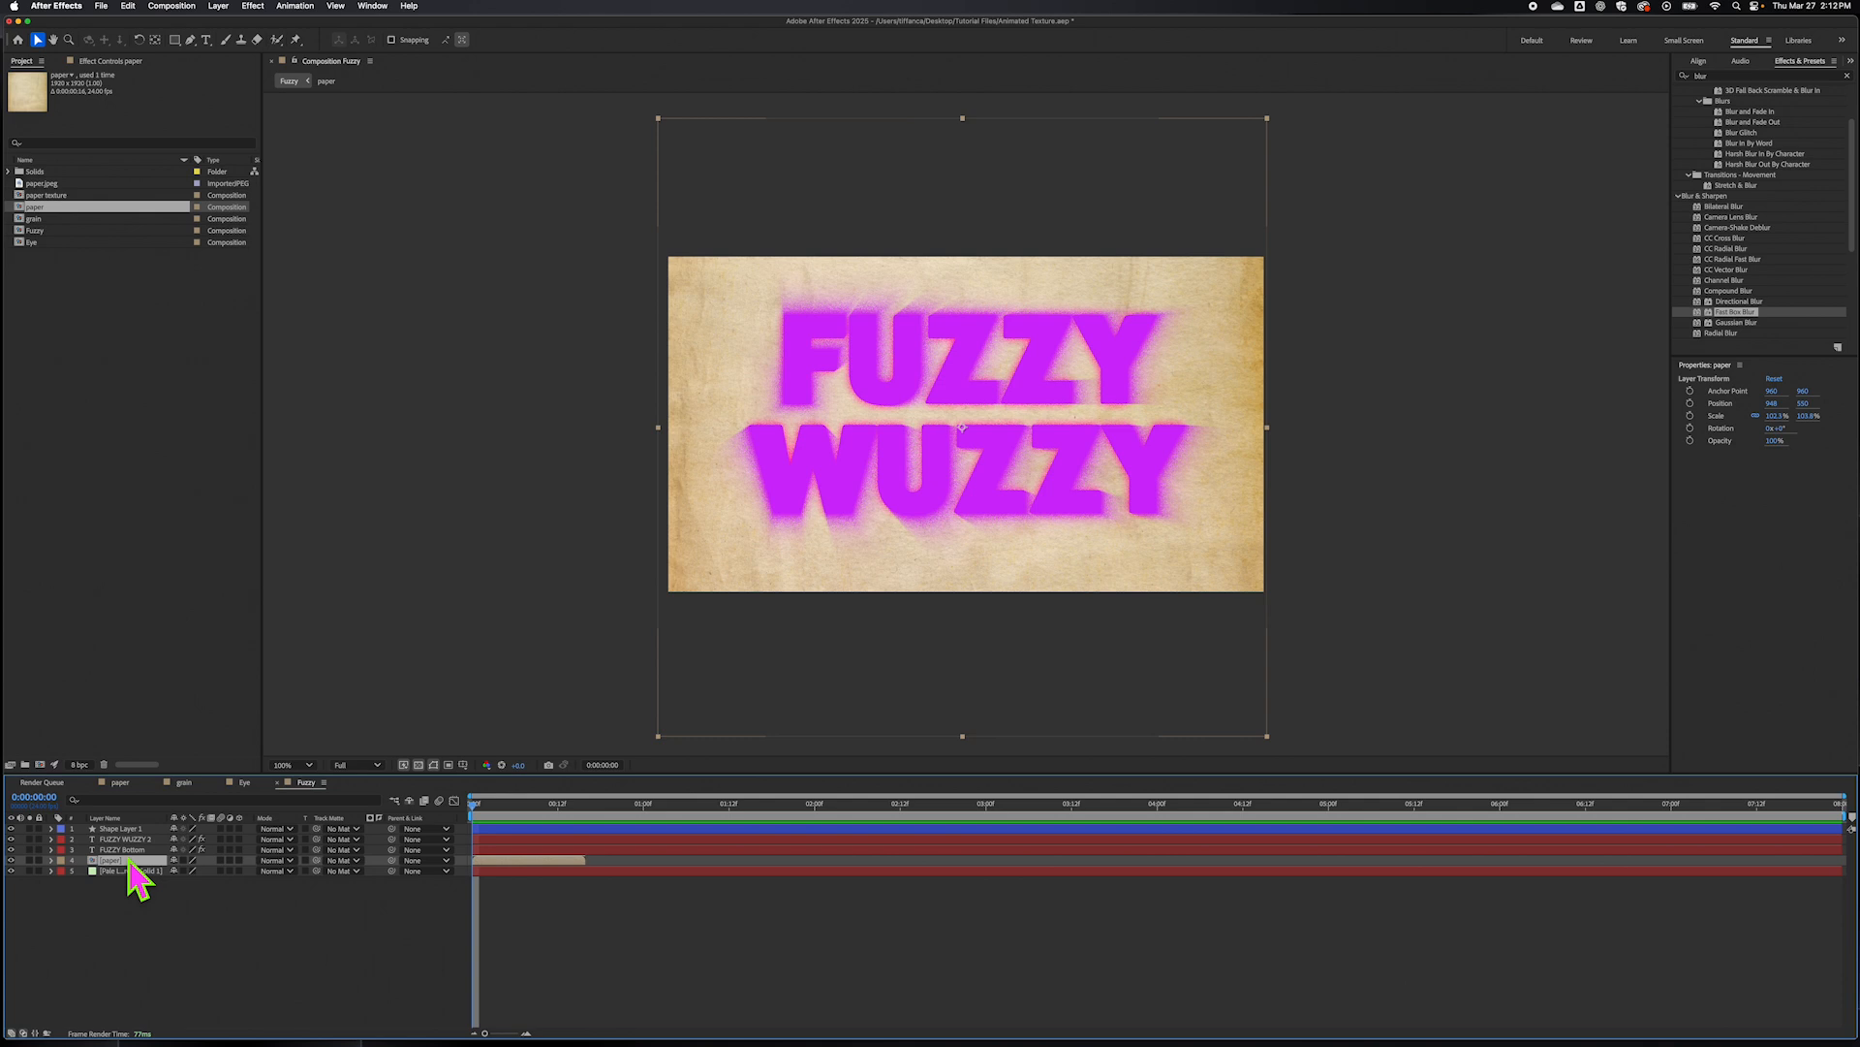
{"action": "right_click", "coordinate": [132, 869]}
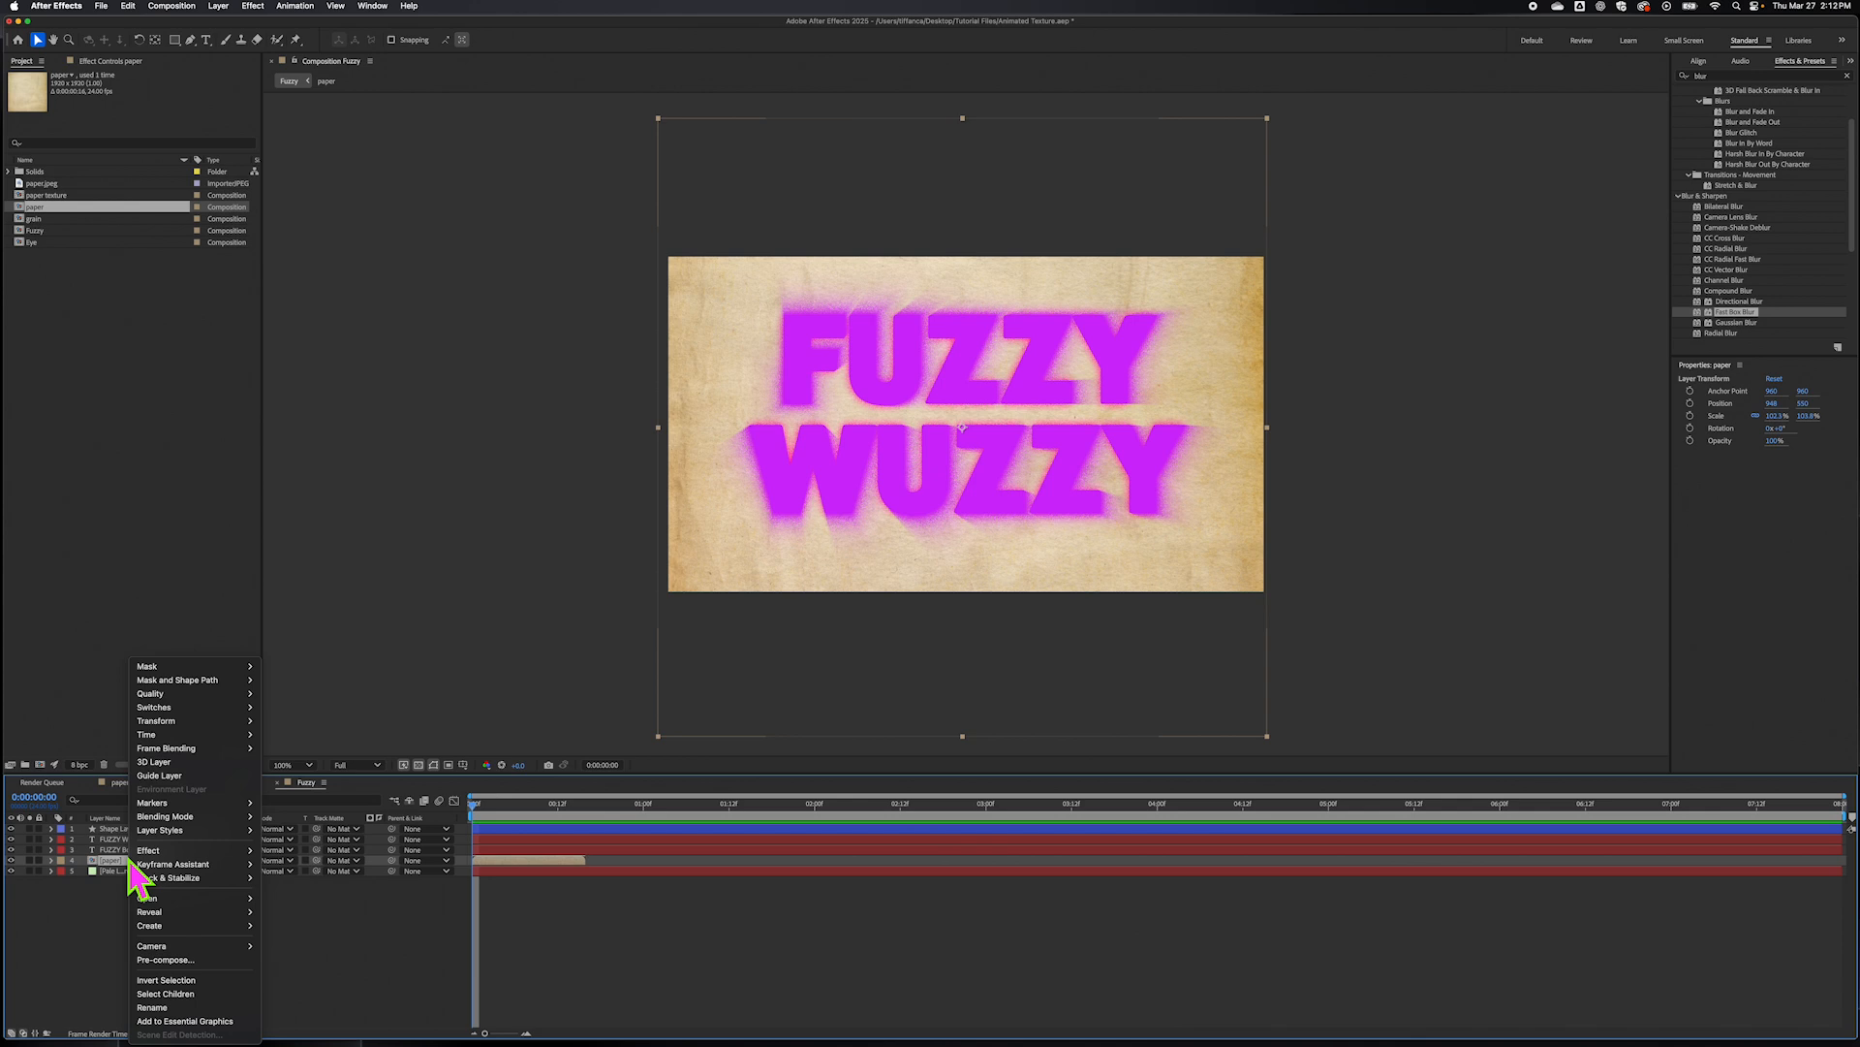
{"action": "mouse_move", "coordinate": [199, 736]}
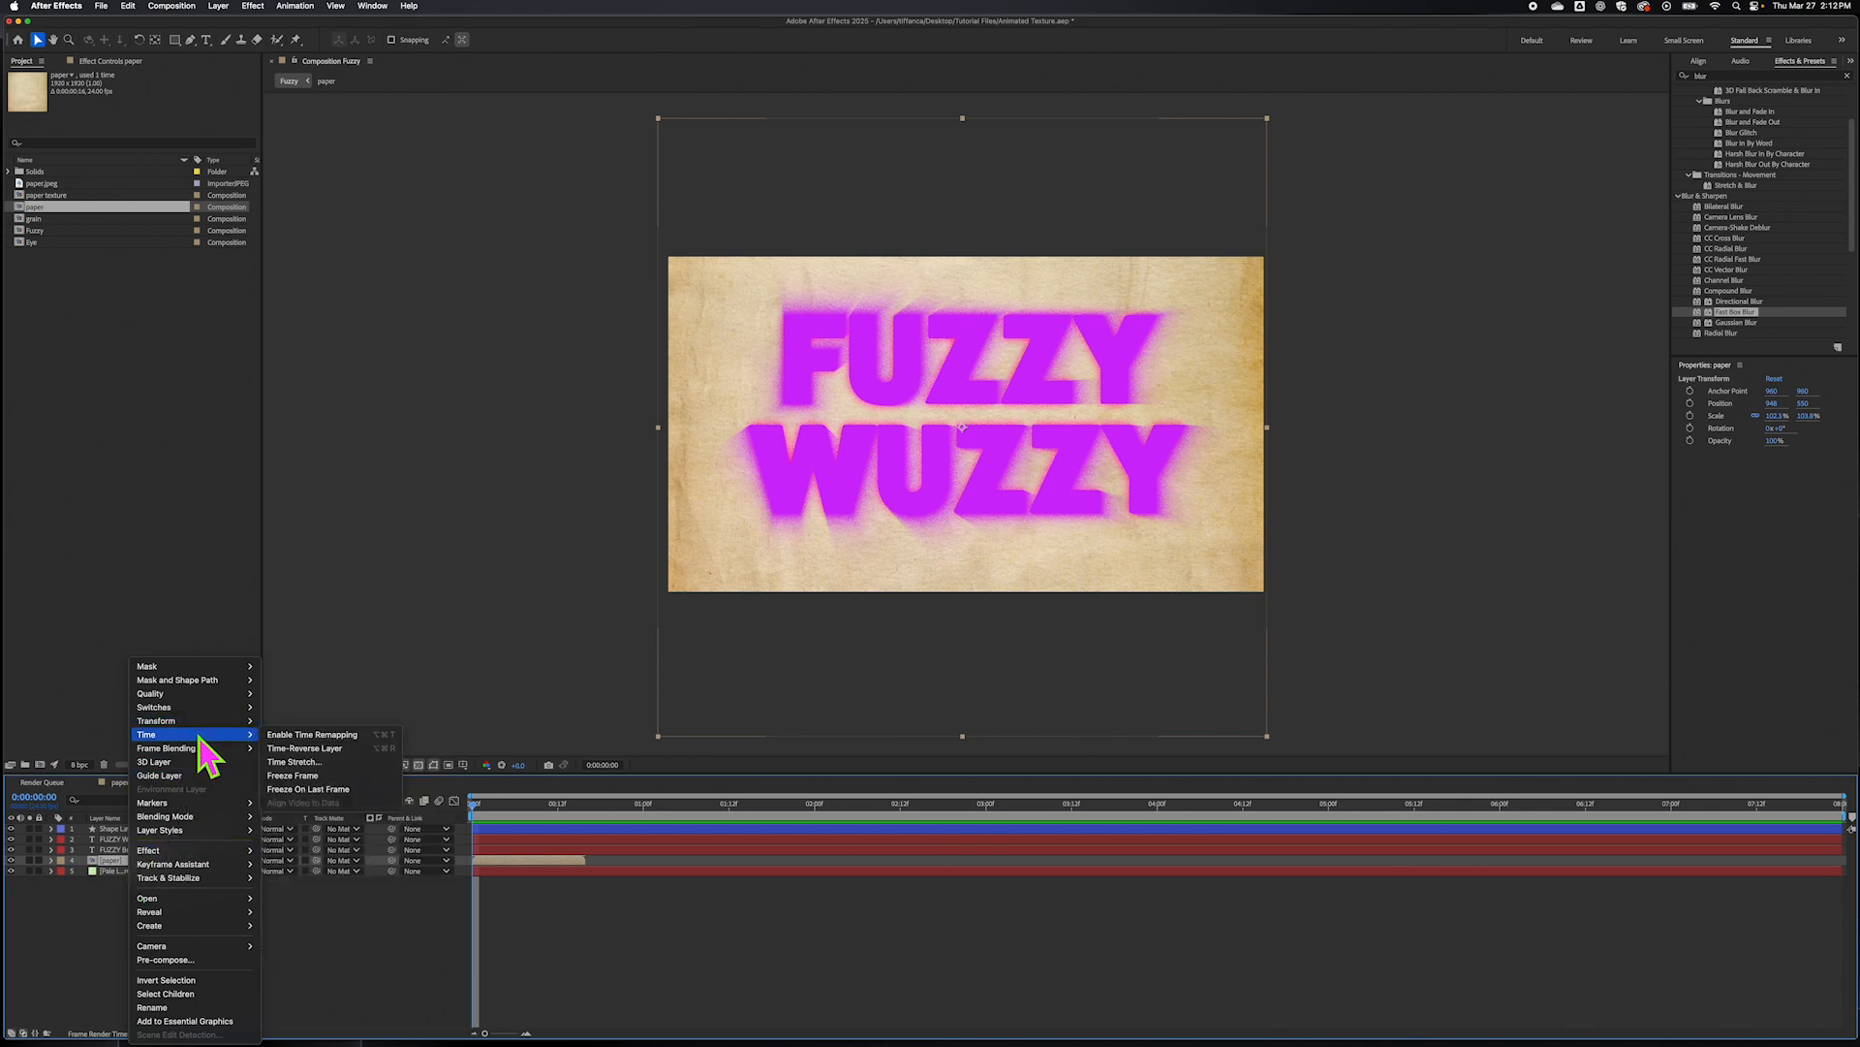
{"action": "left_click", "coordinate": [330, 735]}
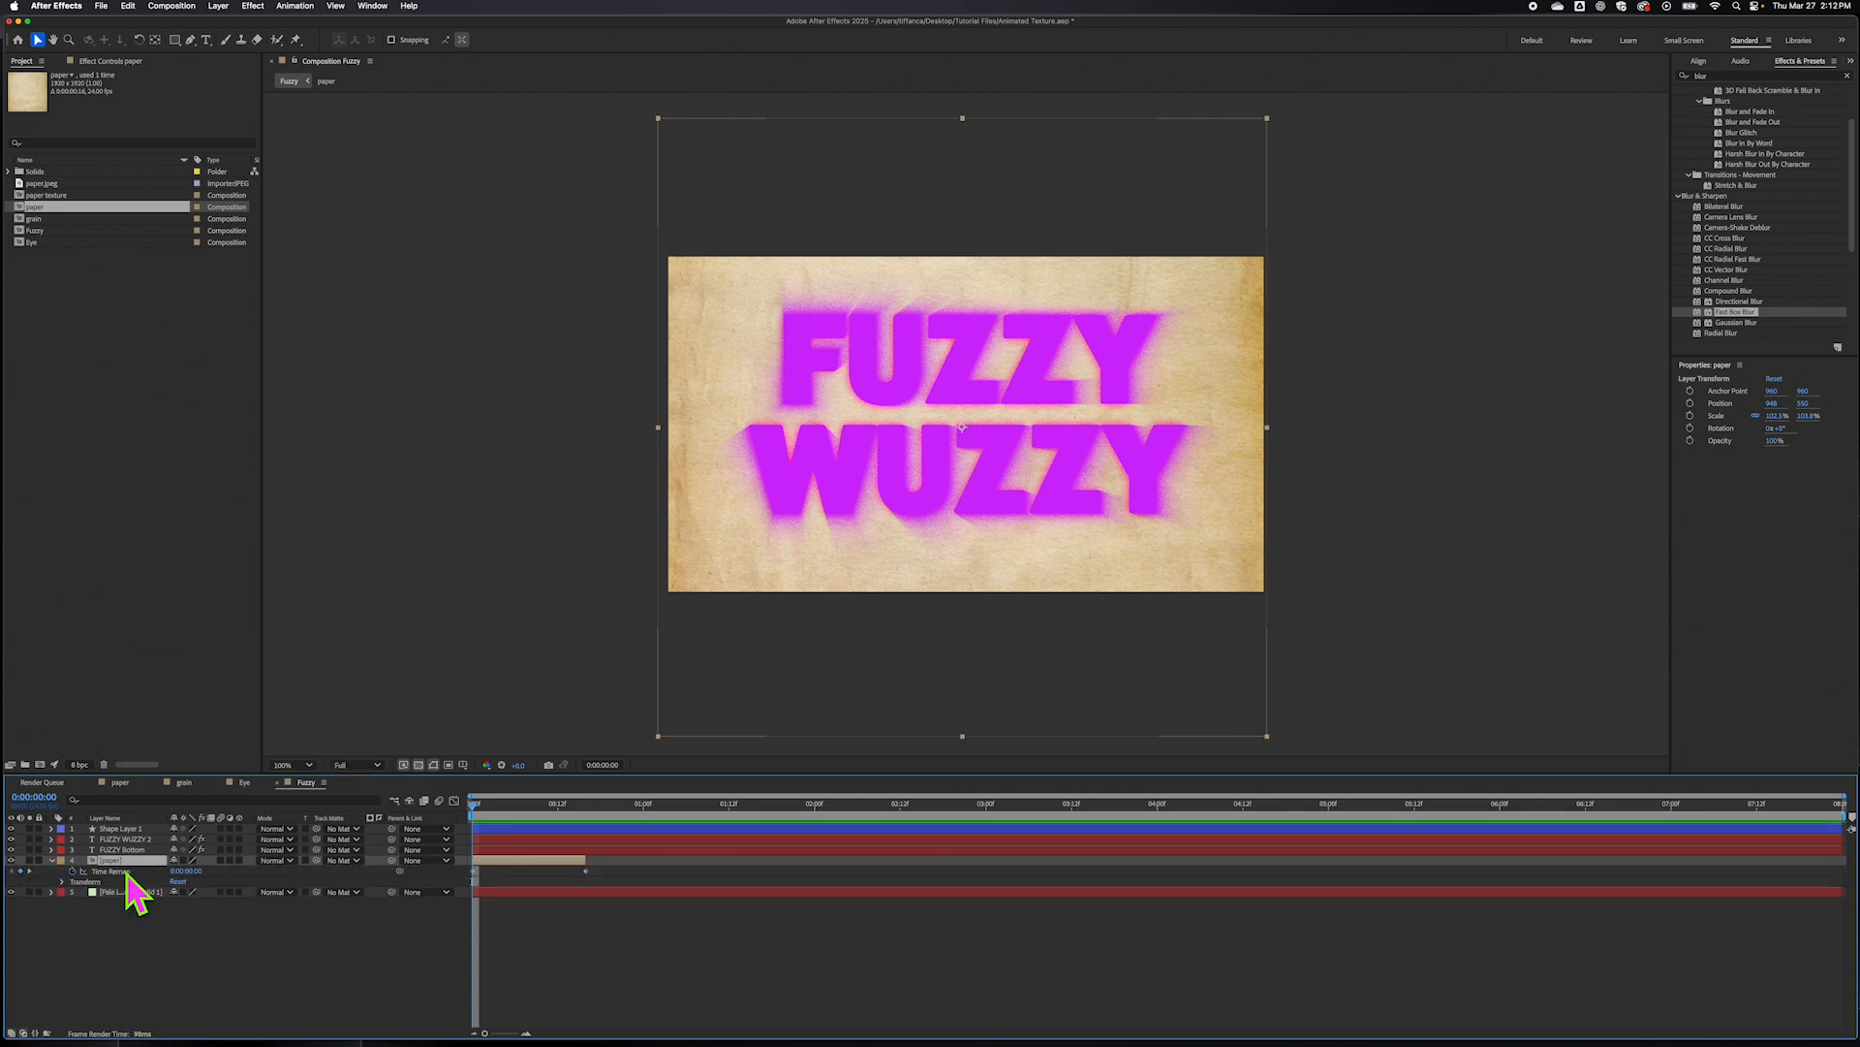
{"action": "left_click", "coordinate": [73, 871], "text": "alt"}
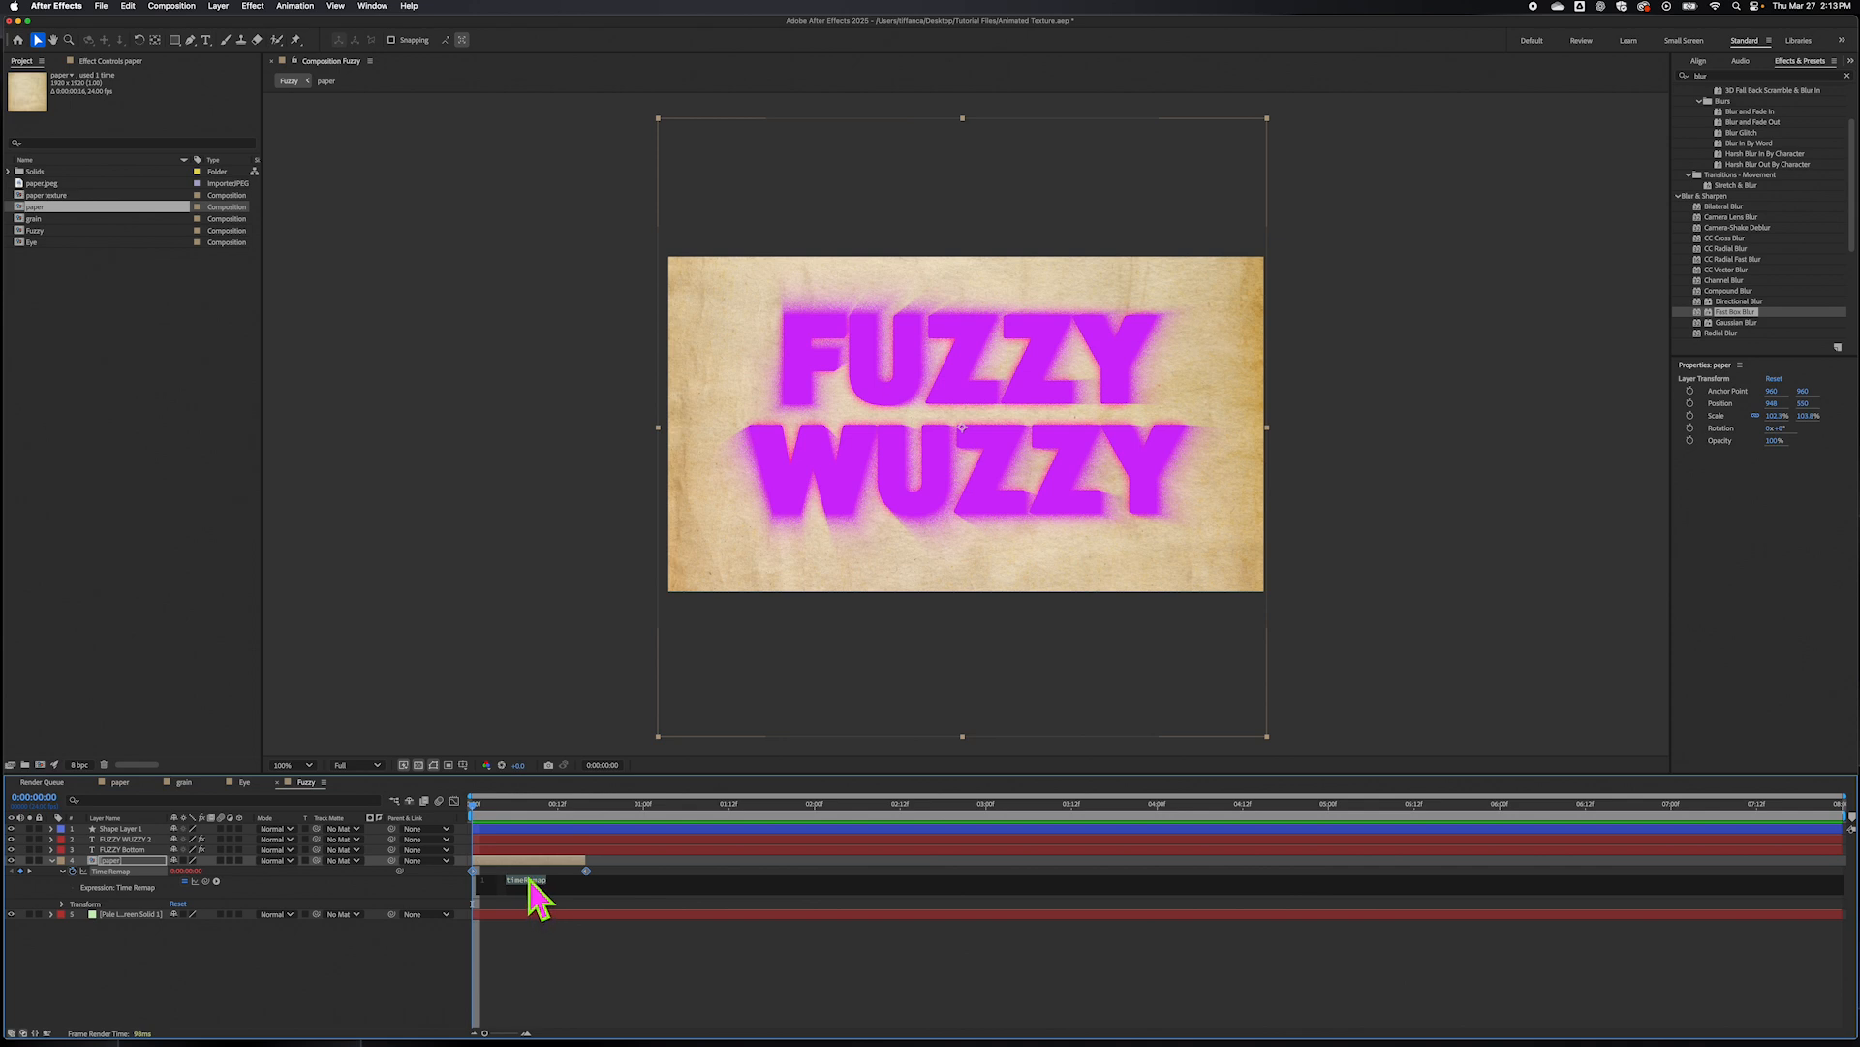
{"action": "left_click", "coordinate": [216, 881]}
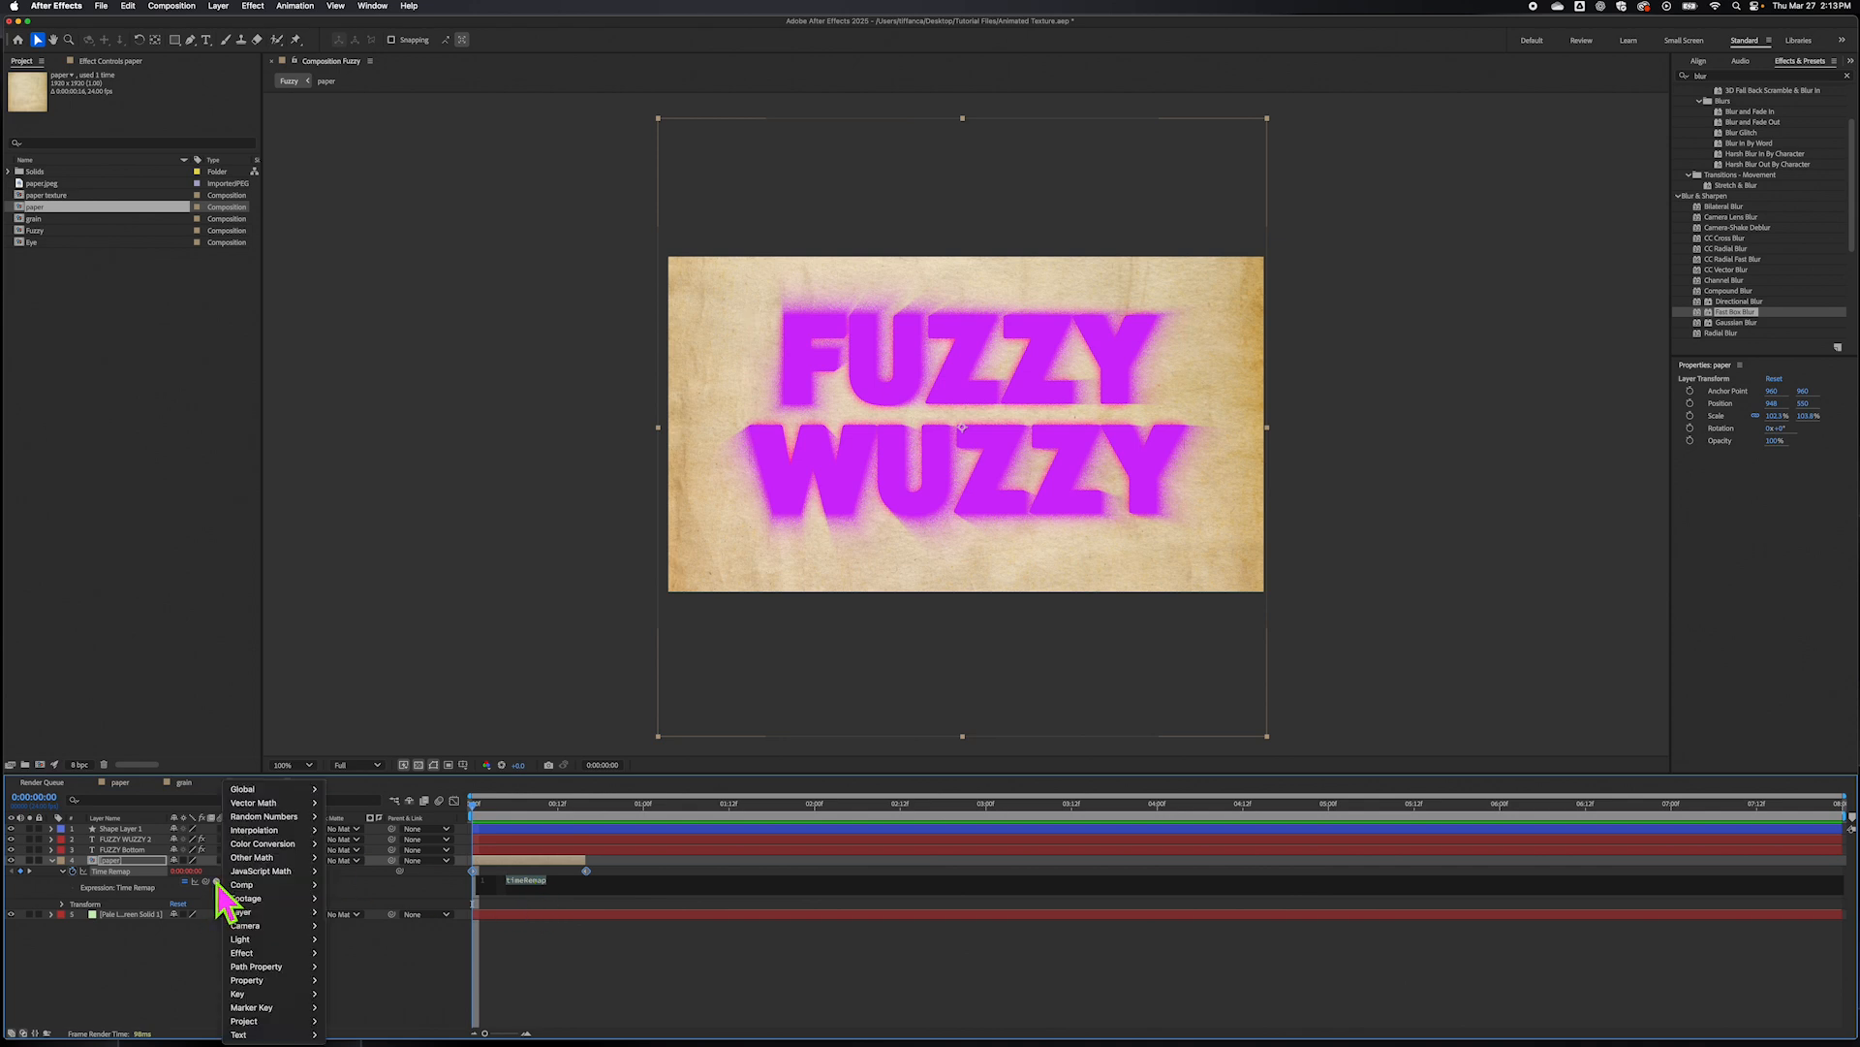
{"action": "mouse_move", "coordinate": [252, 995]}
{"action": "left_click", "coordinate": [383, 983]}
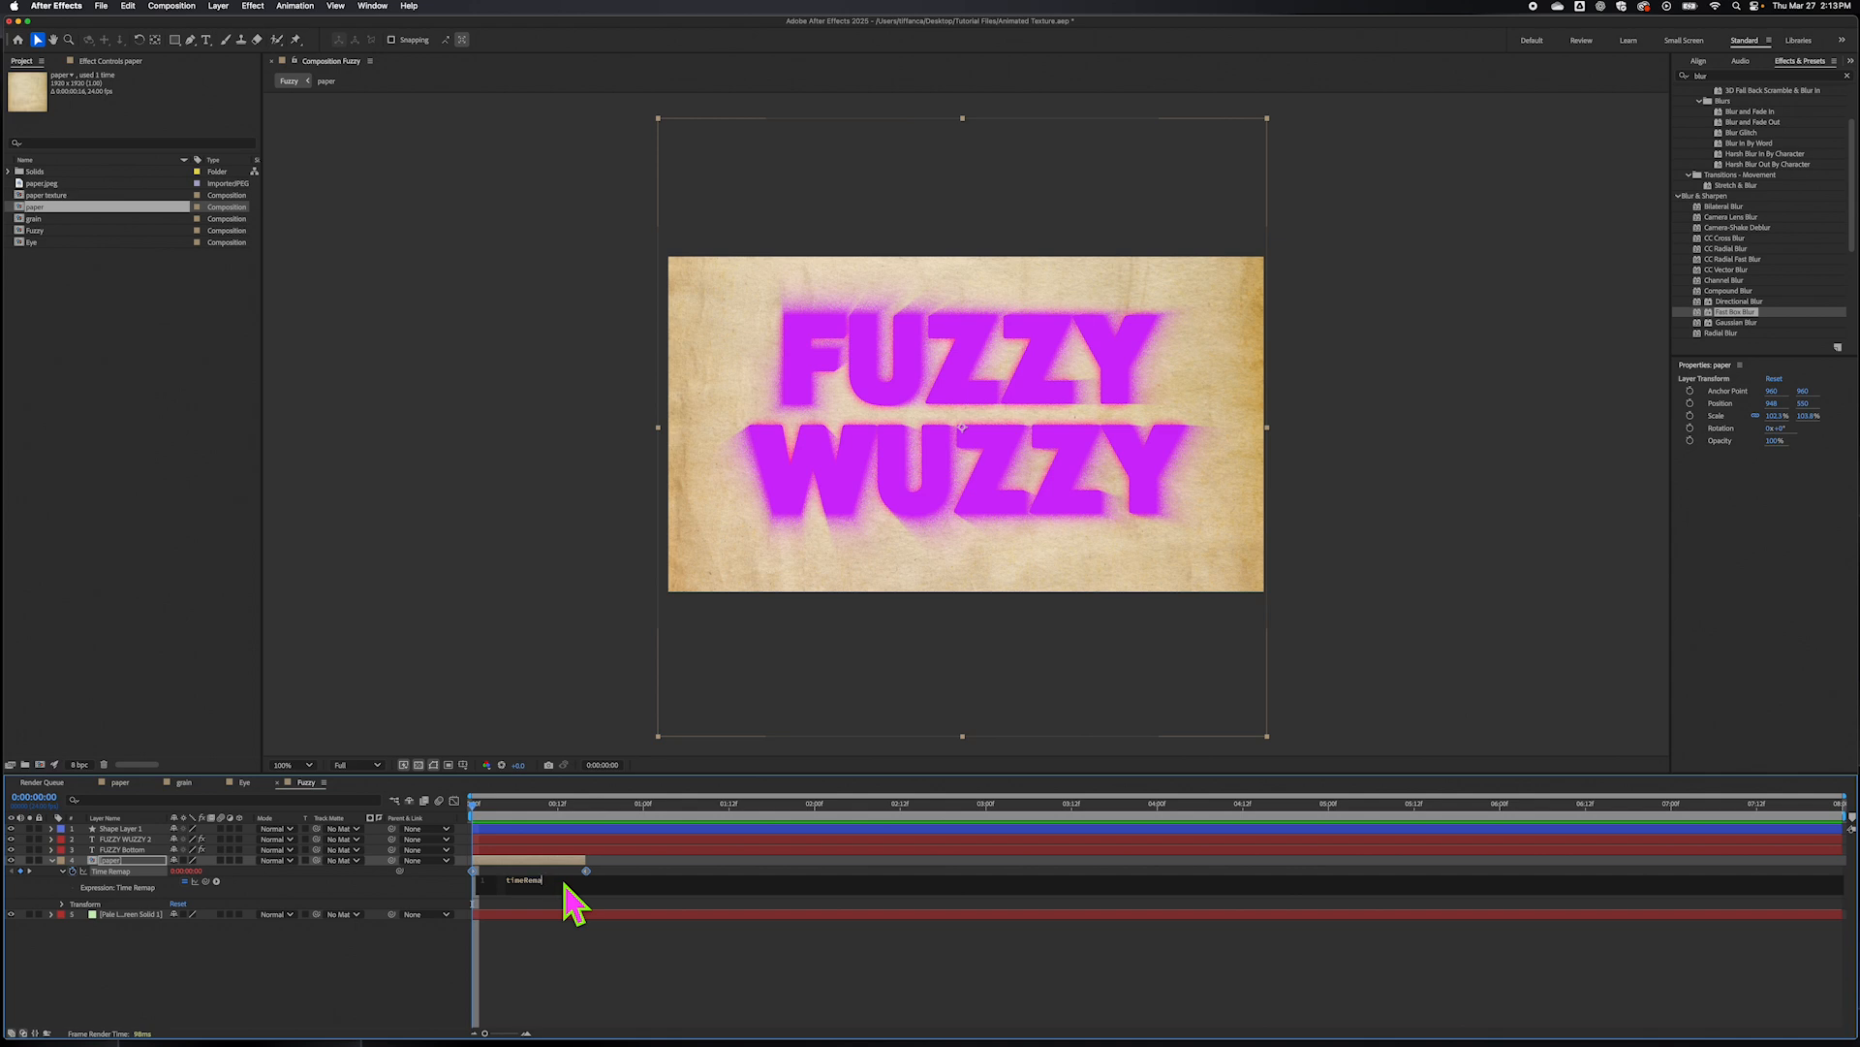
- Replace the Time Remap expression with loopOut() and apply it
{"action": "key", "text": "BackSpace"}
{"action": "key", "text": "BackSpace"}
{"action": "key", "text": "BackSpace"}
{"action": "key", "text": "BackSpace"}
{"action": "key", "text": "BackSpace"}
{"action": "type", "text": "loop"}
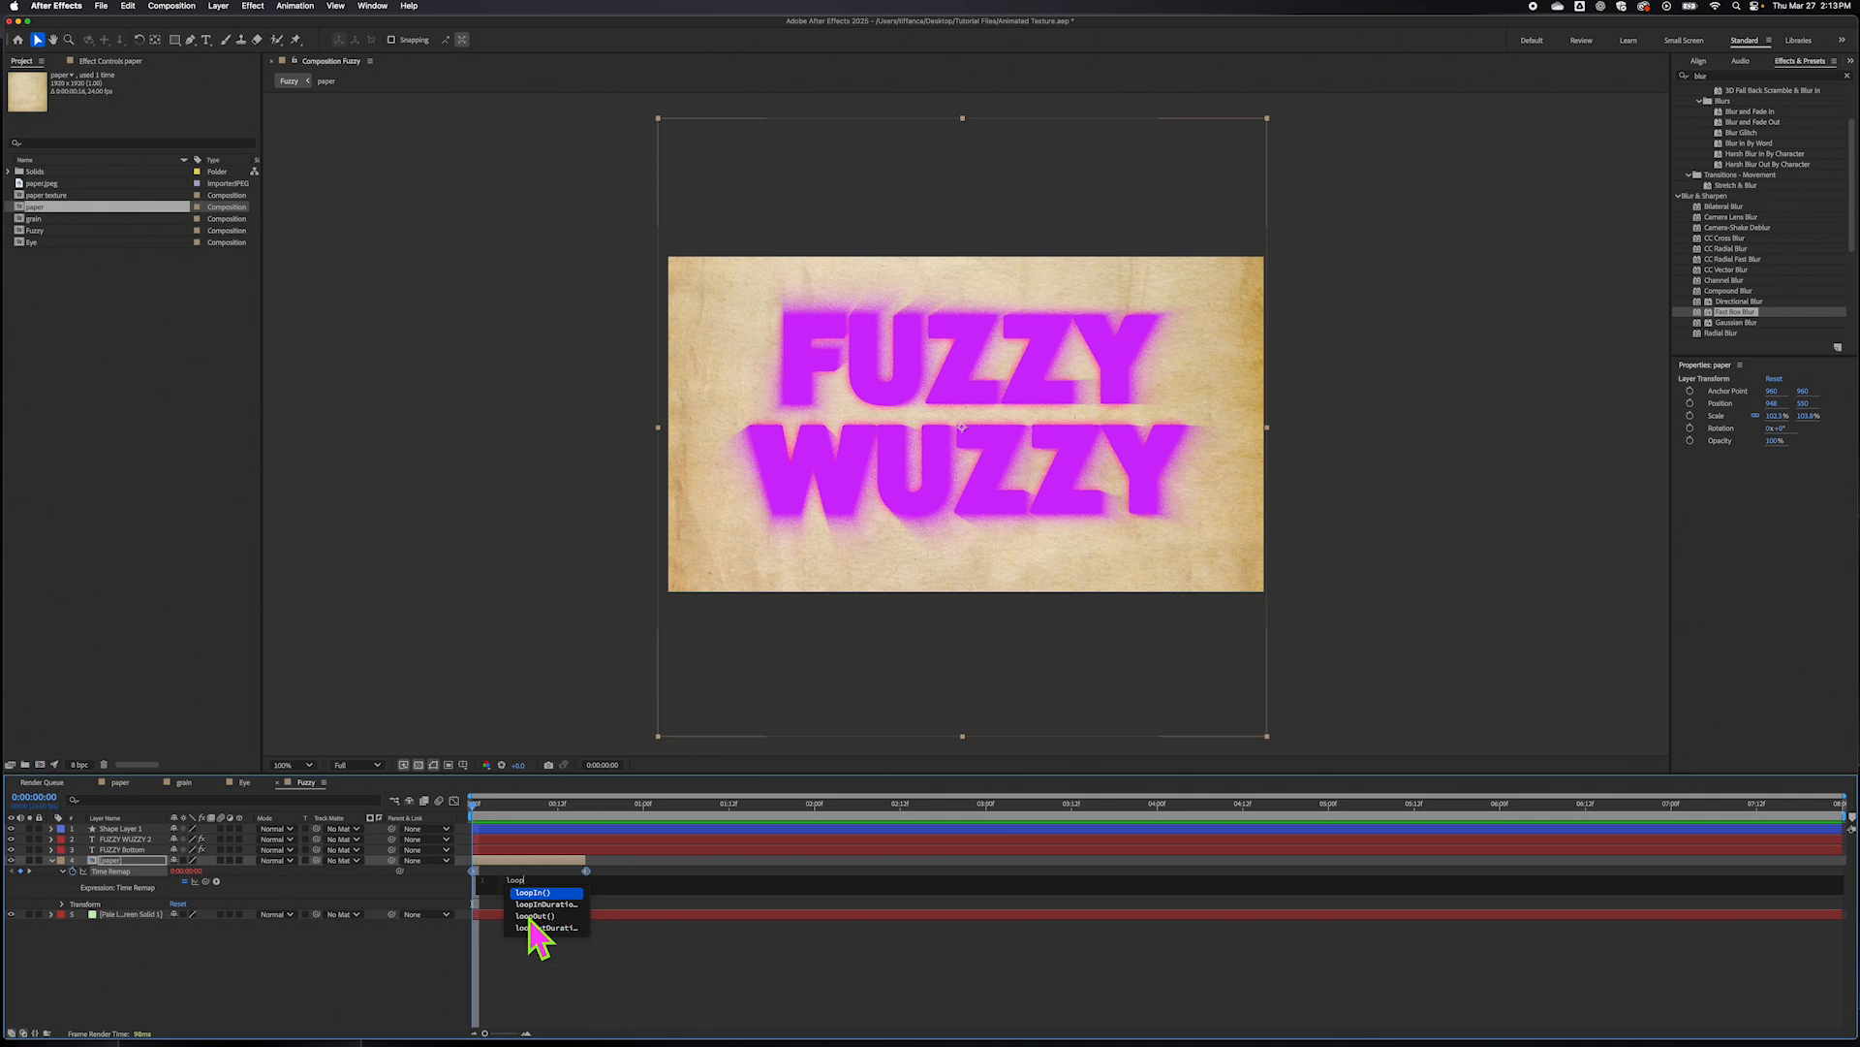
{"action": "left_click", "coordinate": [531, 916]}
{"action": "double_click", "coordinate": [529, 917]}
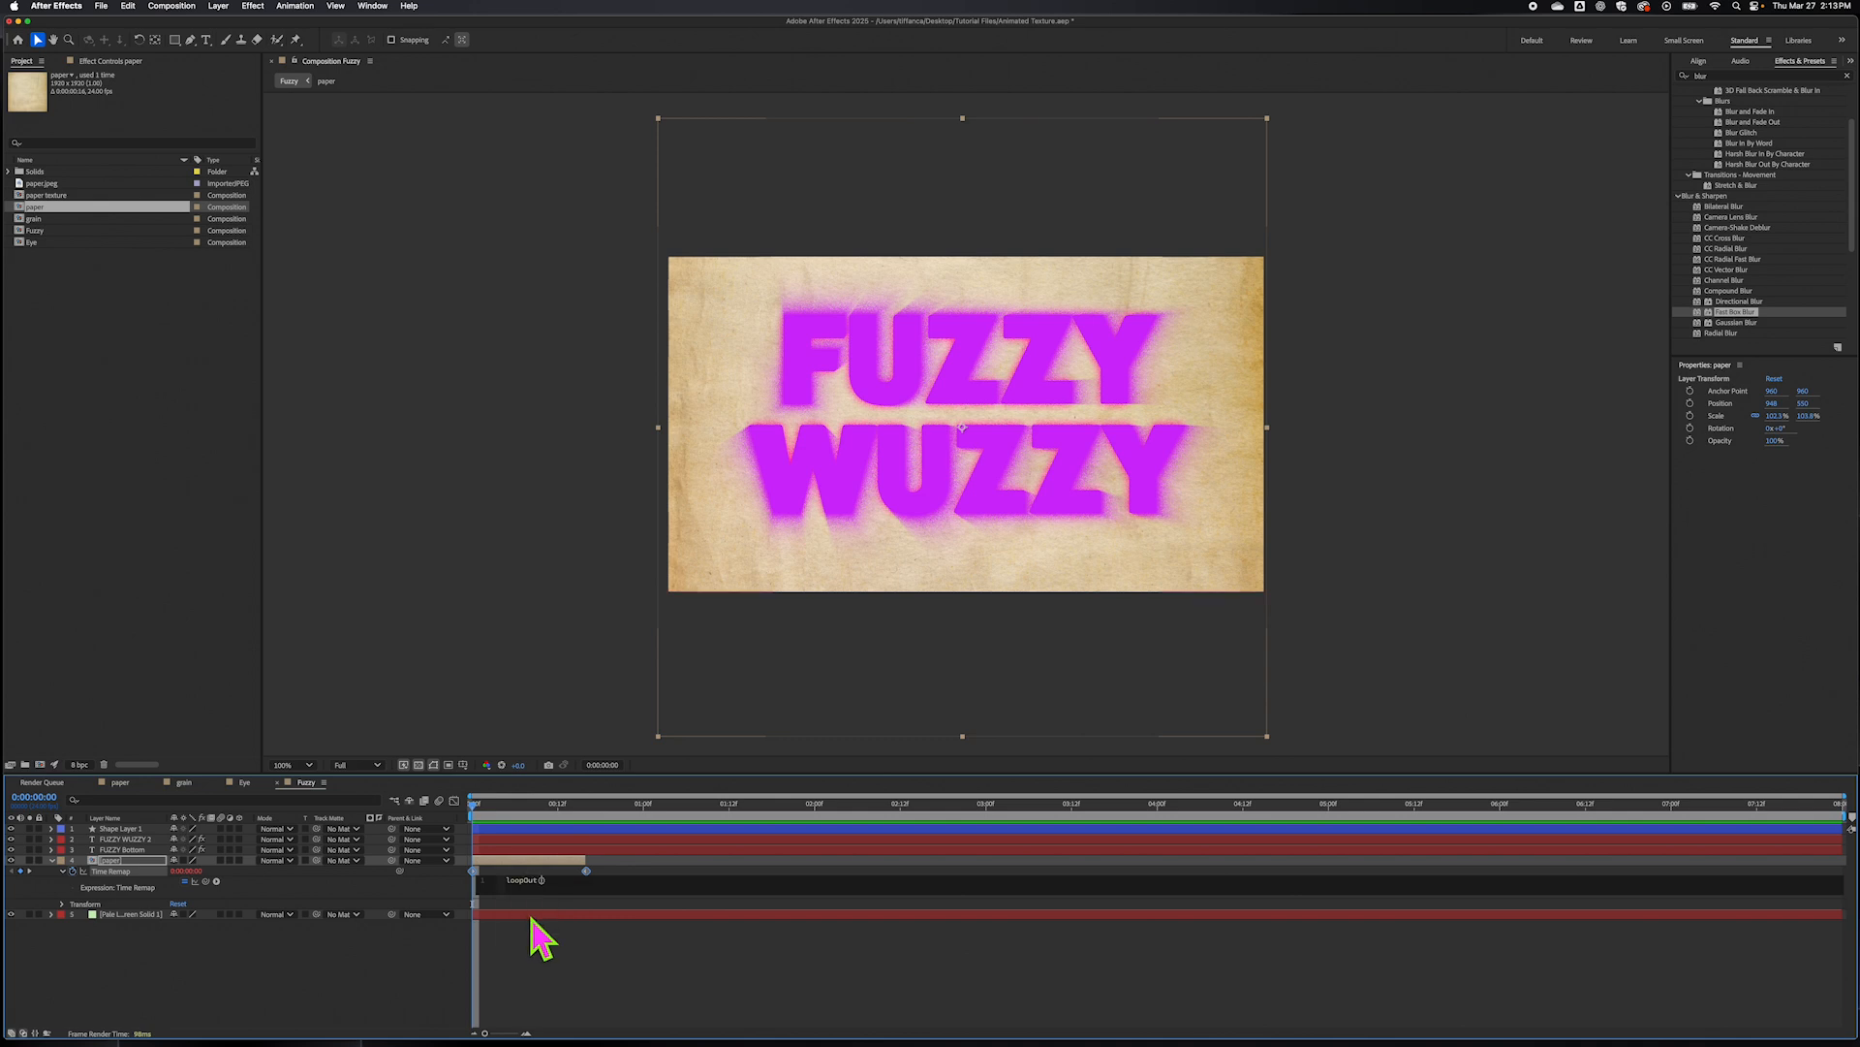
{"action": "left_click", "coordinate": [552, 930]}
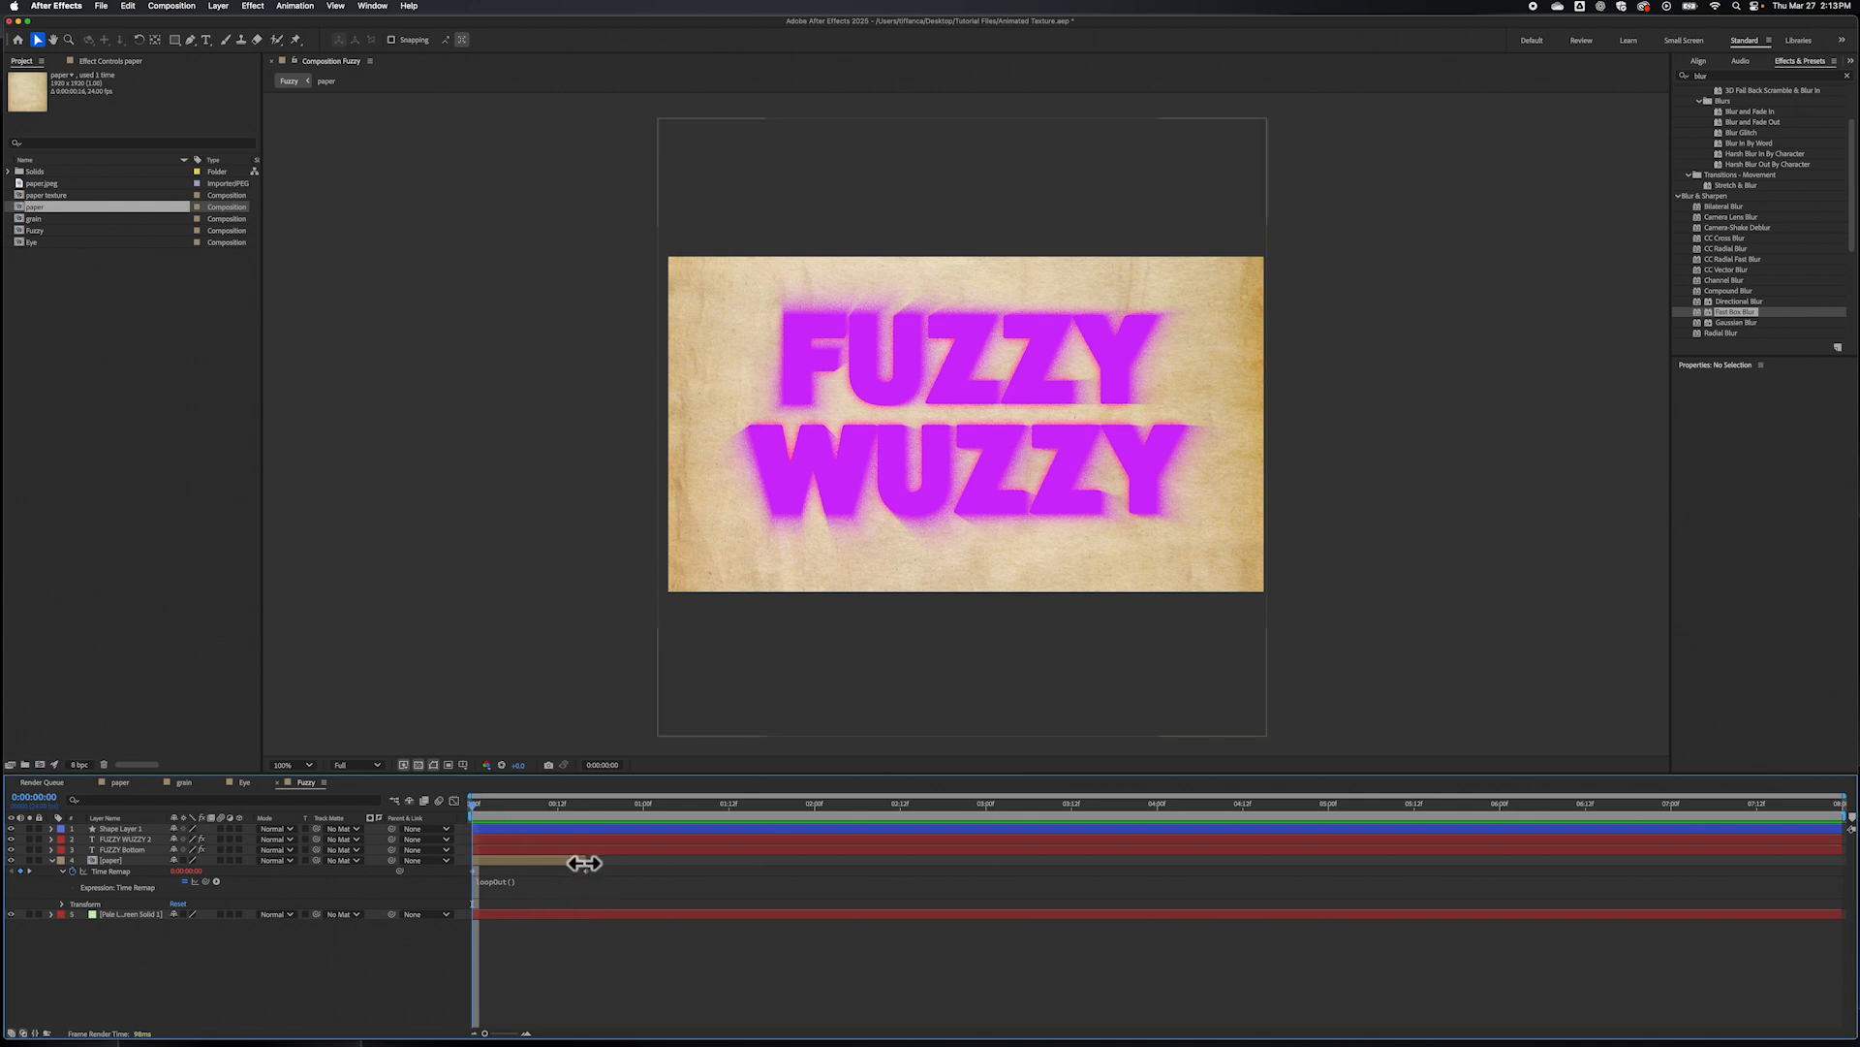
- Extend the paper layer to the end of the Fuzzy composition and play back the looping texture
{"action": "left_click_drag", "start_coordinate": [586, 860], "coordinate": [1845, 867]}
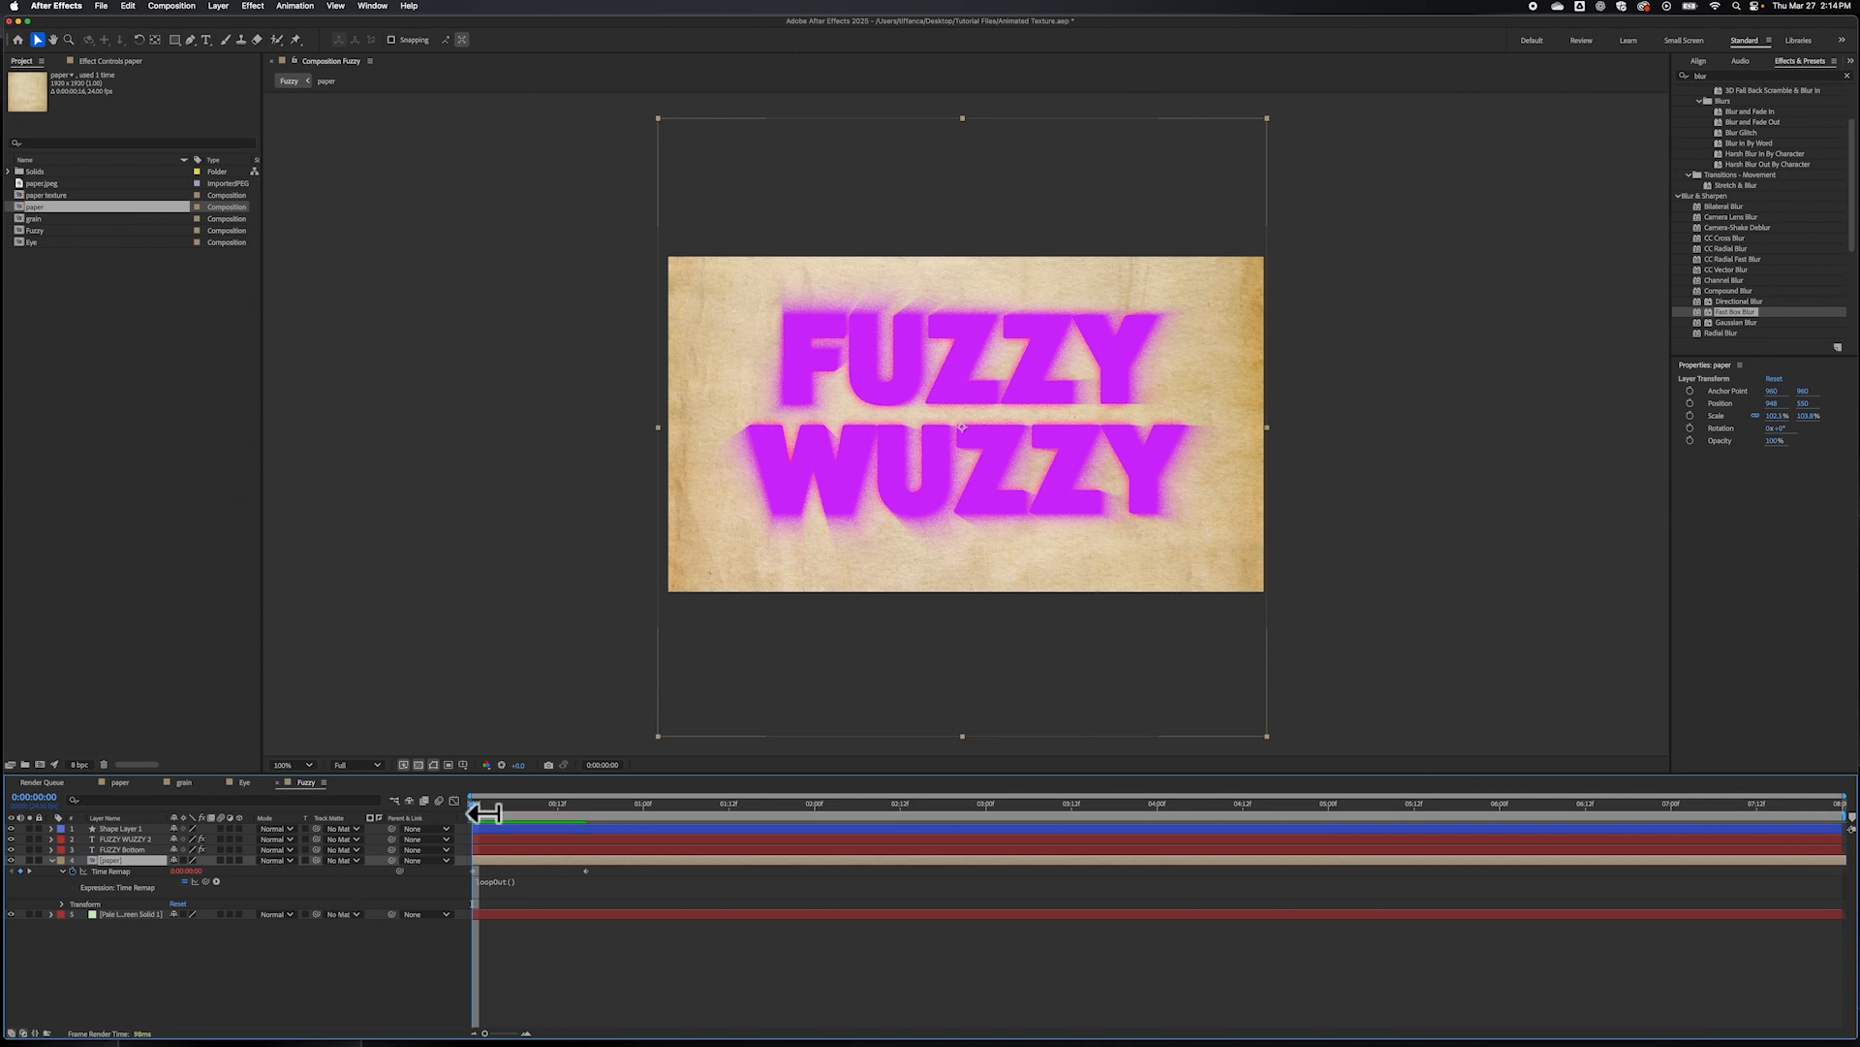
{"action": "mouse_move", "coordinate": [472, 806]}
{"action": "left_mouse_down"}
{"action": "mouse_move", "coordinate": [840, 869]}
{"action": "mouse_move", "coordinate": [452, 805]}
{"action": "left_mouse_up"}
{"action": "key", "text": "space"}
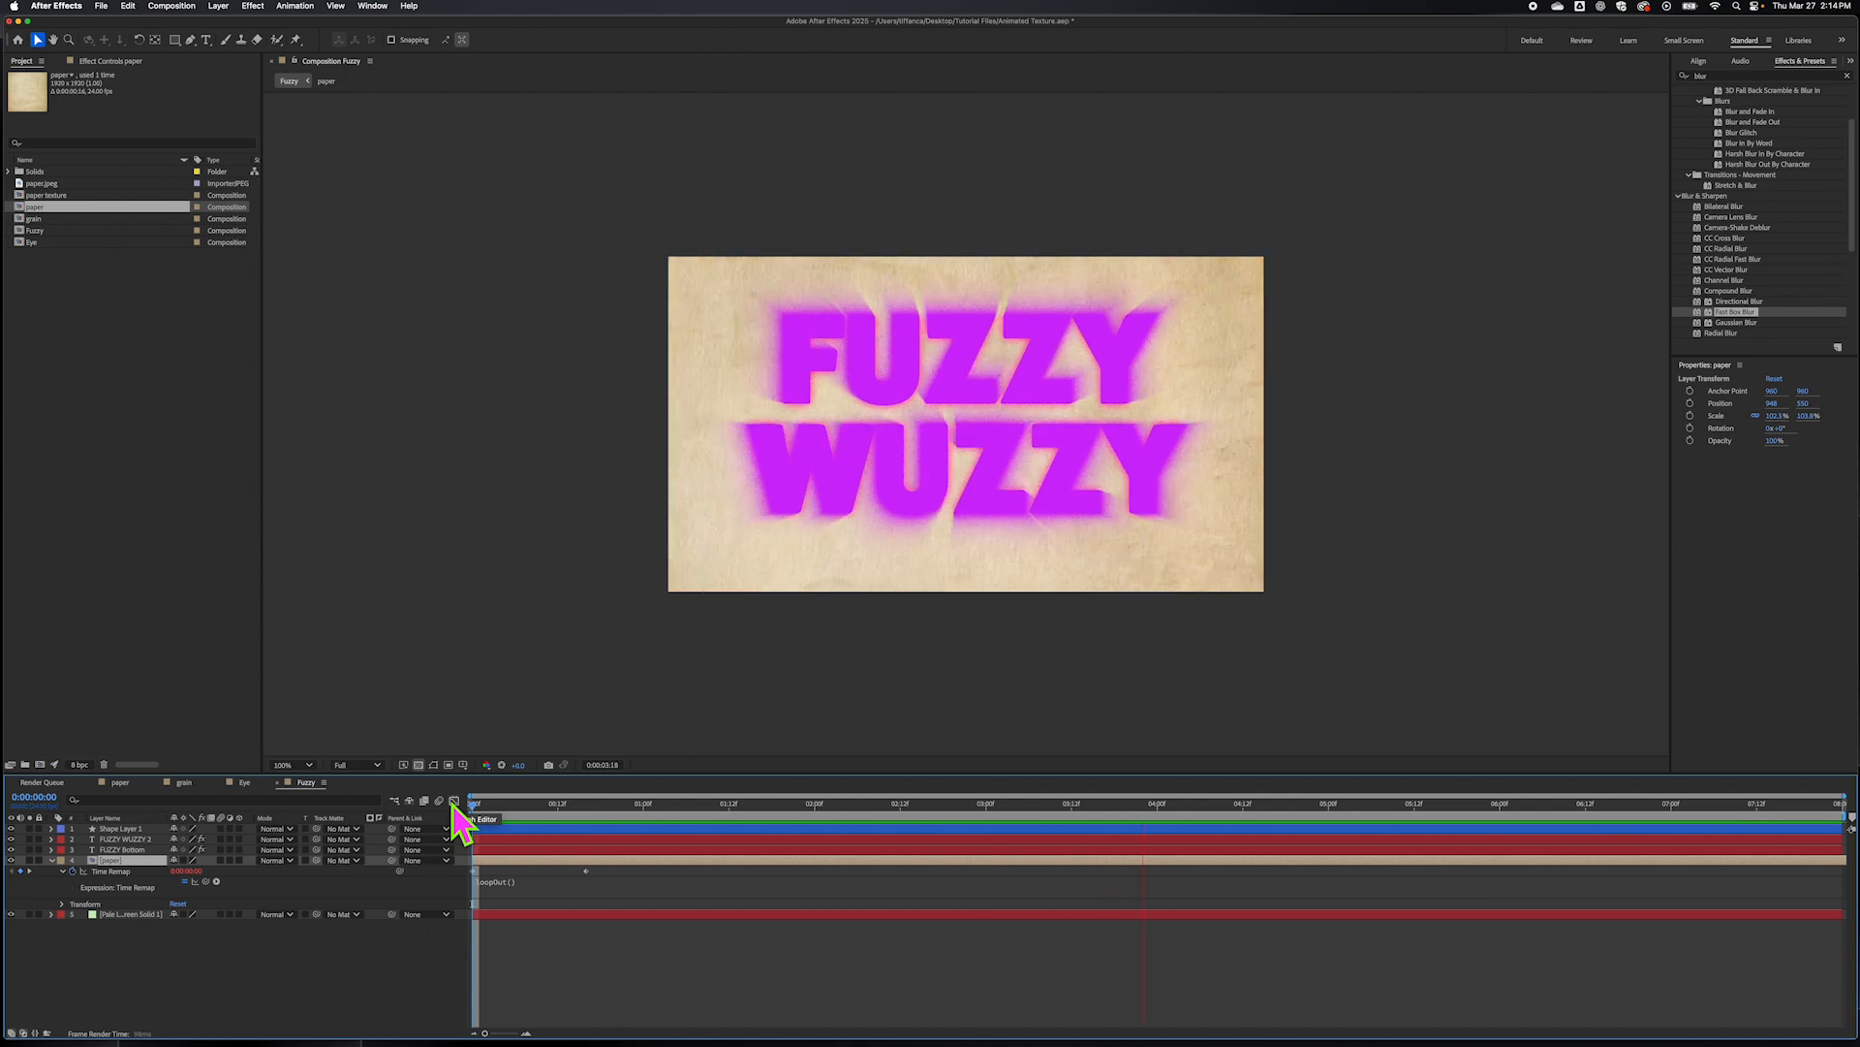
{"action": "key", "text": "space"}
- Collapse the paper layer's properties and scrub the Fuzzy timeline back to its first frame
{"action": "left_click", "coordinate": [52, 861]}
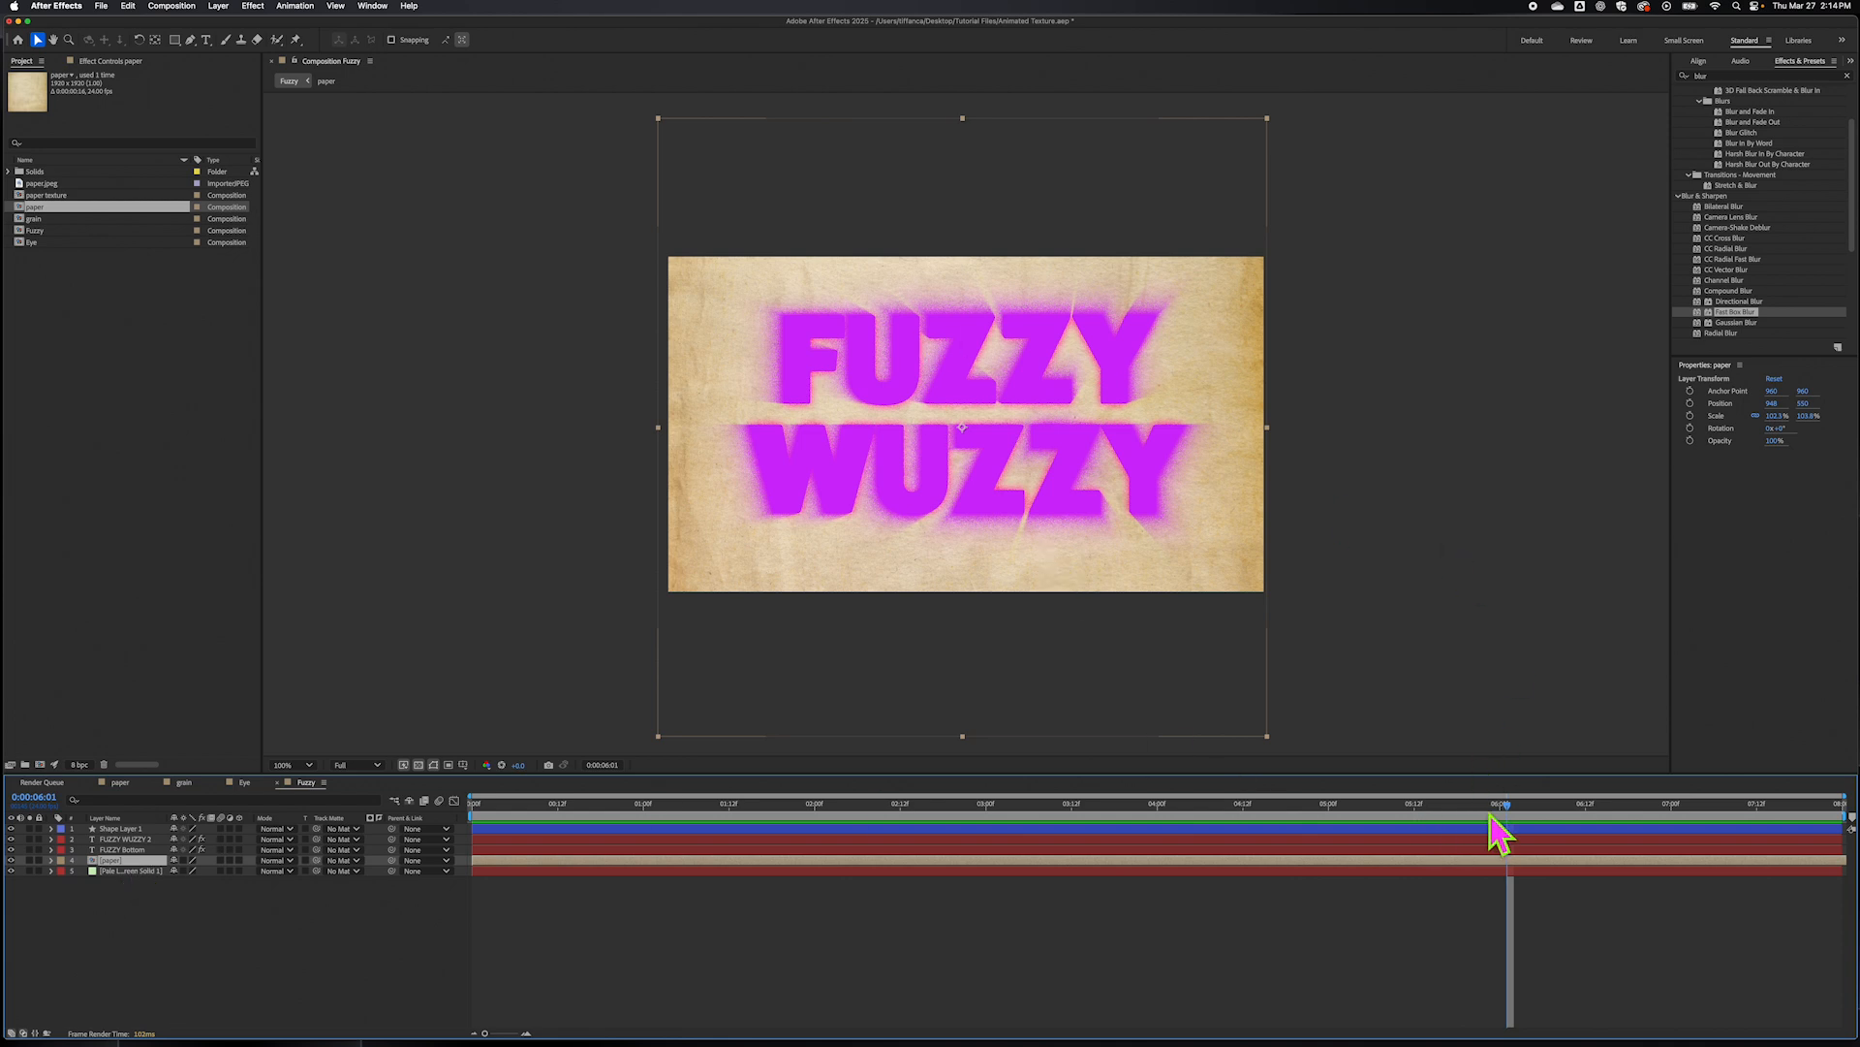
{"action": "left_click_drag", "start_coordinate": [1508, 807], "coordinate": [816, 809]}
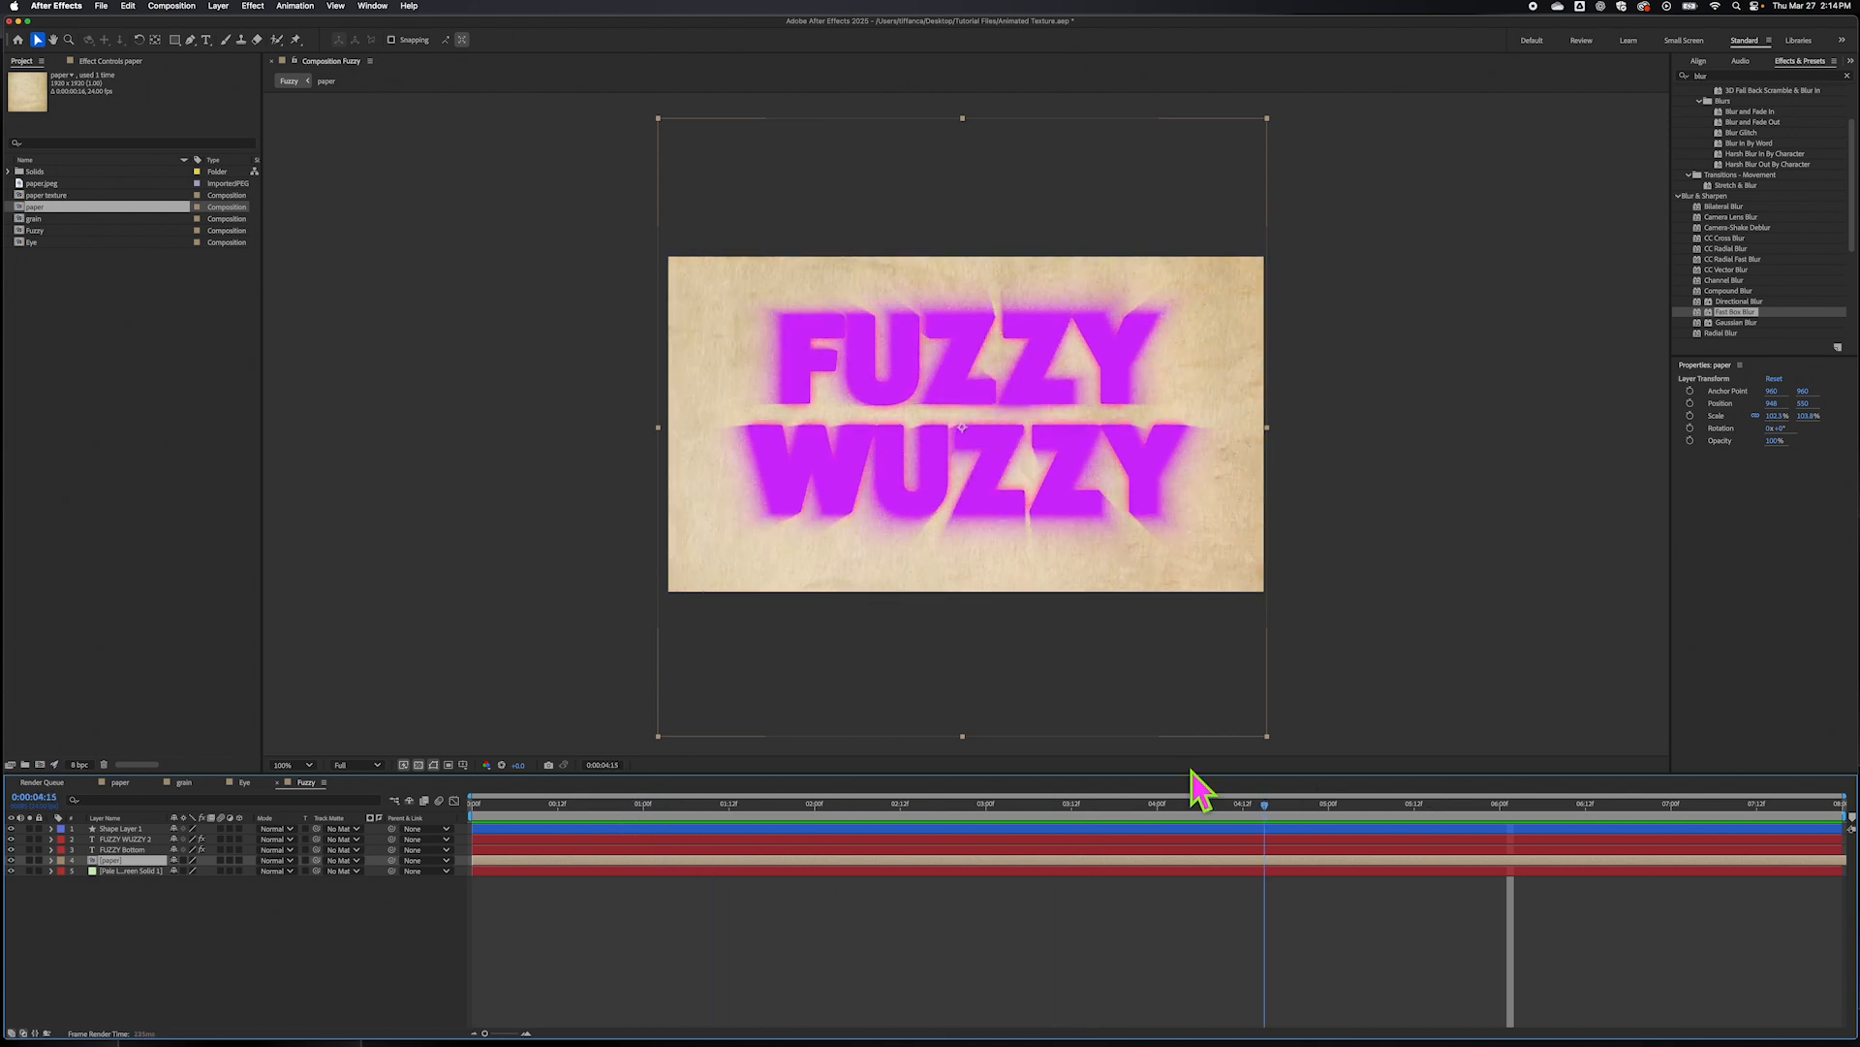
{"action": "left_click", "coordinate": [494, 802]}
{"action": "left_click_drag", "start_coordinate": [494, 803], "coordinate": [432, 810]}
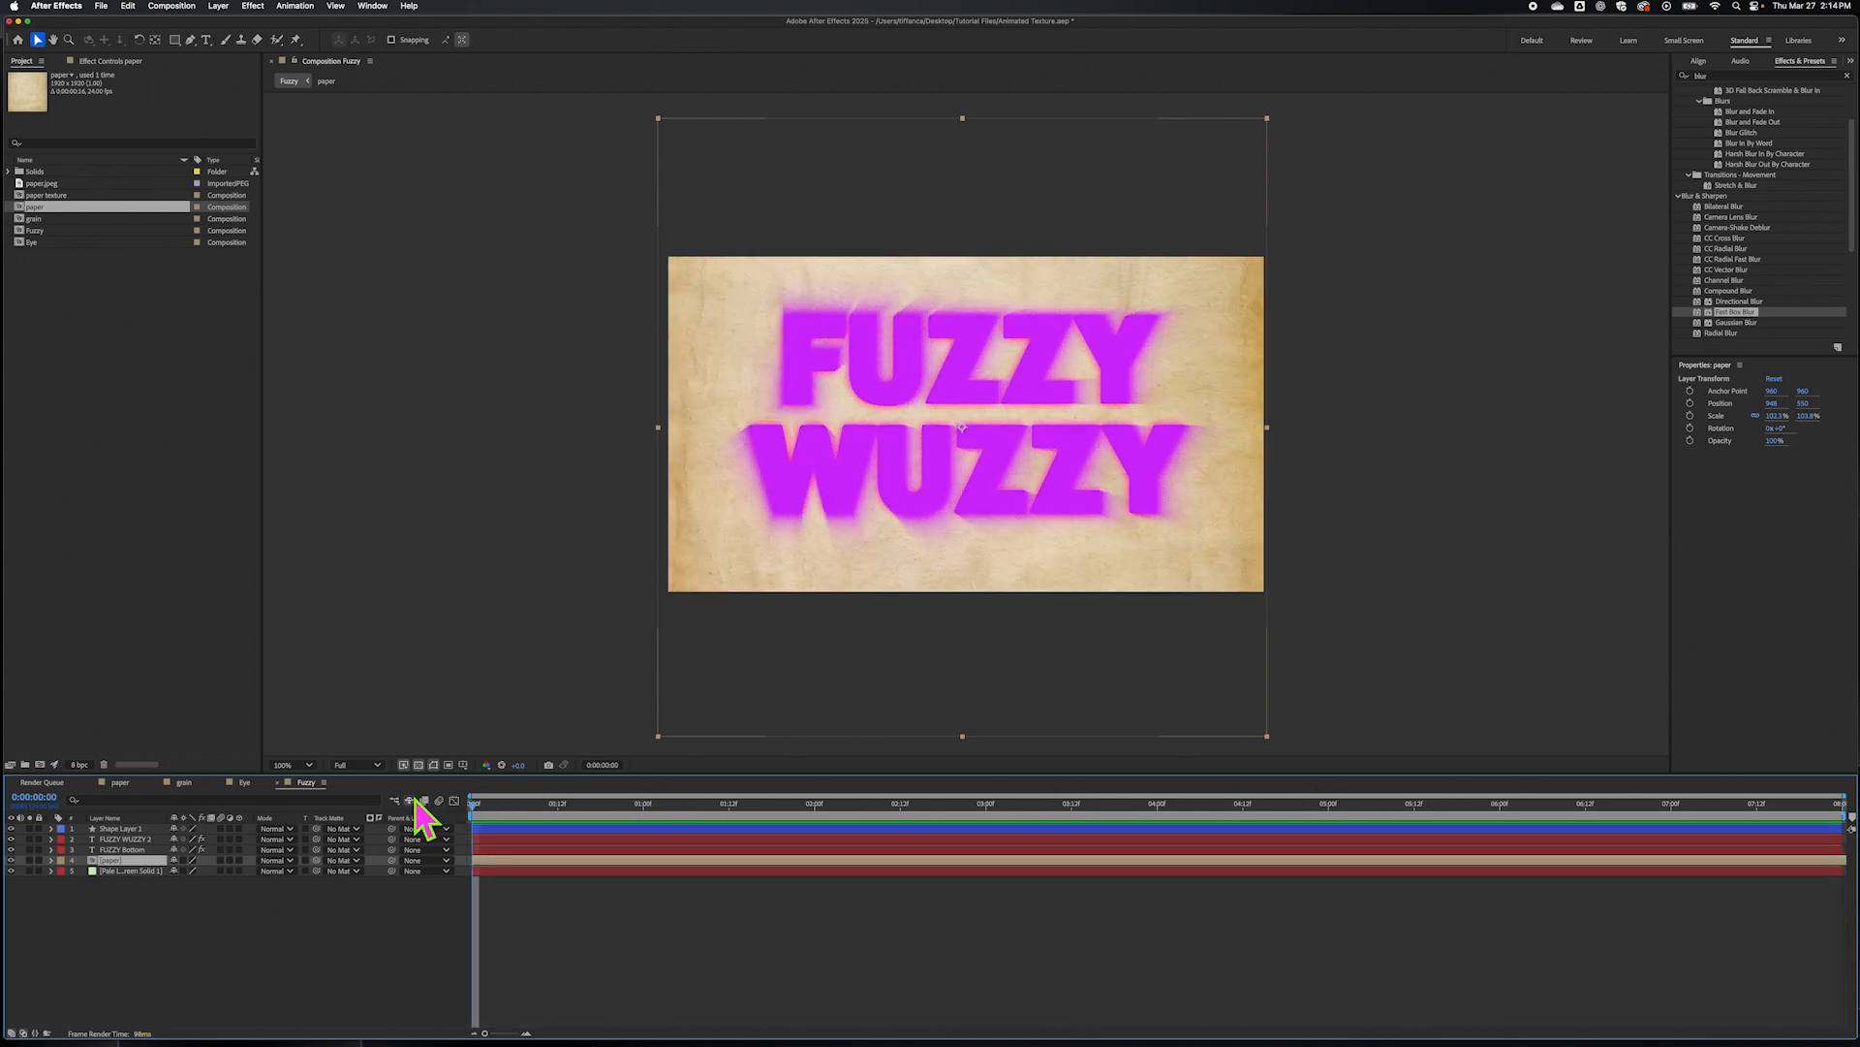
- Set the paper layer's blending mode to Overlay
{"action": "left_click", "coordinate": [129, 880]}
{"action": "left_click", "coordinate": [133, 861]}
{"action": "left_click", "coordinate": [219, 6]}
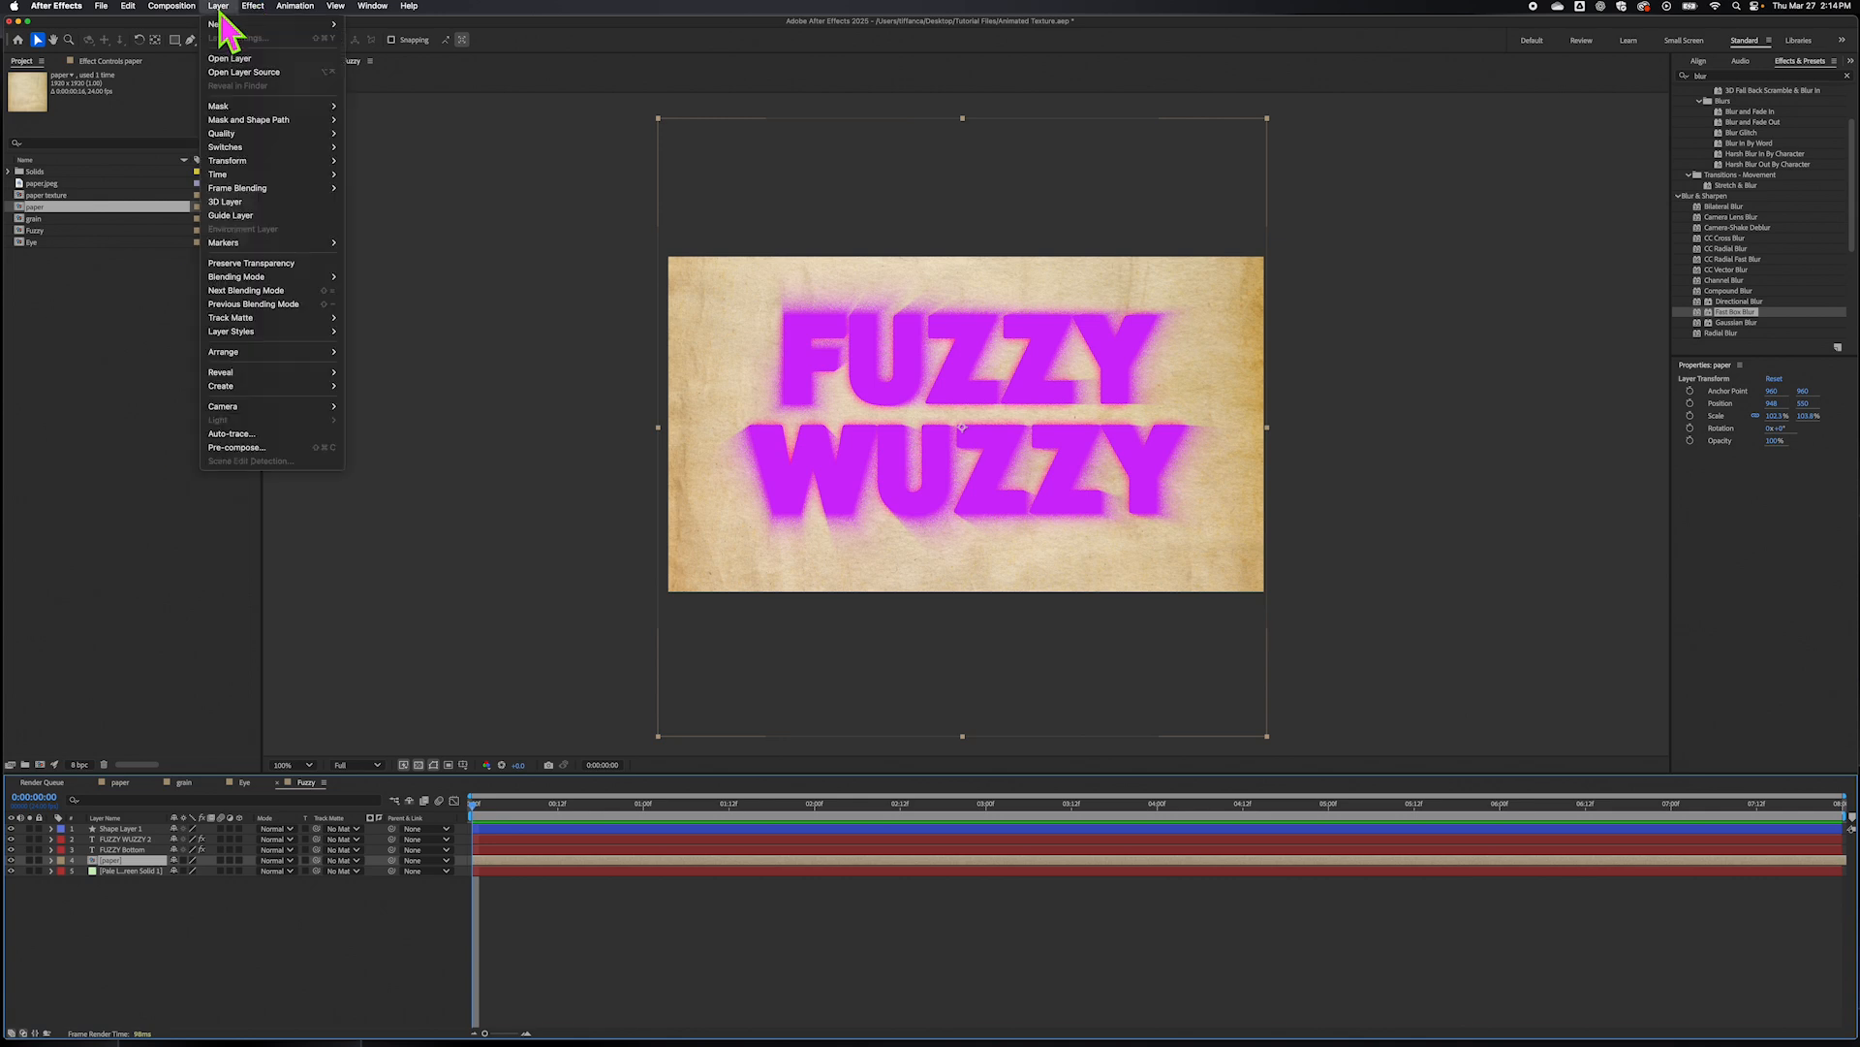
{"action": "mouse_move", "coordinate": [280, 148]}
{"action": "mouse_move", "coordinate": [287, 277]}
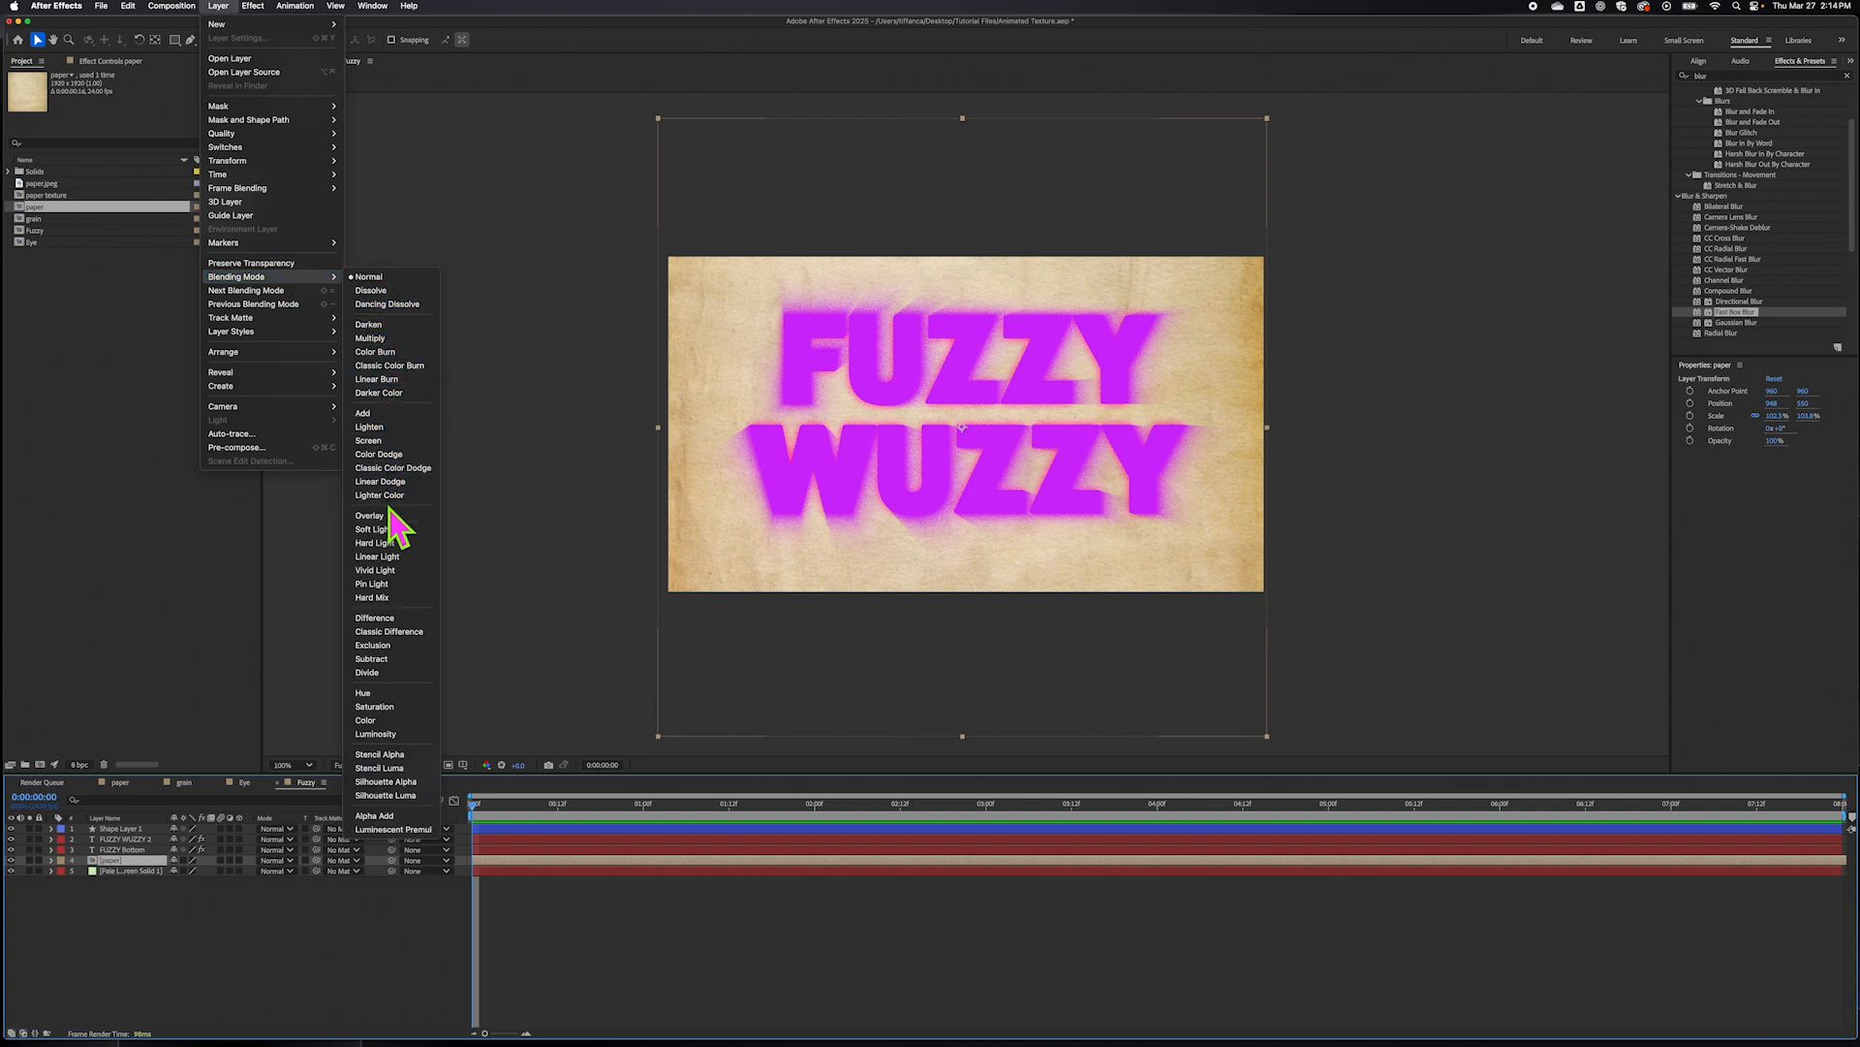
{"action": "left_click", "coordinate": [374, 515]}
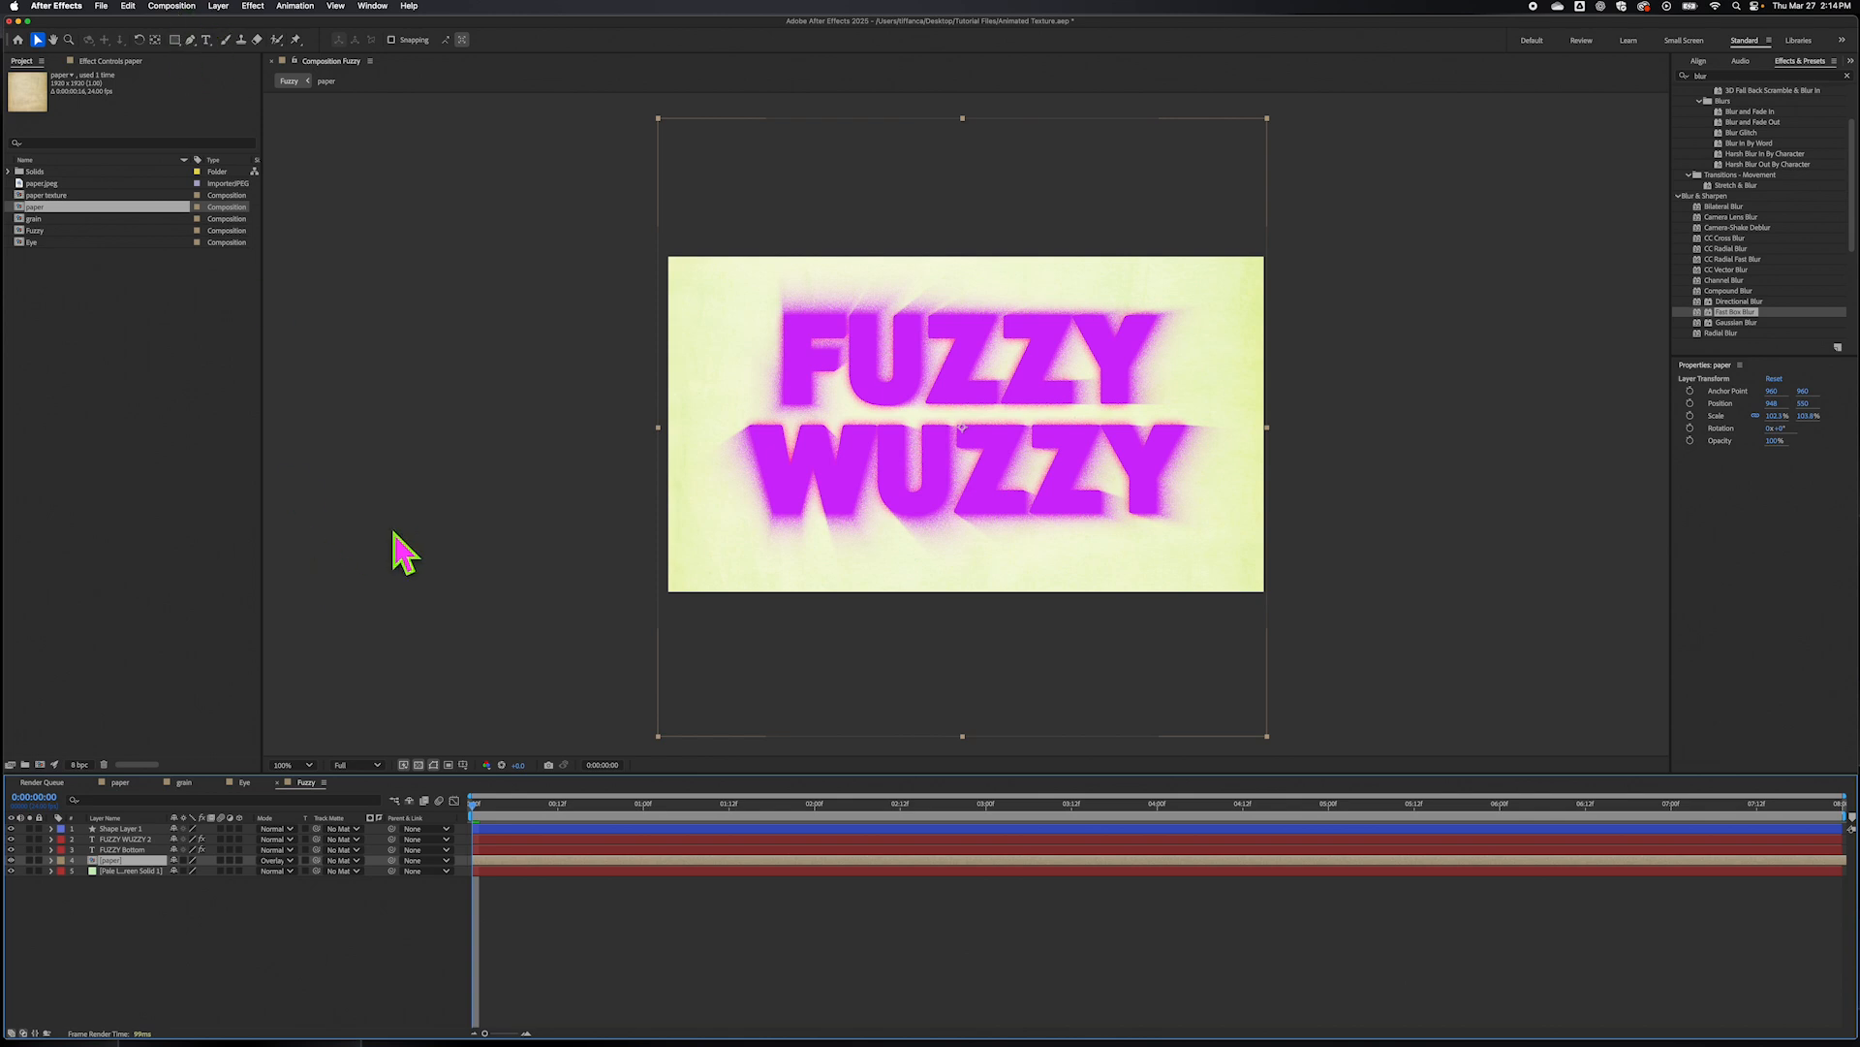
- Change the paper layer's blending mode to Multiply in the Fuzzy composition
{"action": "key", "text": "period"}
{"action": "key", "text": "period"}
{"action": "key", "text": "comma"}
{"action": "key", "text": "comma"}
{"action": "key", "text": "period"}
{"action": "key", "text": "comma"}
{"action": "left_click", "coordinate": [172, 6]}
{"action": "mouse_move", "coordinate": [218, 6]}
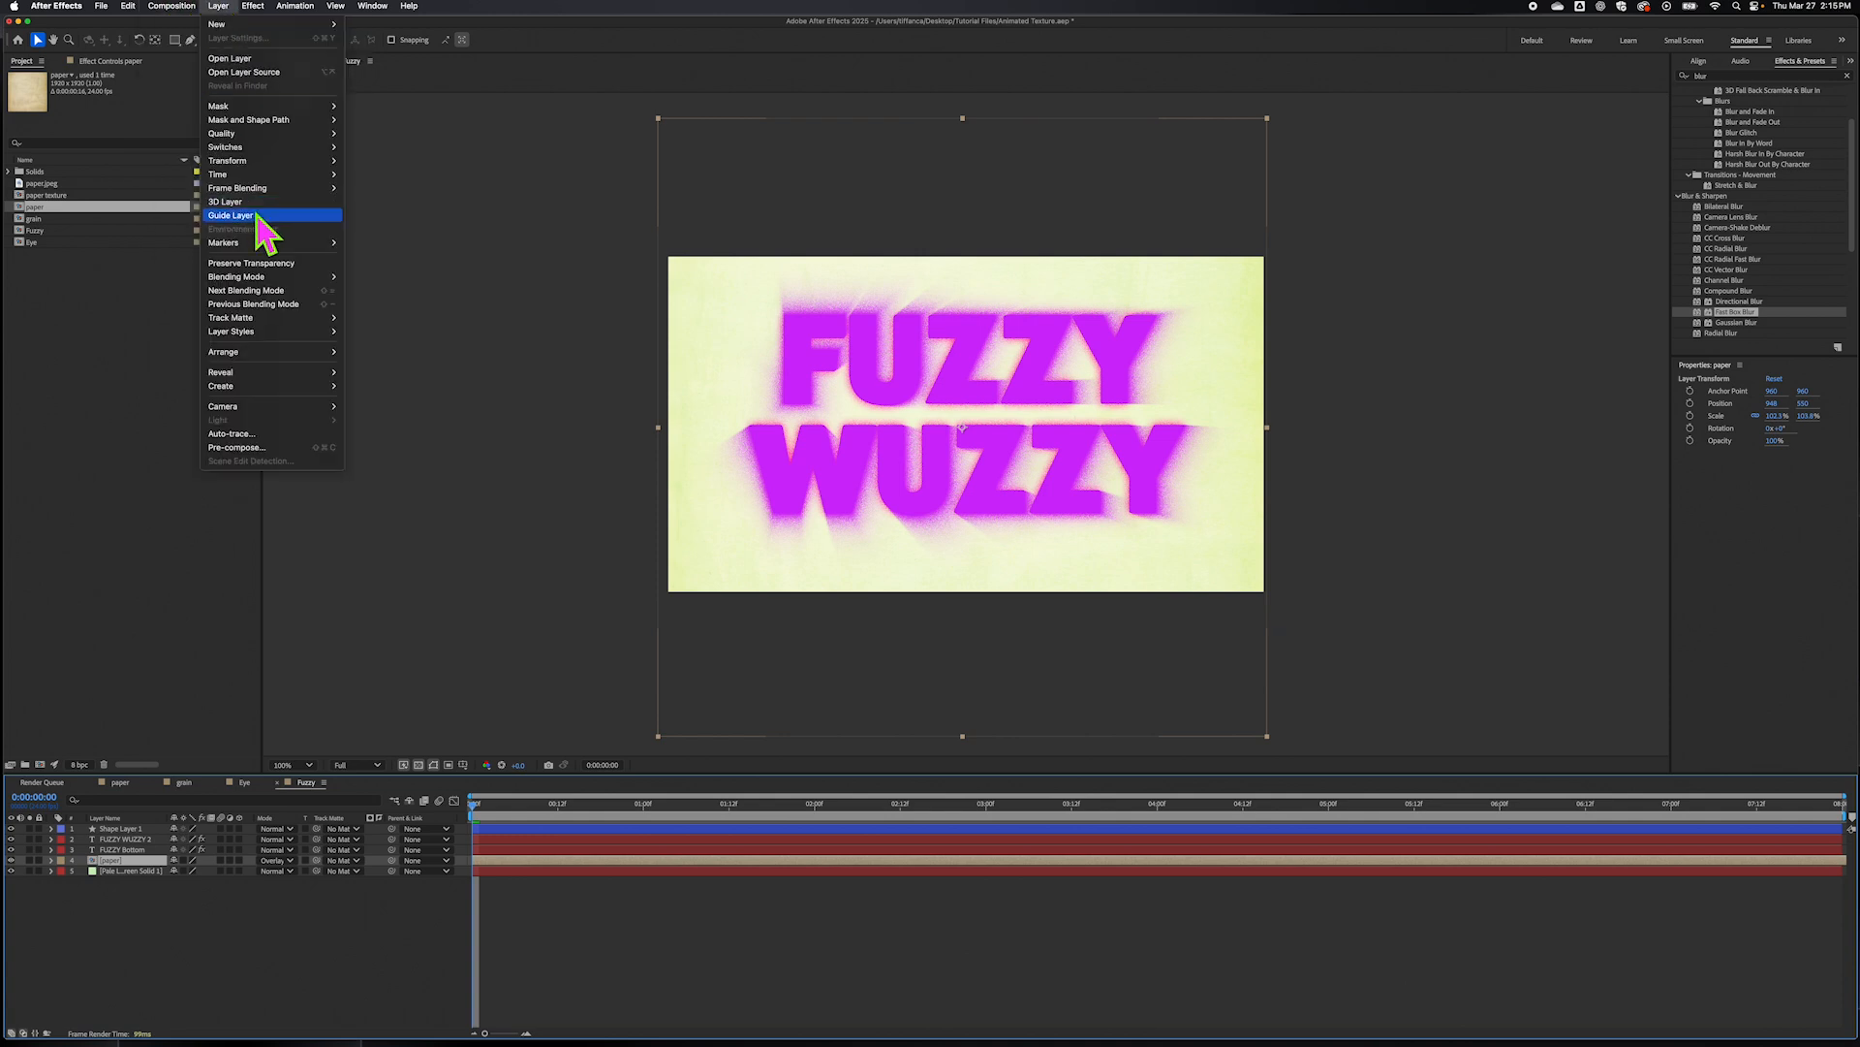
{"action": "mouse_move", "coordinate": [281, 277]}
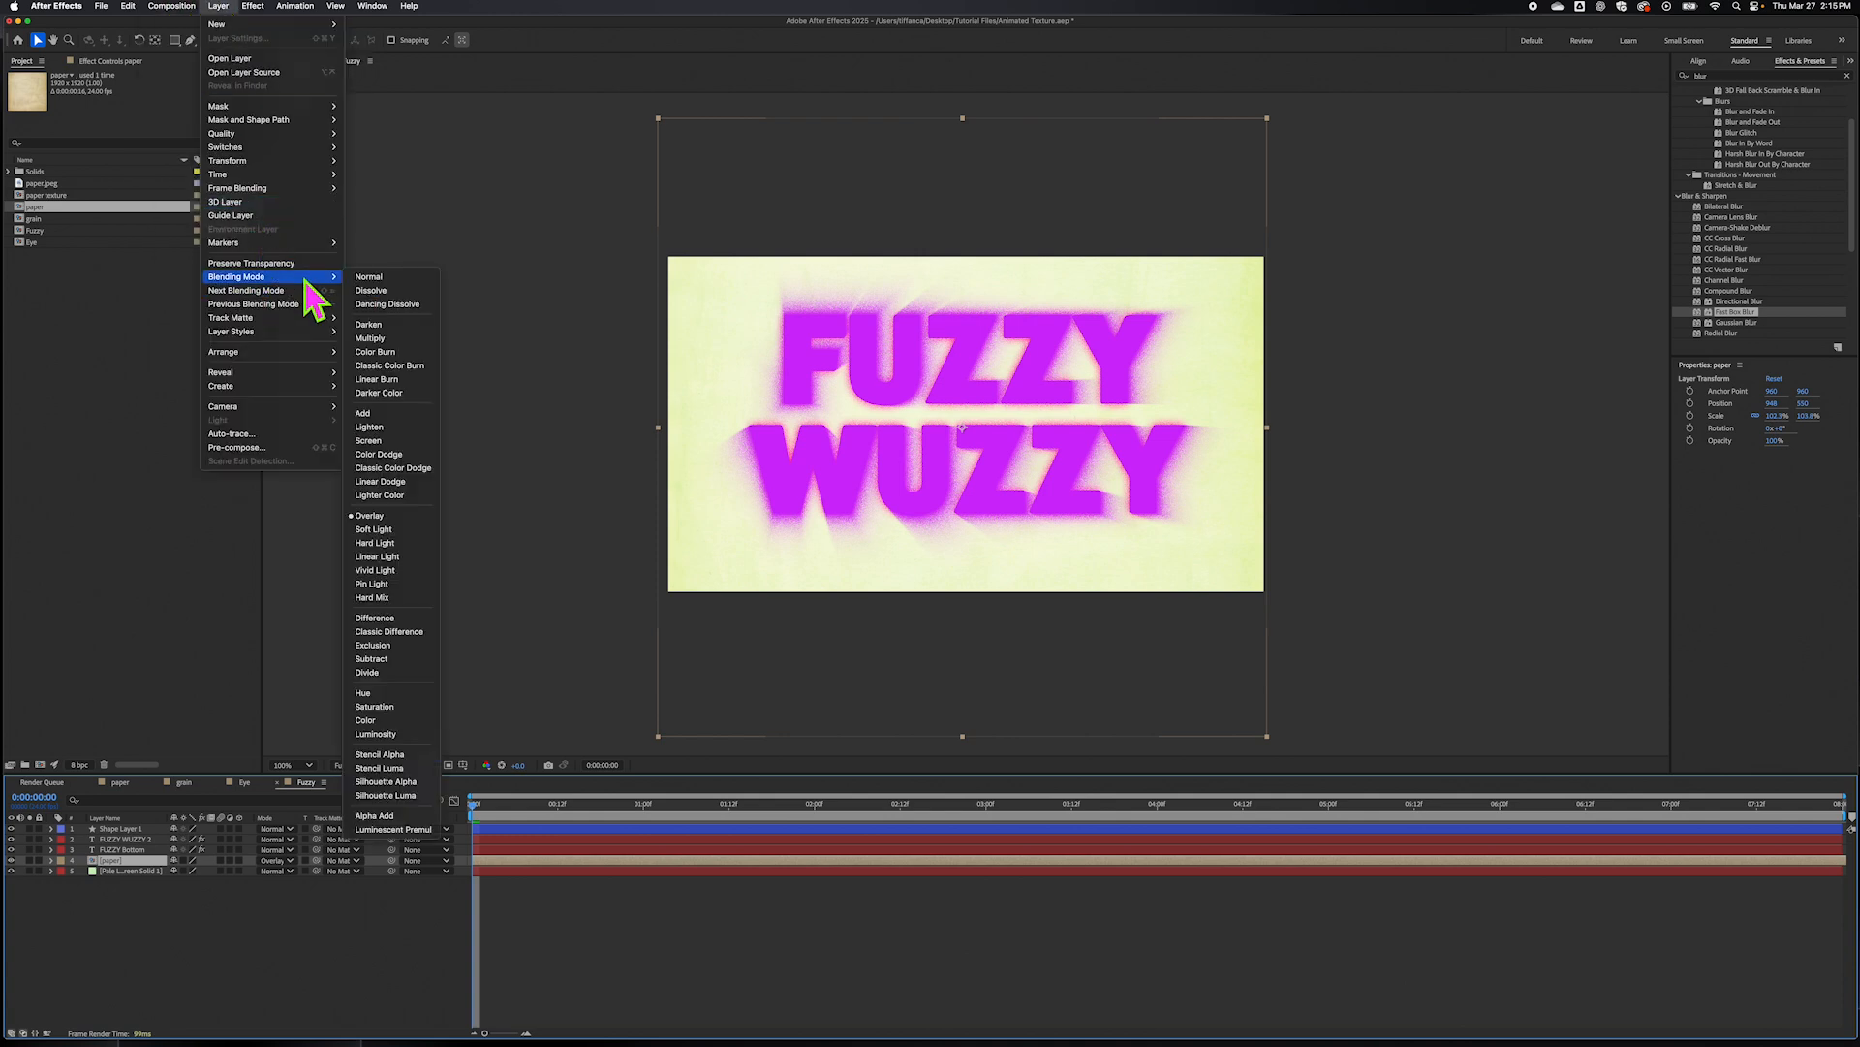
{"action": "left_click", "coordinate": [384, 338]}
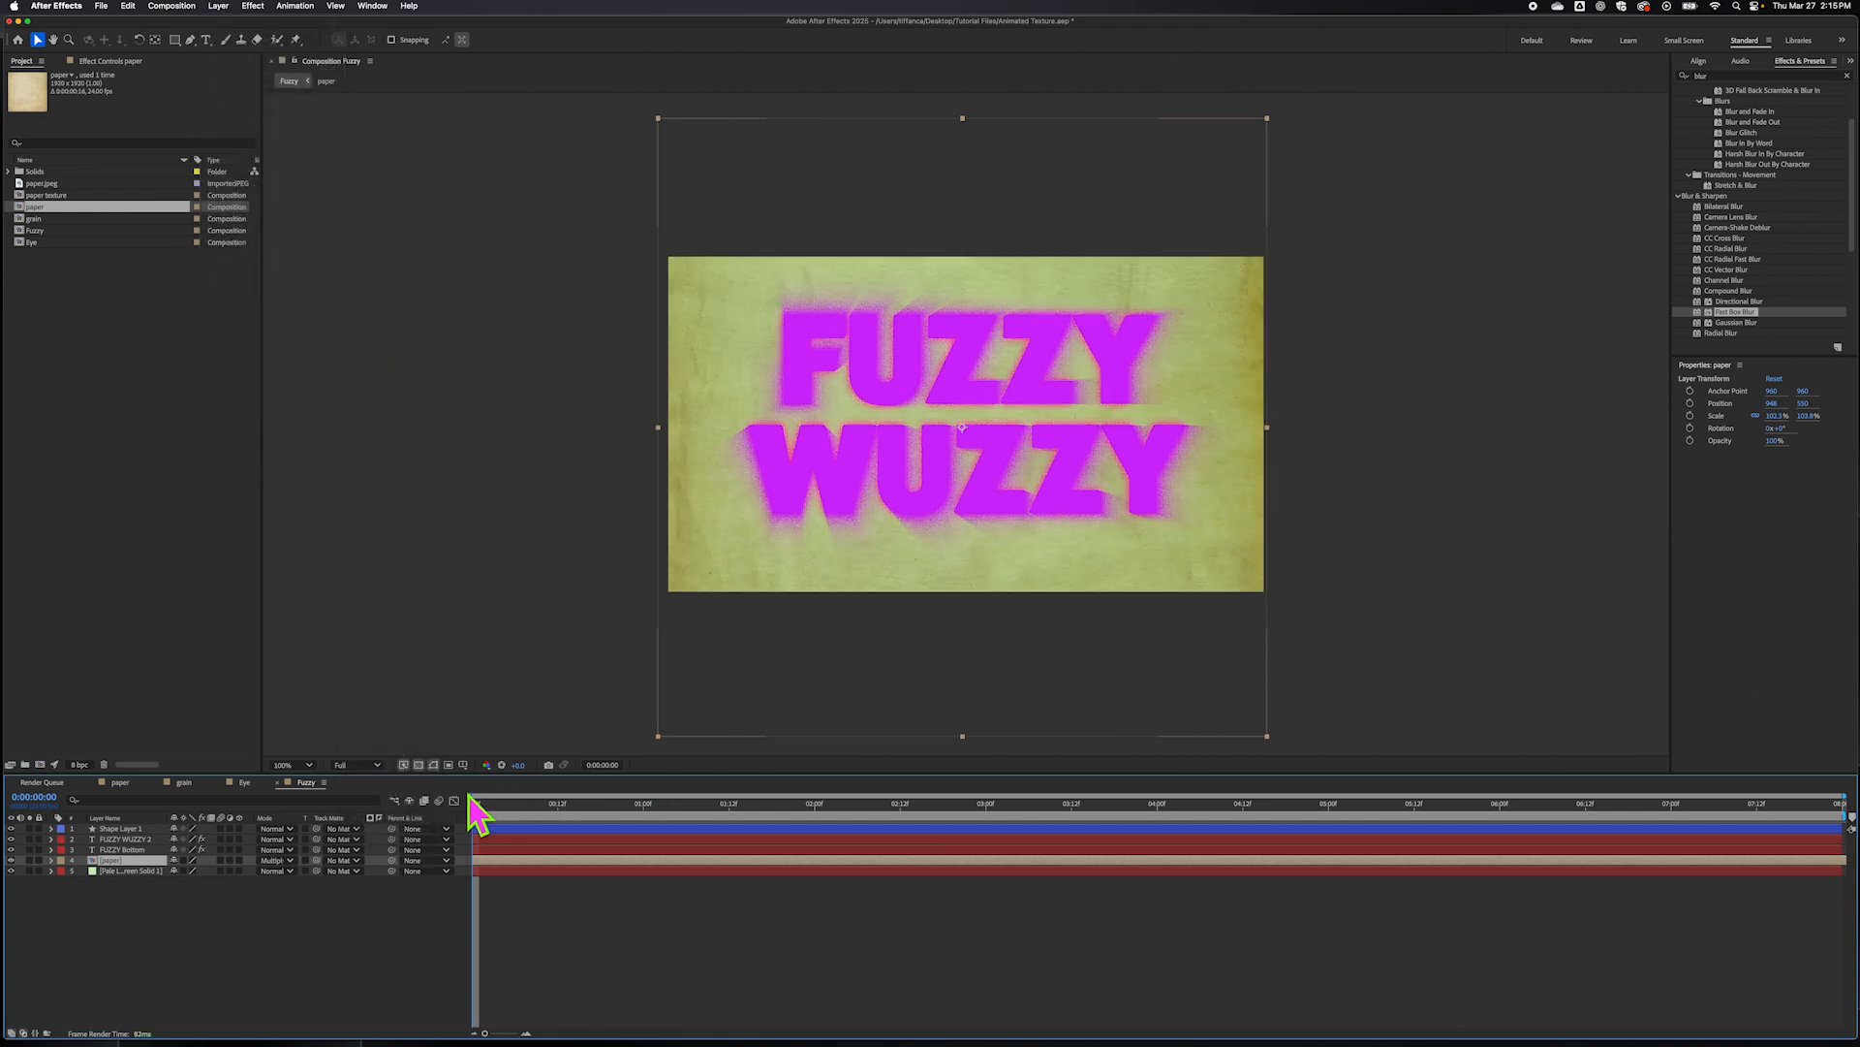
- Scrub and play back the Fuzzy composition at closer zoom to review the multiplied paper texture behind the text
{"action": "left_click_drag", "start_coordinate": [474, 807], "coordinate": [773, 765]}
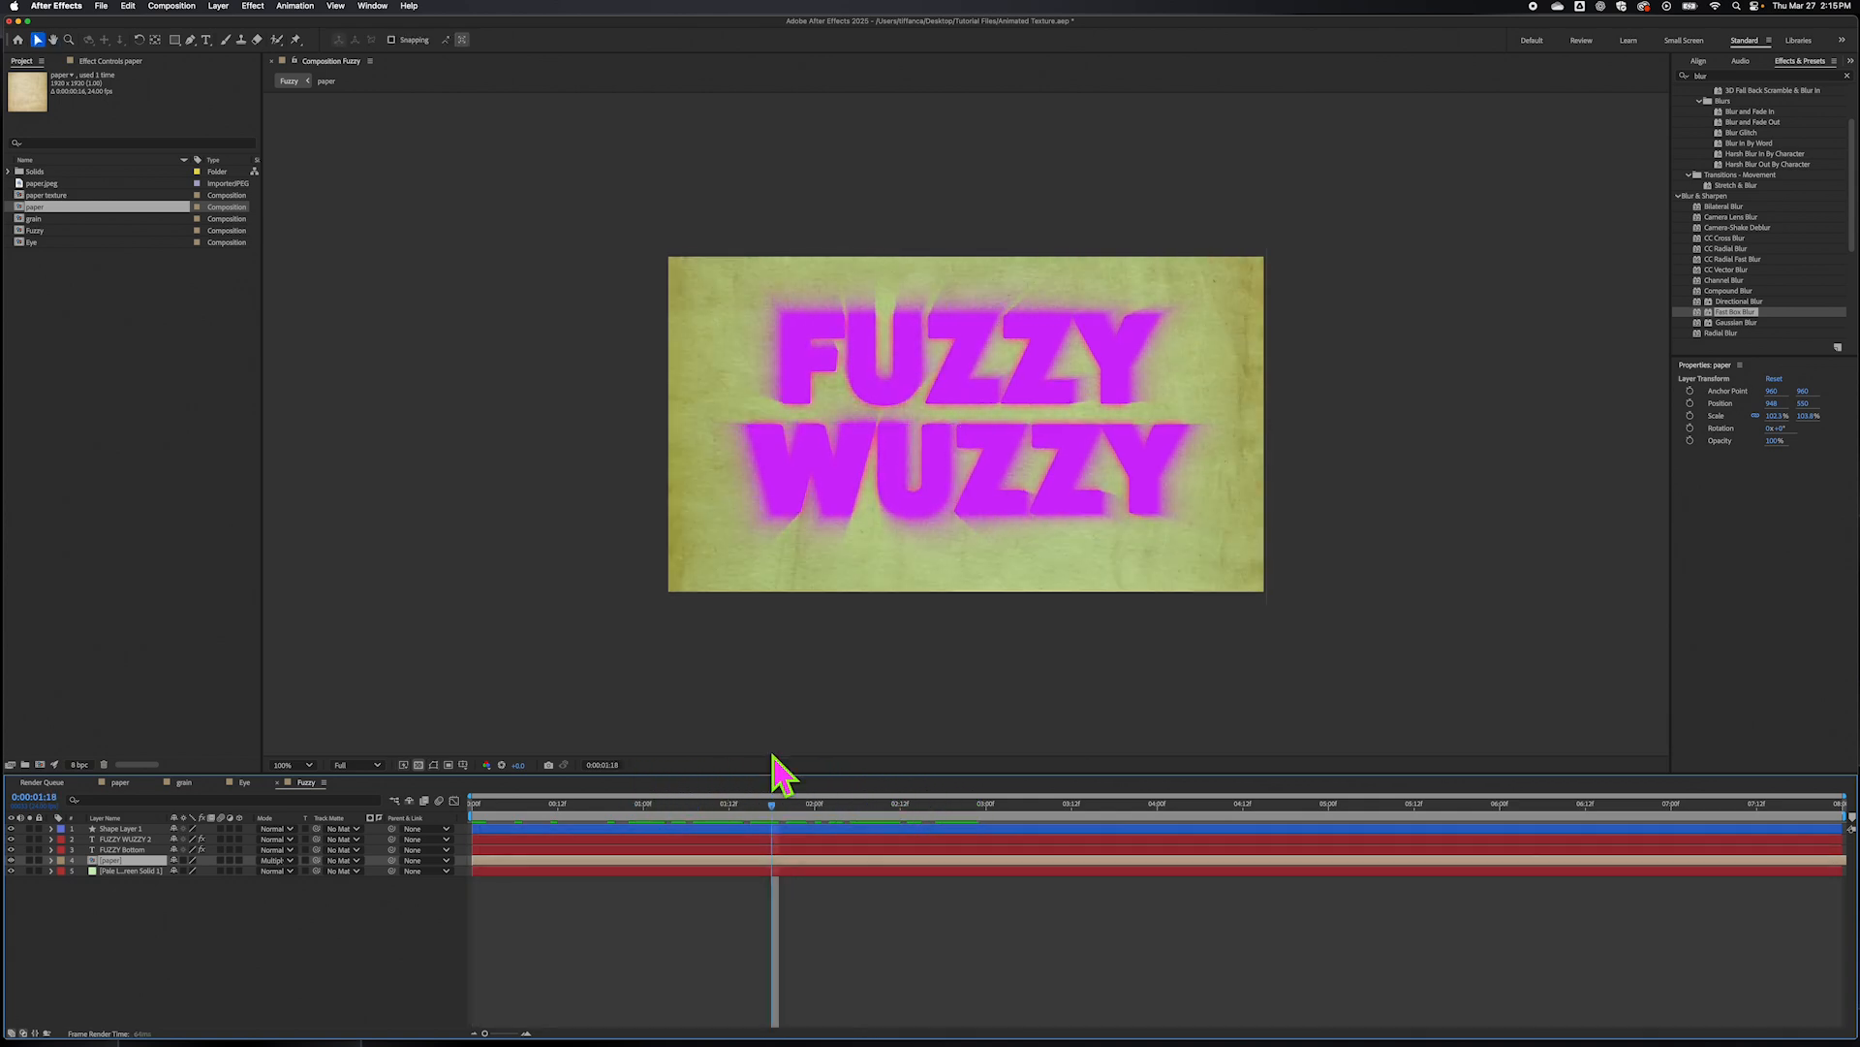
{"action": "key", "text": "space"}
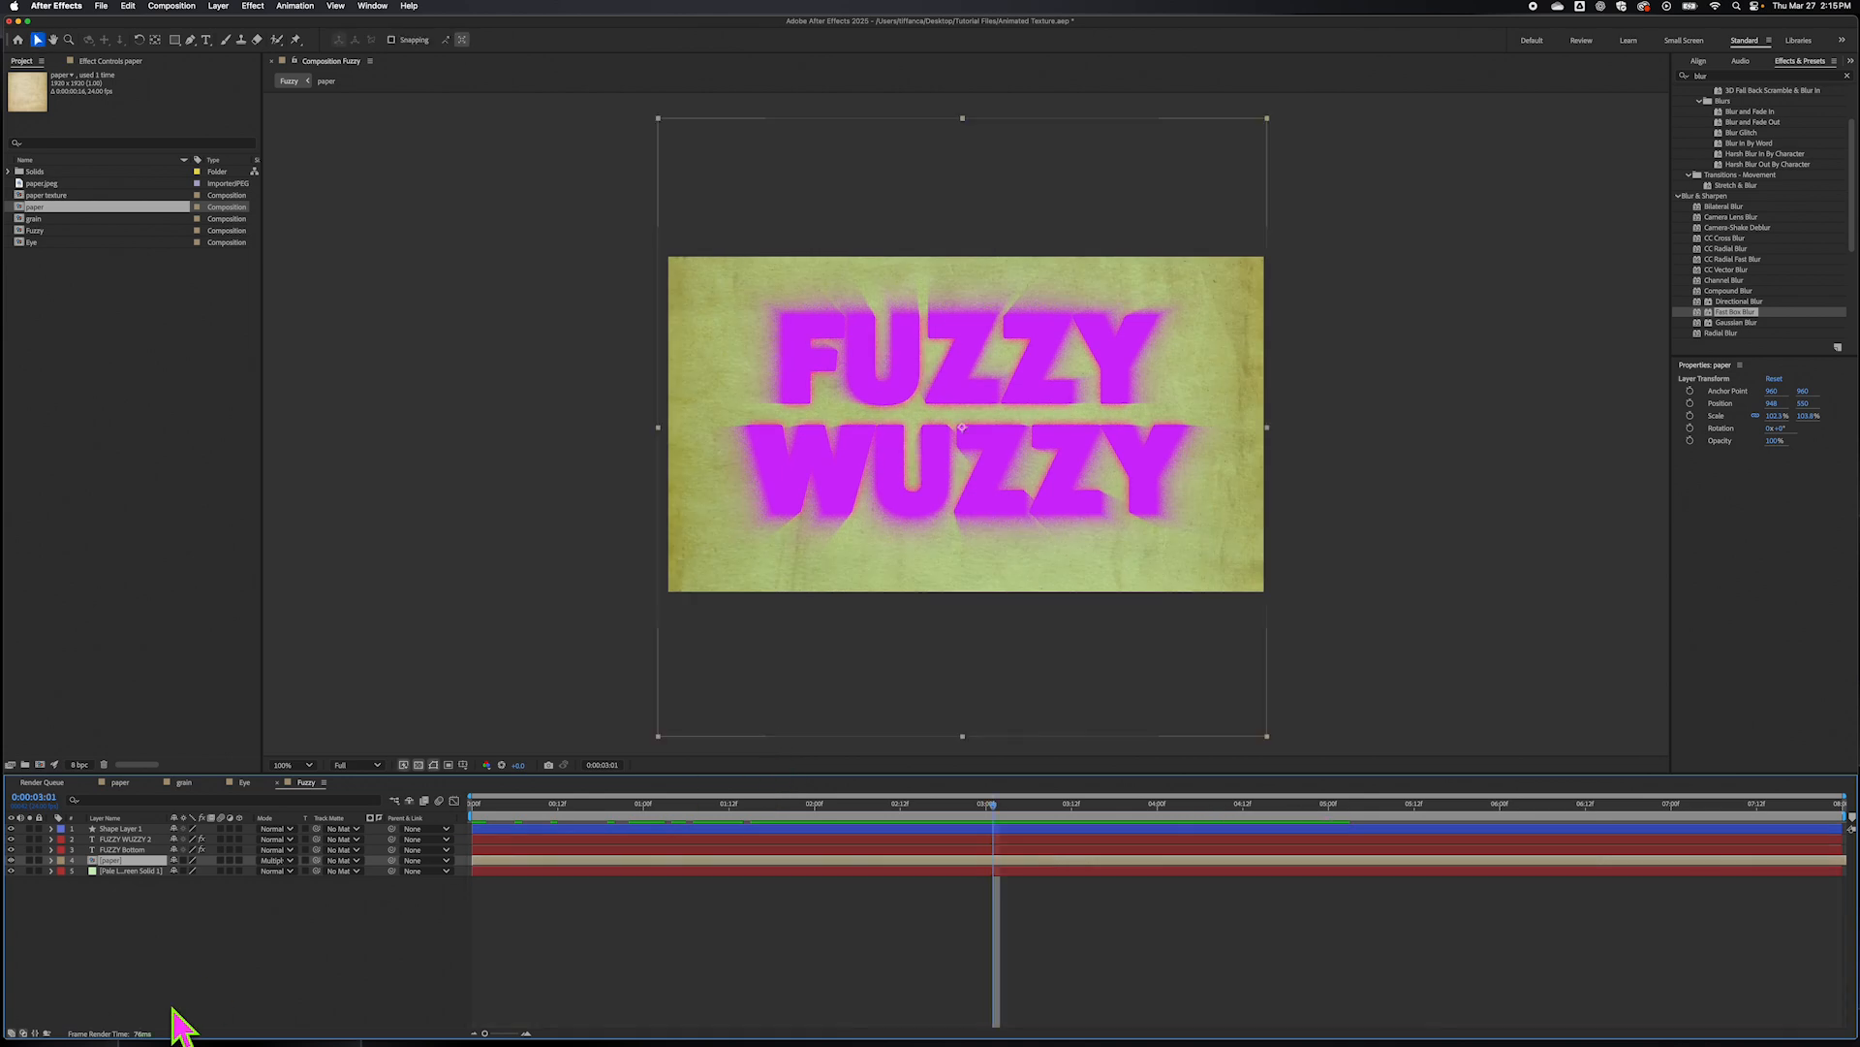
{"action": "left_click", "coordinate": [229, 911]}
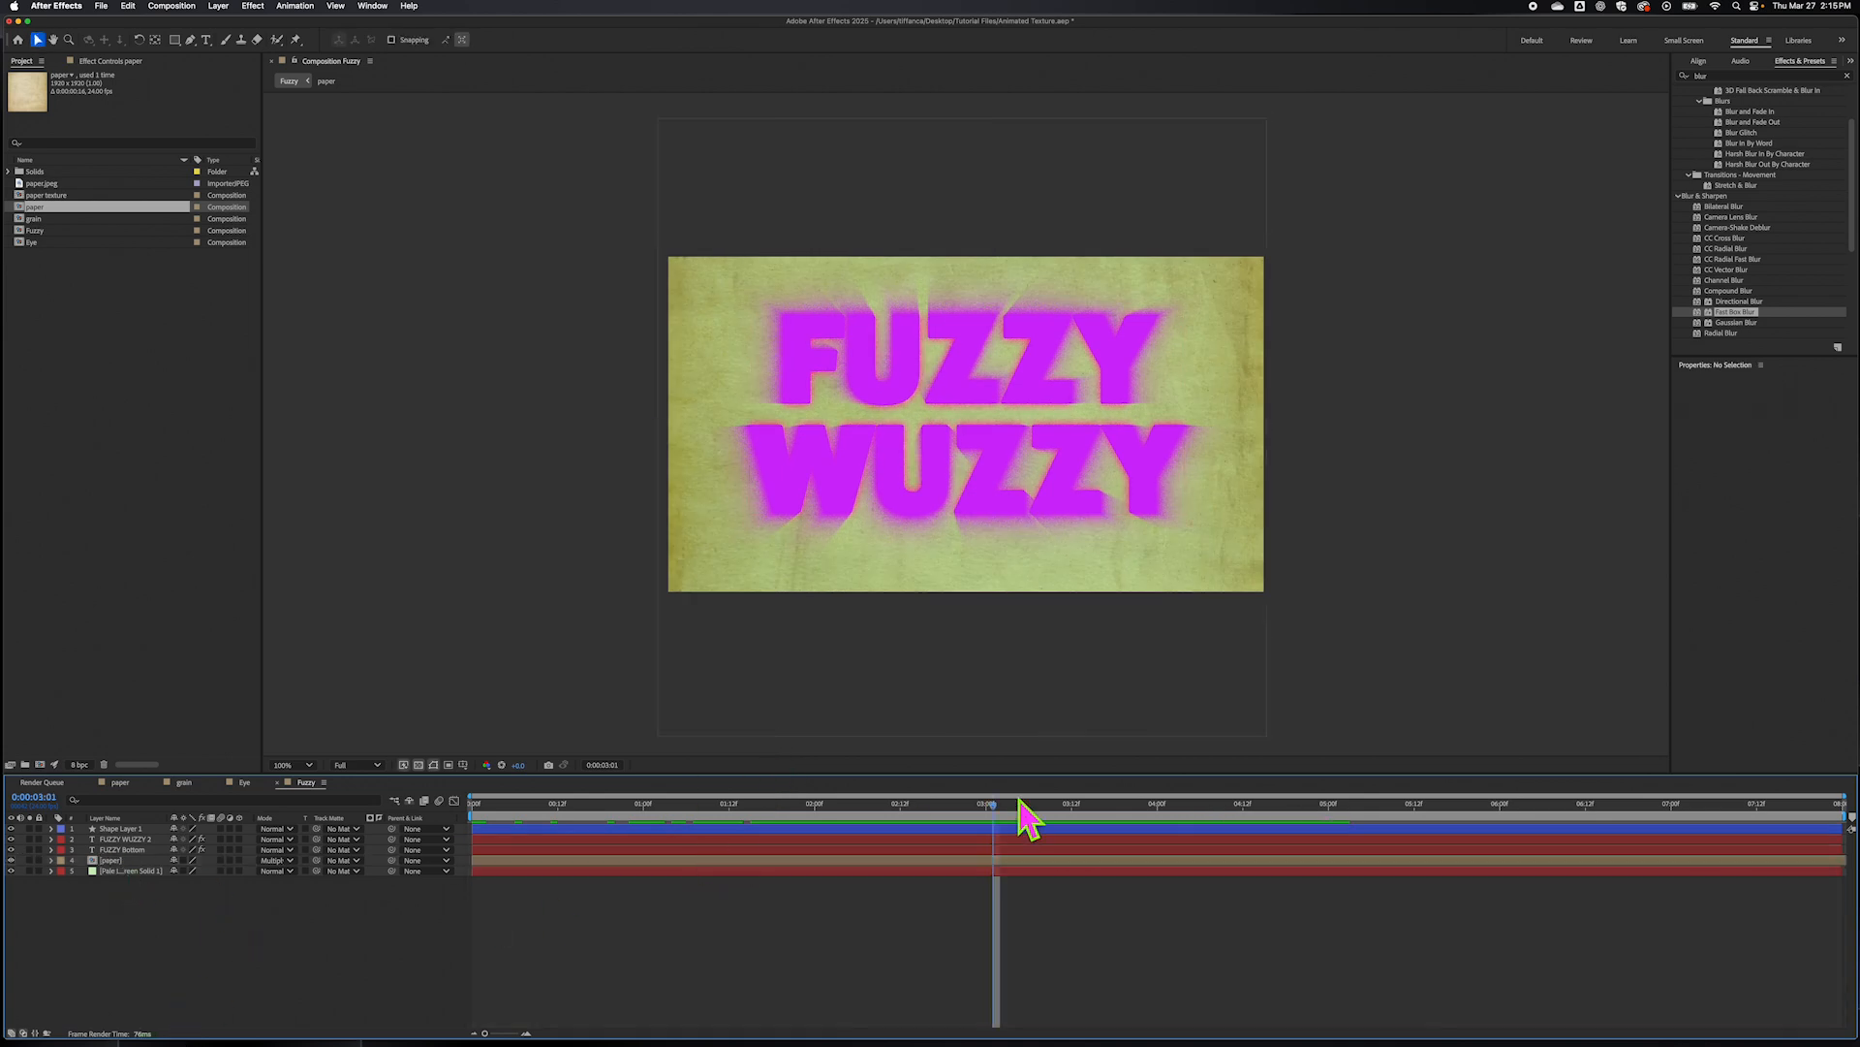
{"action": "left_click_drag", "start_coordinate": [998, 804], "coordinate": [812, 818]}
{"action": "key", "text": "period"}
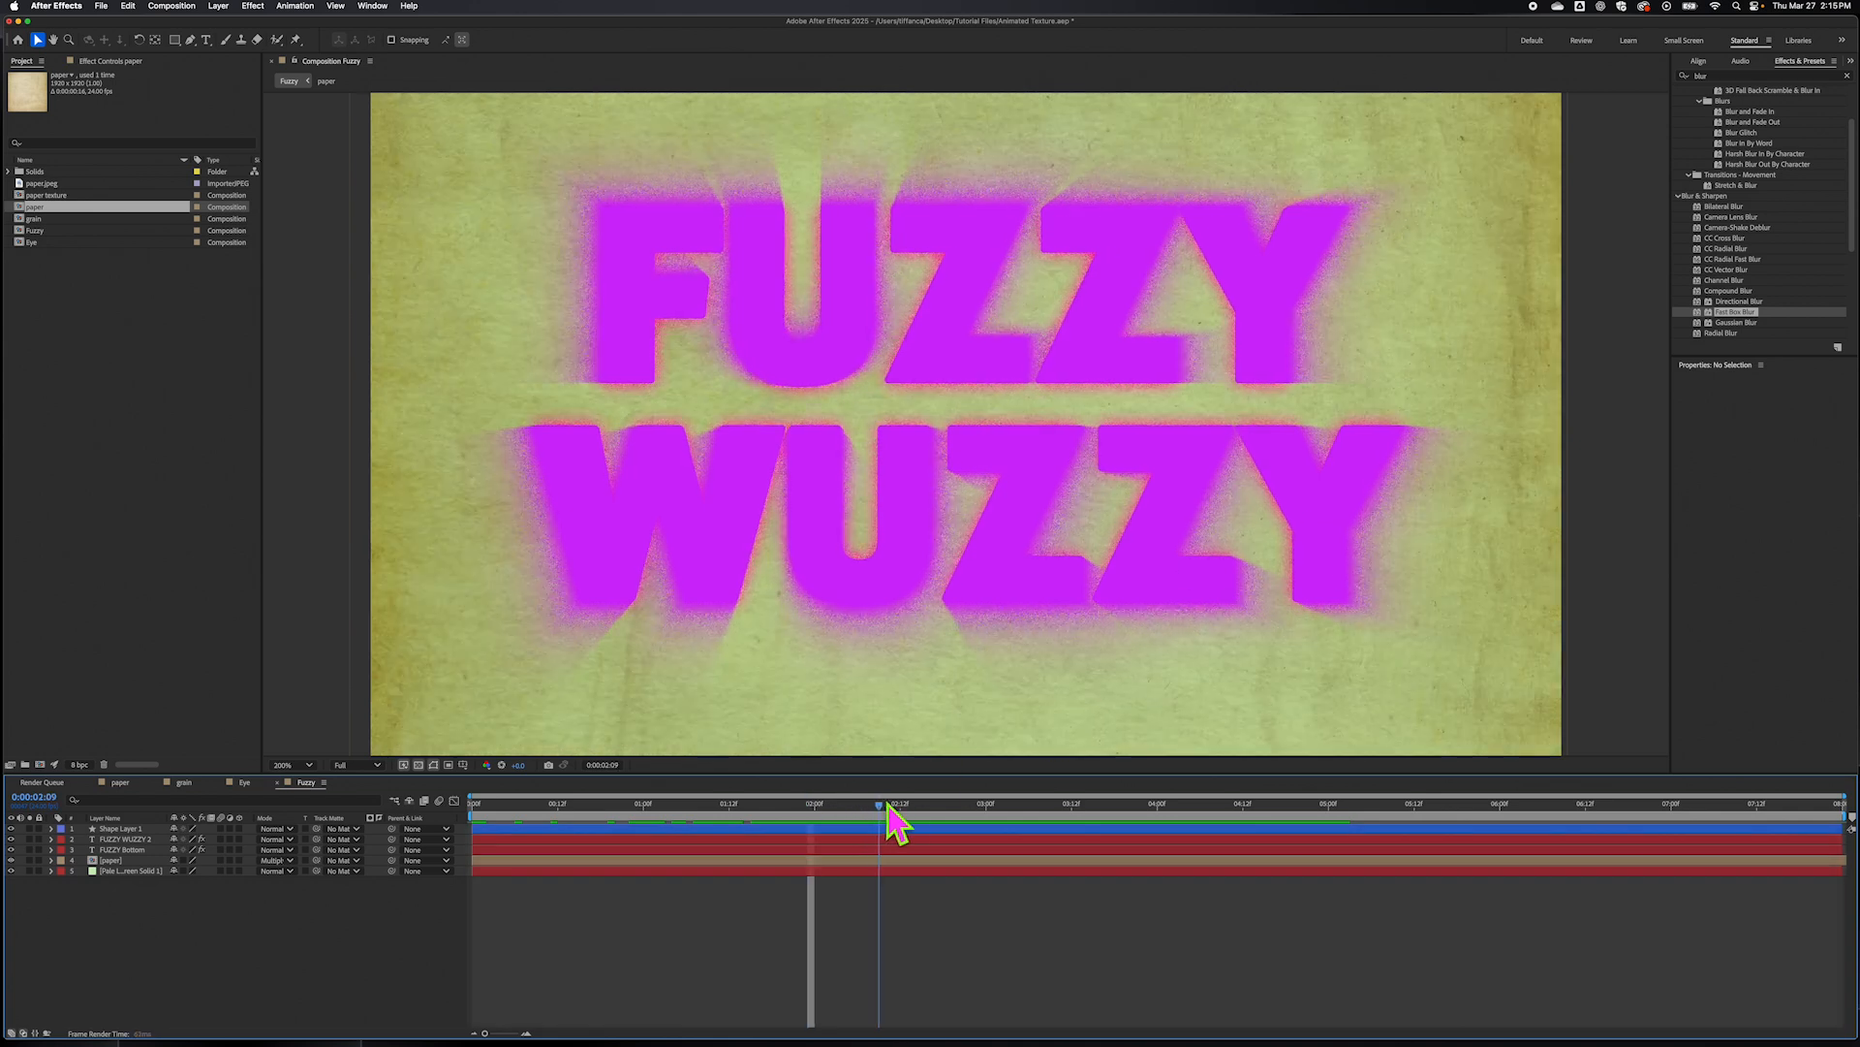
{"action": "left_click_drag", "start_coordinate": [811, 747], "coordinate": [644, 754]}
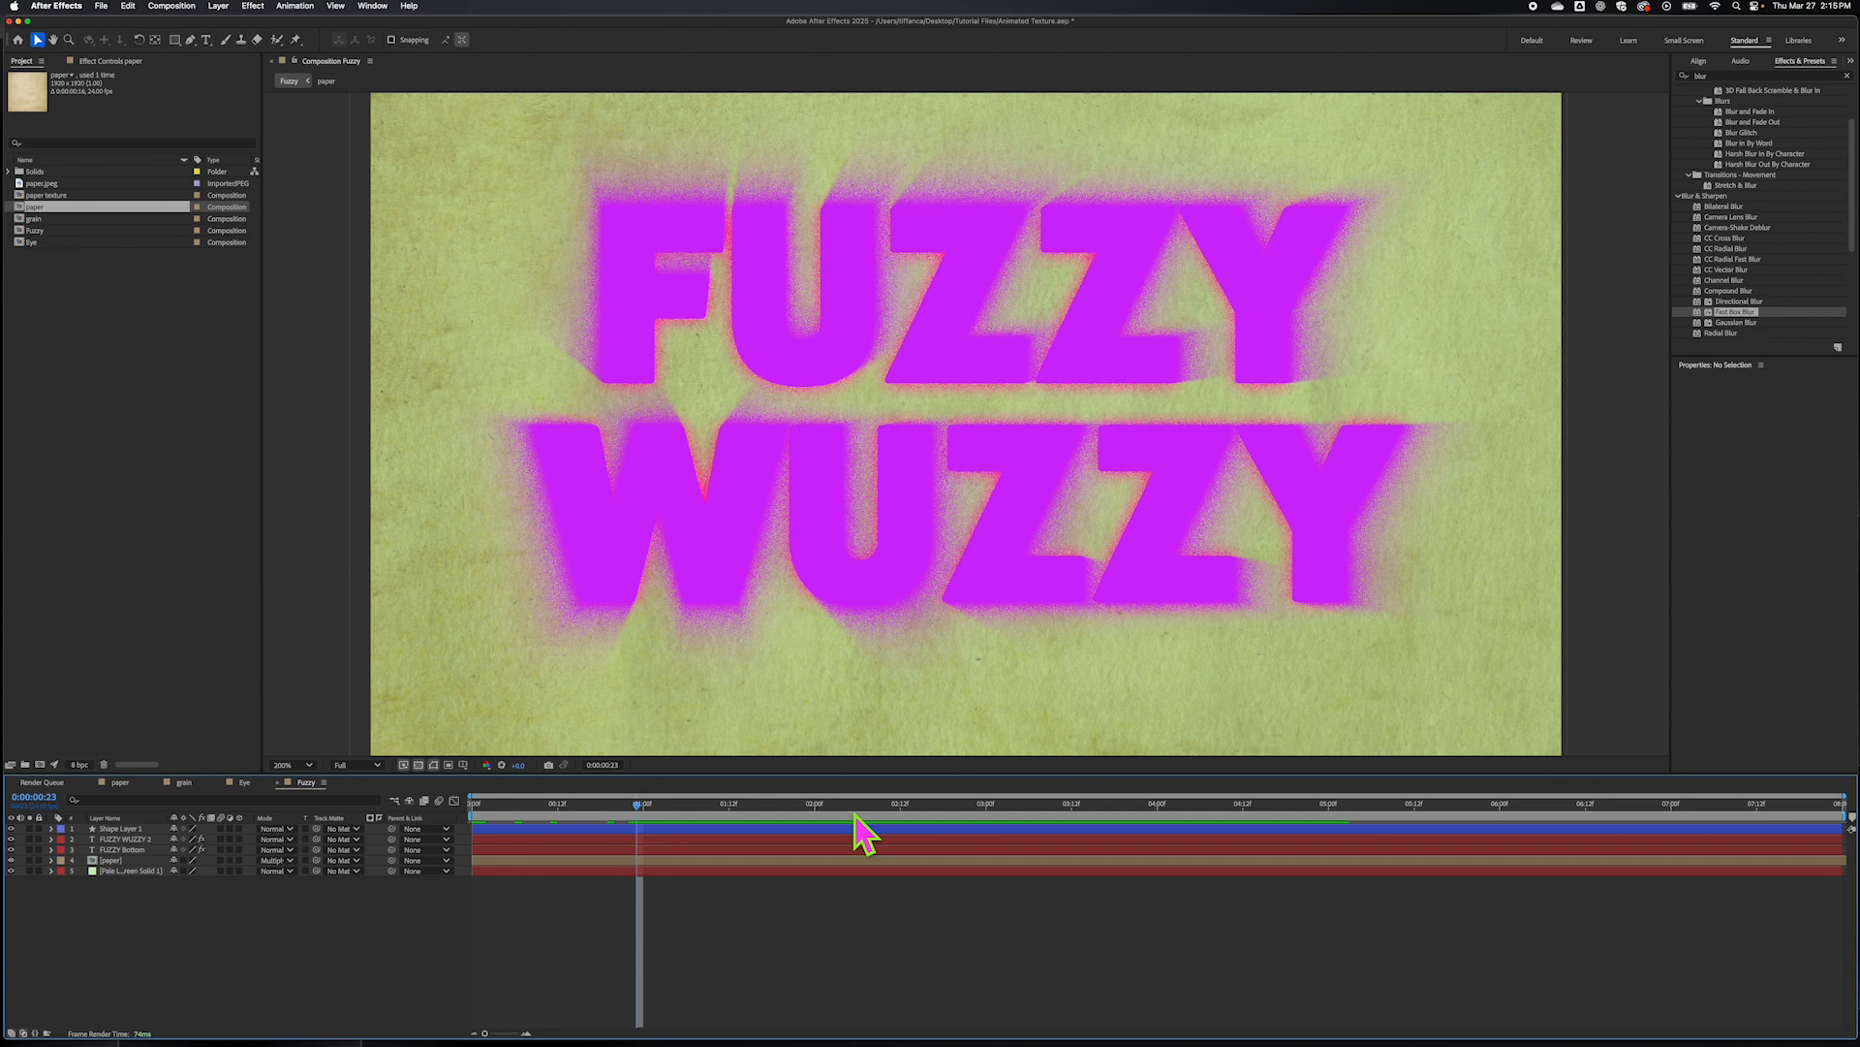
{"action": "left_click_drag", "start_coordinate": [637, 806], "coordinate": [678, 822]}
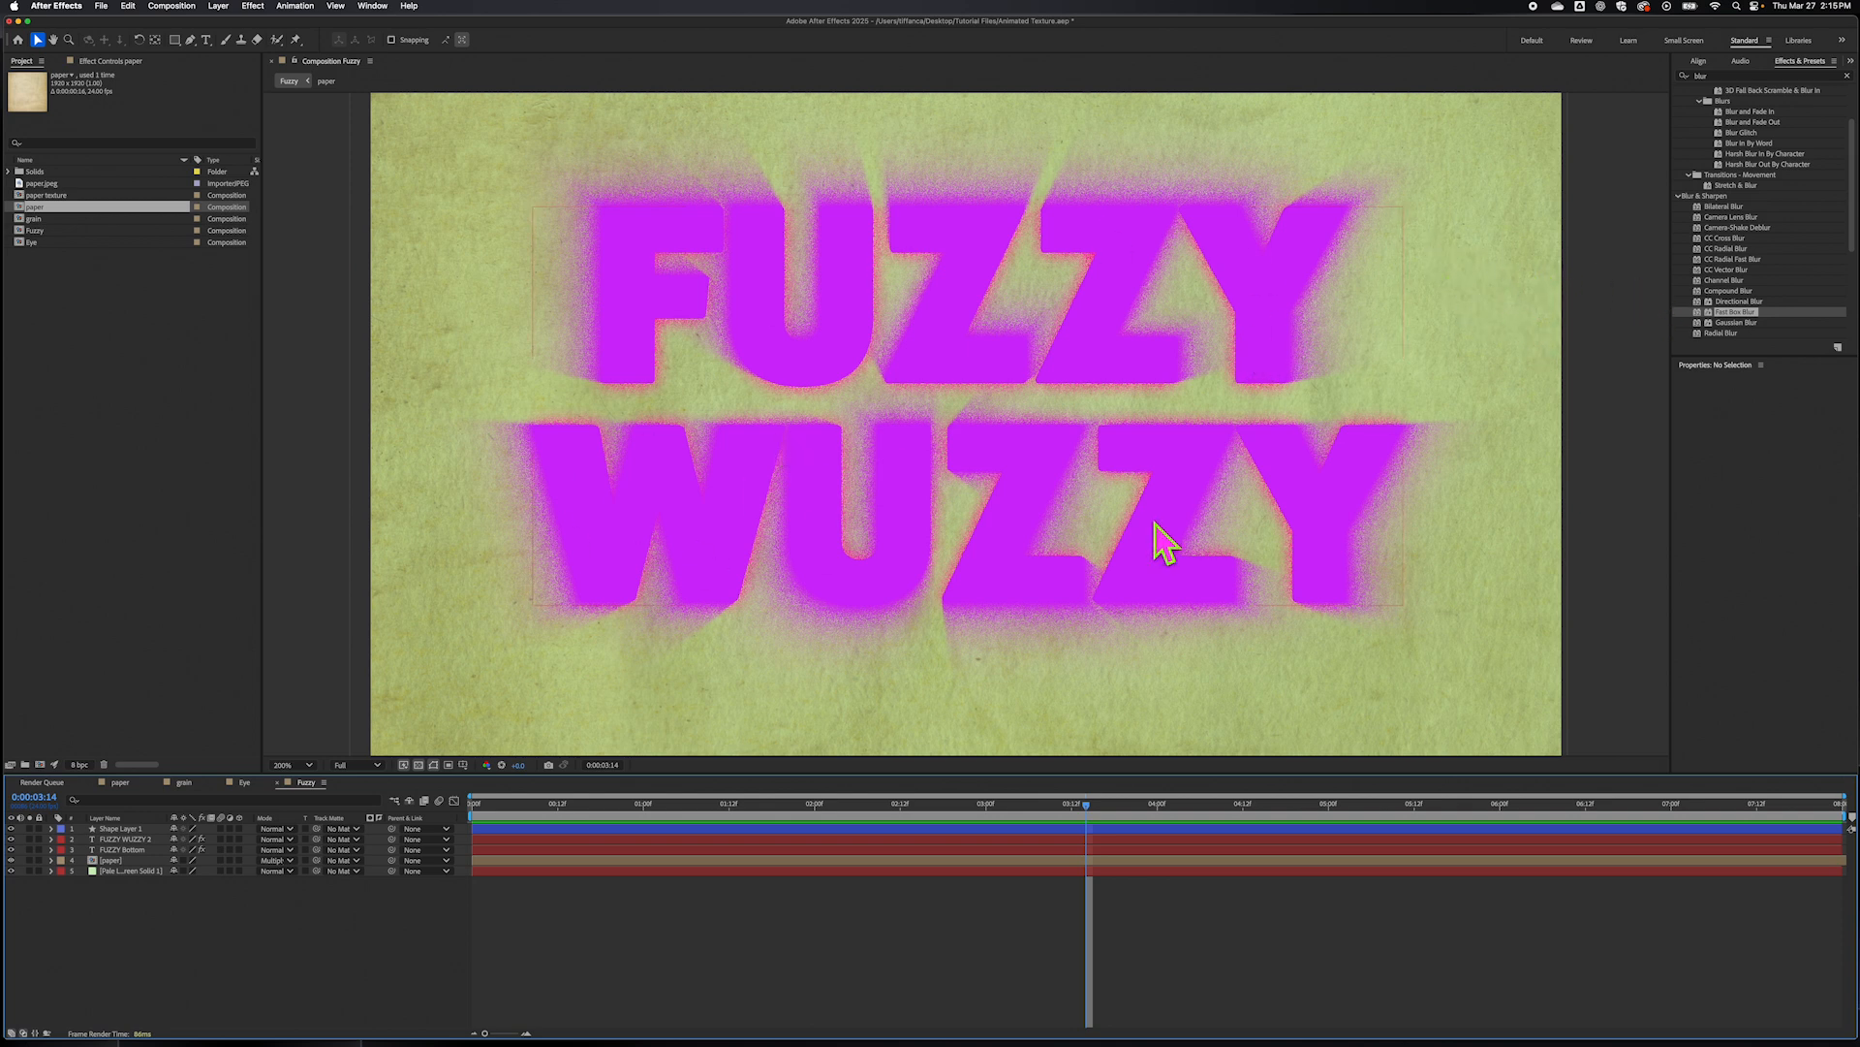
- Expand the paper layer's transform properties and lower its opacity to 67%
{"action": "left_click", "coordinate": [124, 861]}
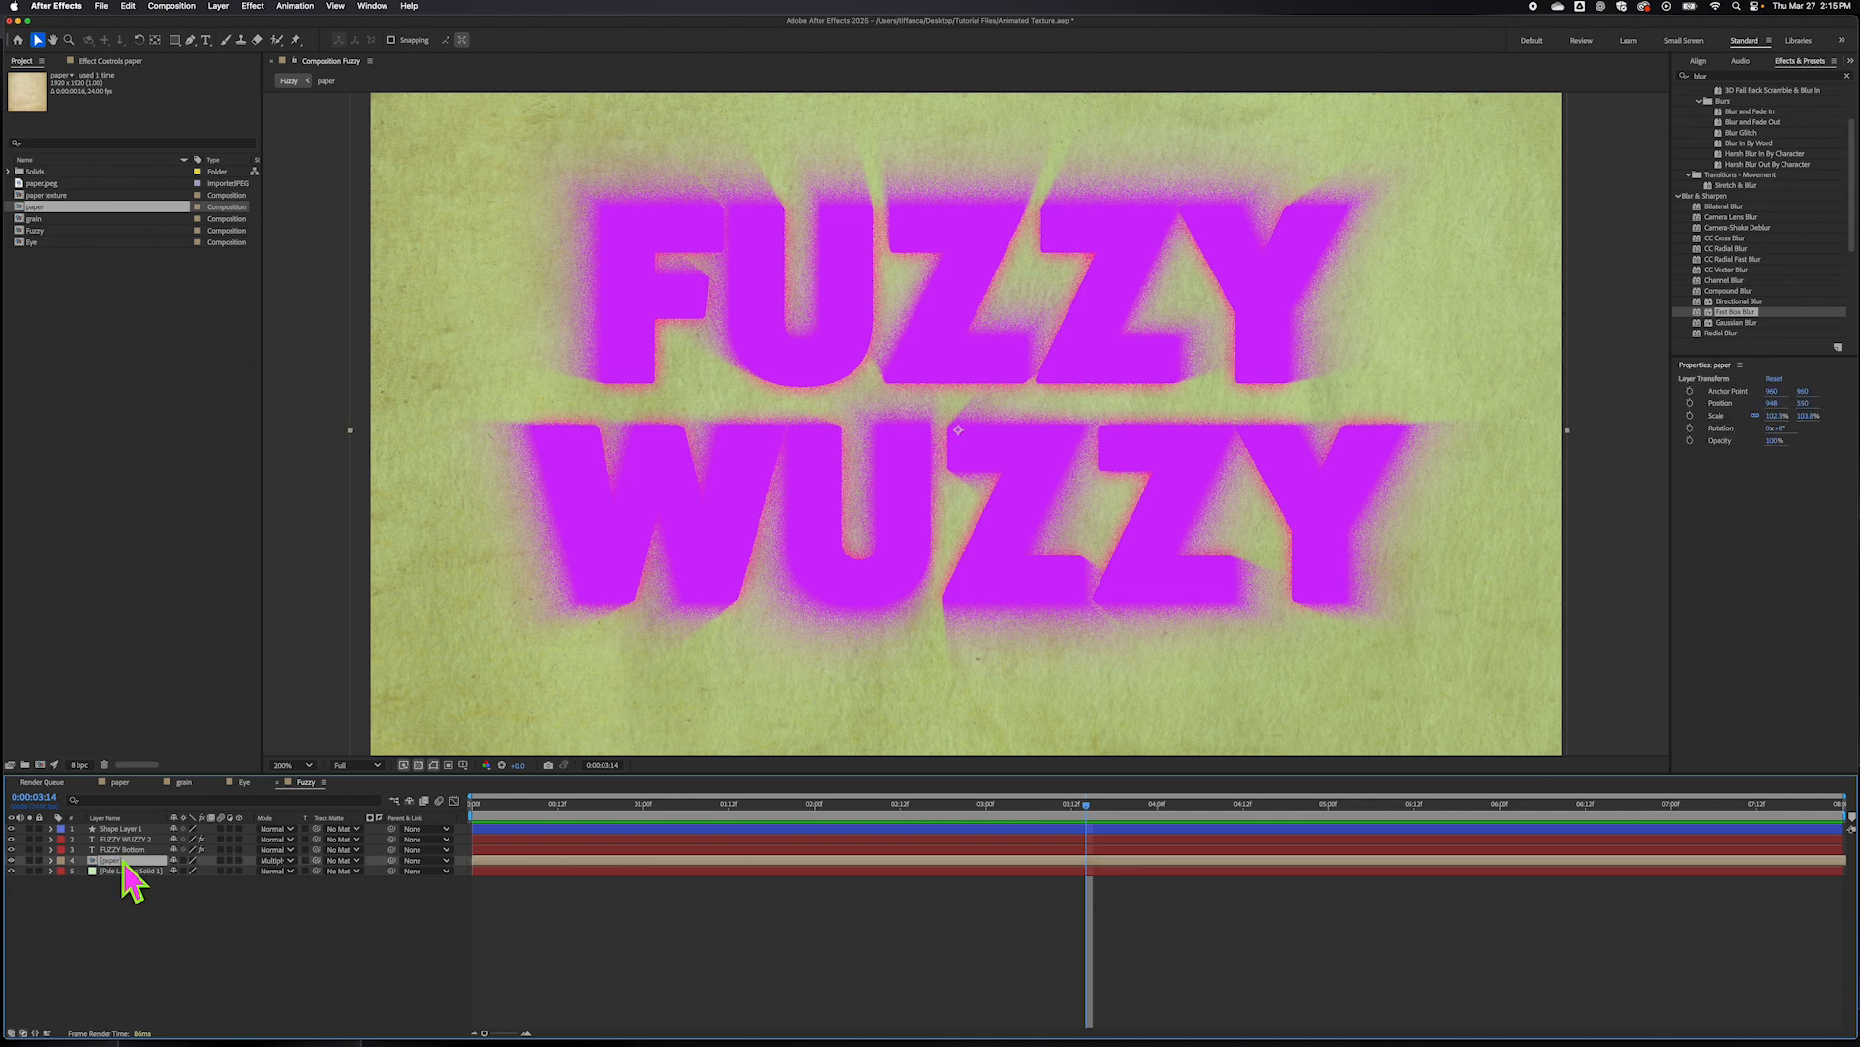
{"action": "left_click", "coordinate": [51, 861]}
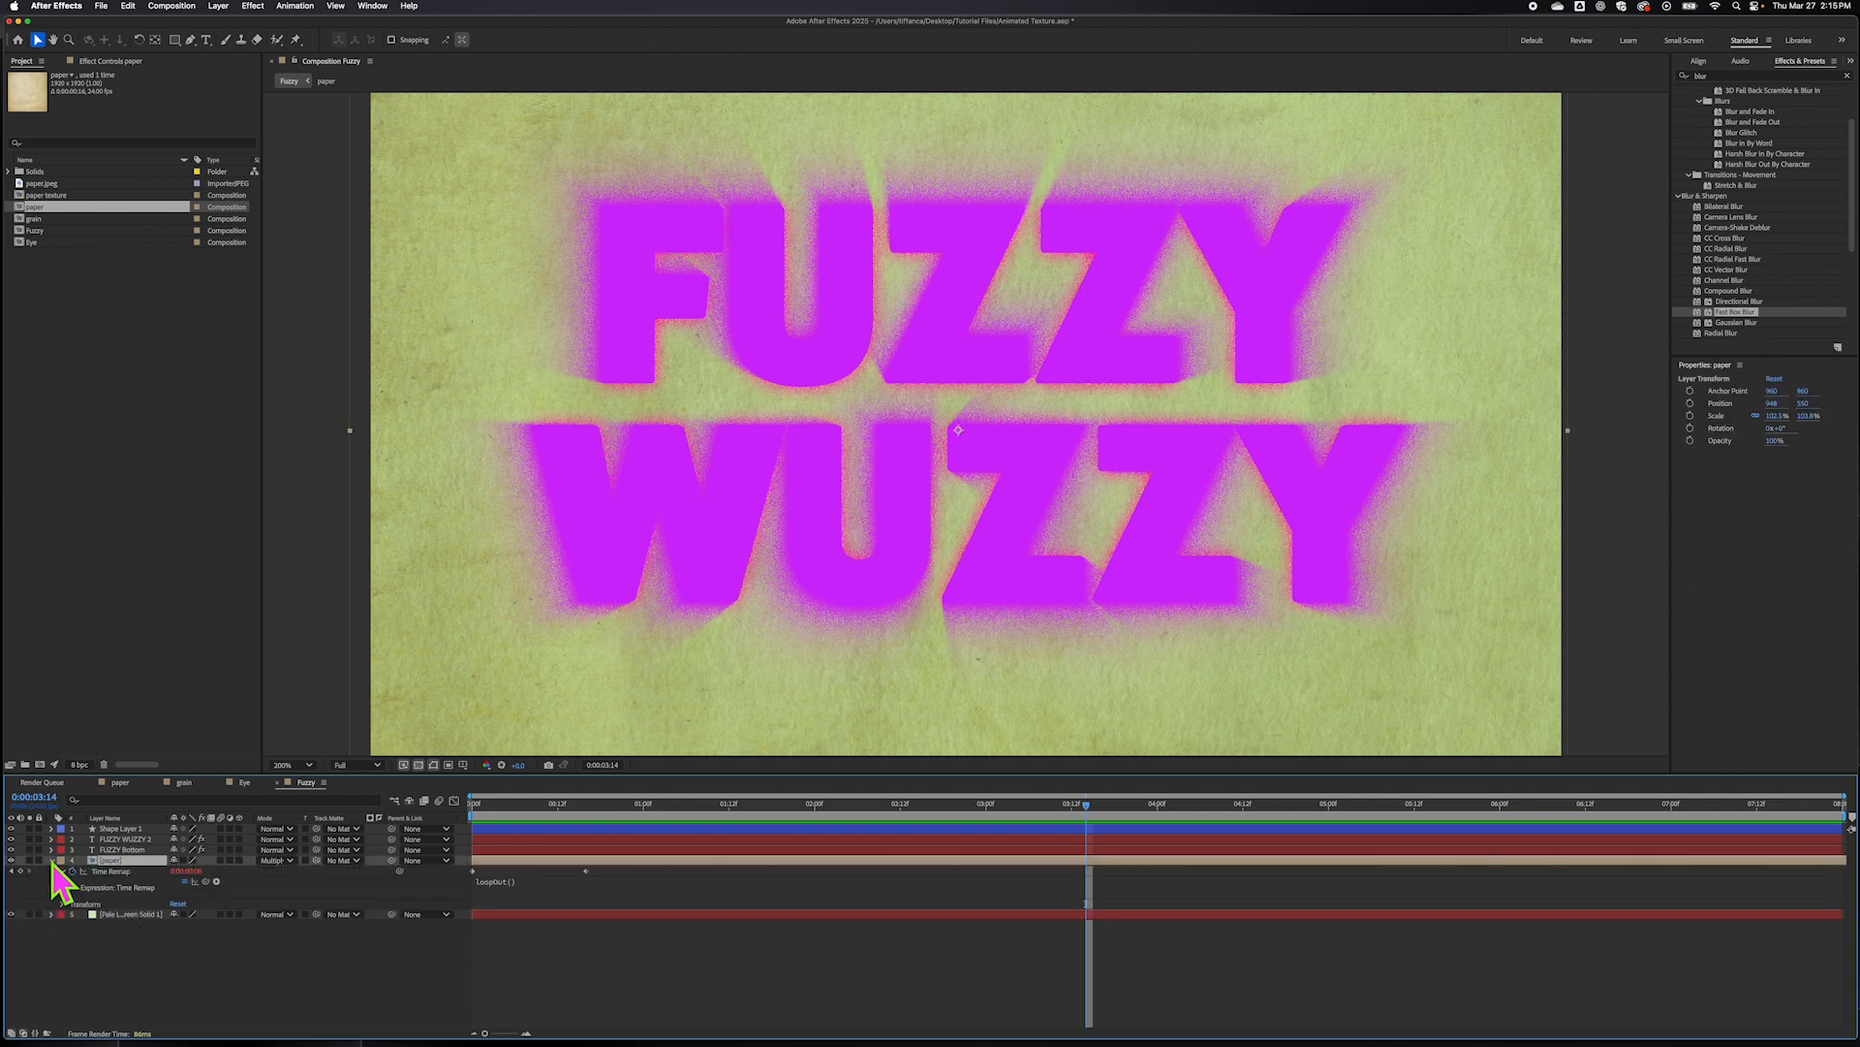
{"action": "left_click", "coordinate": [63, 904]}
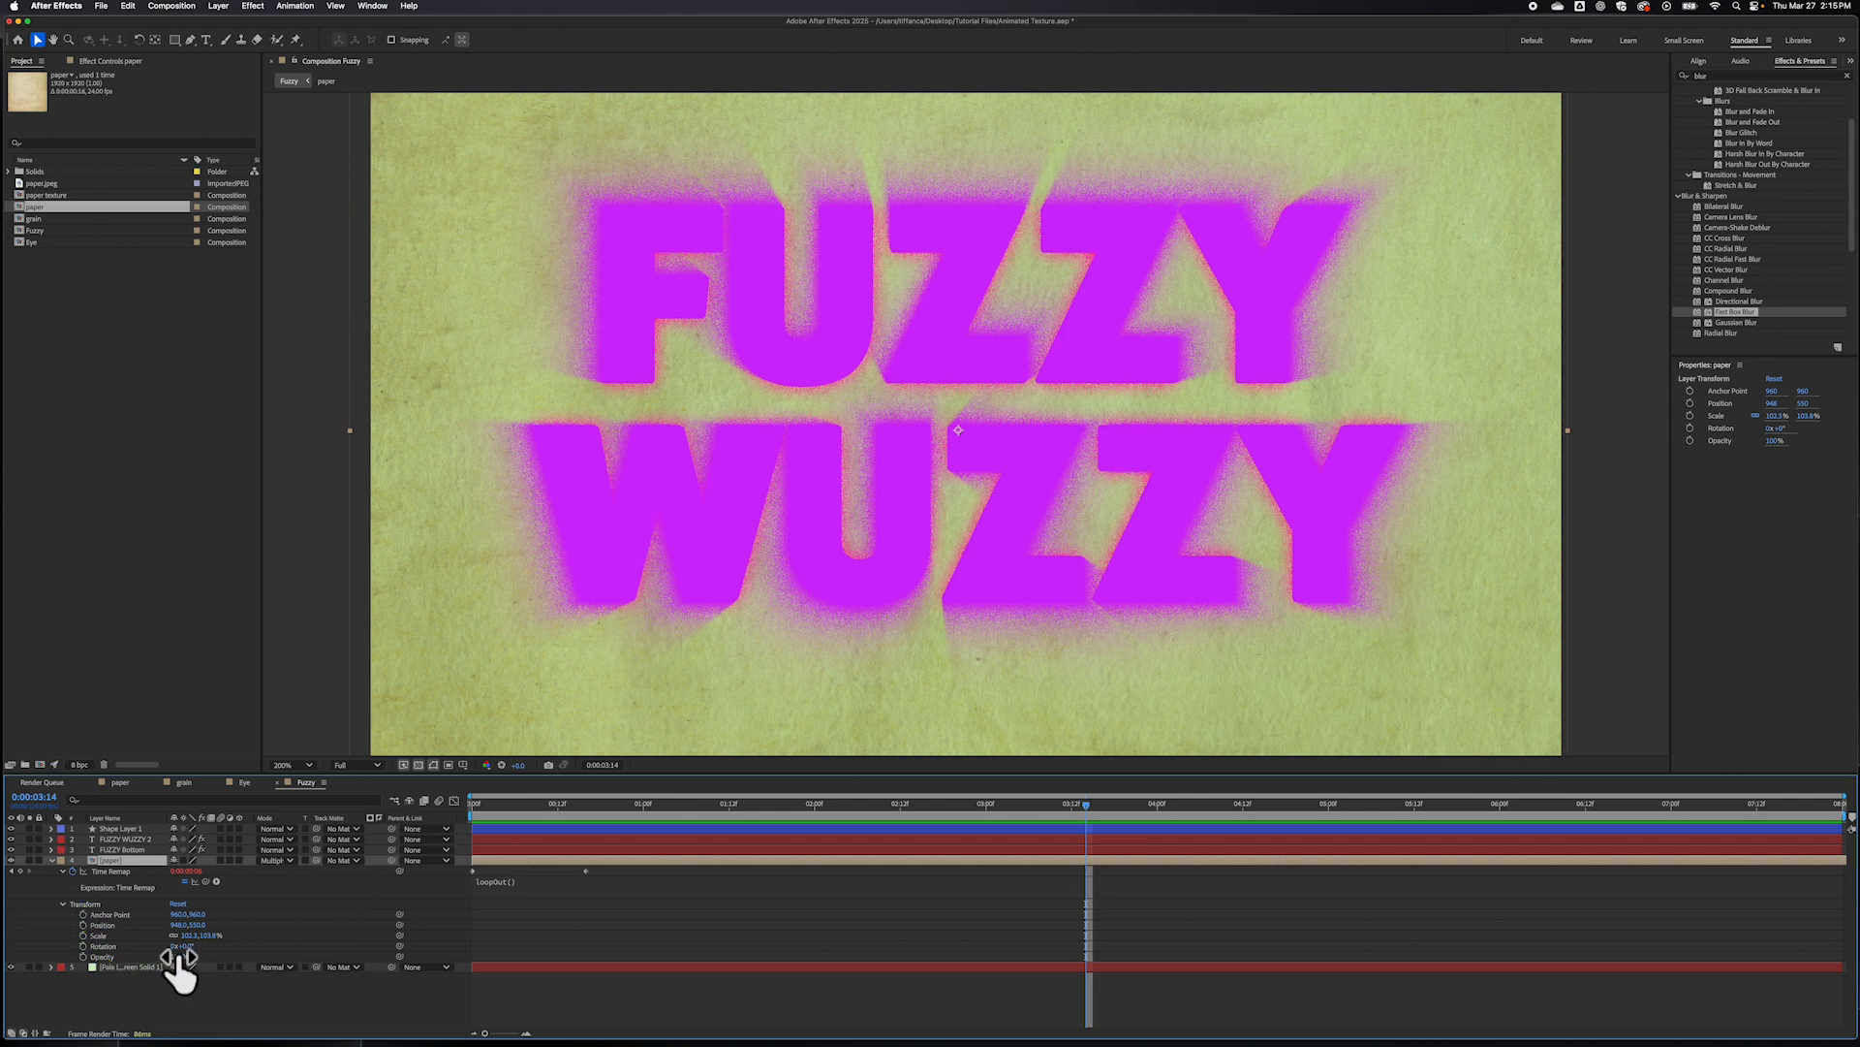
{"action": "left_click_drag", "start_coordinate": [176, 959], "coordinate": [163, 958]}
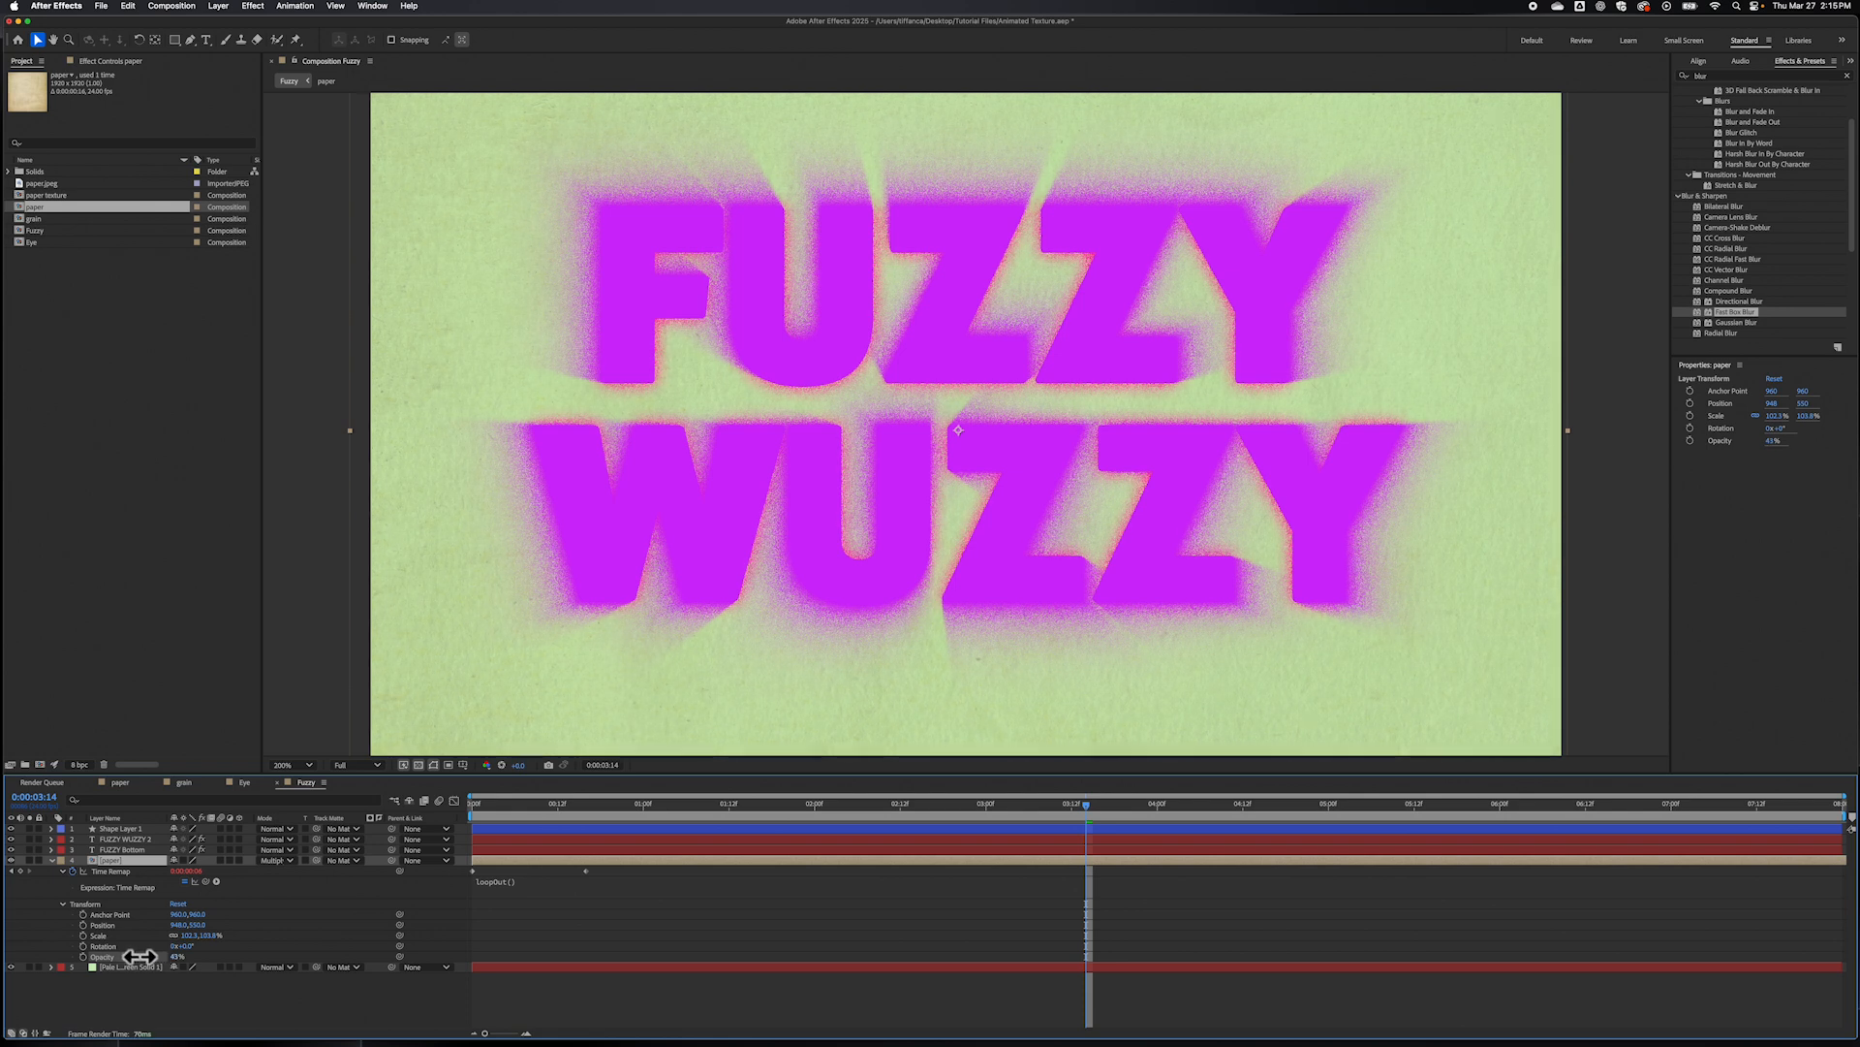
{"action": "left_click_drag", "start_coordinate": [147, 961], "coordinate": [151, 961]}
- Play back the Fuzzy composition from 0:00:01:04 to review the softened texture, and collapse the paper layer's properties
{"action": "left_click_drag", "start_coordinate": [1088, 808], "coordinate": [677, 810]}
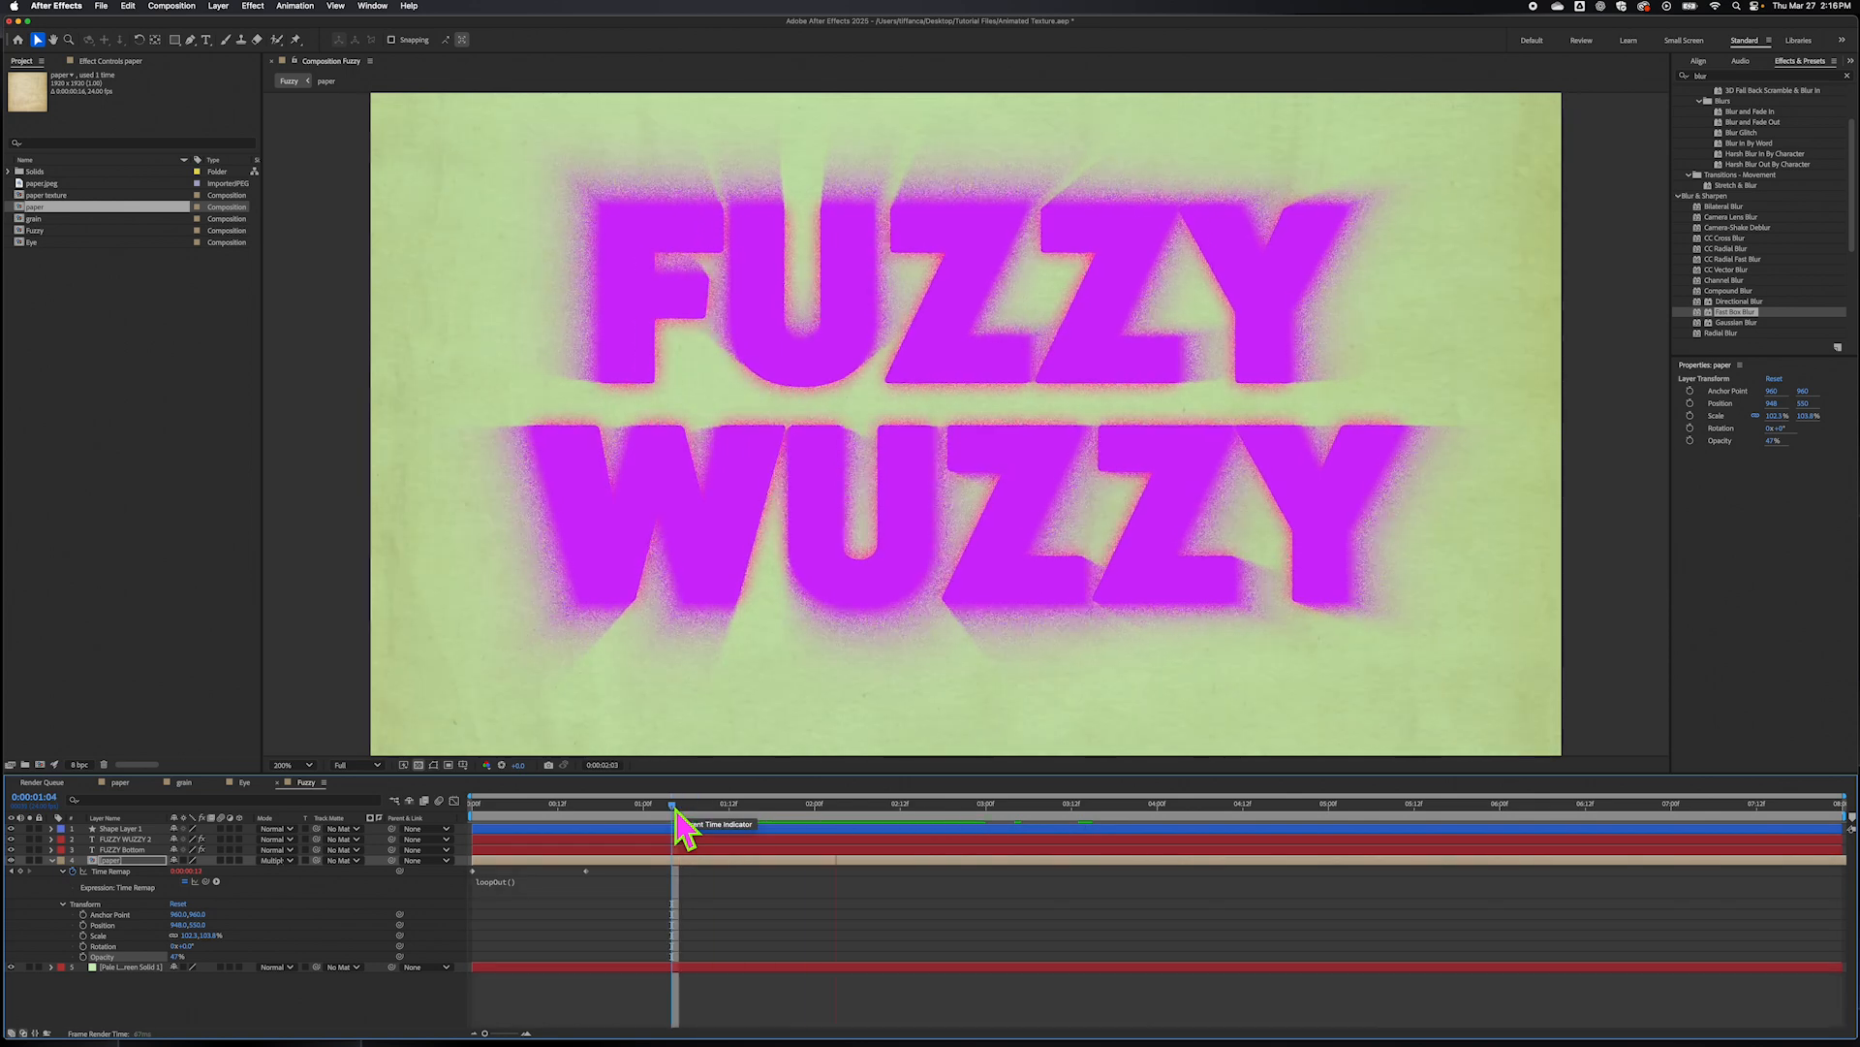
{"action": "key", "text": "space"}
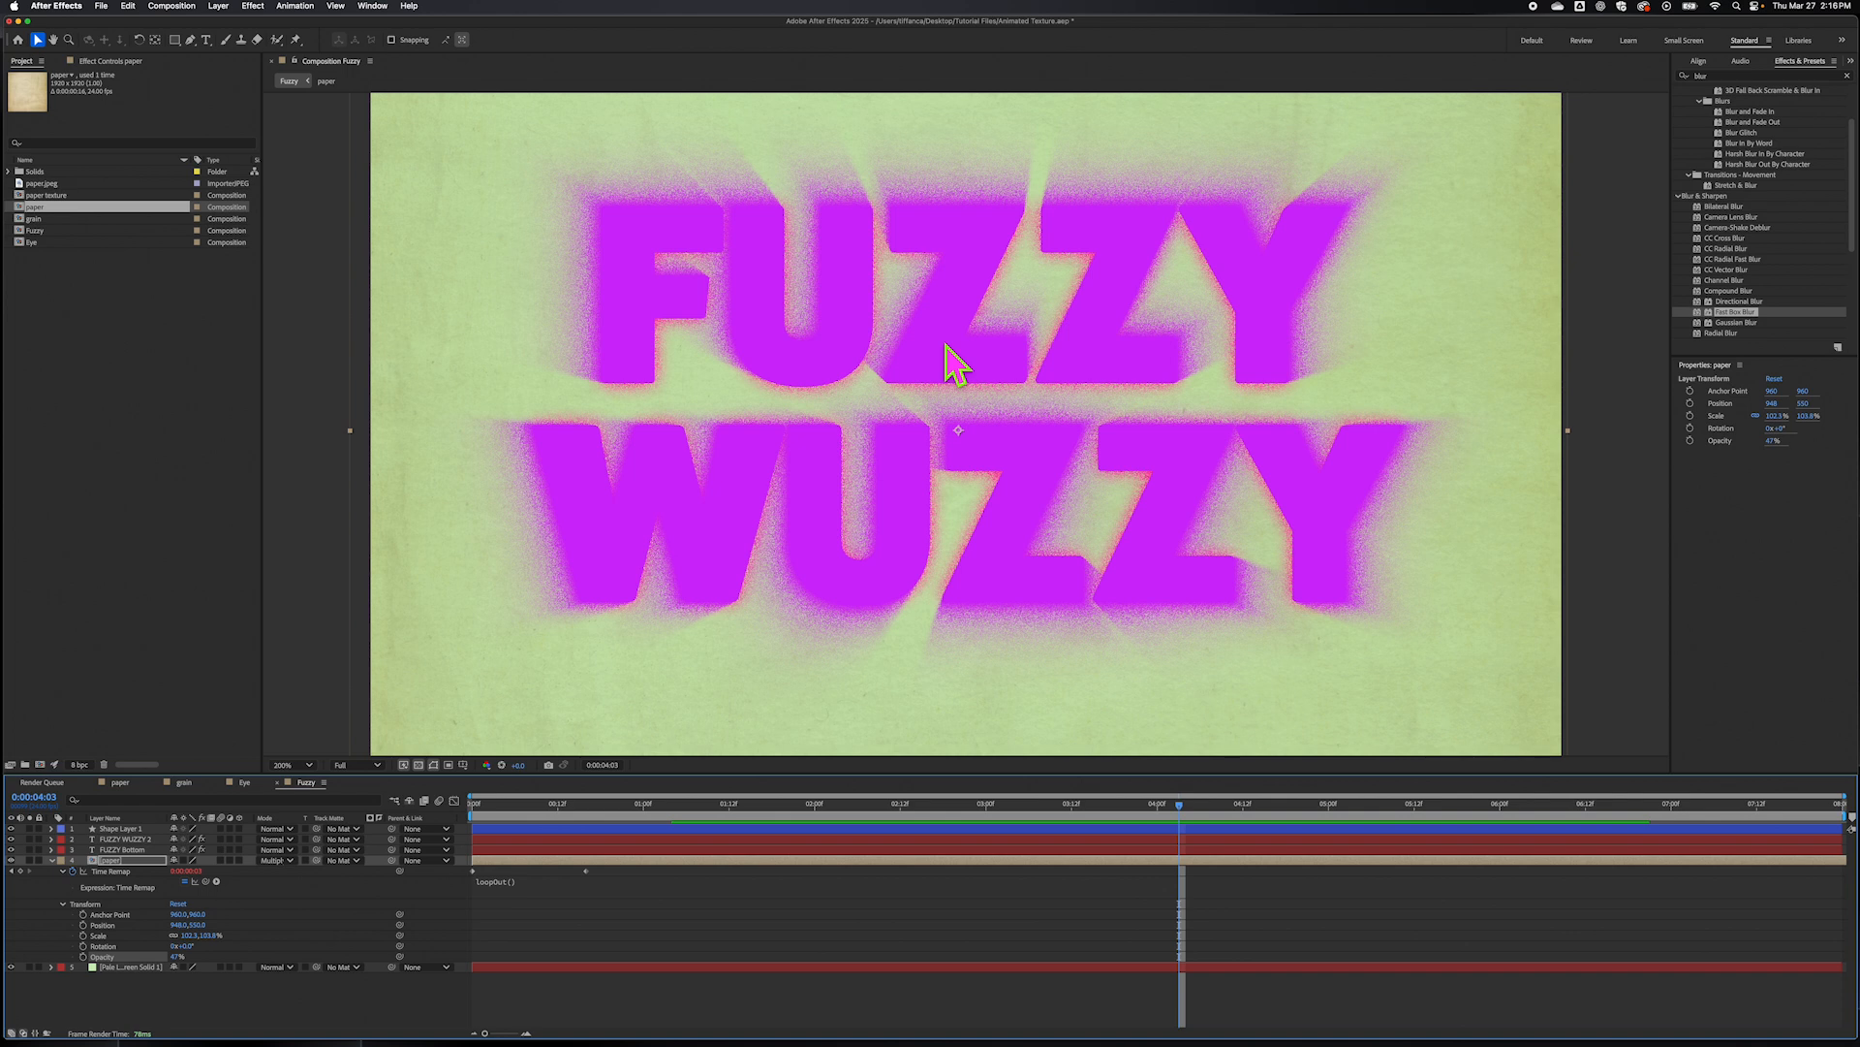
{"action": "left_click", "coordinate": [52, 861]}
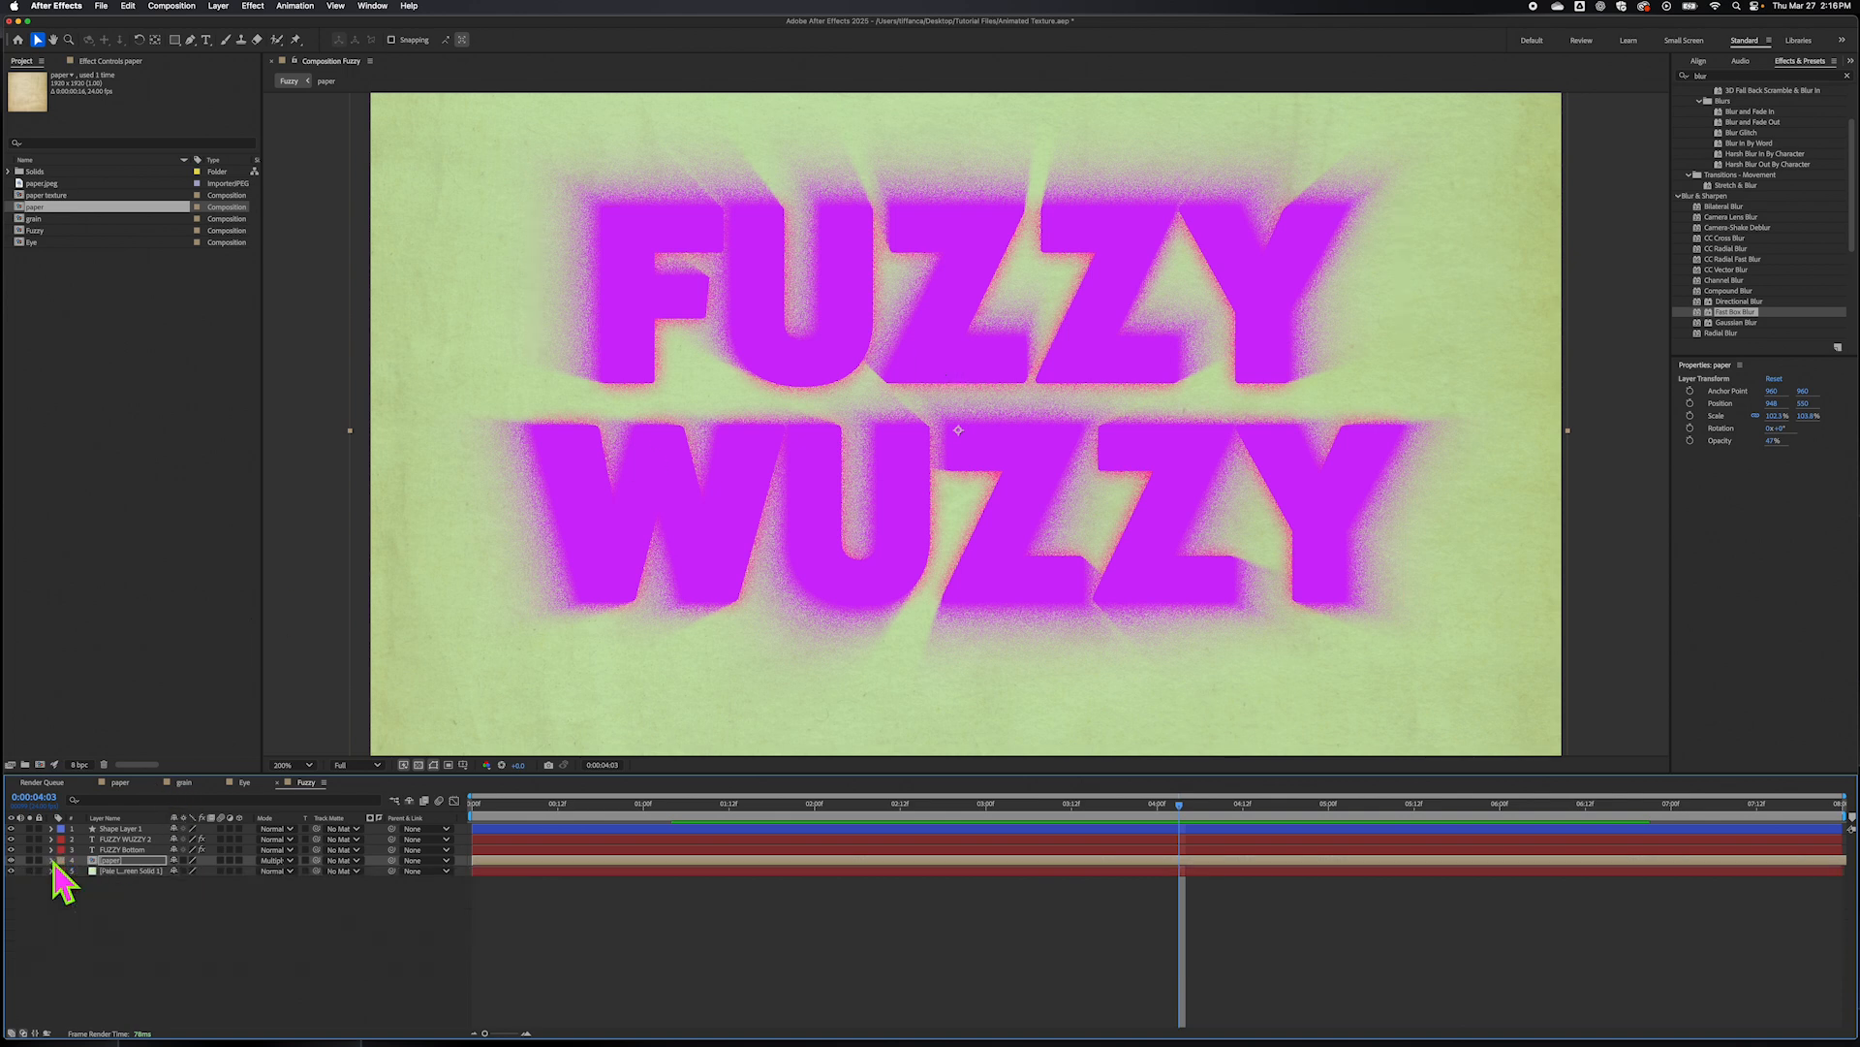
{"action": "left_click", "coordinate": [1167, 806]}
{"action": "left_click_drag", "start_coordinate": [1163, 810], "coordinate": [672, 804]}
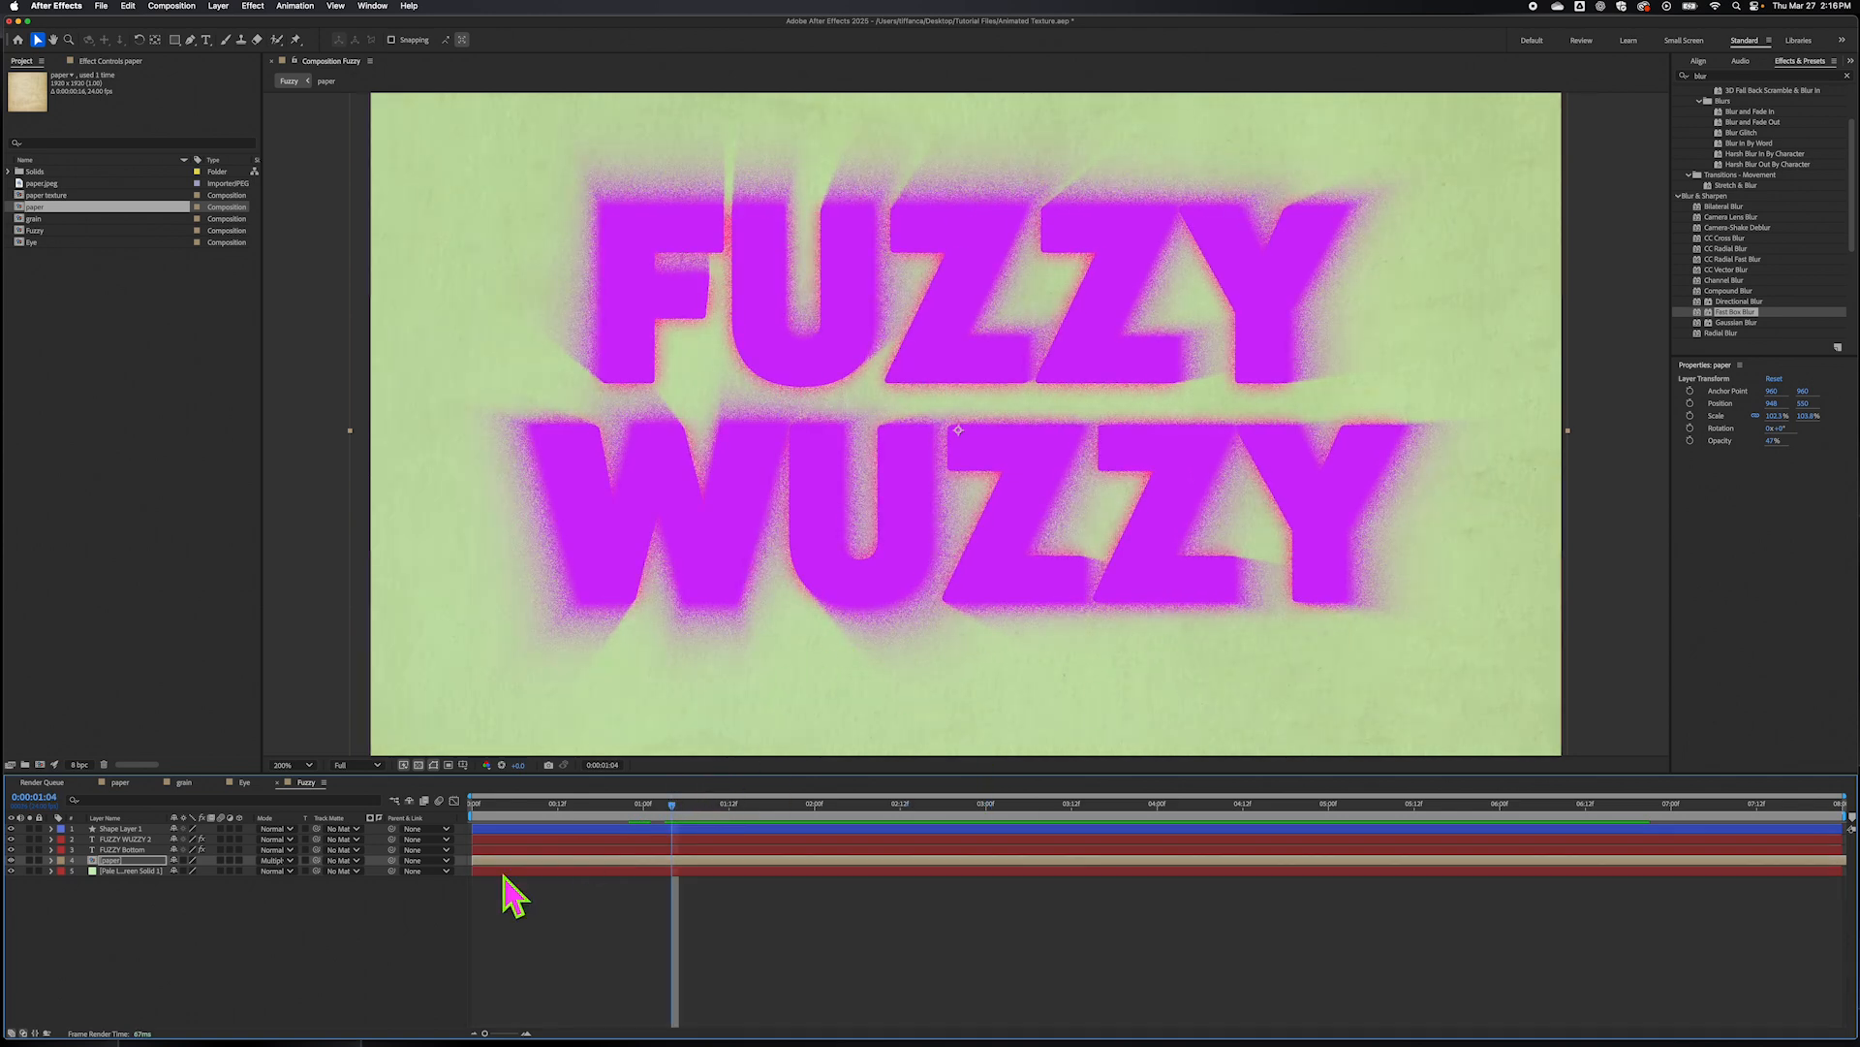
{"action": "key", "text": "space"}
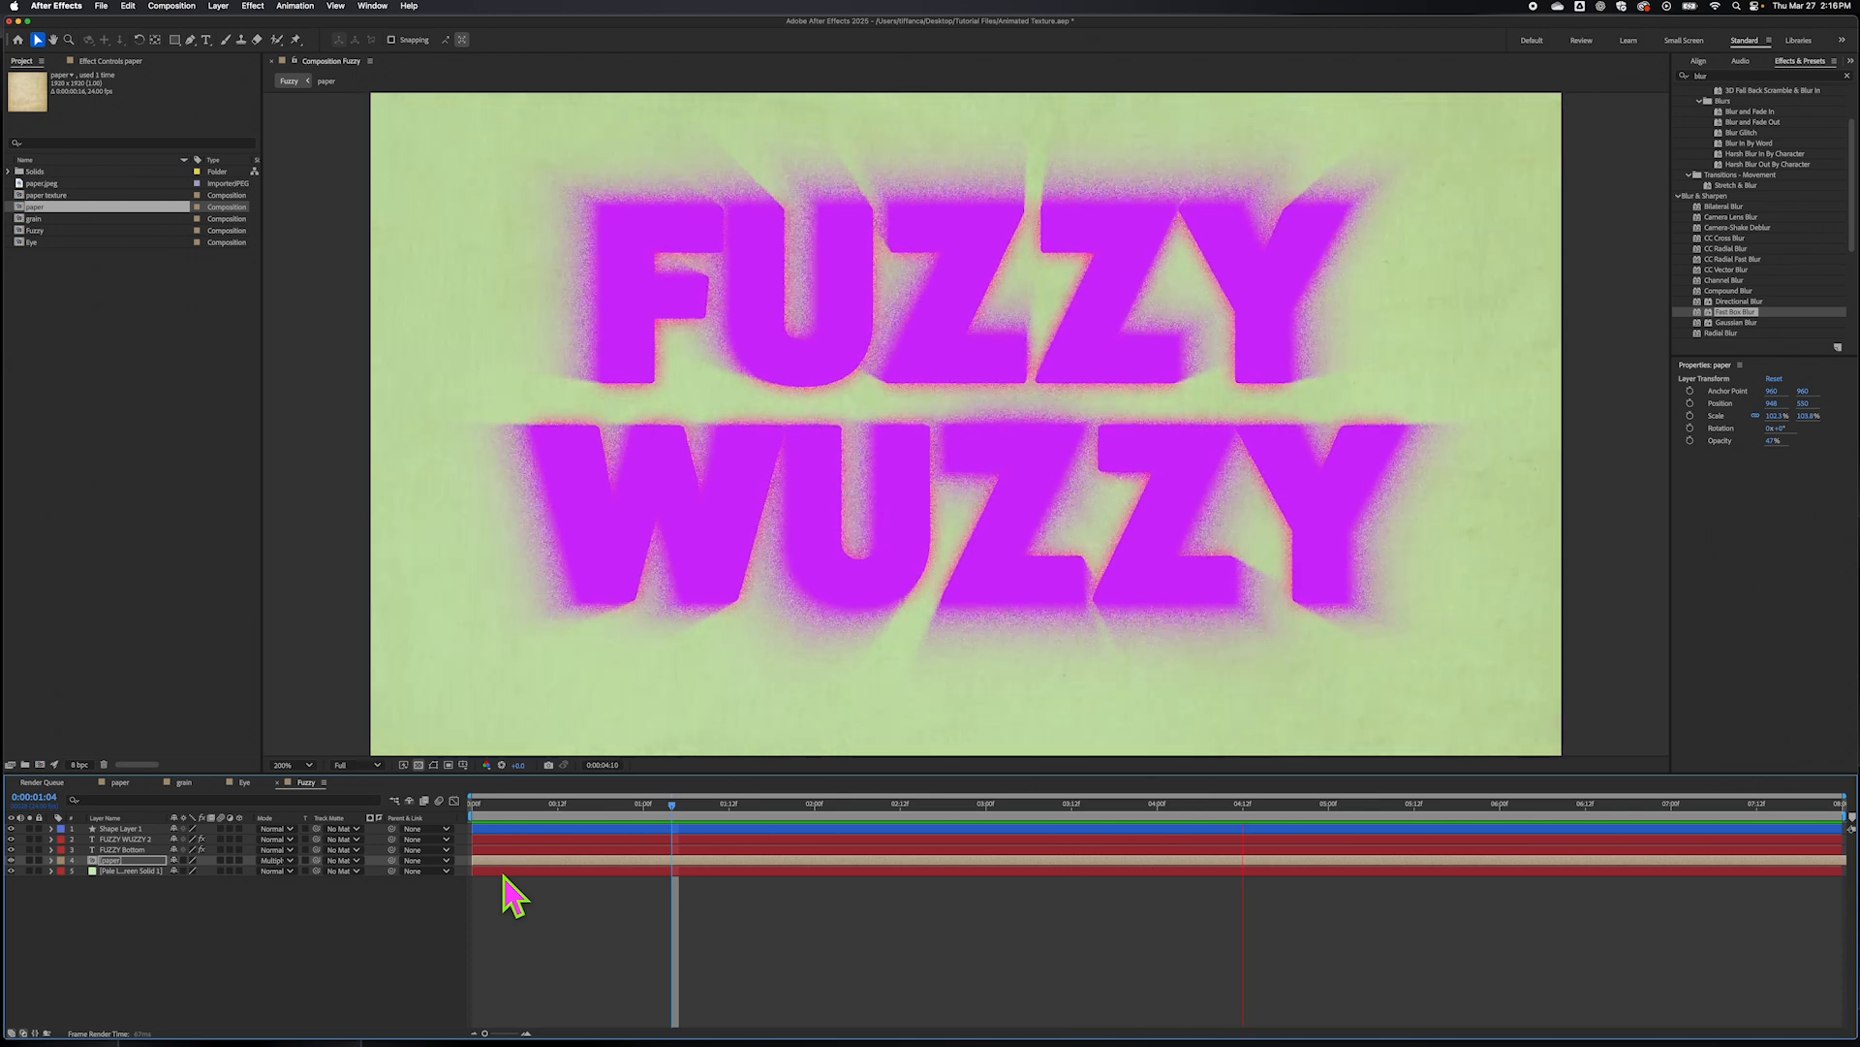
{"action": "key", "text": "space"}
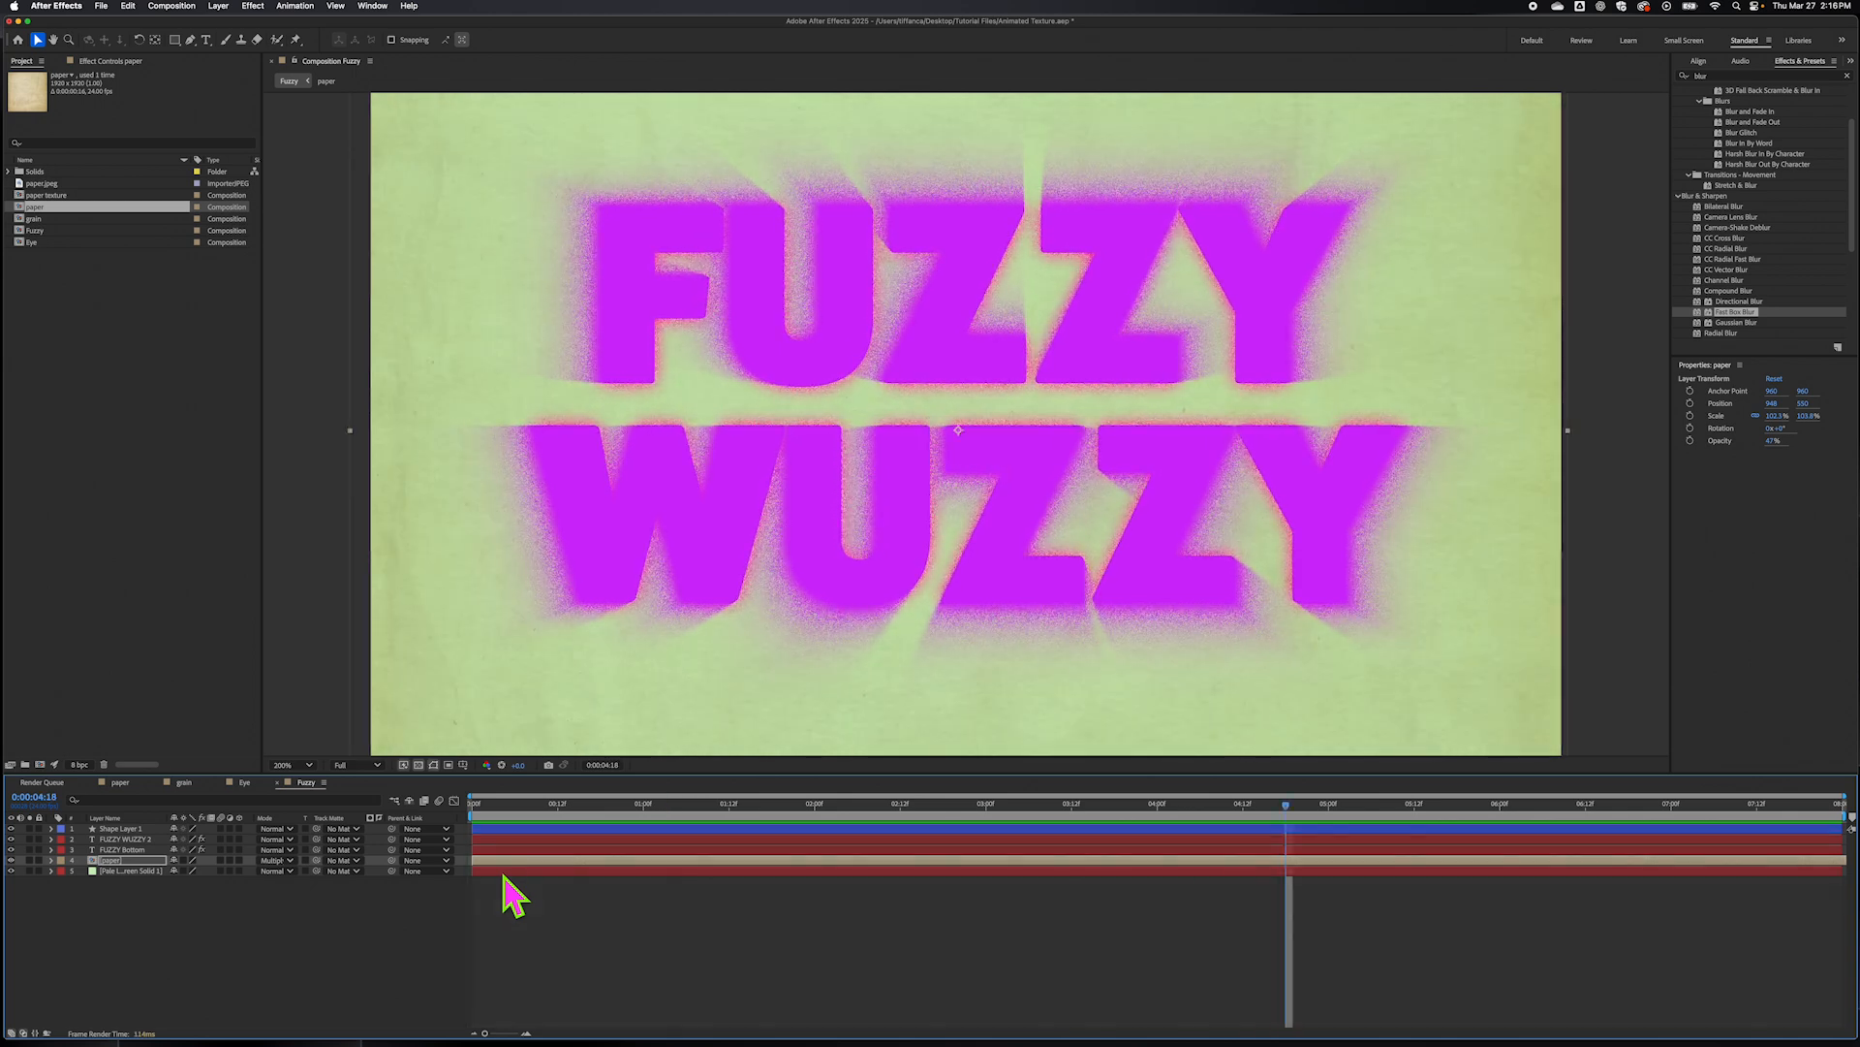
- Save the project and return the Fuzzy timeline to its first frame
{"action": "left_click", "coordinate": [101, 6]}
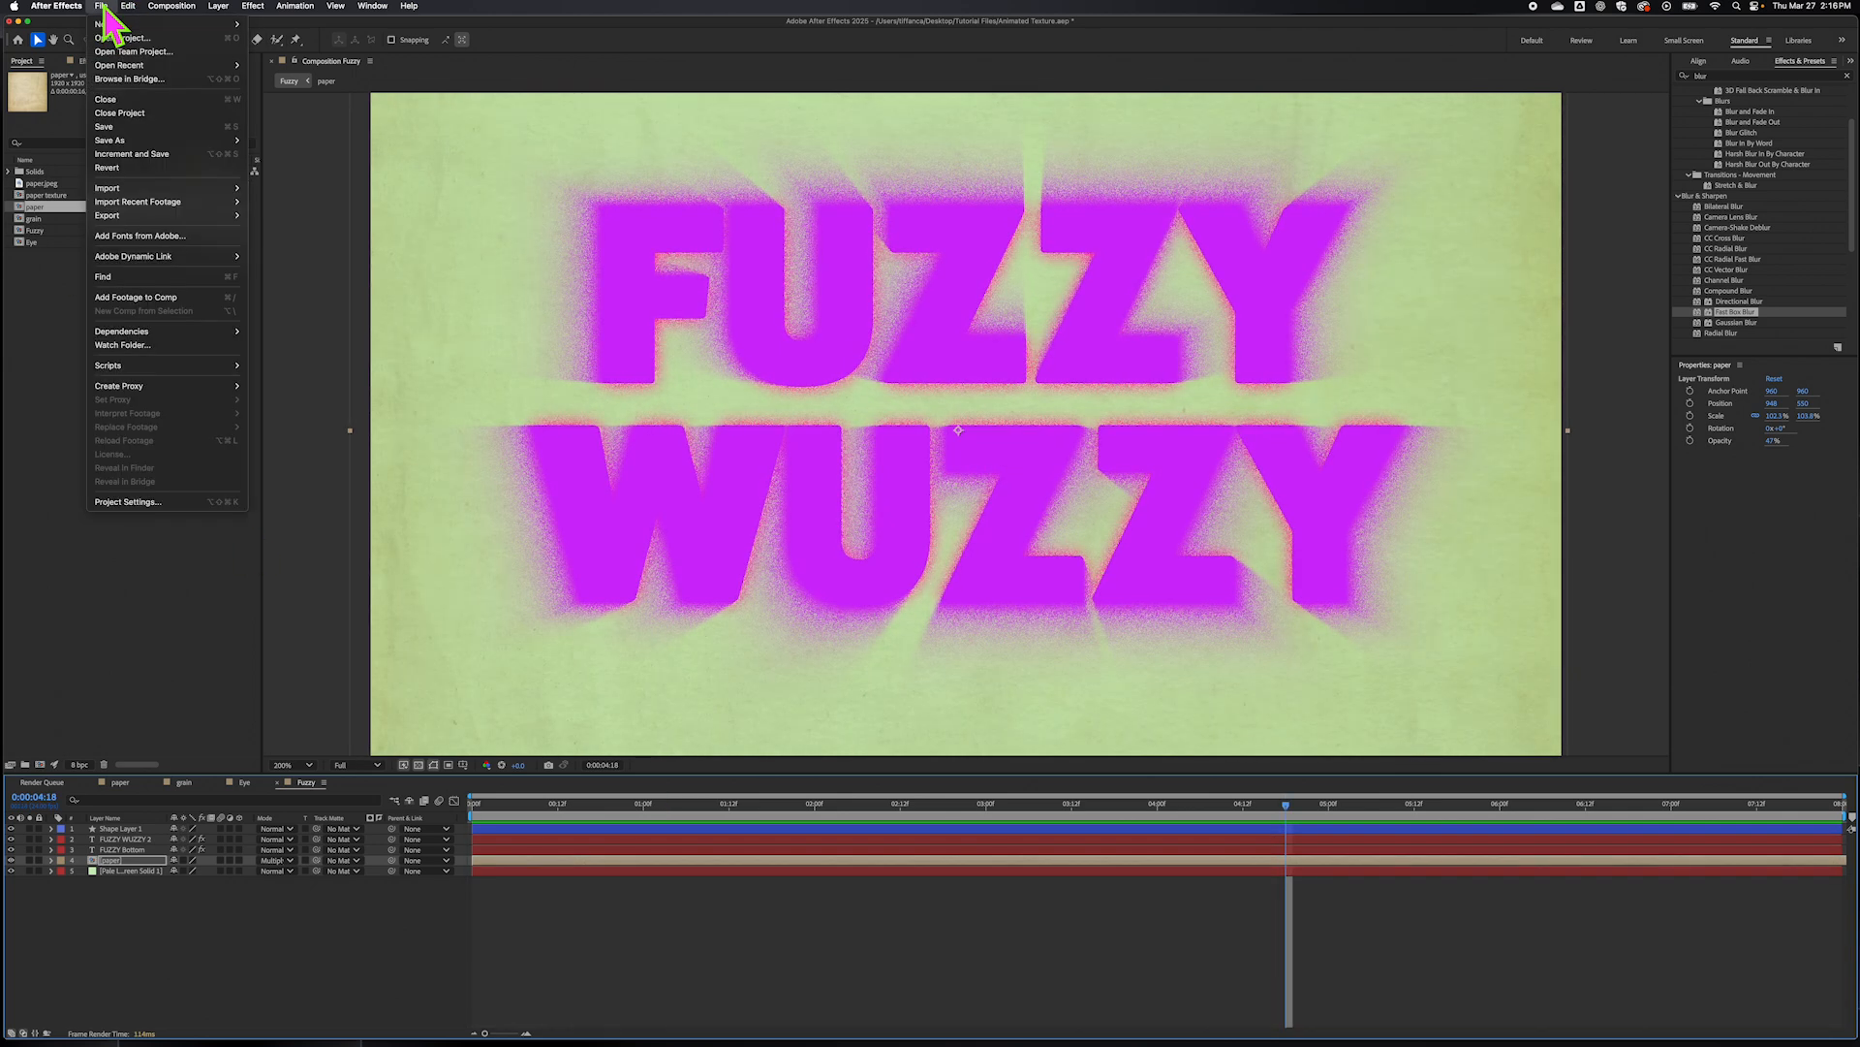
{"action": "left_click", "coordinate": [171, 127]}
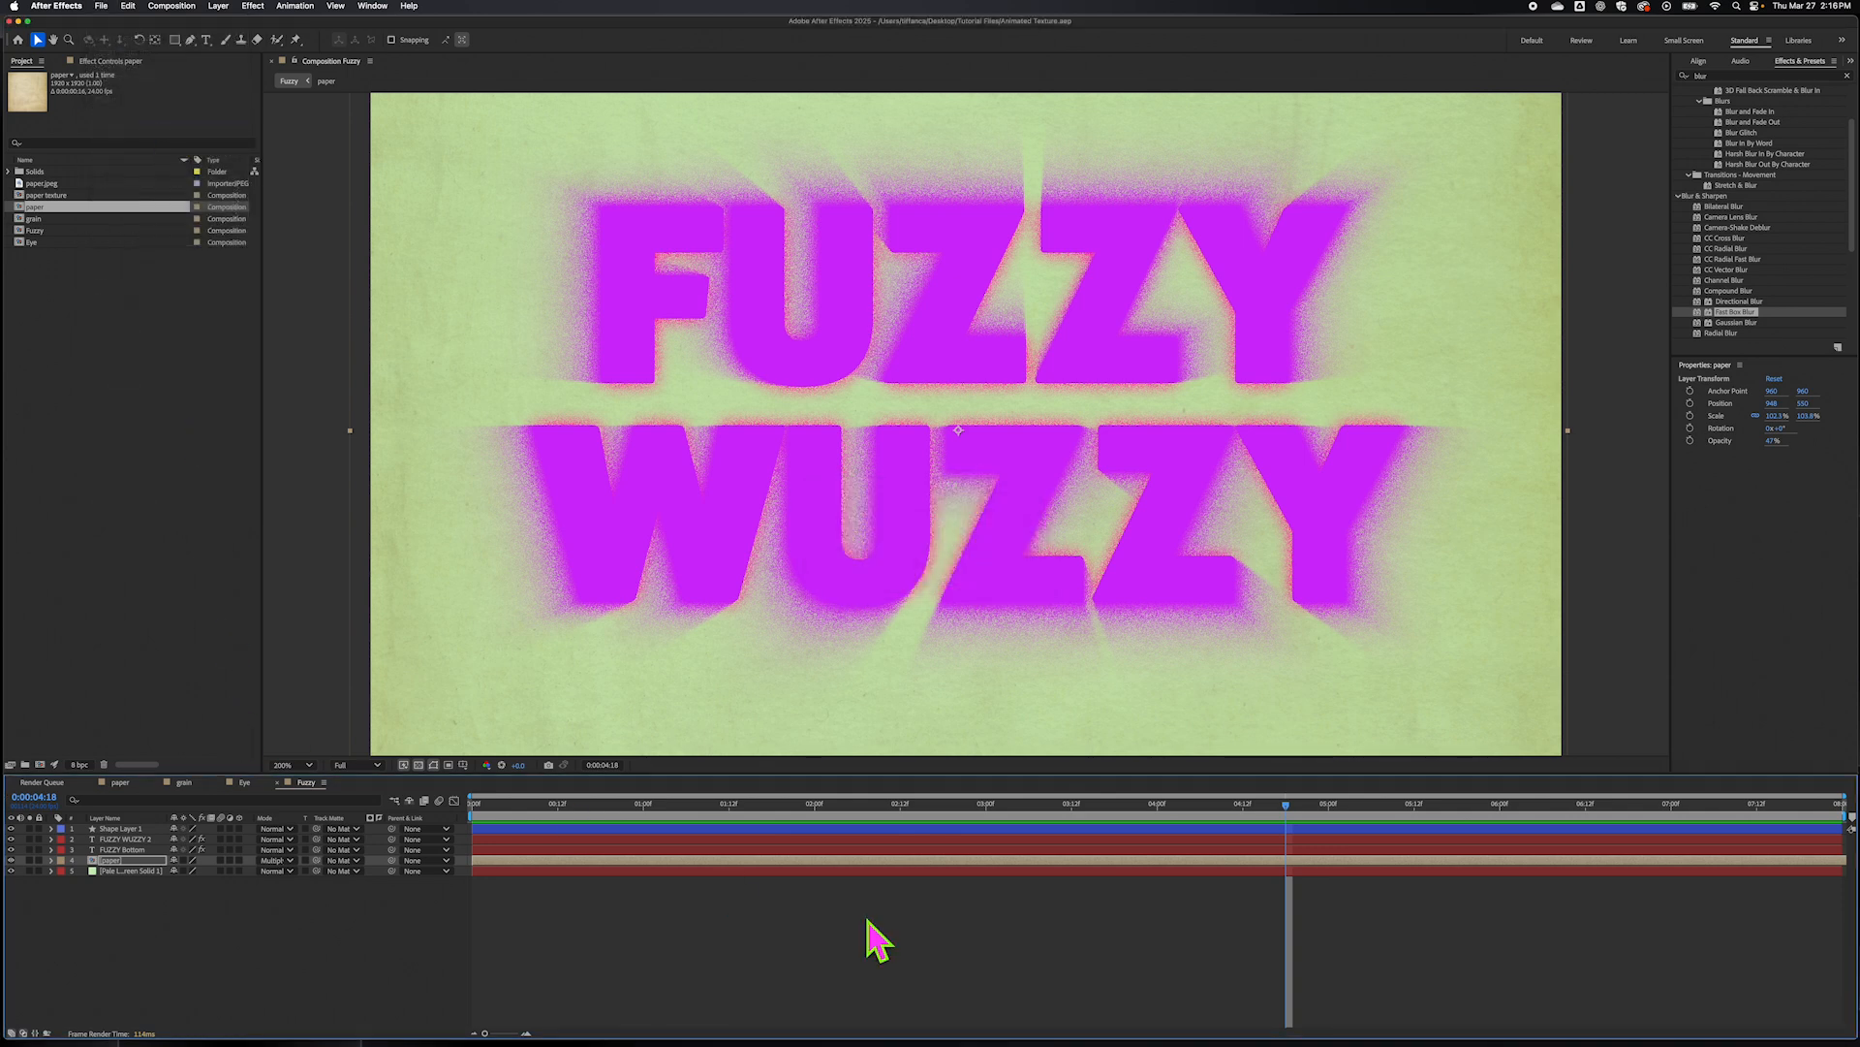
{"action": "left_click_drag", "start_coordinate": [1289, 809], "coordinate": [339, 918]}
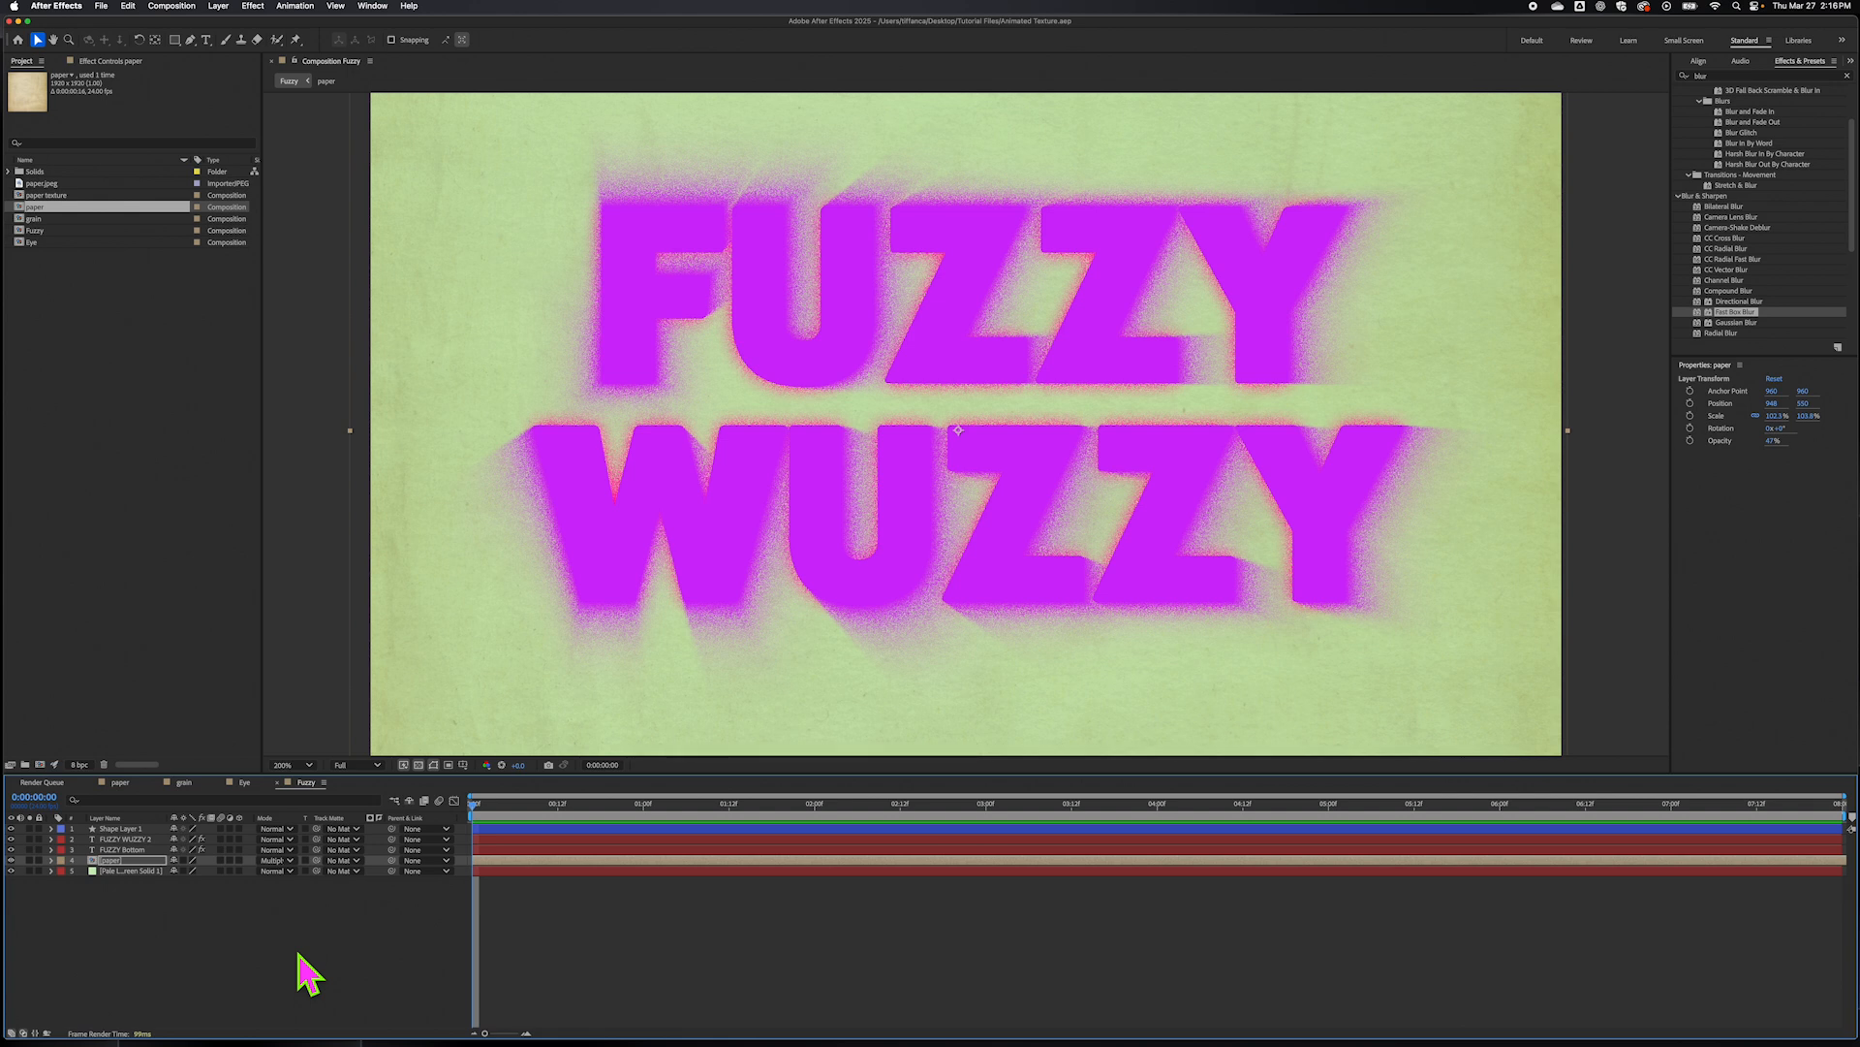
- Scrub the first frames of the Eye composition to review its texture, and return to the Fuzzy composition
{"action": "left_click", "coordinate": [243, 783]}
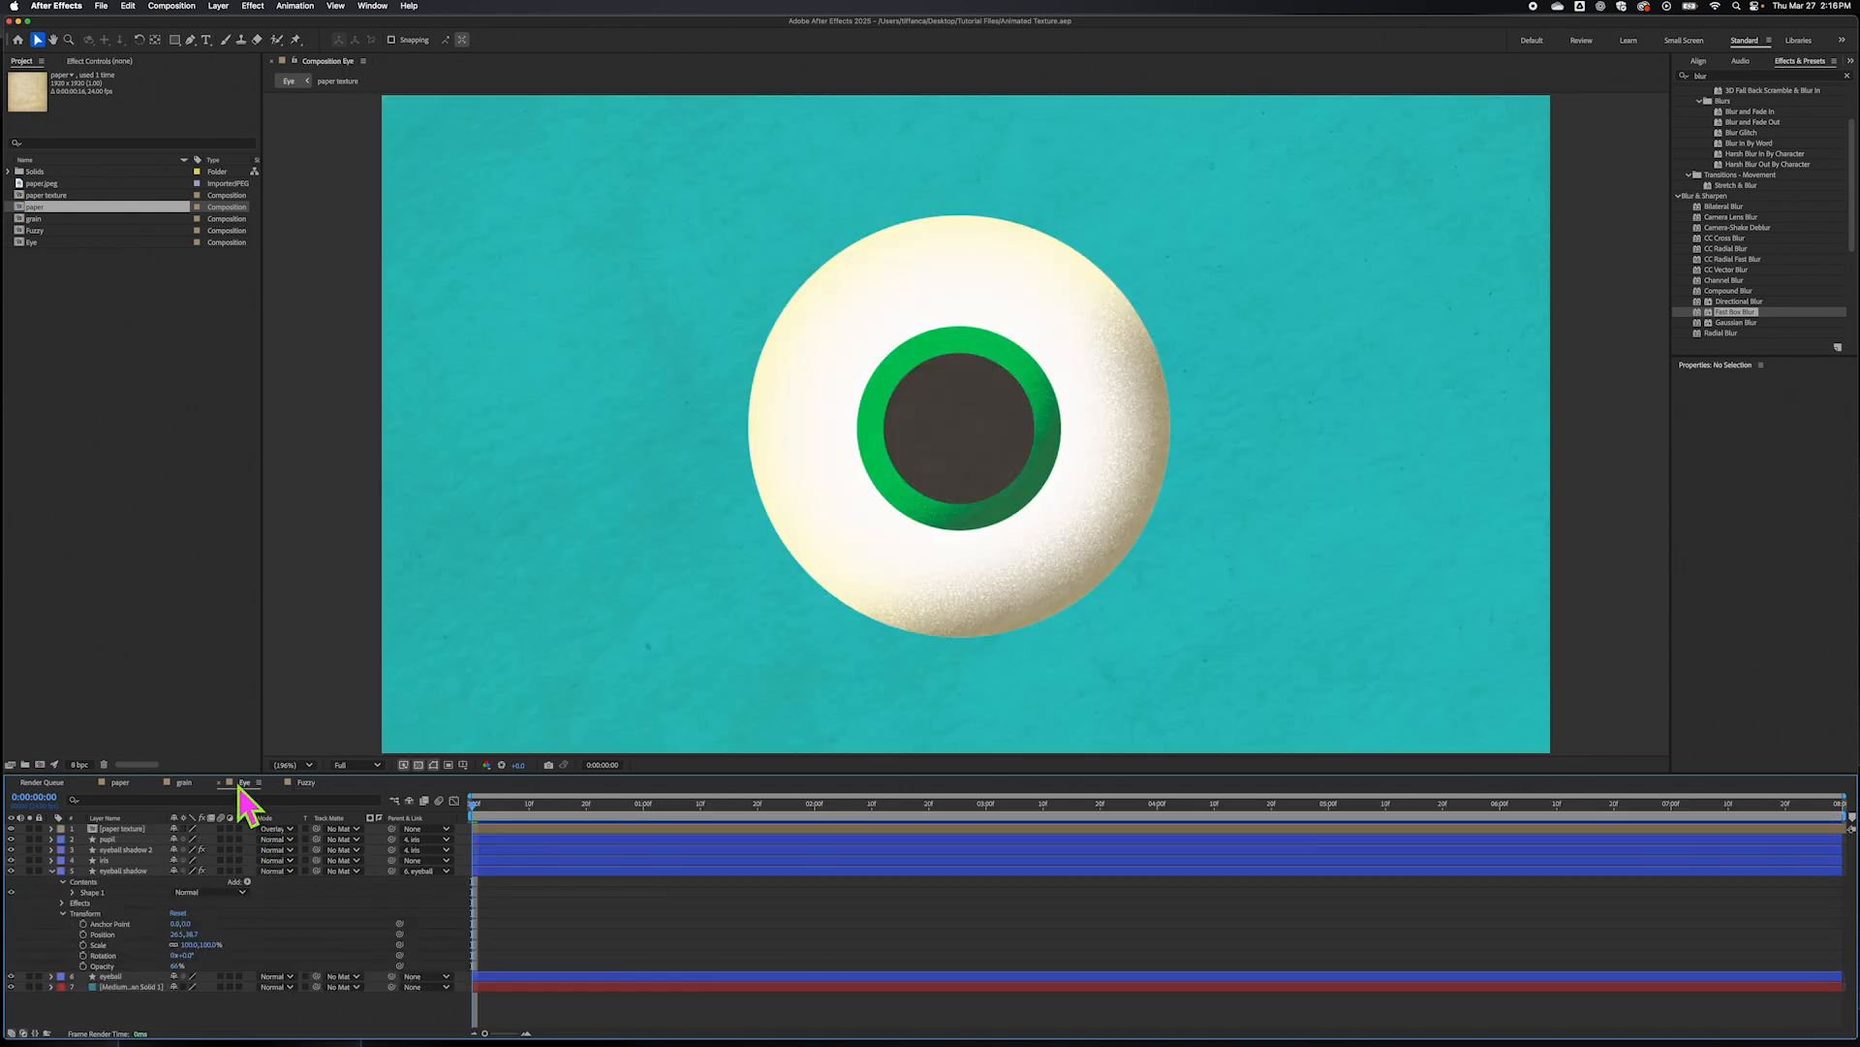
{"action": "left_click_drag", "start_coordinate": [474, 810], "coordinate": [503, 835]}
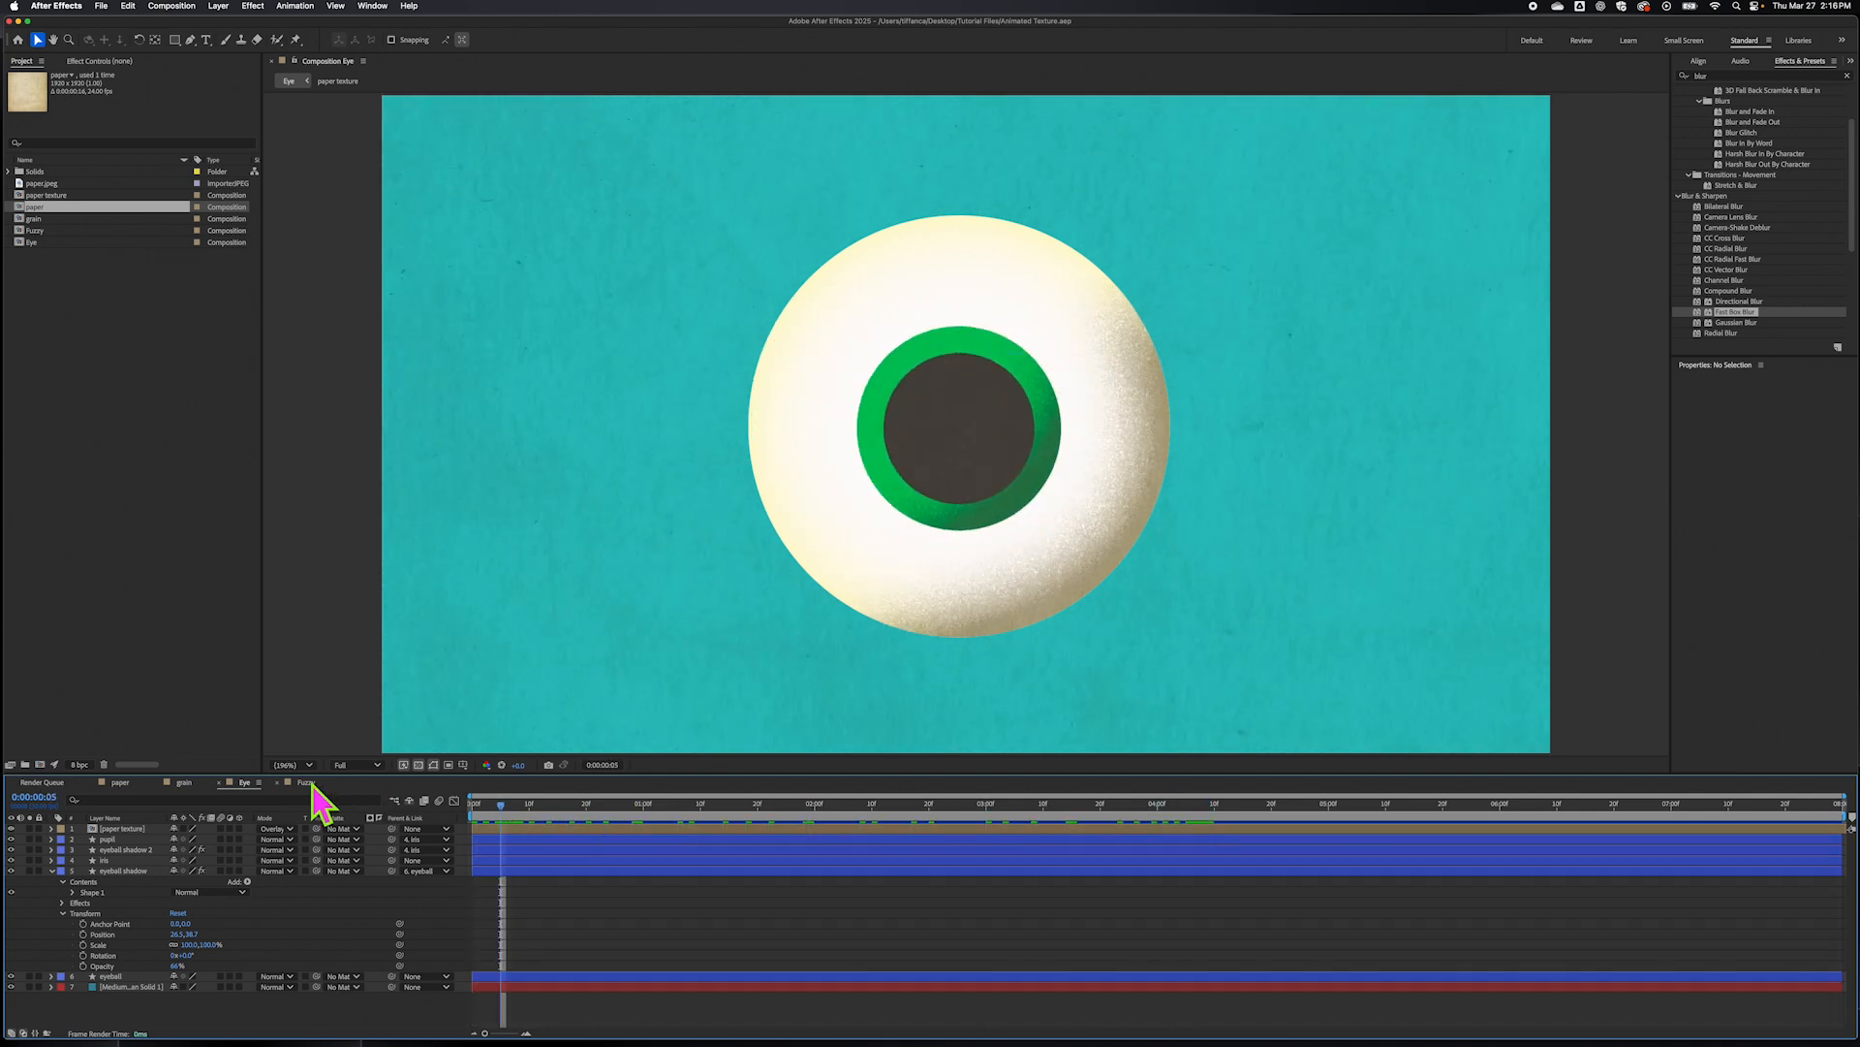
{"action": "left_click", "coordinate": [307, 783]}
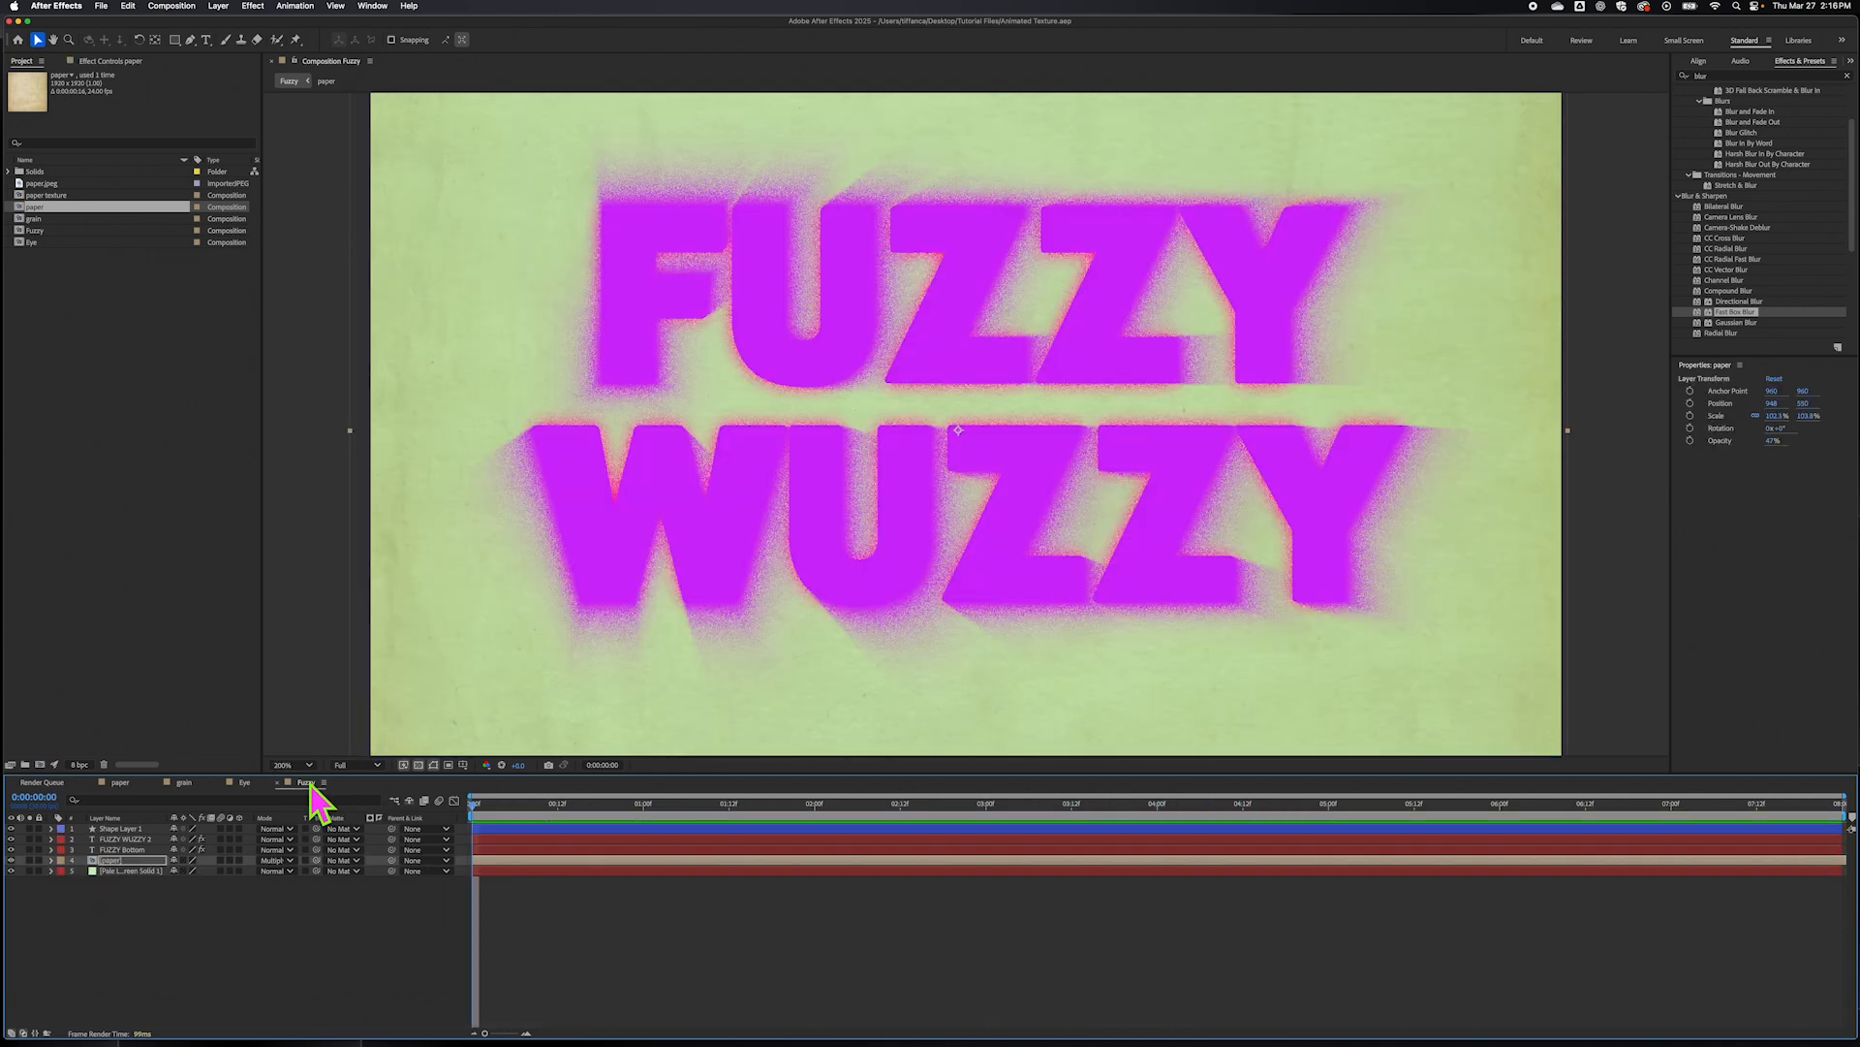